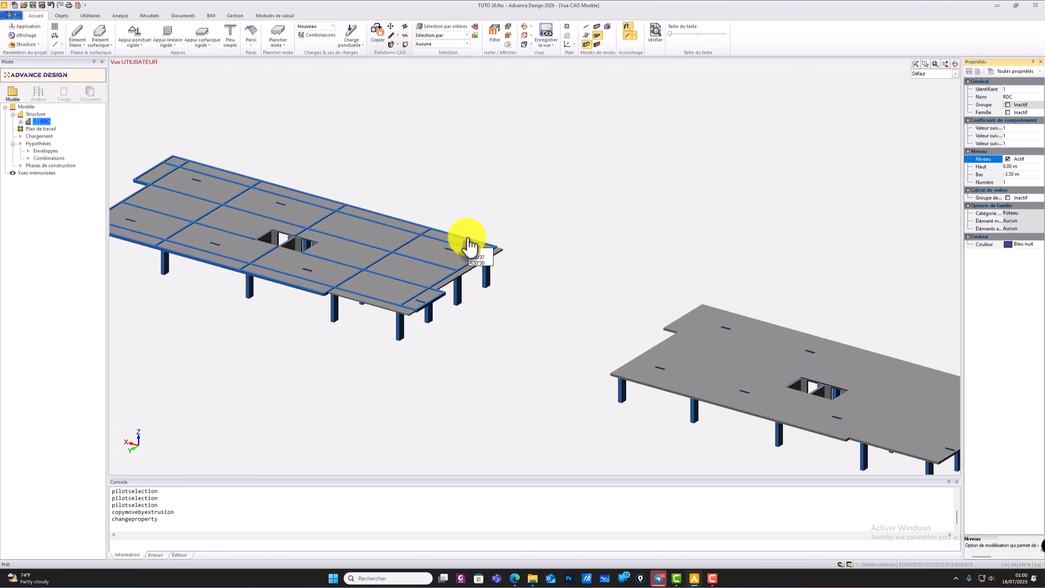
- Duplicate the RDC storey, with all its elements, directly above itself for both building blocks
{"action": "middle_click_drag", "start_coordinate": [523, 252], "coordinate": [497, 264]}
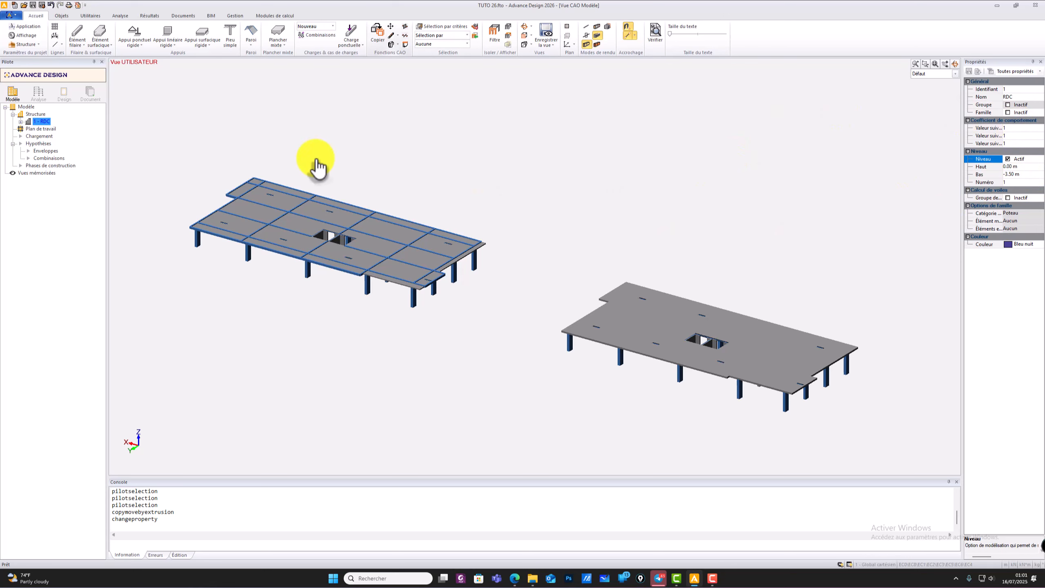
{"action": "right_click", "coordinate": [38, 122]}
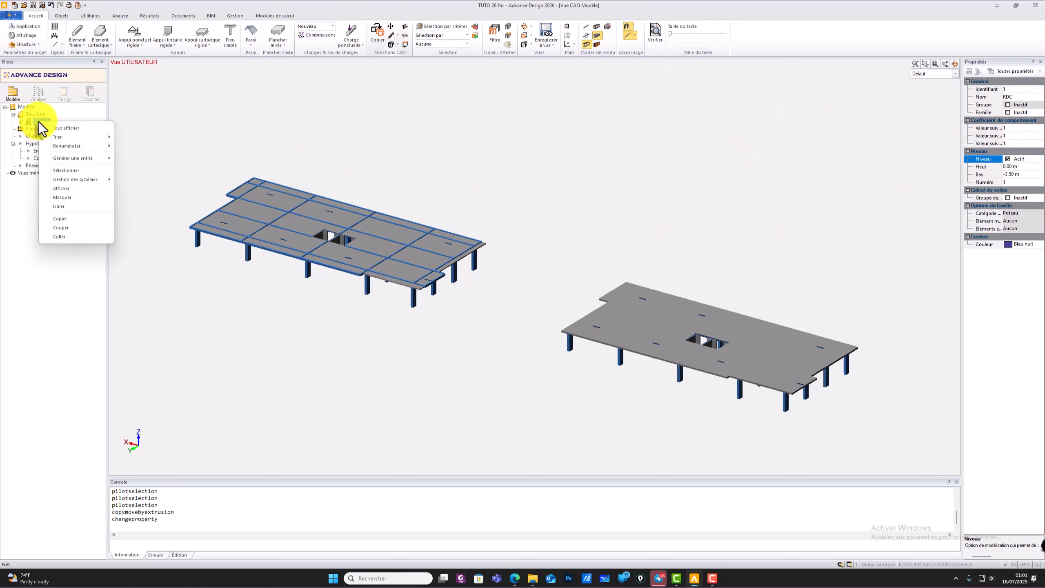
{"action": "mouse_move", "coordinate": [93, 181]}
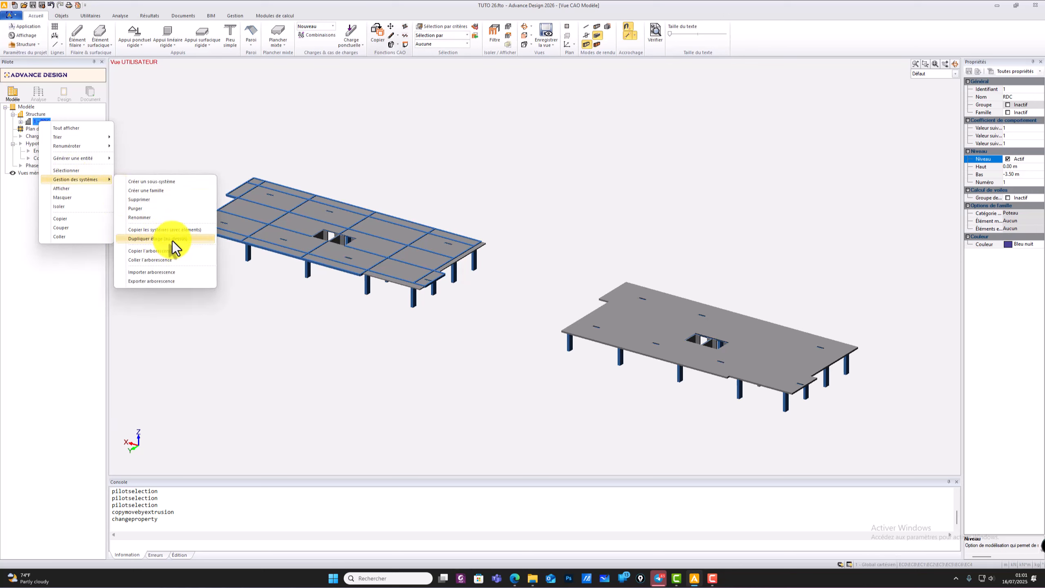
{"action": "left_click", "coordinate": [174, 240]}
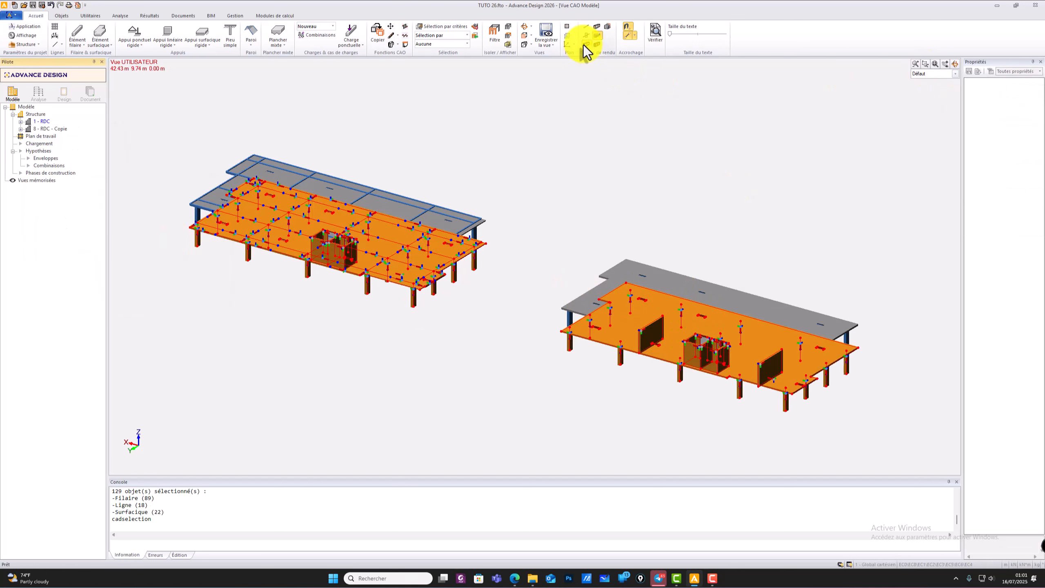
- Examine the original and duplicated storeys of both building blocks in the front view and from several 3D angles
{"action": "left_click", "coordinate": [525, 36]}
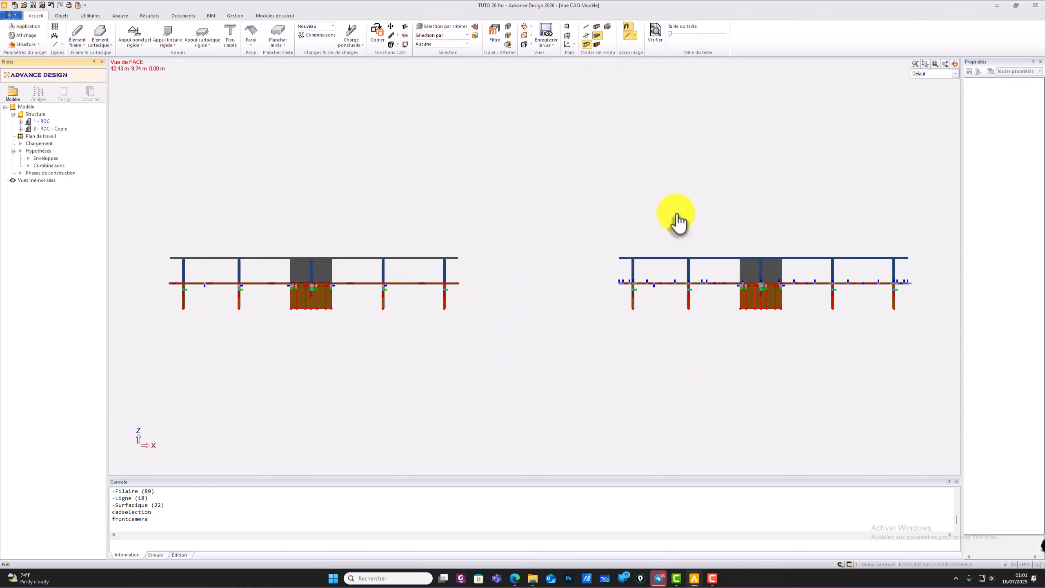
{"action": "middle_click_drag", "start_coordinate": [746, 358], "coordinate": [730, 411]}
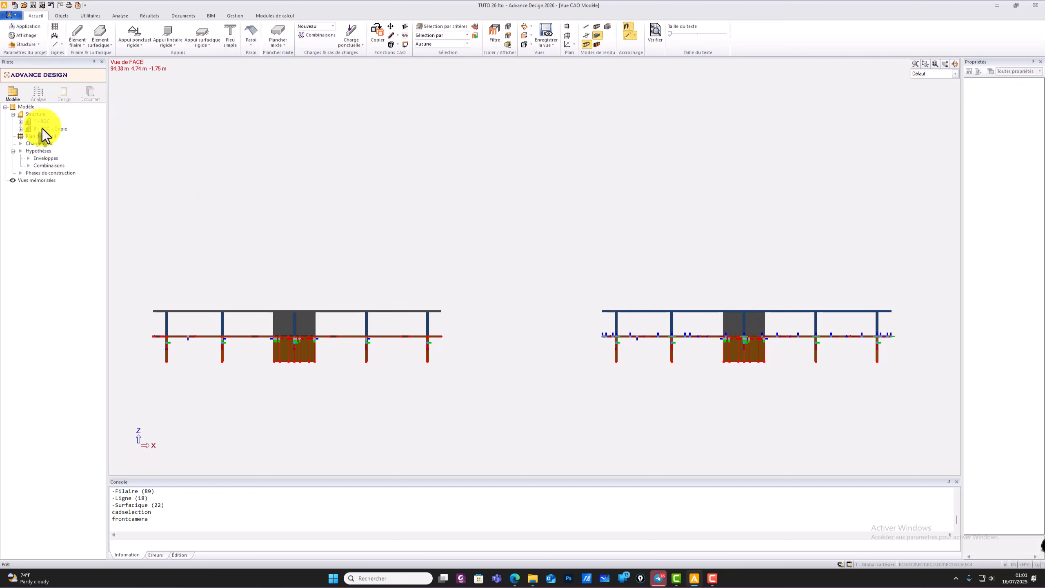
{"action": "left_click", "coordinate": [955, 64]}
{"action": "left_click_drag", "start_coordinate": [763, 214], "coordinate": [626, 231]}
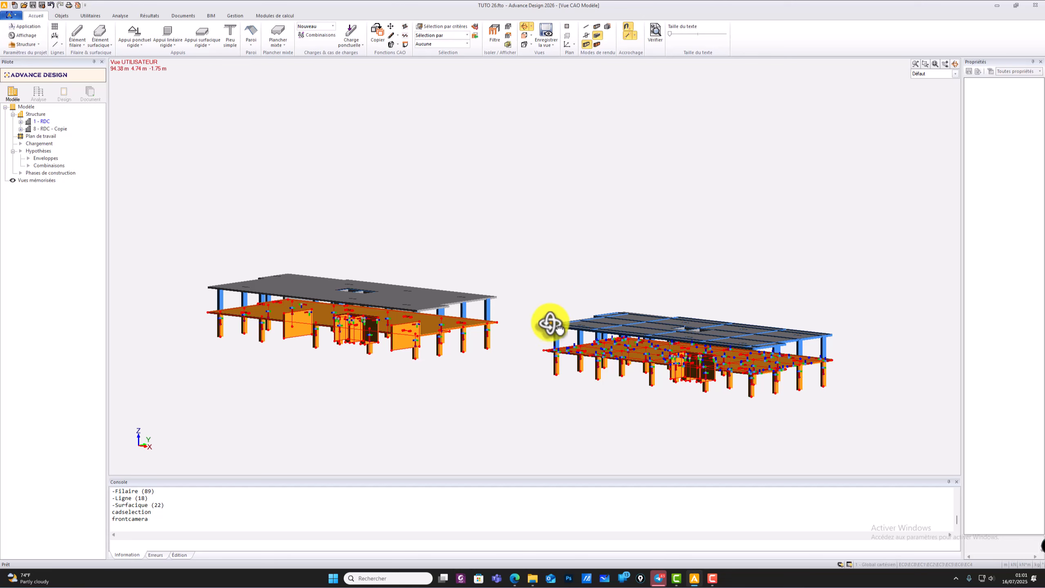
{"action": "key", "text": "Escape"}
{"action": "scroll", "coordinate": [634, 356], "scroll_direction": "up", "scroll_amount": 5}
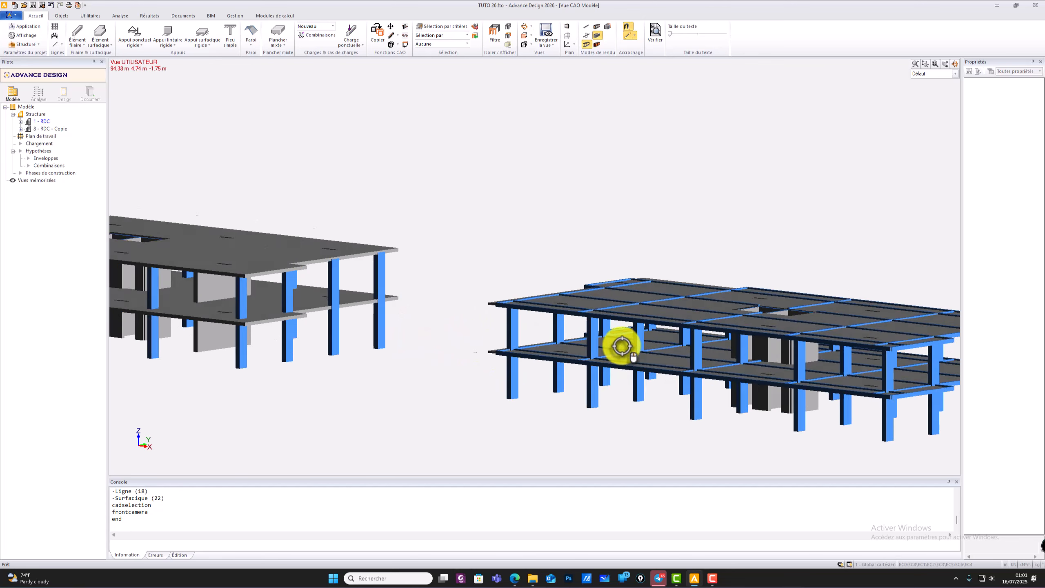
{"action": "scroll", "coordinate": [633, 356], "scroll_direction": "down", "scroll_amount": 5}
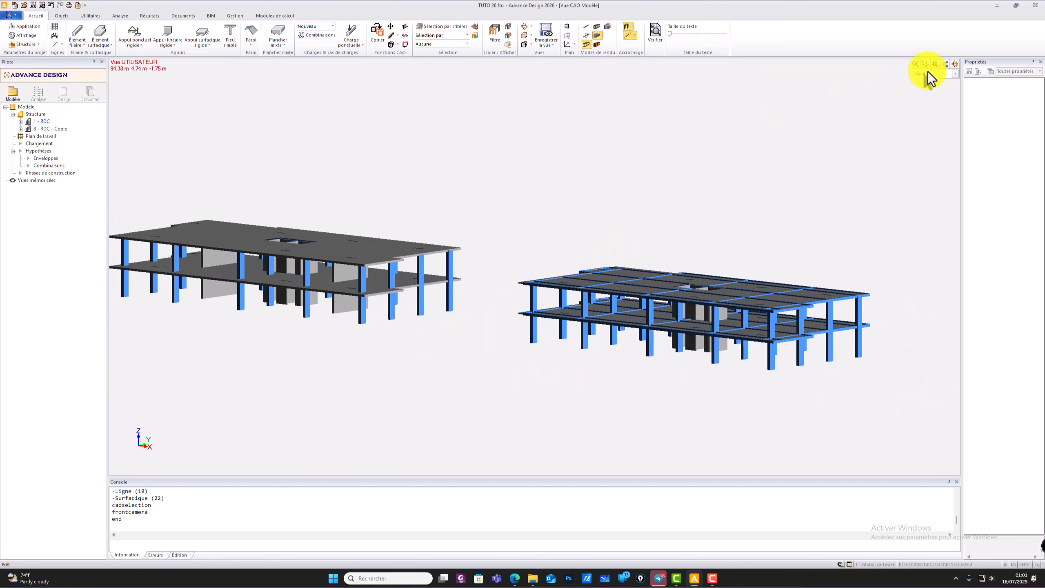
{"action": "left_click", "coordinate": [954, 63]}
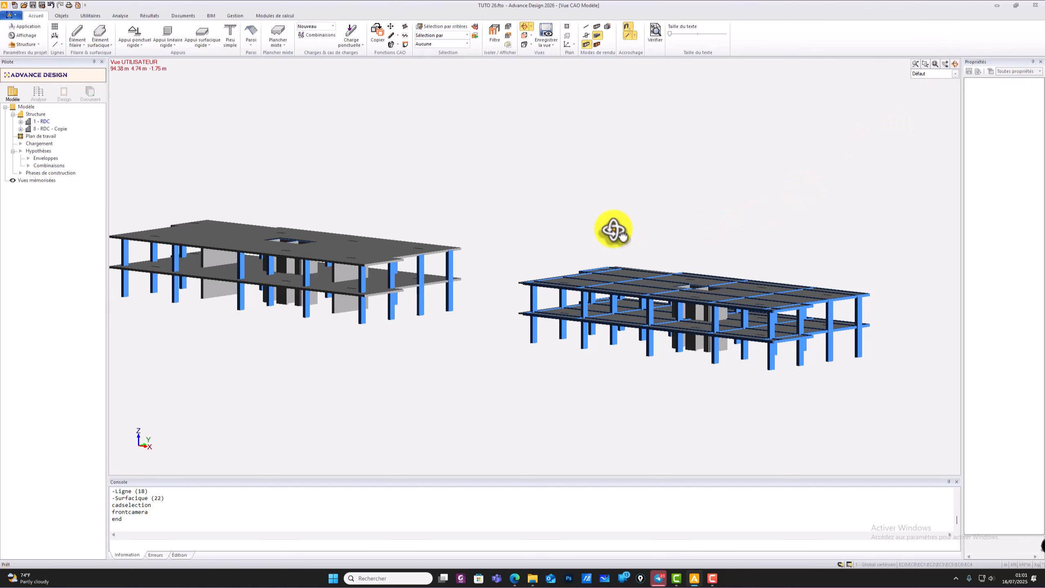
{"action": "left_click_drag", "start_coordinate": [597, 226], "coordinate": [886, 231]}
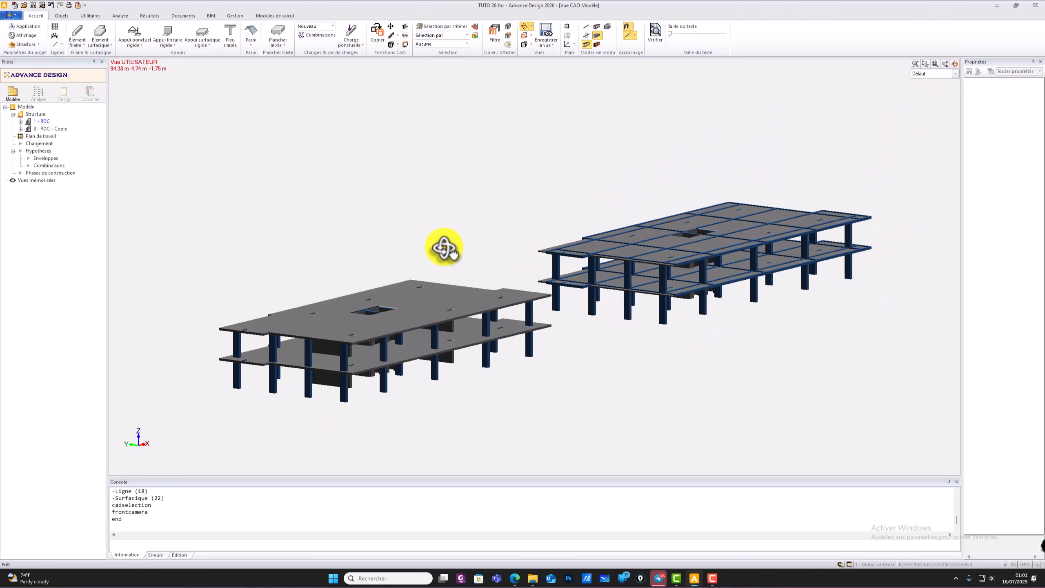
{"action": "left_click_drag", "start_coordinate": [453, 252], "coordinate": [597, 303]}
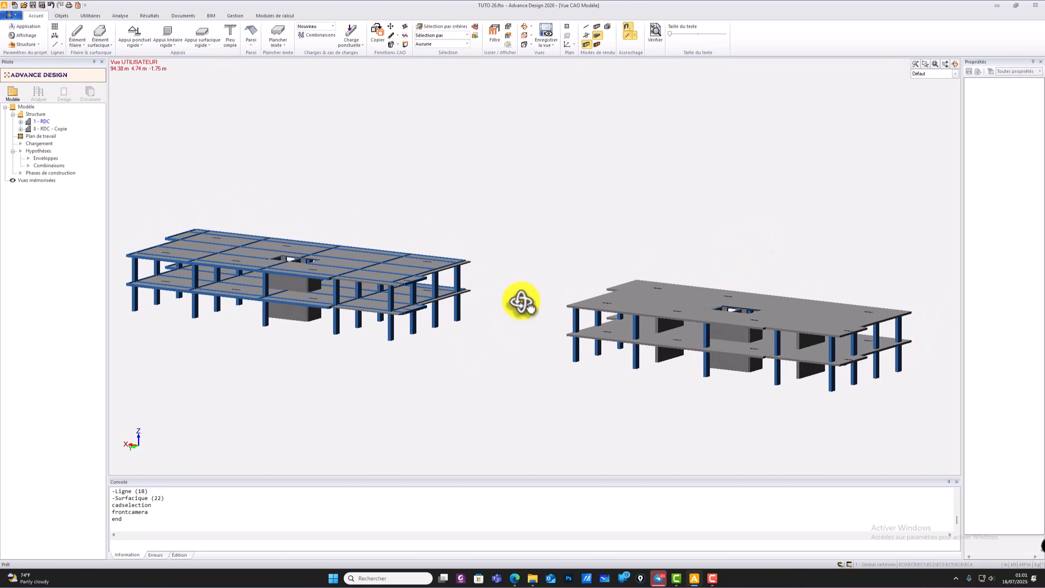
{"action": "left_click_drag", "start_coordinate": [521, 303], "coordinate": [497, 280]}
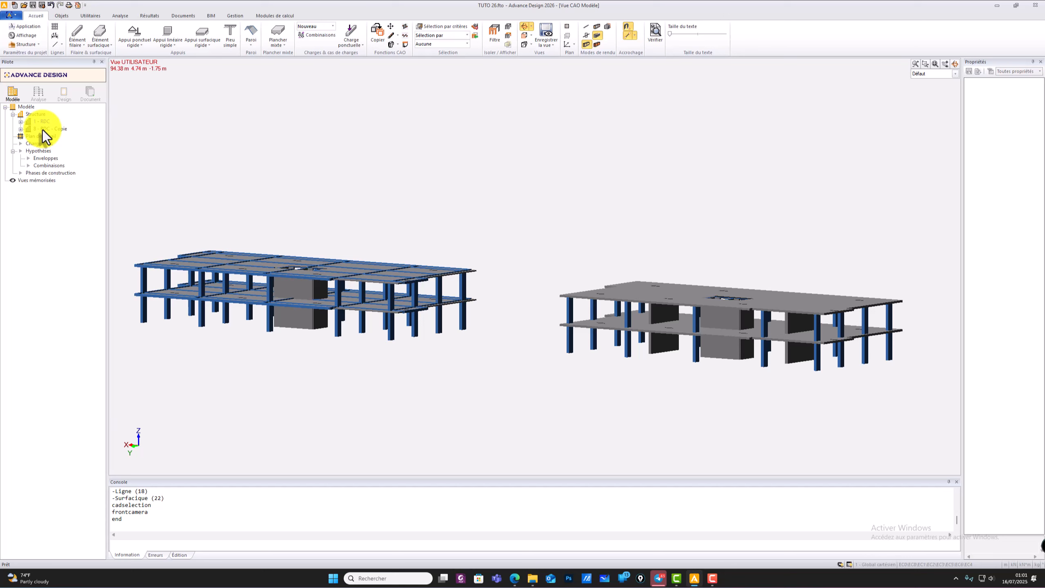
- Set the upper elevation (Haut) of the RDC - Copie level to 3.20 m and update its elements to the level altitudes
{"action": "left_click", "coordinate": [44, 129]}
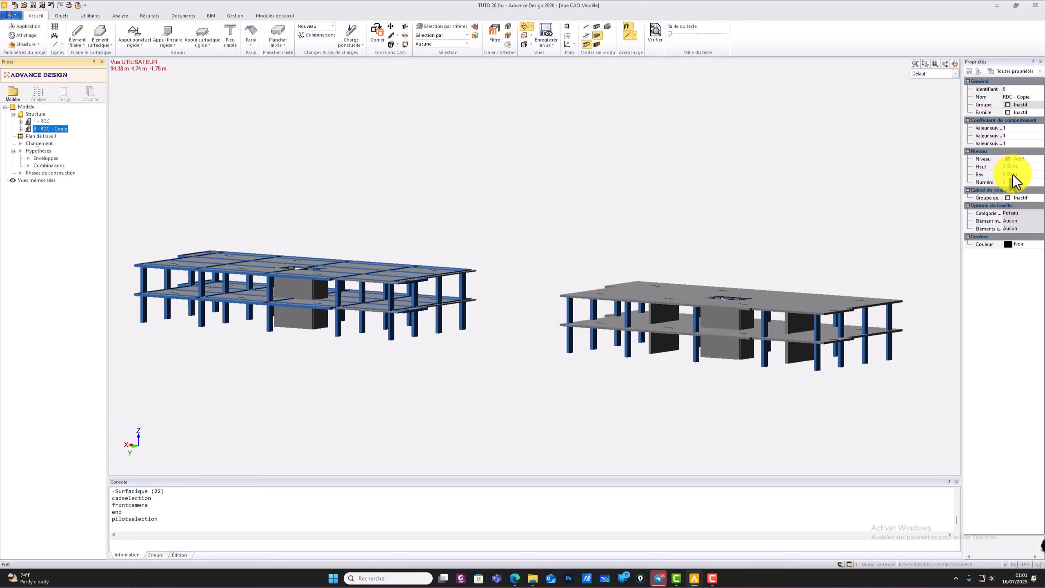
{"action": "left_click", "coordinate": [1007, 167]}
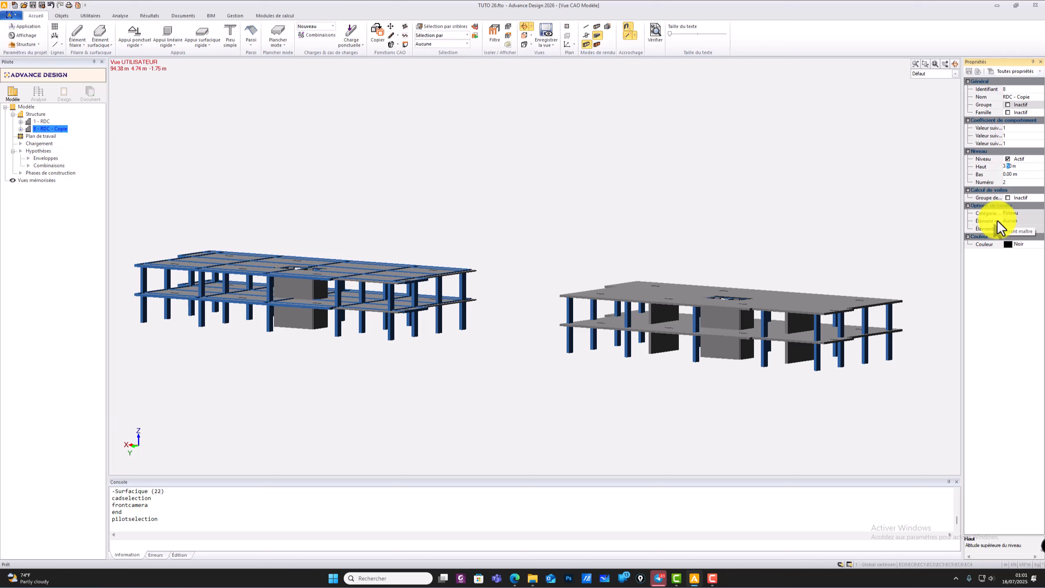
{"action": "type", "text": "2"}
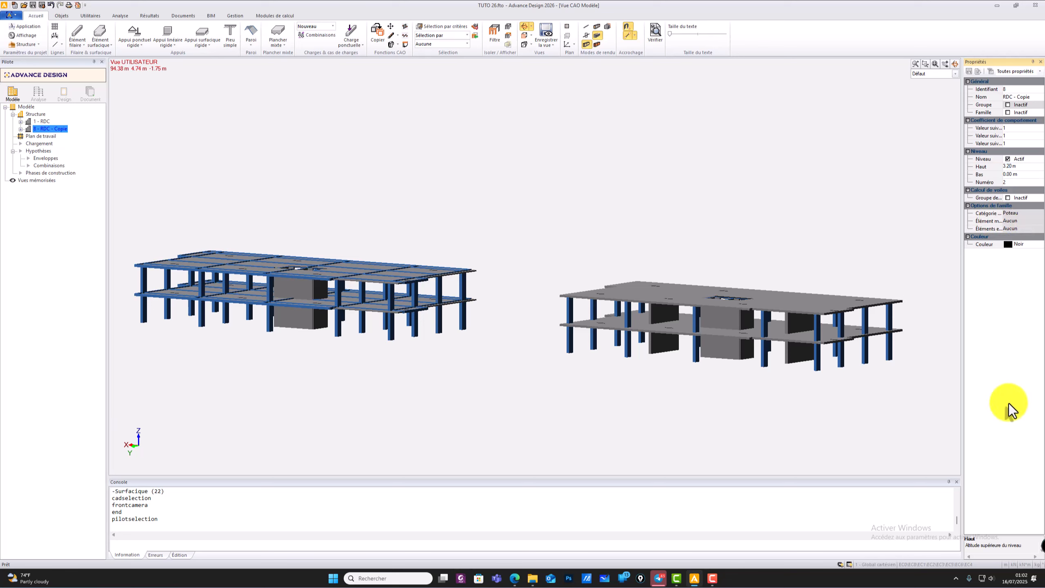
{"action": "key", "text": "Return"}
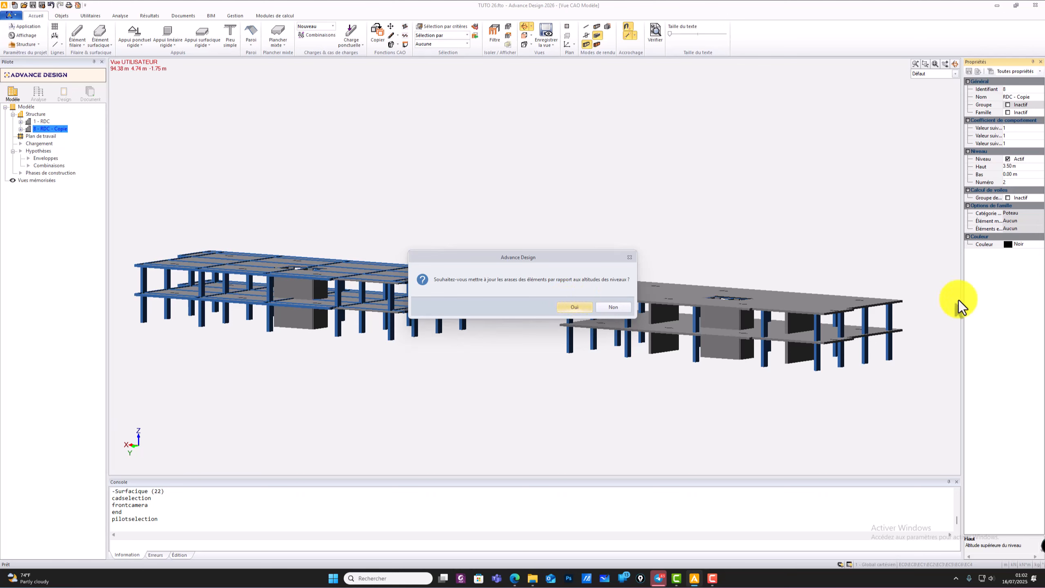
{"action": "left_click", "coordinate": [579, 305]}
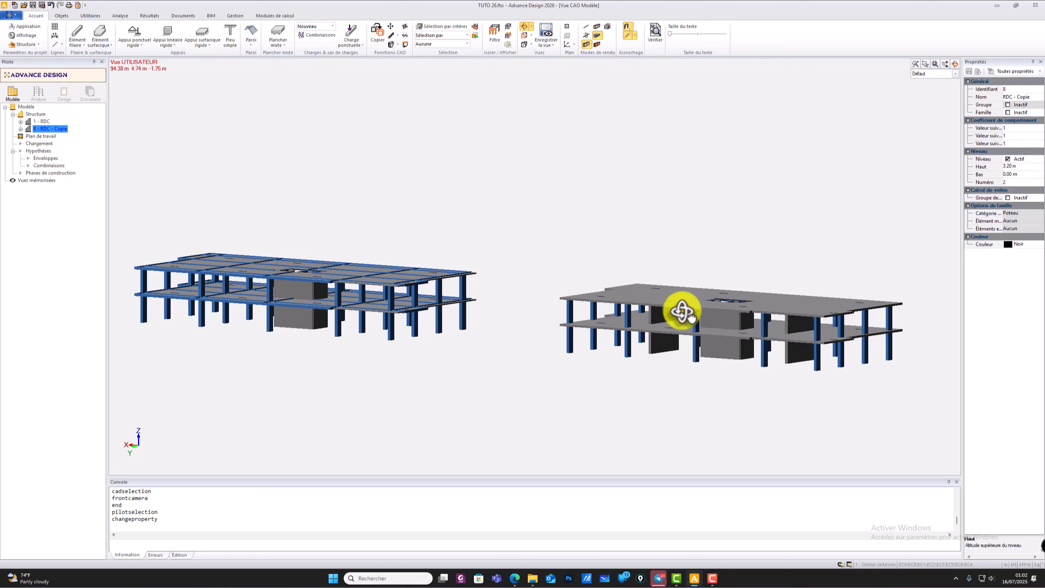
- Duplicate the RDC - Copie storey directly above itself to add a third level
{"action": "scroll", "coordinate": [453, 286], "scroll_direction": "up", "scroll_amount": 5}
{"action": "middle_click_drag", "start_coordinate": [499, 278], "coordinate": [466, 335], "text": "shift"}
{"action": "scroll", "coordinate": [467, 336], "scroll_direction": "down", "scroll_amount": 3}
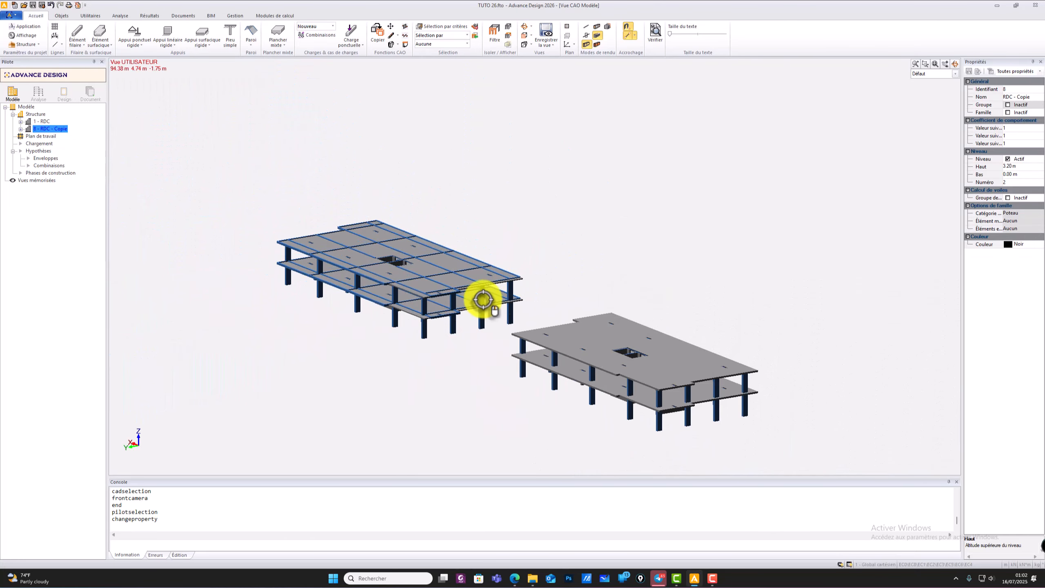
{"action": "right_click", "coordinate": [39, 129]}
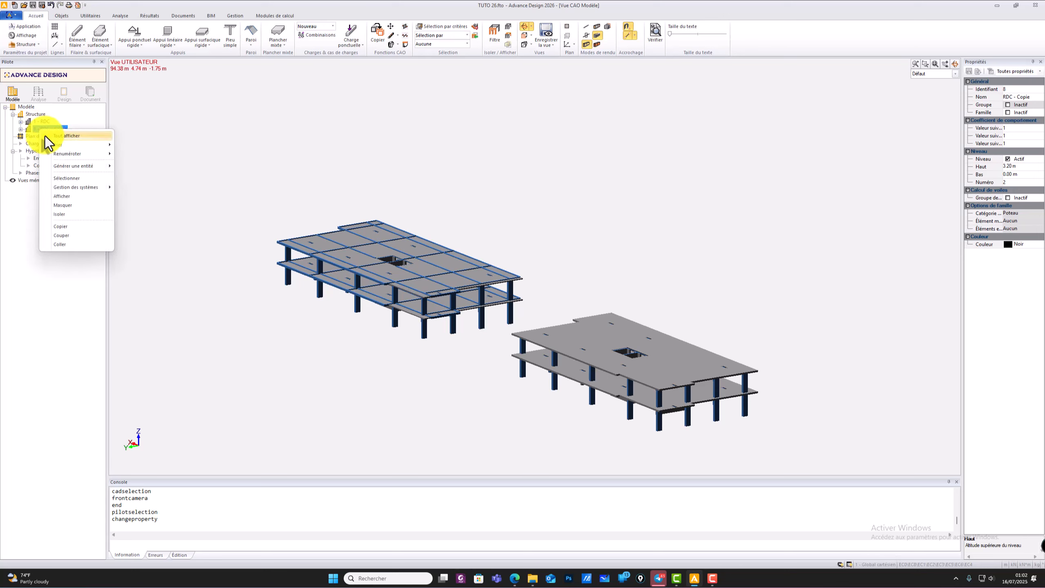
{"action": "mouse_move", "coordinate": [82, 184]}
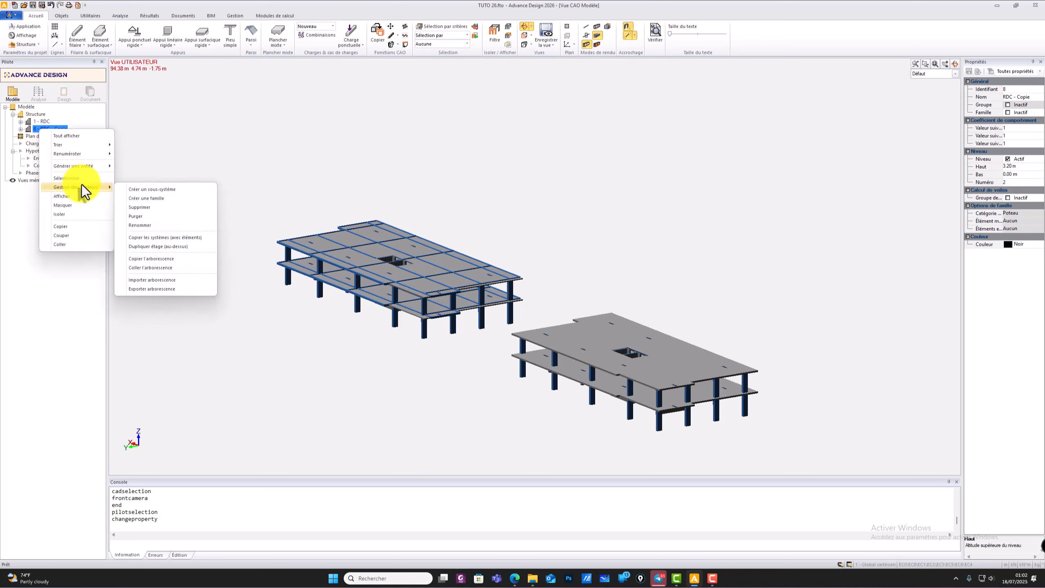
{"action": "left_click", "coordinate": [180, 246]}
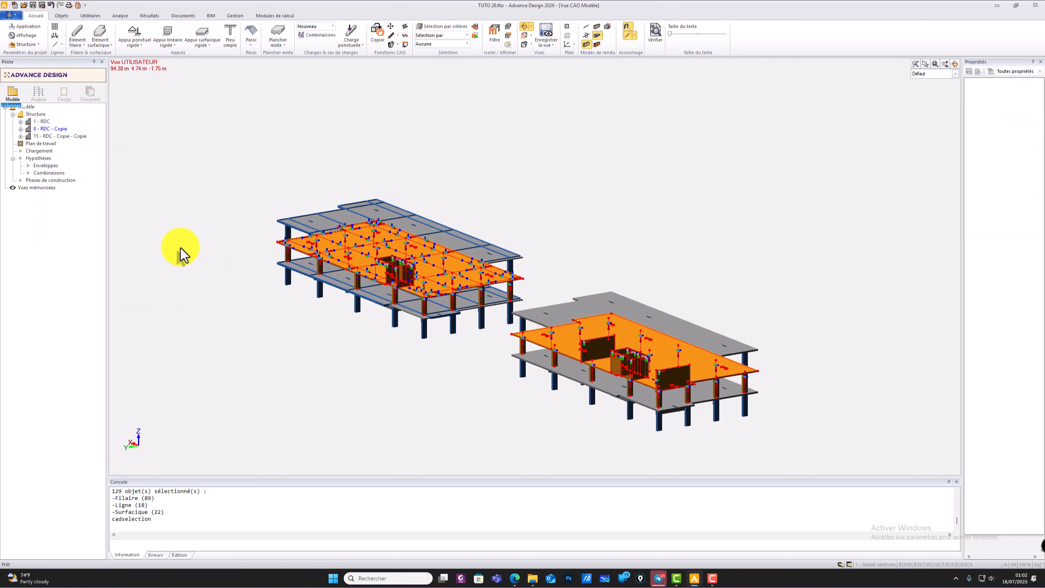
- Duplicate the third level, RDC - Copie - Copie, directly above itself to add a fourth level
{"action": "right_click", "coordinate": [45, 136]}
{"action": "mouse_move", "coordinate": [78, 193]}
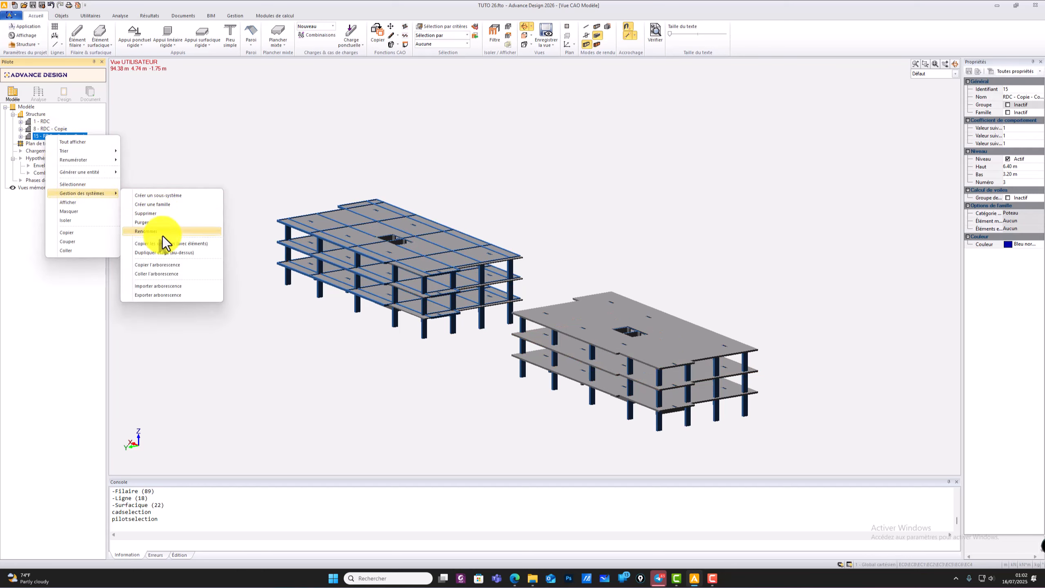
{"action": "left_click", "coordinate": [191, 255]}
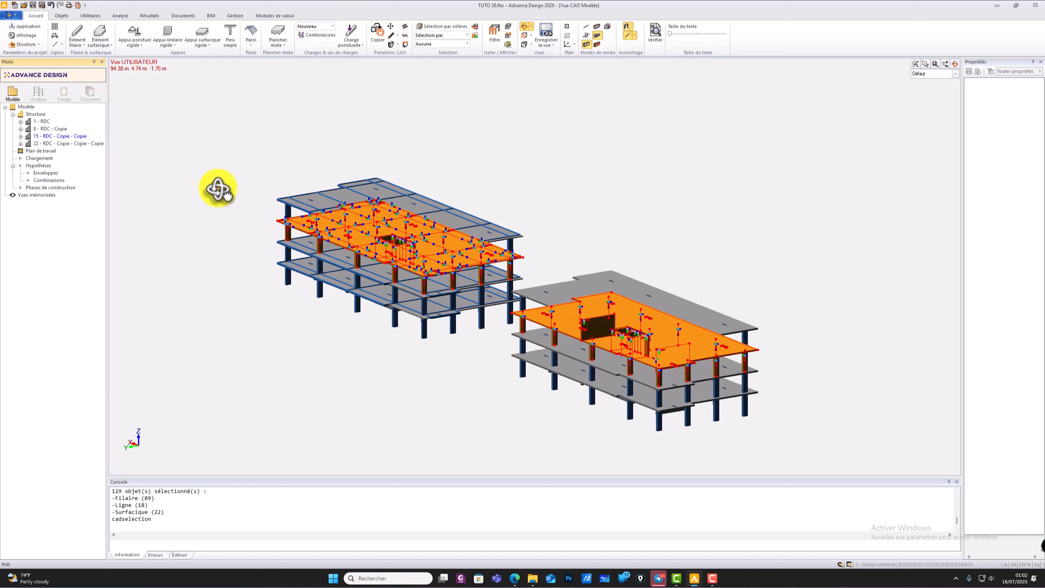
- Duplicate the fourth level, system 22 in the structure, directly above itself to add a fifth level
{"action": "left_click", "coordinate": [45, 144]}
{"action": "right_click", "coordinate": [46, 144]}
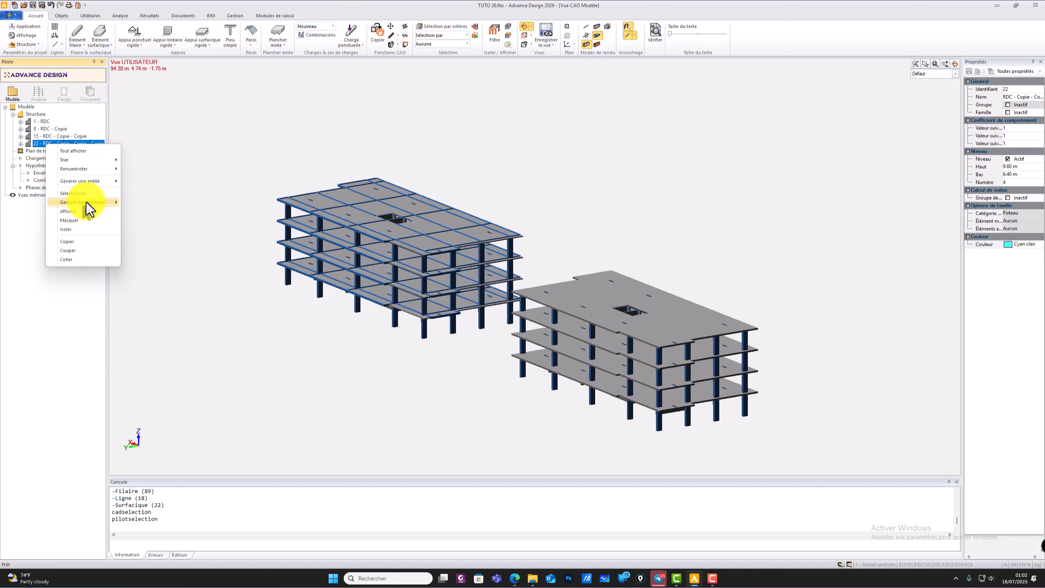
{"action": "mouse_move", "coordinate": [90, 203]}
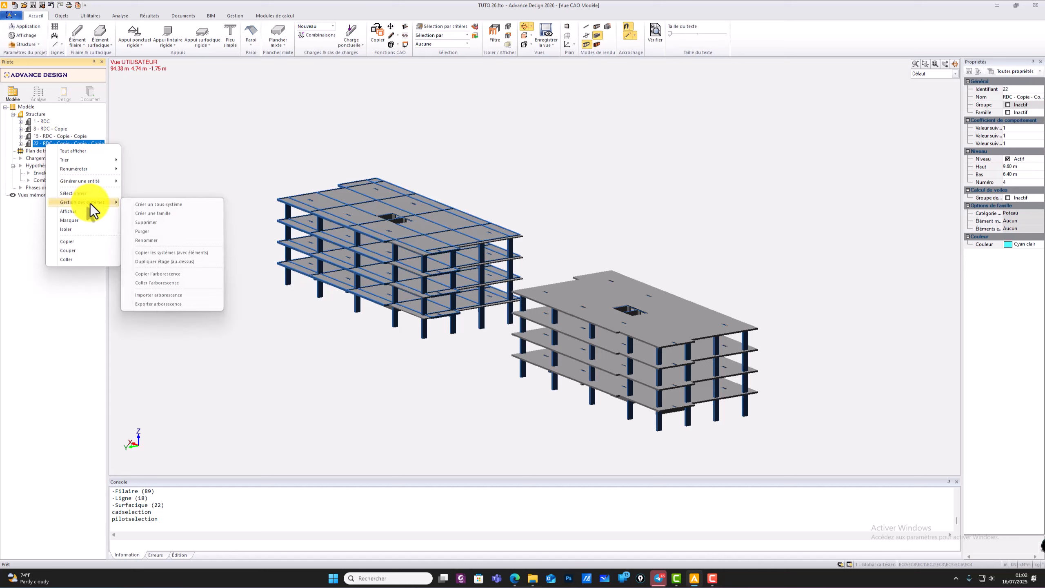
{"action": "left_click", "coordinate": [167, 261]}
- Duplicate the fifth level, system 29 in the structure, directly above itself to add a sixth level, and clear the selection
{"action": "left_click", "coordinate": [58, 150]}
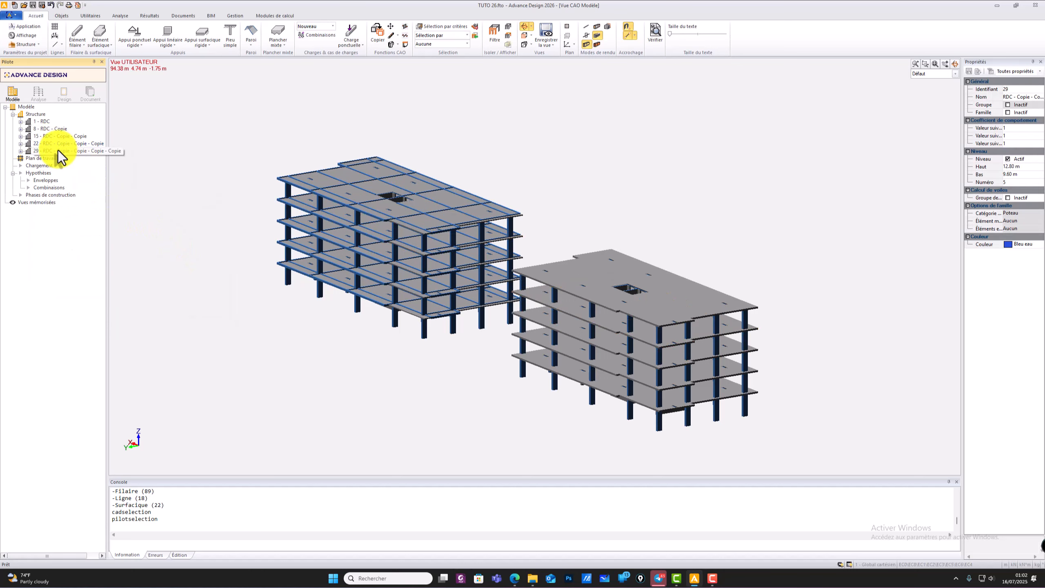
{"action": "right_click", "coordinate": [58, 150]}
{"action": "mouse_move", "coordinate": [124, 209]}
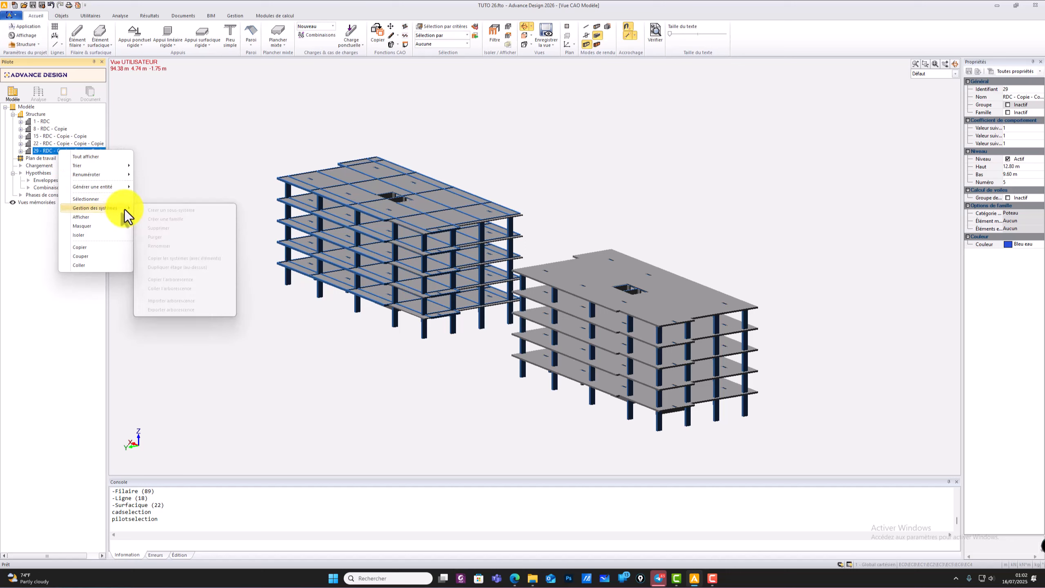
{"action": "left_click", "coordinate": [199, 266]}
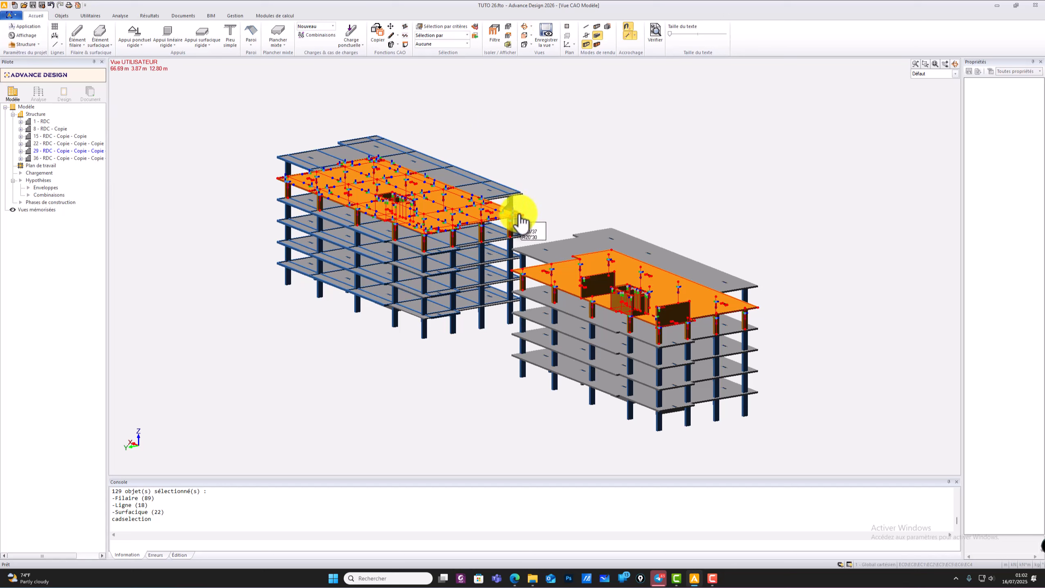
{"action": "key", "text": "Escape"}
- Examine the stacked storeys of both building blocks from several sides and at different distances
{"action": "scroll", "coordinate": [492, 350], "scroll_direction": "up", "scroll_amount": 1}
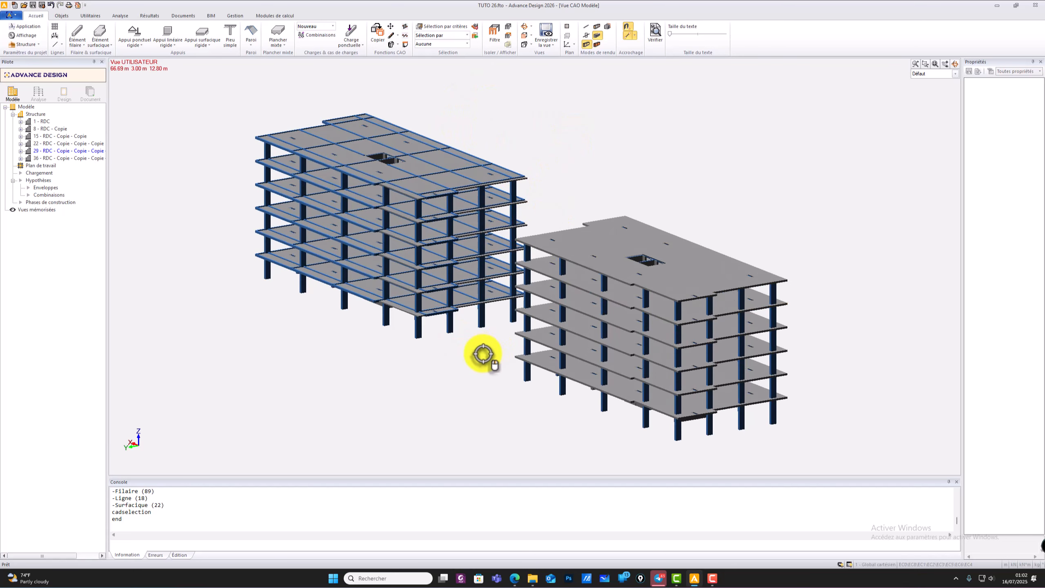
{"action": "middle_click_drag", "start_coordinate": [465, 363], "coordinate": [479, 349]}
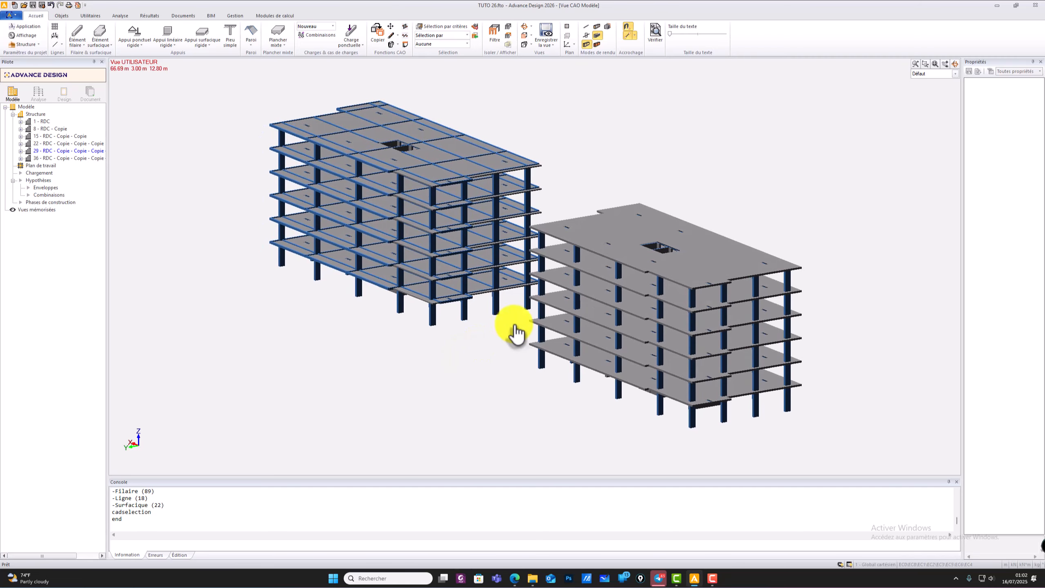
{"action": "left_click", "coordinate": [955, 64]}
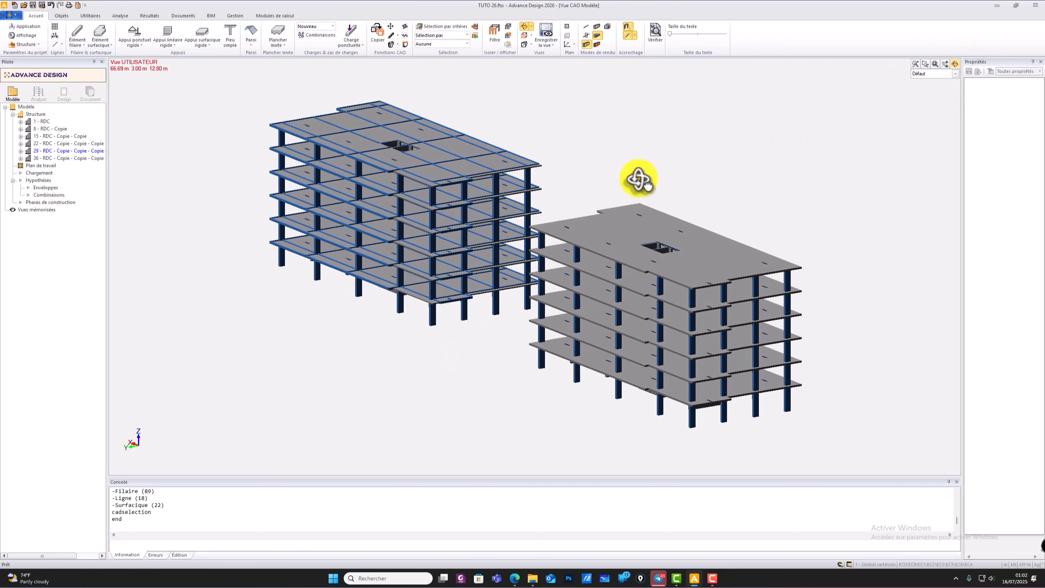
{"action": "left_click_drag", "start_coordinate": [660, 154], "coordinate": [315, 165]}
{"action": "key", "text": "Escape"}
{"action": "scroll", "coordinate": [574, 224], "scroll_direction": "up", "scroll_amount": 1}
{"action": "scroll", "coordinate": [675, 263], "scroll_direction": "up", "scroll_amount": 2}
{"action": "scroll", "coordinate": [699, 243], "scroll_direction": "down", "scroll_amount": 5}
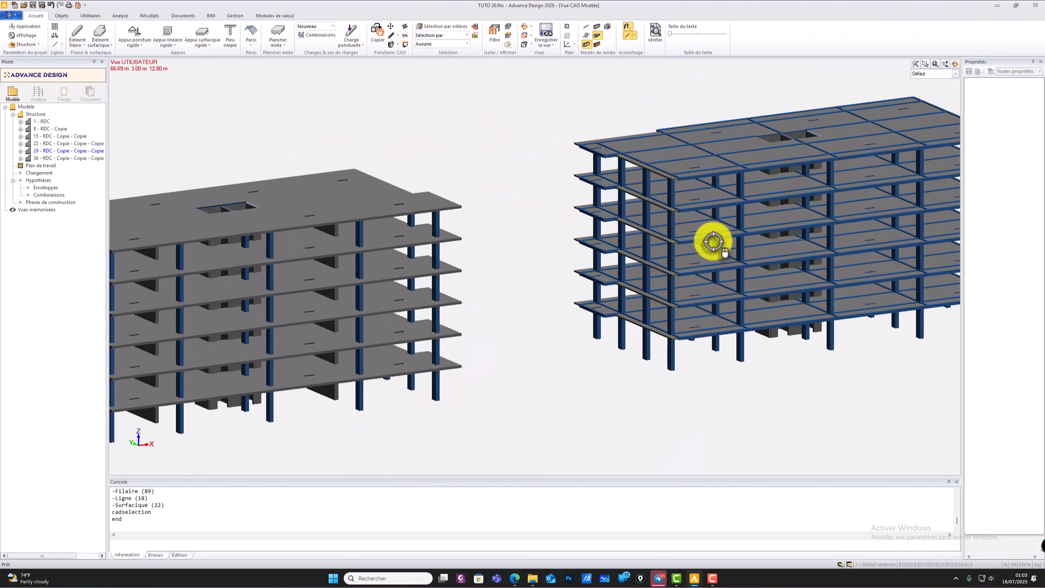
{"action": "left_click_drag", "start_coordinate": [509, 276], "coordinate": [601, 362]}
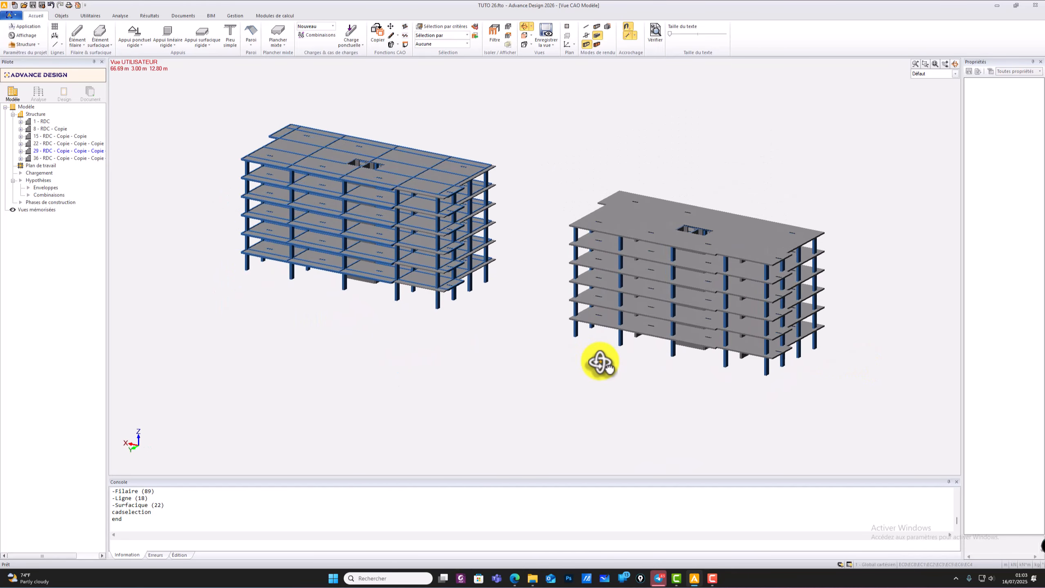
{"action": "middle_click_drag", "start_coordinate": [526, 316], "coordinate": [499, 350]}
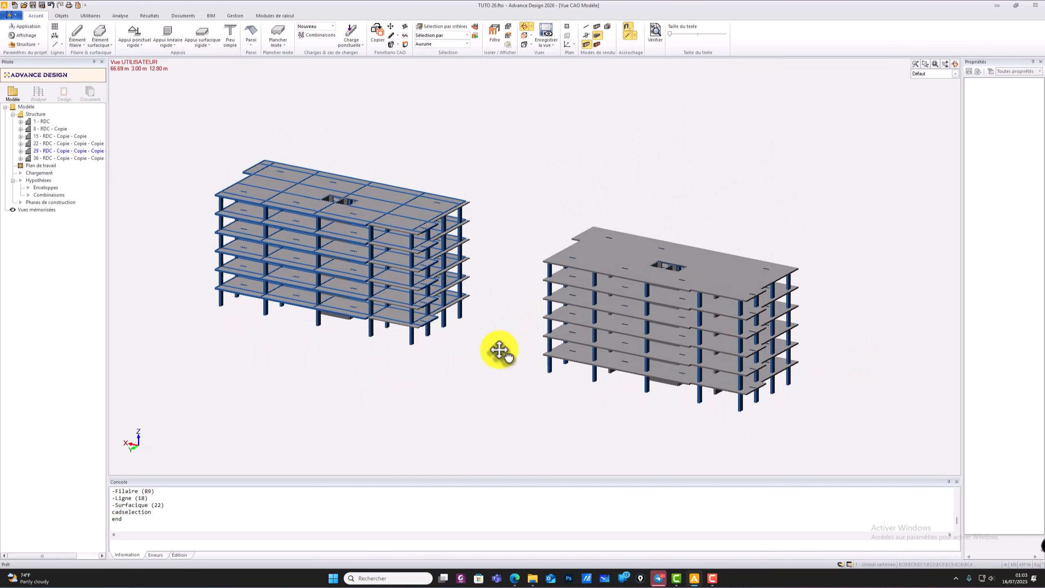
- Examine the properties and subsystems of the second level, RDC - Copie, in the structure
{"action": "left_click", "coordinate": [49, 129]}
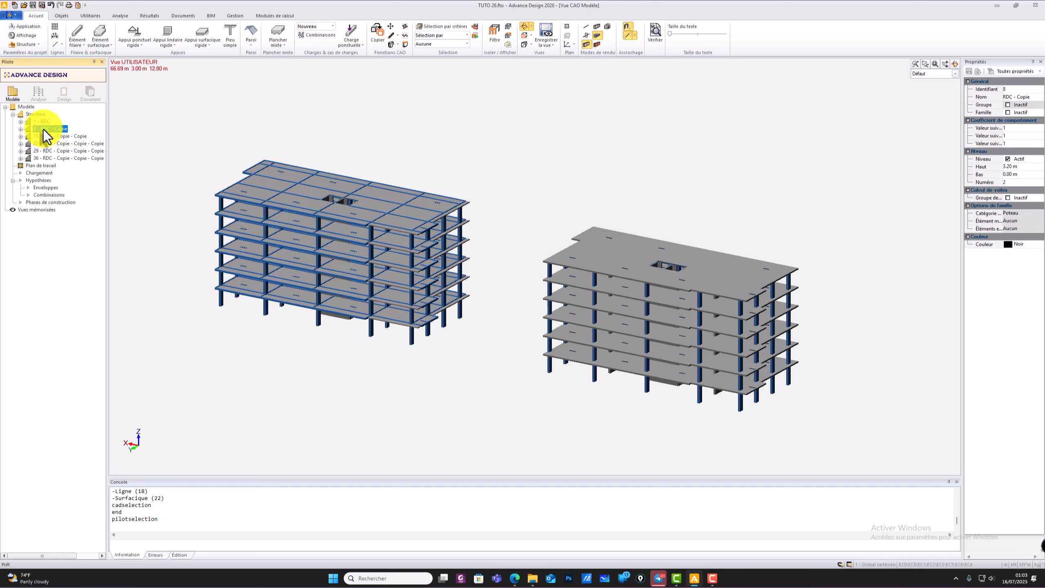
{"action": "left_click", "coordinate": [20, 129]}
{"action": "left_click", "coordinate": [20, 130]}
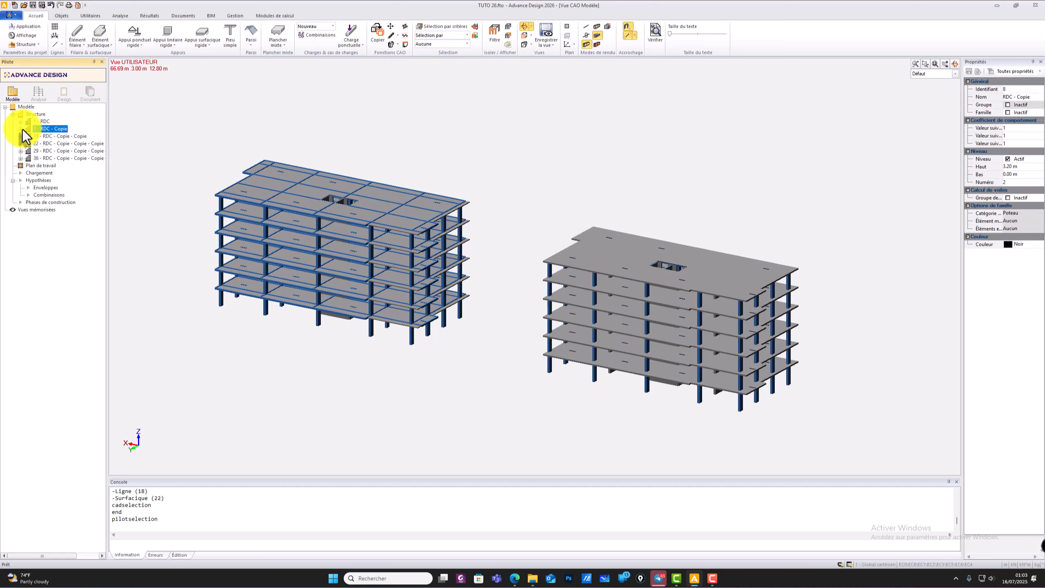
{"action": "left_click", "coordinate": [21, 129]}
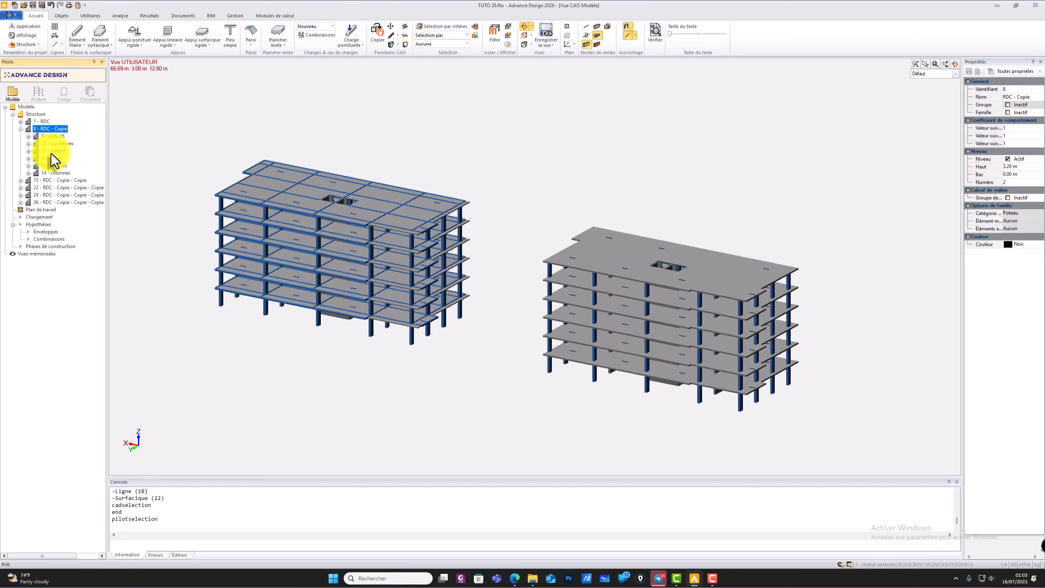
{"action": "left_click", "coordinate": [20, 130]}
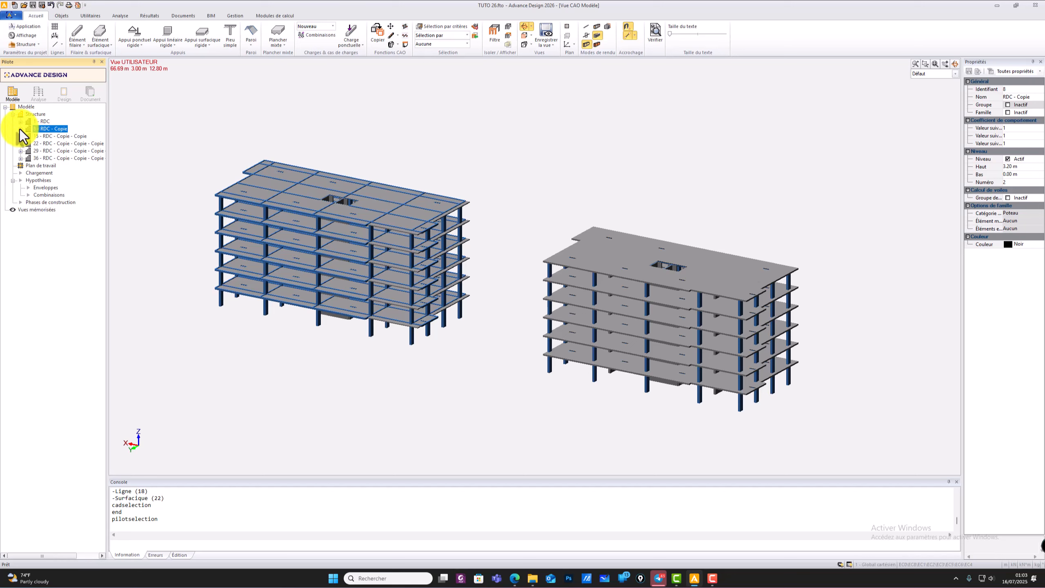
- Hide and redisplay levels 8, 15, 22 and 29 one at a time to identify the storey each contains
{"action": "left_click", "coordinate": [31, 128]}
{"action": "left_click", "coordinate": [31, 128]}
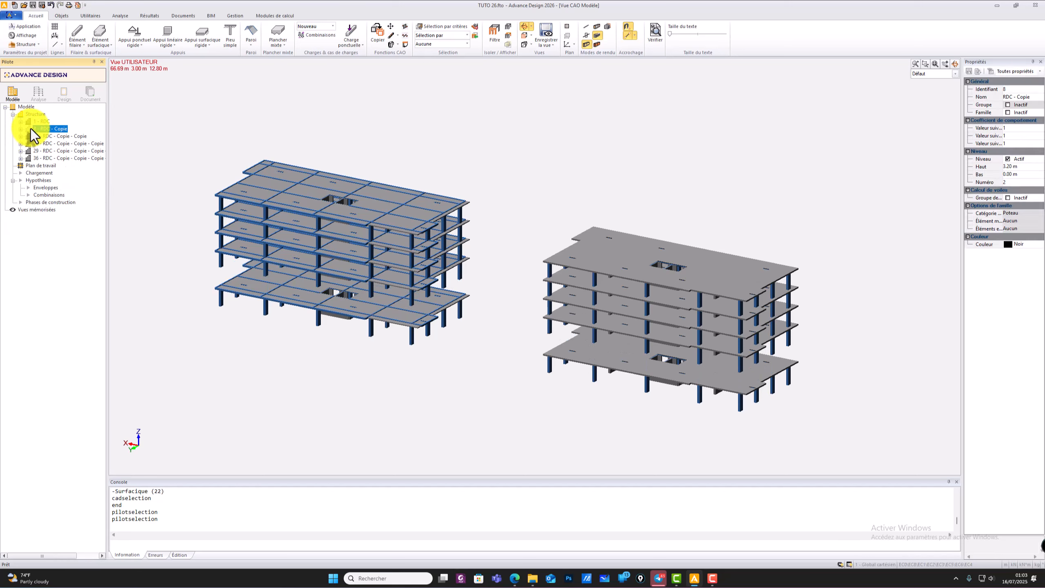
{"action": "left_click", "coordinate": [29, 136]}
{"action": "left_click", "coordinate": [28, 136]}
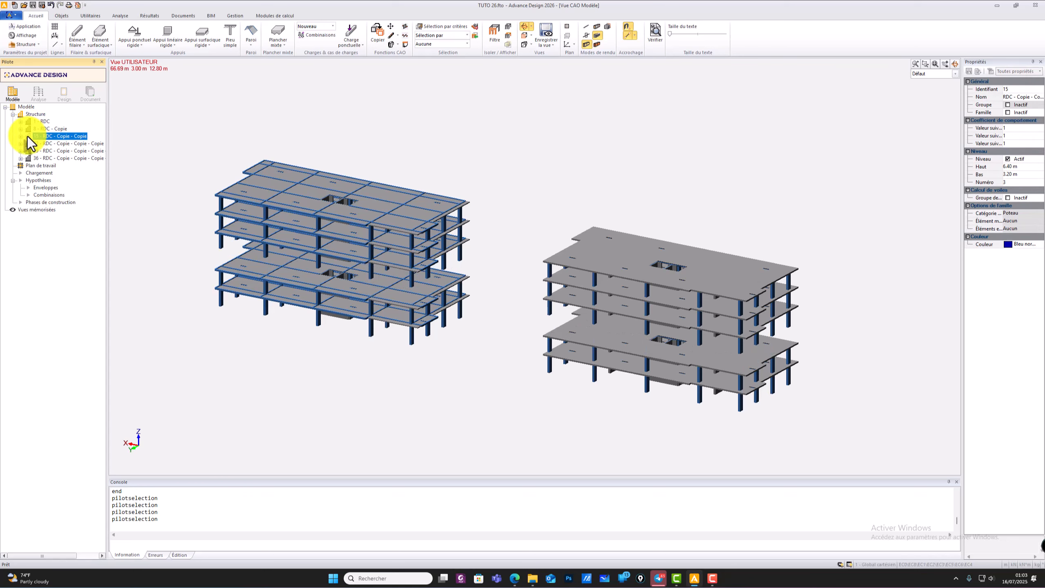
{"action": "left_click", "coordinate": [27, 143]}
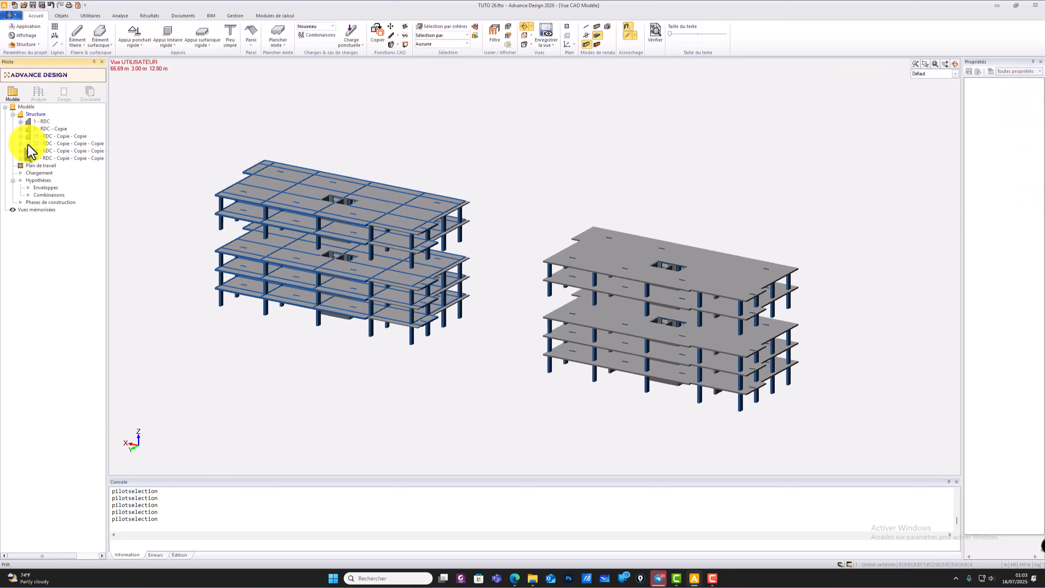
{"action": "left_click", "coordinate": [27, 143]}
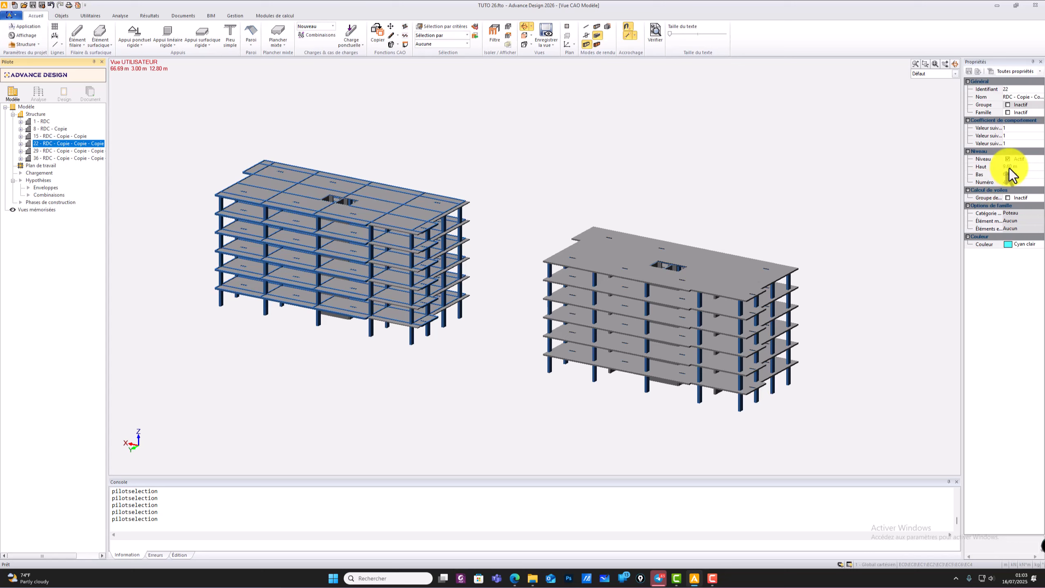
{"action": "left_click", "coordinate": [28, 151]}
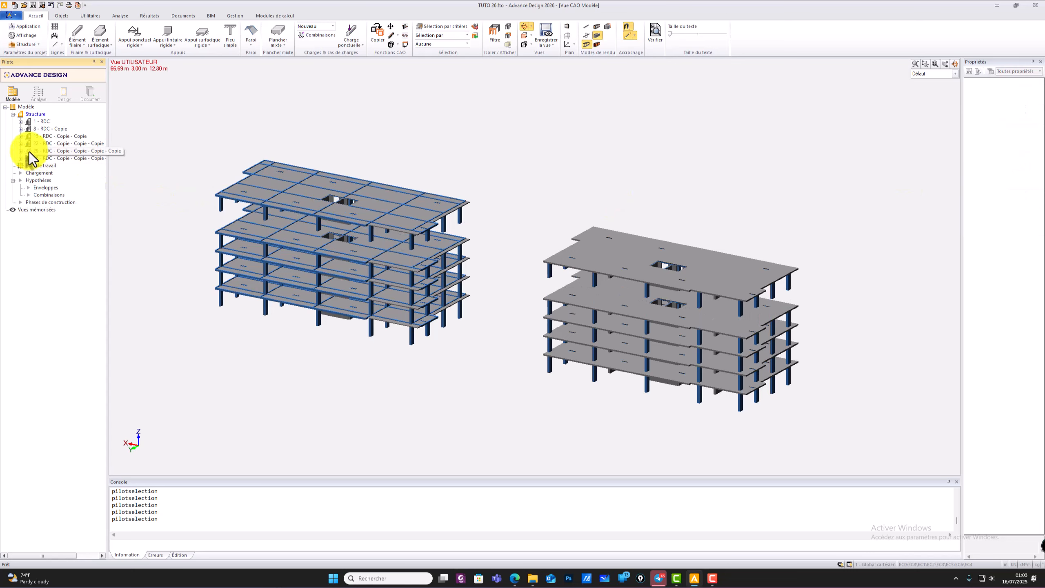
{"action": "left_click", "coordinate": [28, 151]}
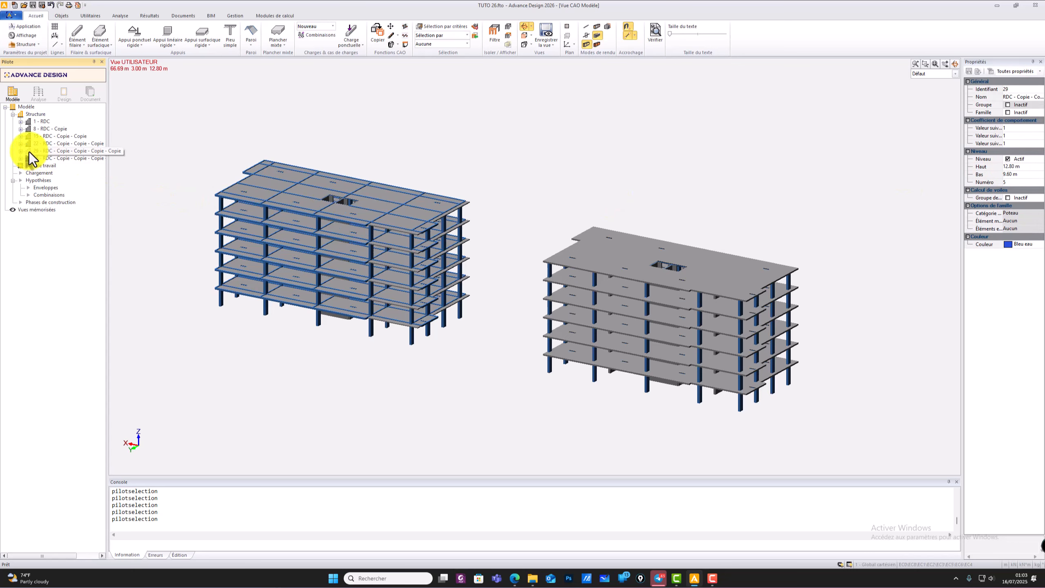
- Open the name of the second level, RDC - Copie, for renaming
{"action": "left_click", "coordinate": [28, 129]}
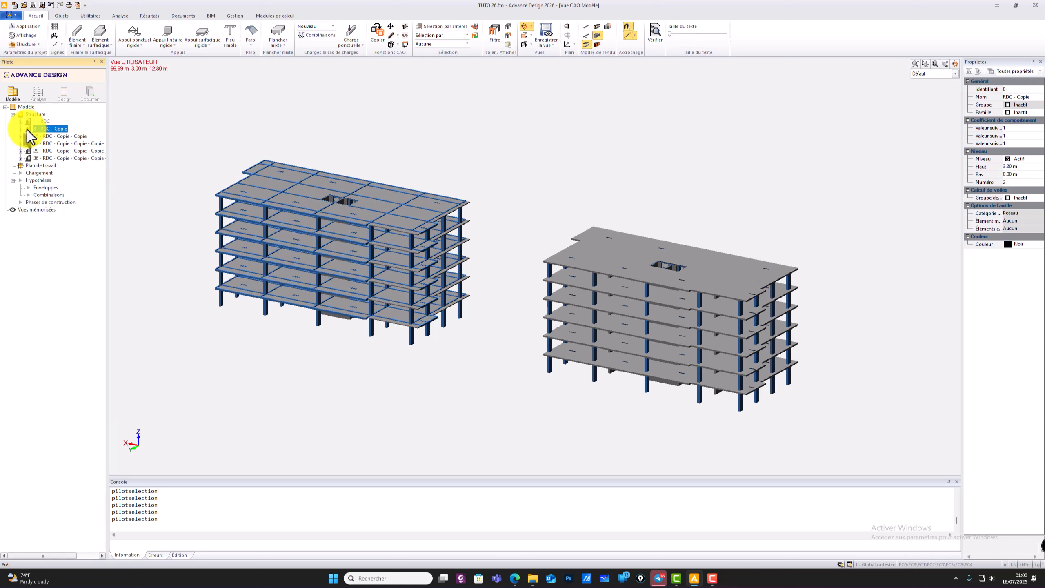
{"action": "right_click", "coordinate": [28, 130]}
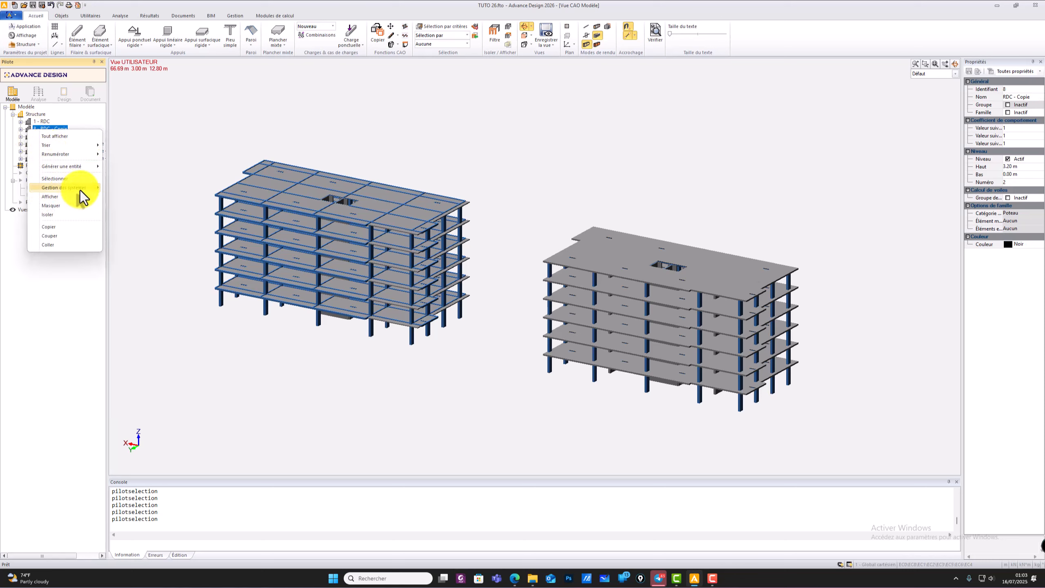
{"action": "mouse_move", "coordinate": [78, 188]}
{"action": "left_click", "coordinate": [132, 226]}
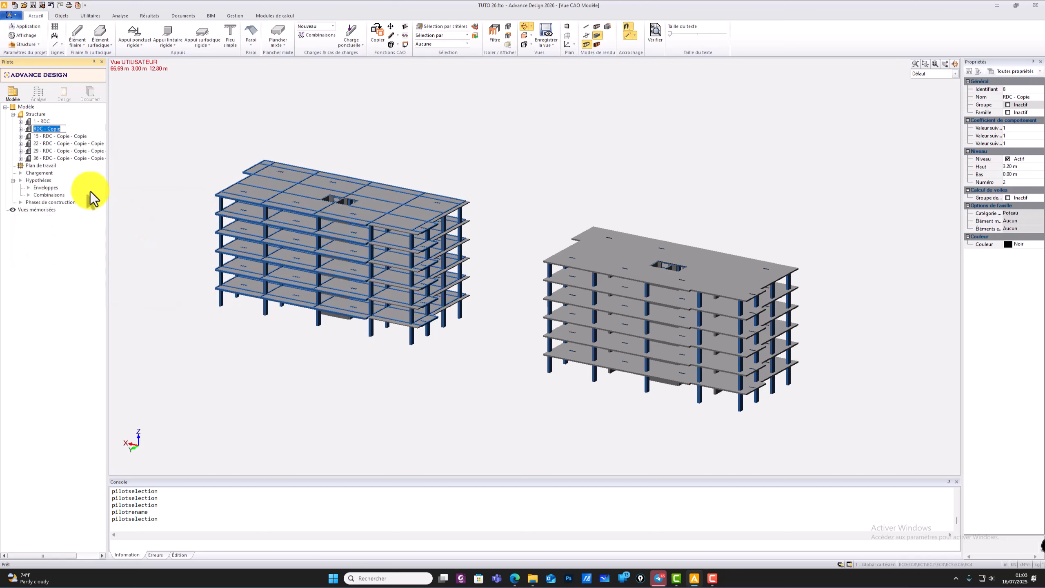
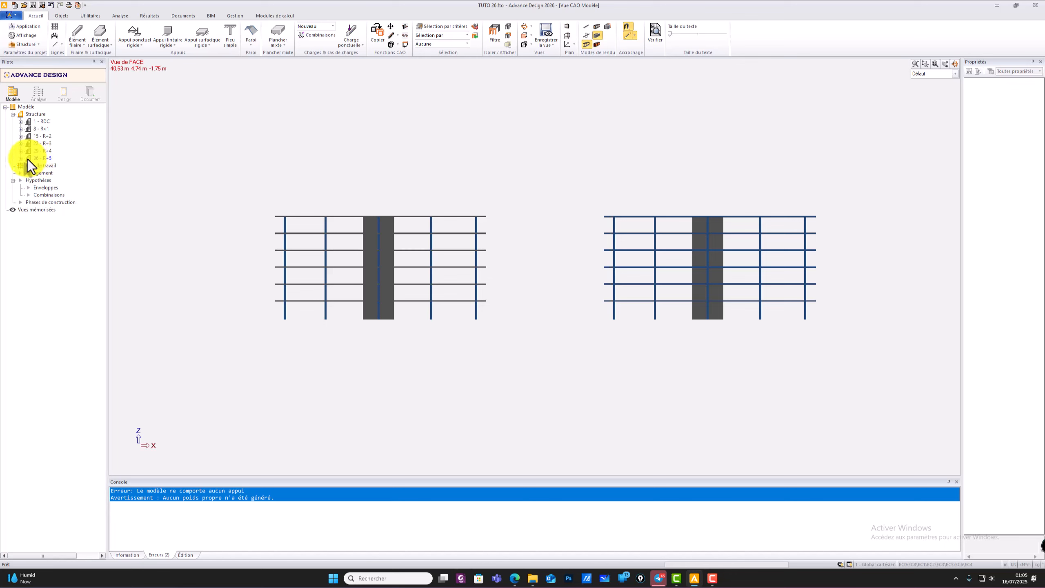
- Hide the upper levels R+5, R+4, R+3, R+2 and R+1 so that only the ground floor is displayed
{"action": "double_click", "coordinate": [28, 159]}
{"action": "double_click", "coordinate": [27, 151]}
{"action": "left_click", "coordinate": [28, 144]}
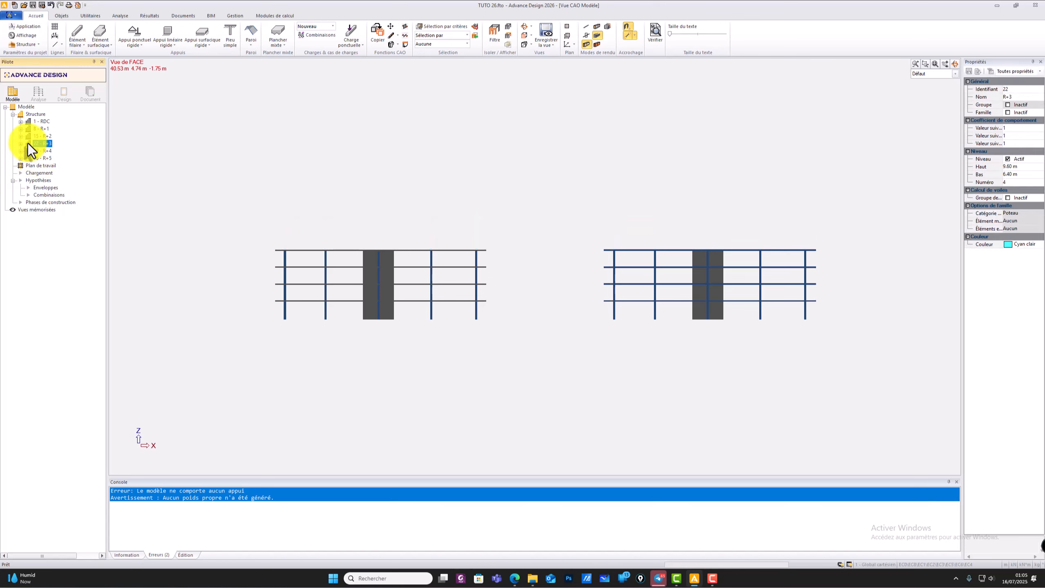
{"action": "double_click", "coordinate": [28, 143]}
{"action": "double_click", "coordinate": [28, 136]}
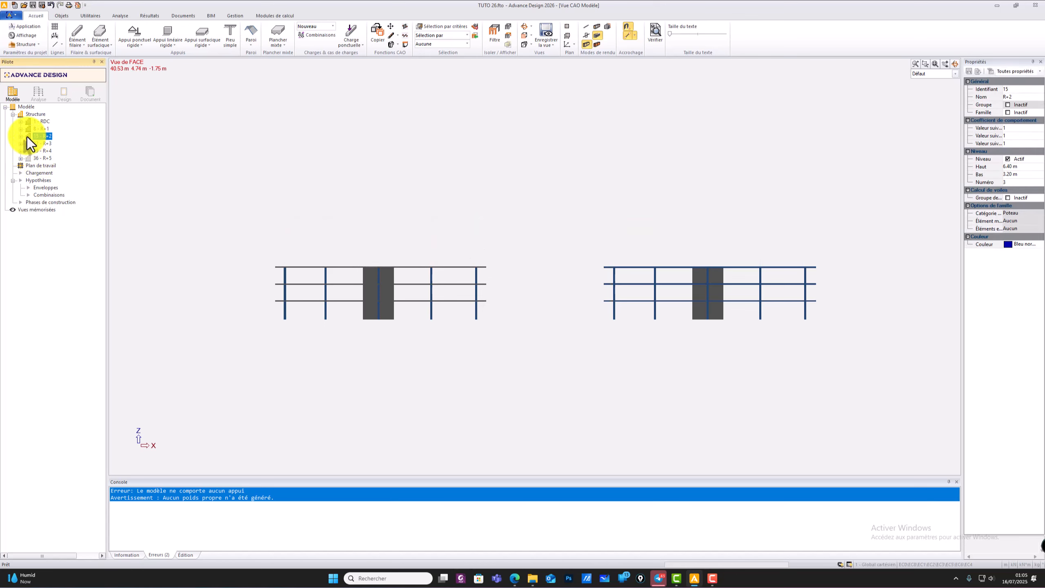
{"action": "double_click", "coordinate": [28, 129]}
- Select all 34 linear elements in the colonnes subsystem of the RDC level
{"action": "double_click", "coordinate": [28, 122]}
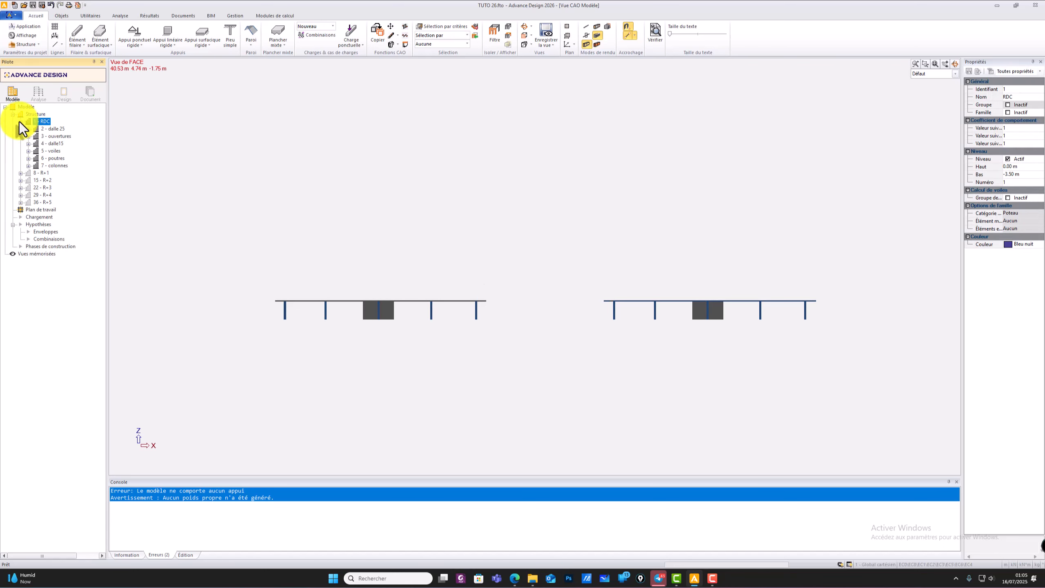
{"action": "left_click", "coordinate": [29, 166]}
{"action": "left_click", "coordinate": [57, 174]}
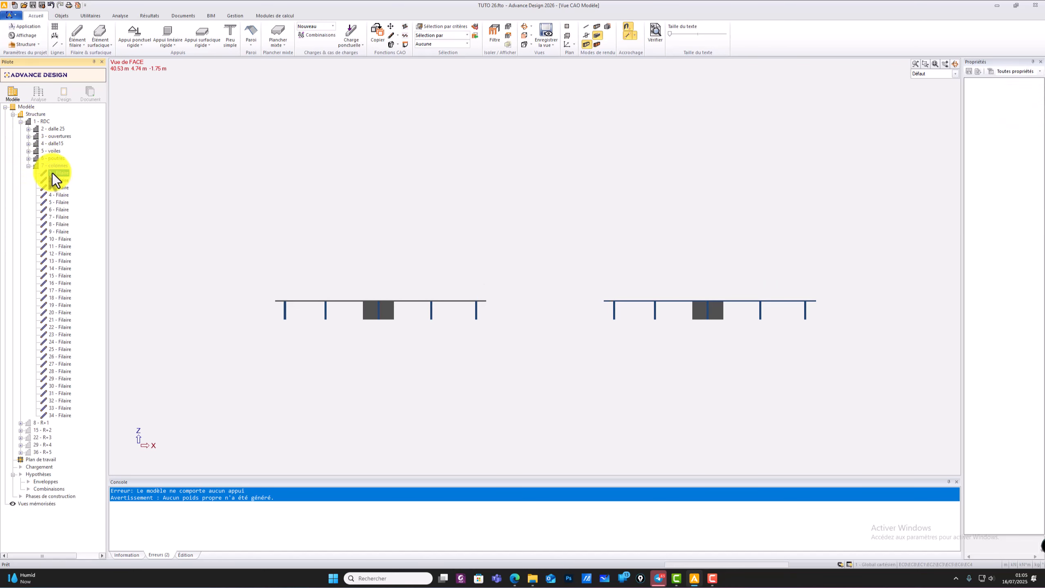
{"action": "left_click", "coordinate": [57, 415], "text": "shift"}
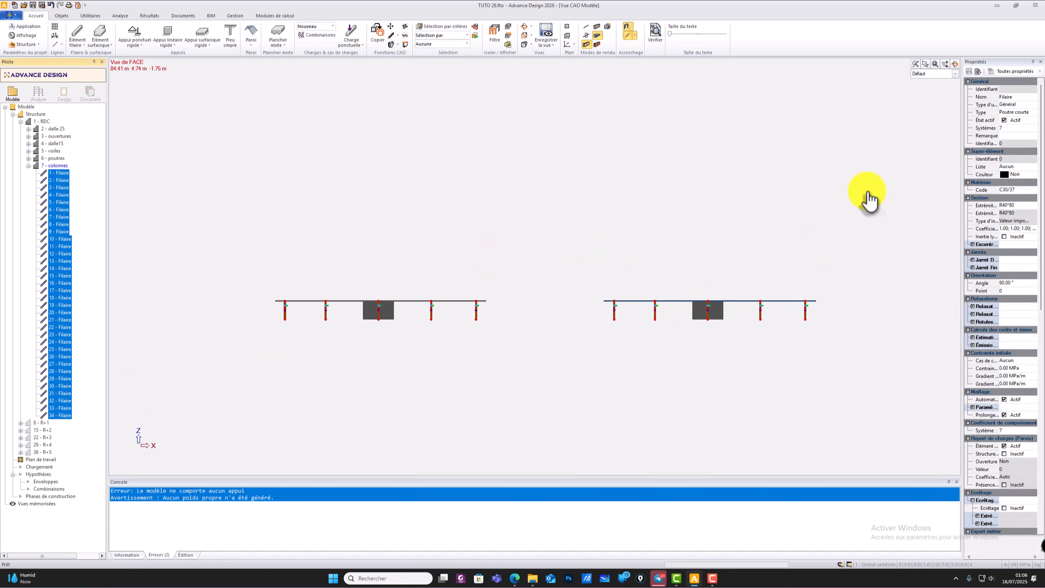
- Generate rigid point supports under the selected ground-floor columns of both blocks, with the footing option Semelle enabled
{"action": "left_click", "coordinate": [955, 66]}
{"action": "left_click_drag", "start_coordinate": [765, 219], "coordinate": [649, 273]}
{"action": "right_click", "coordinate": [572, 222]}
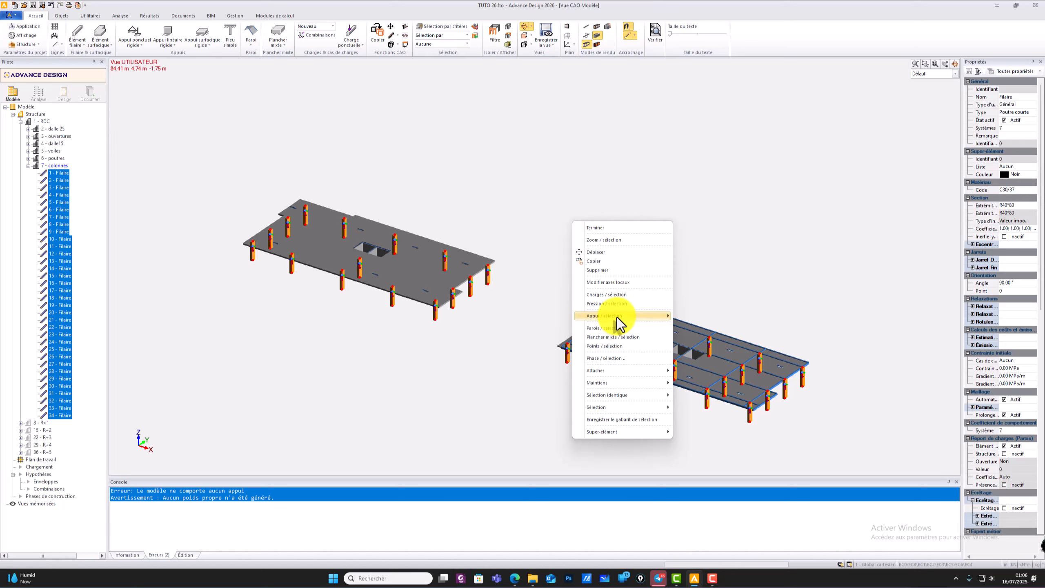
{"action": "mouse_move", "coordinate": [620, 316]}
{"action": "left_click", "coordinate": [703, 319]}
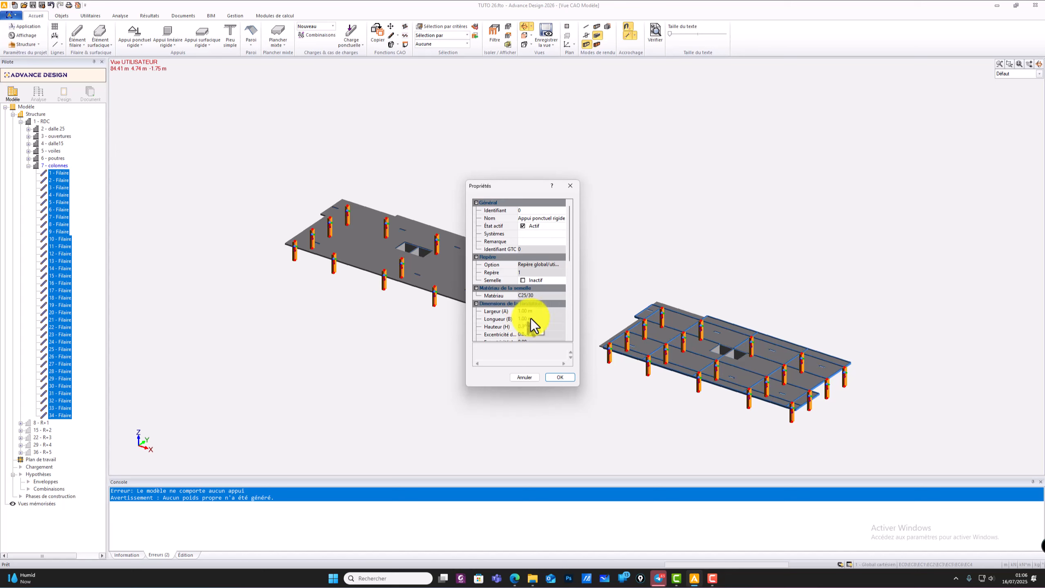
{"action": "left_click", "coordinate": [523, 280]}
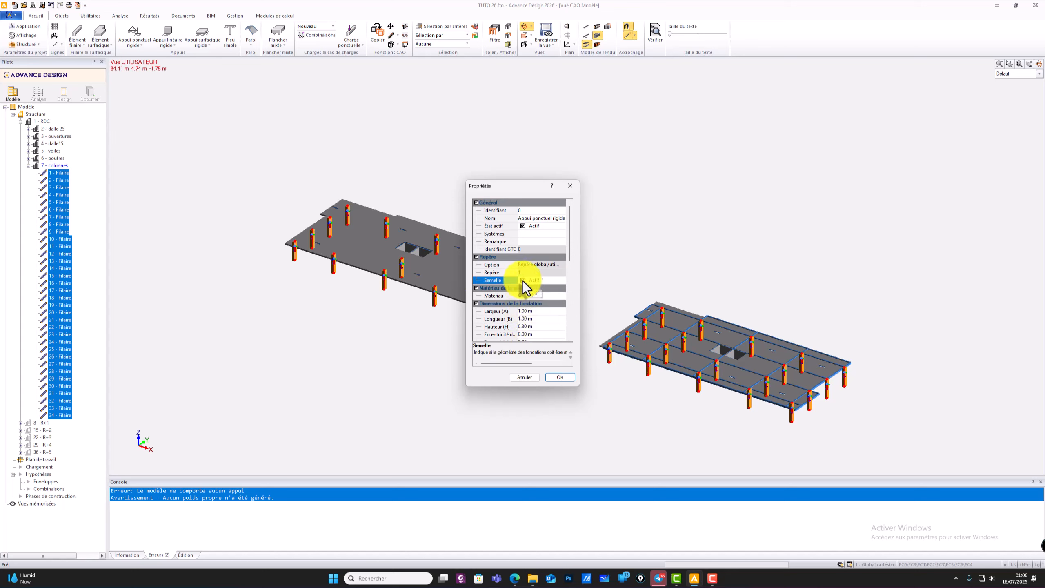
{"action": "left_click", "coordinate": [526, 311]}
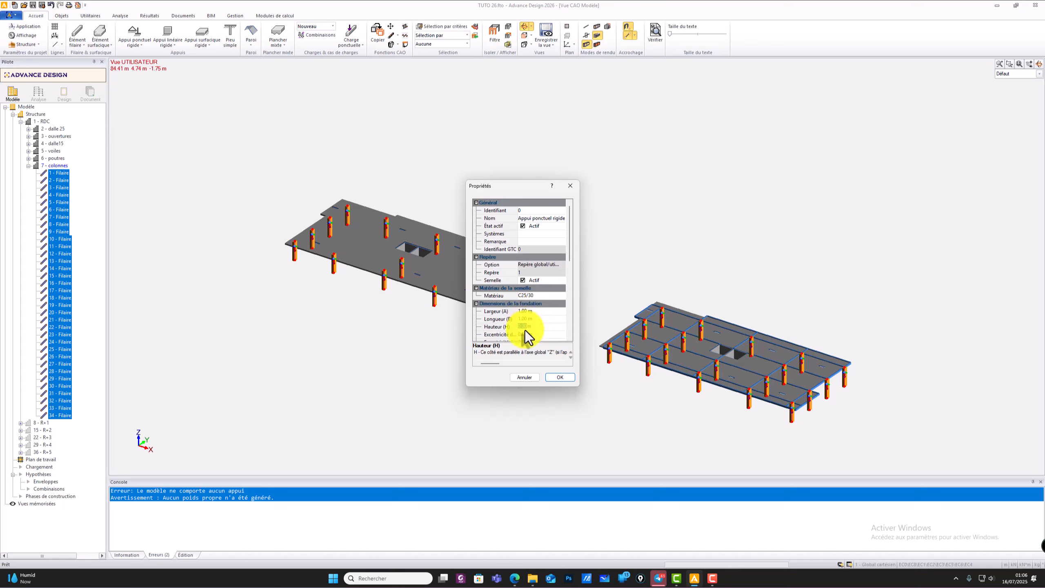
{"action": "scroll", "coordinate": [528, 335], "scroll_direction": "down", "scroll_amount": 6}
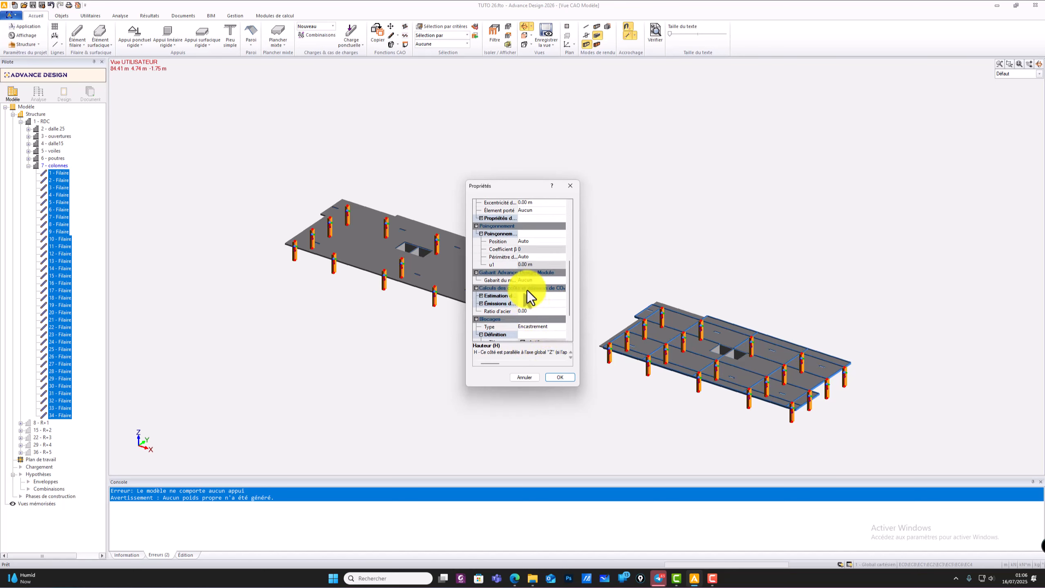
{"action": "scroll", "coordinate": [530, 307], "scroll_direction": "down", "scroll_amount": 3}
{"action": "scroll", "coordinate": [526, 301], "scroll_direction": "up", "scroll_amount": 5}
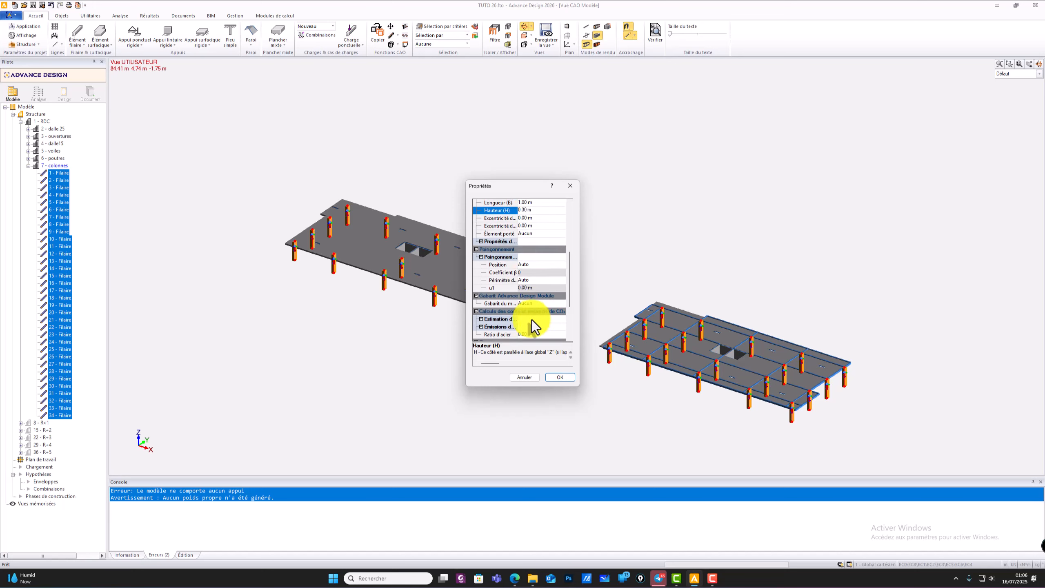
{"action": "scroll", "coordinate": [535, 325], "scroll_direction": "down", "scroll_amount": 2}
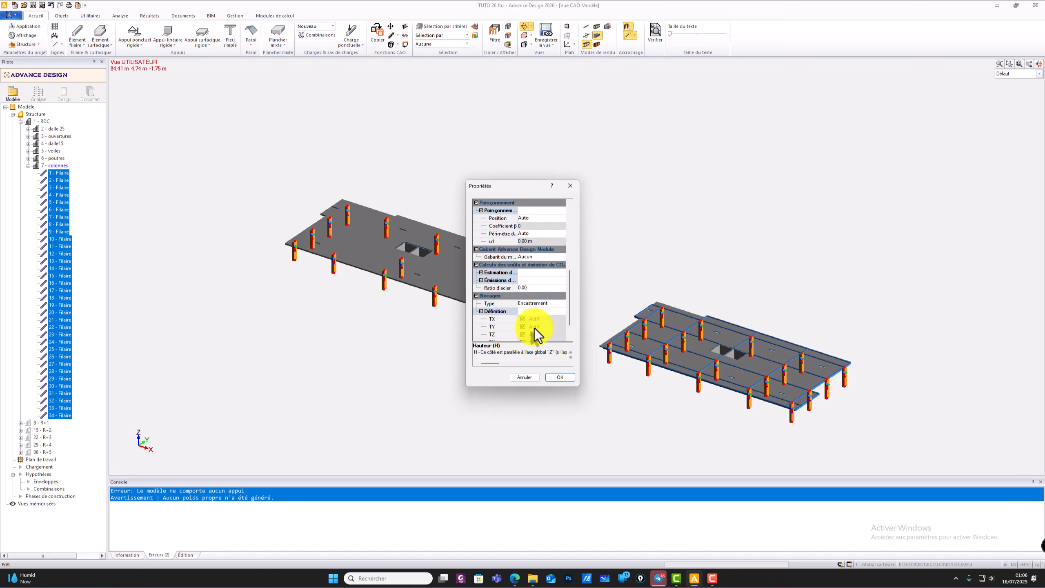
{"action": "left_click", "coordinate": [560, 378]}
- Create a new subsystem under the RDC level for the generated supports
{"action": "scroll", "coordinate": [431, 334], "scroll_direction": "up", "scroll_amount": 3}
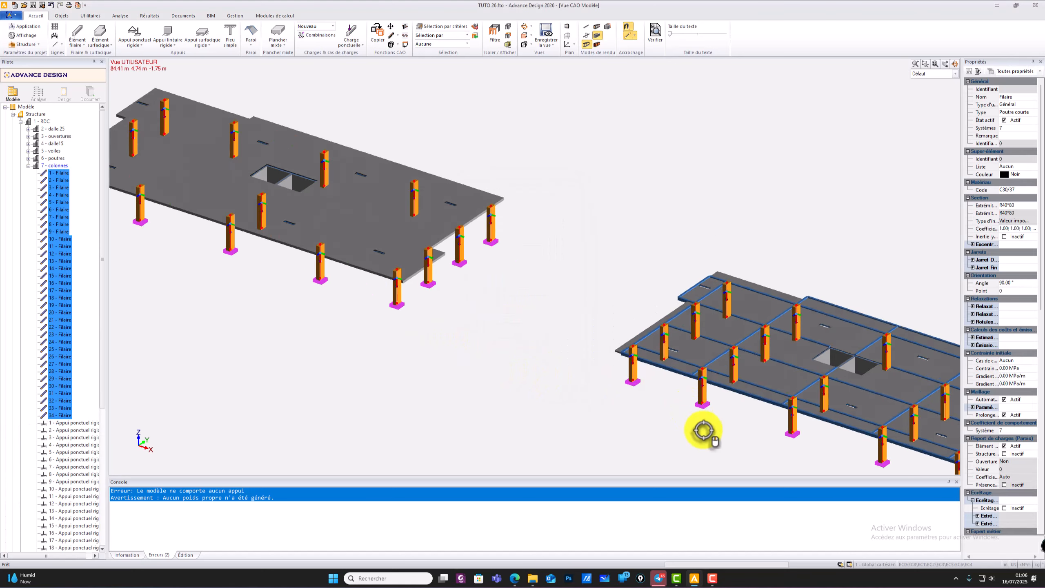
{"action": "scroll", "coordinate": [703, 430], "scroll_direction": "up", "scroll_amount": 5}
{"action": "scroll", "coordinate": [699, 412], "scroll_direction": "down", "scroll_amount": 2}
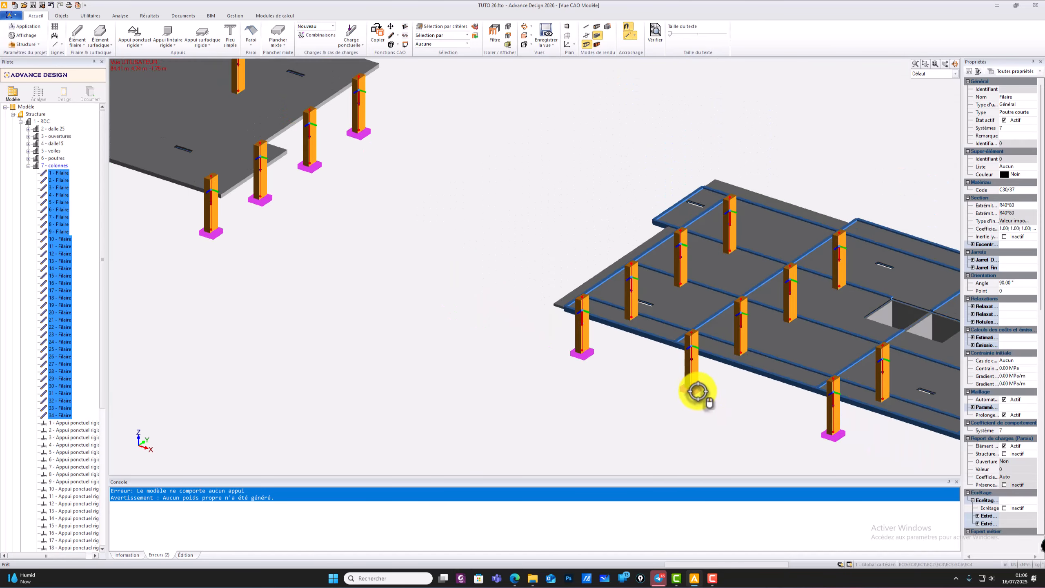
{"action": "scroll", "coordinate": [698, 392], "scroll_direction": "down", "scroll_amount": 4}
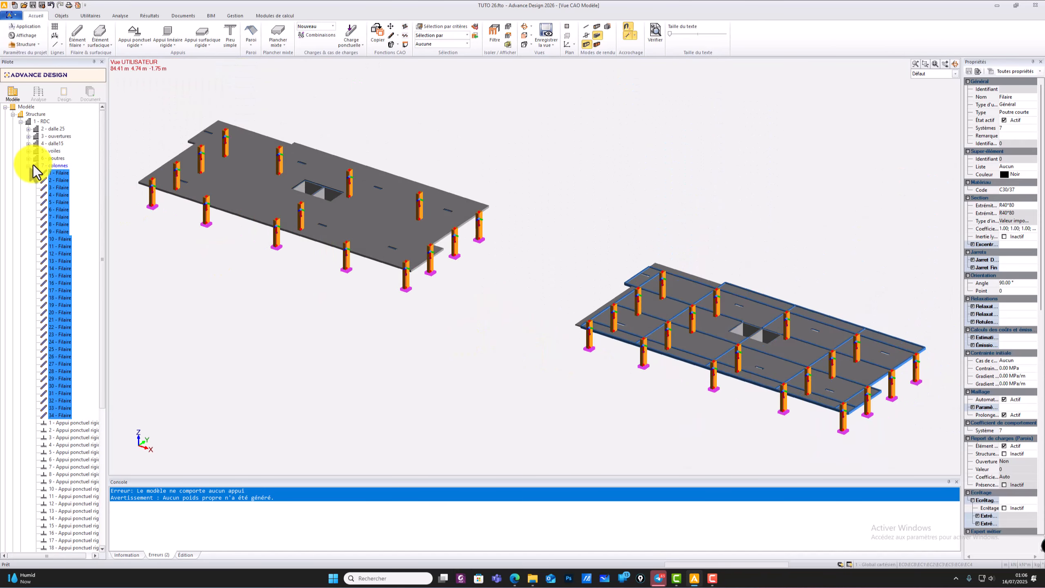
{"action": "scroll", "coordinate": [80, 444], "scroll_direction": "down", "scroll_amount": 6}
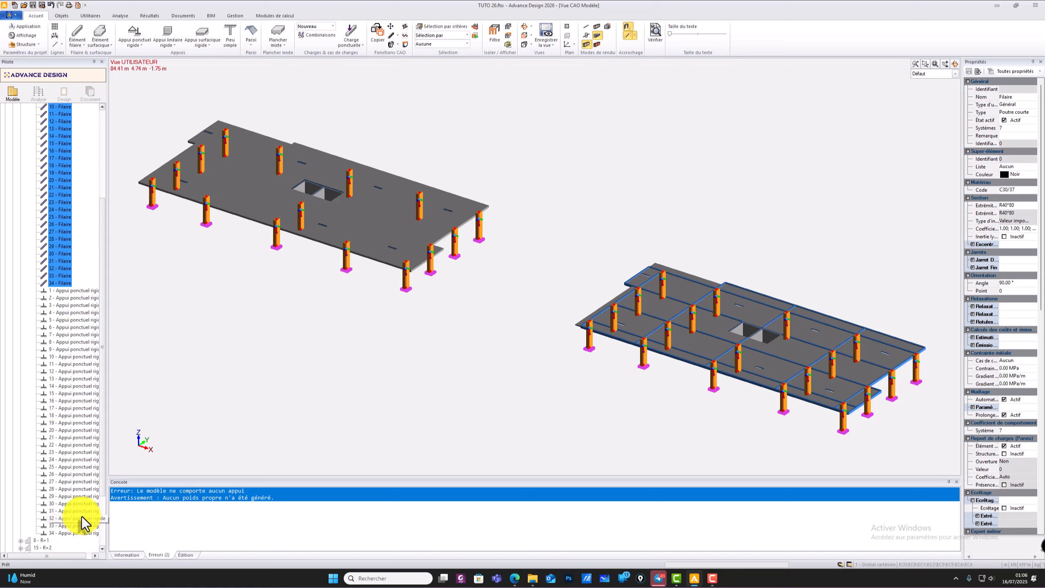
{"action": "scroll", "coordinate": [64, 328], "scroll_direction": "up", "scroll_amount": 6}
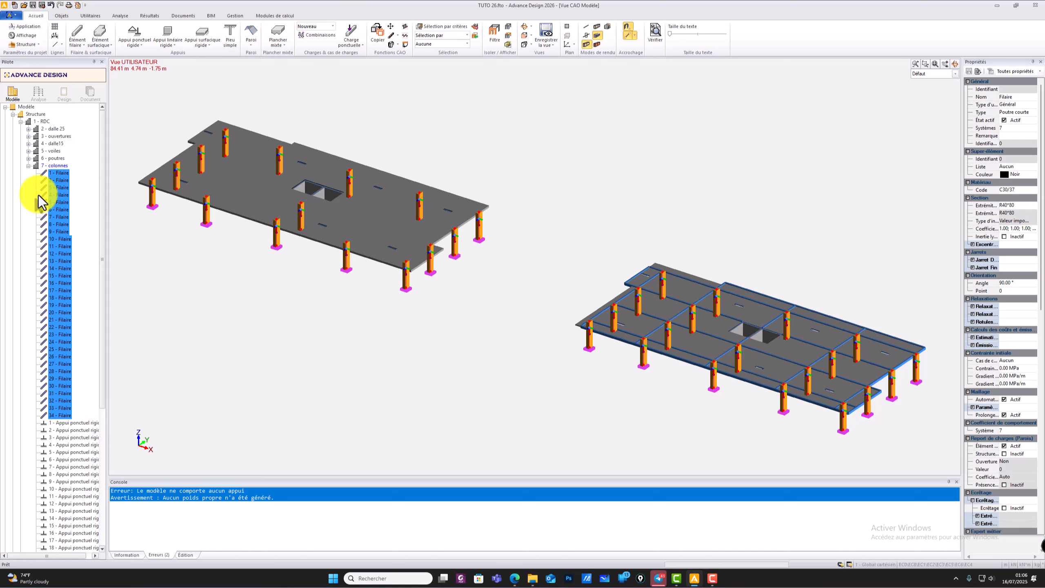
{"action": "left_click", "coordinate": [43, 121]}
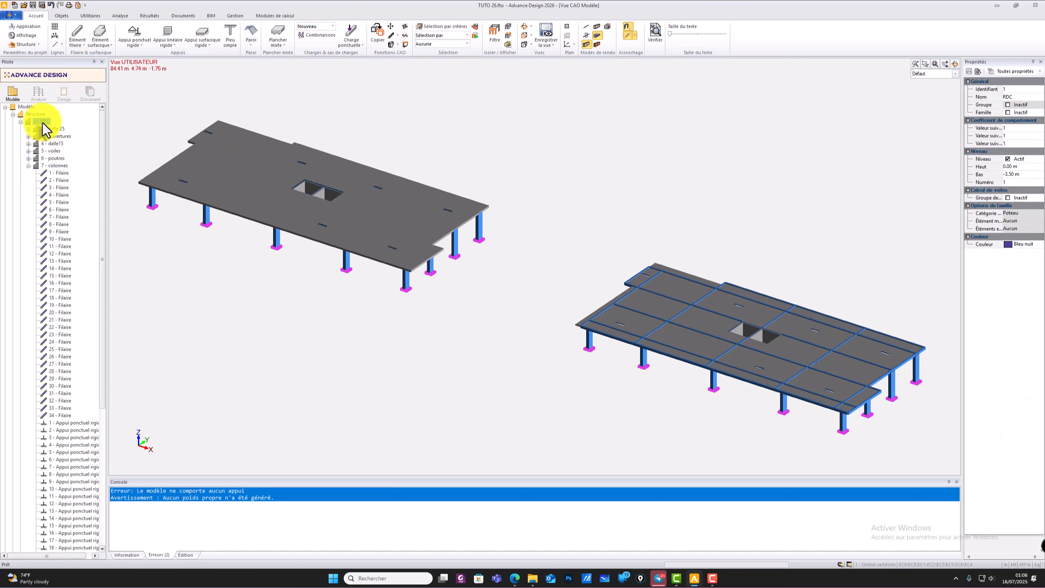
{"action": "right_click", "coordinate": [43, 122]}
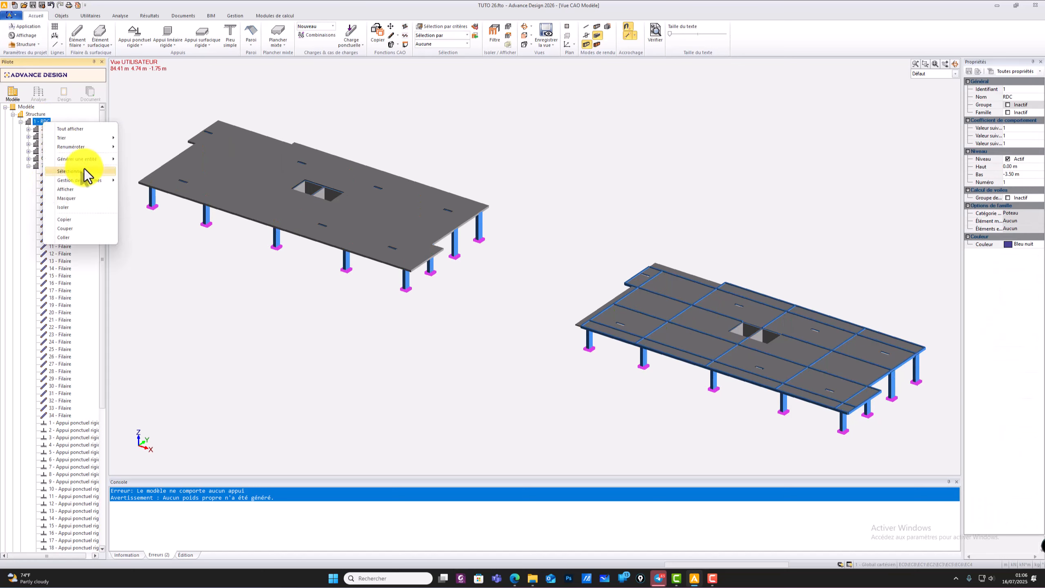
{"action": "mouse_move", "coordinate": [93, 180]}
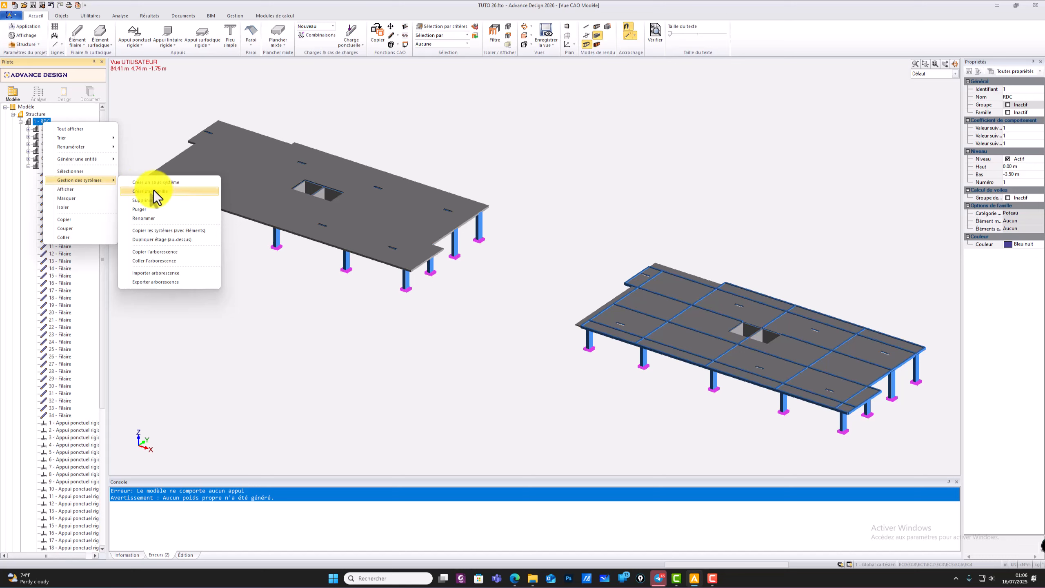
{"action": "left_click", "coordinate": [171, 185]}
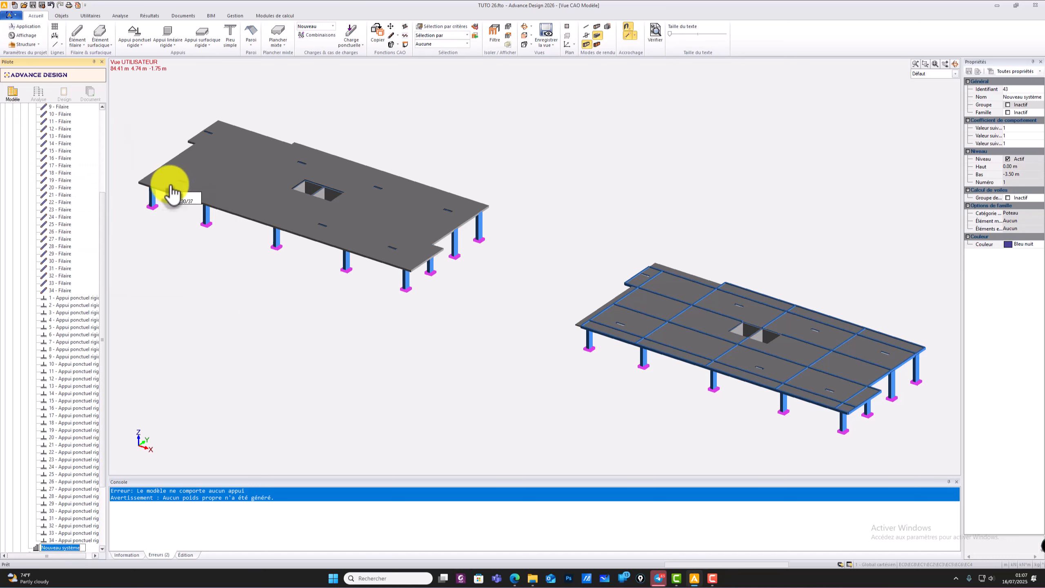
{"action": "key", "text": "Return"}
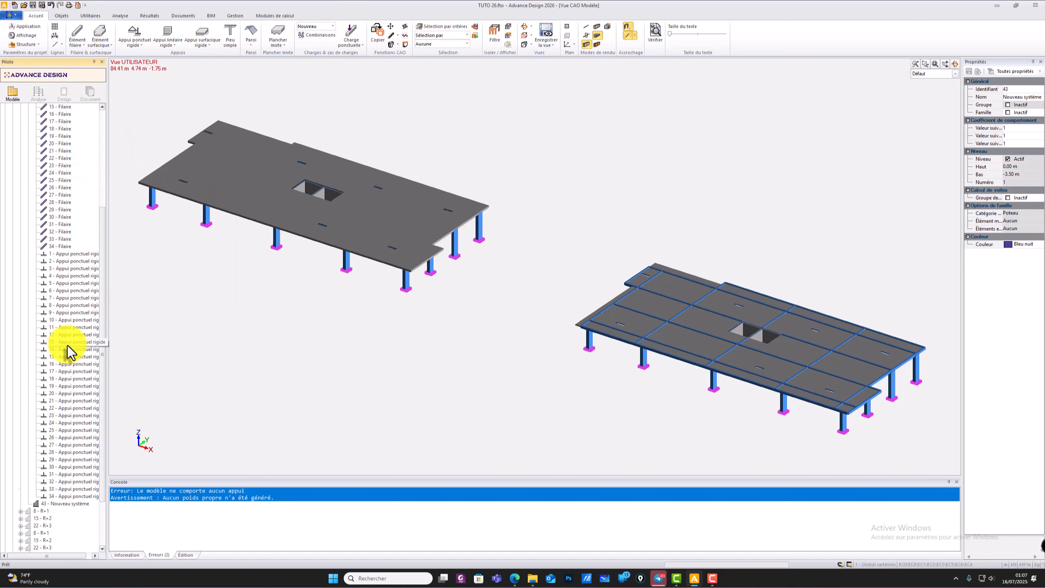
- Rename the new system under the RDC level as APP
{"action": "scroll", "coordinate": [62, 371], "scroll_direction": "down", "scroll_amount": 3}
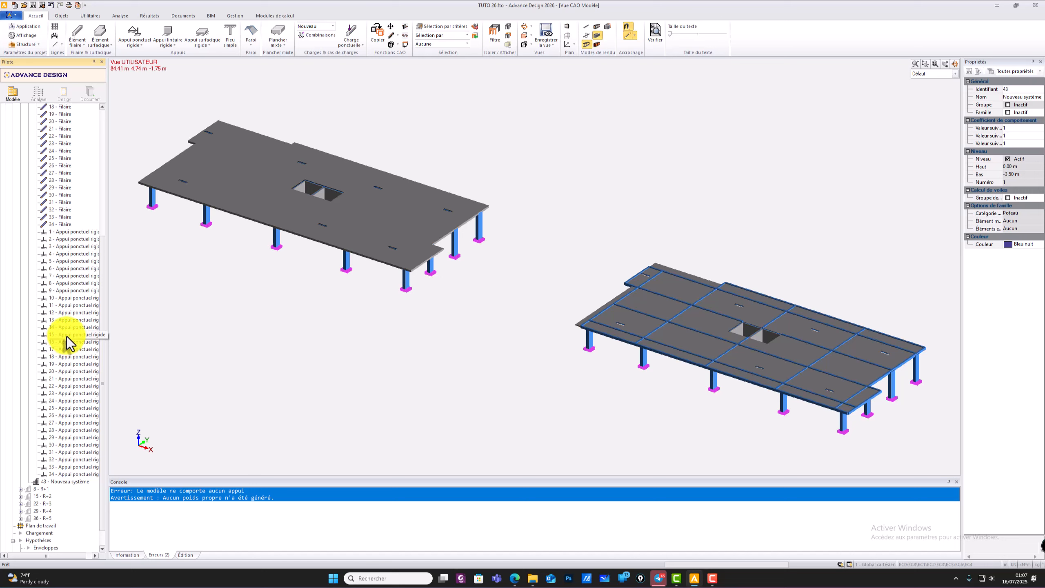
{"action": "scroll", "coordinate": [67, 336], "scroll_direction": "up", "scroll_amount": 9}
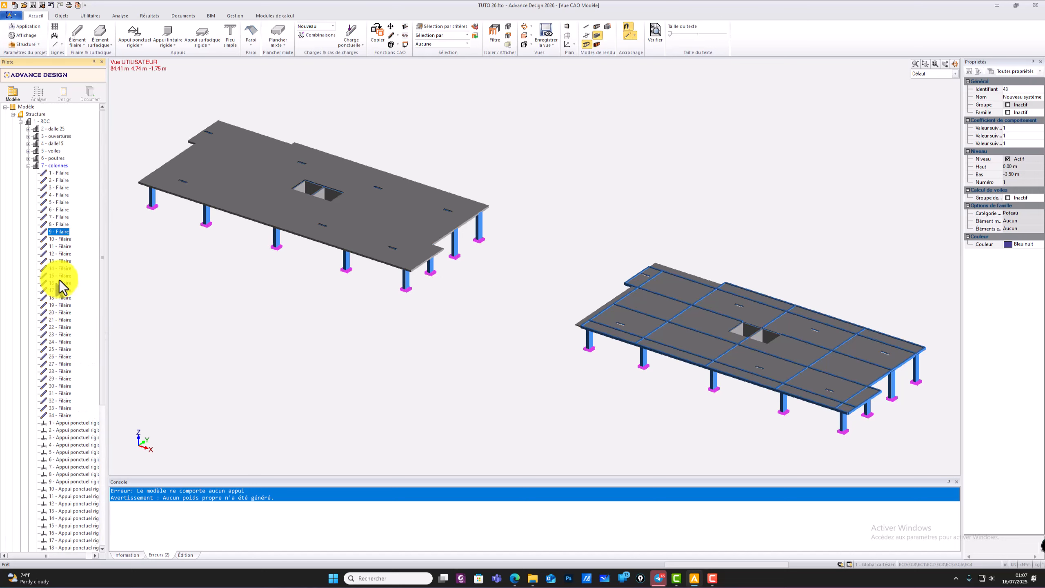
{"action": "scroll", "coordinate": [63, 397], "scroll_direction": "down", "scroll_amount": 8}
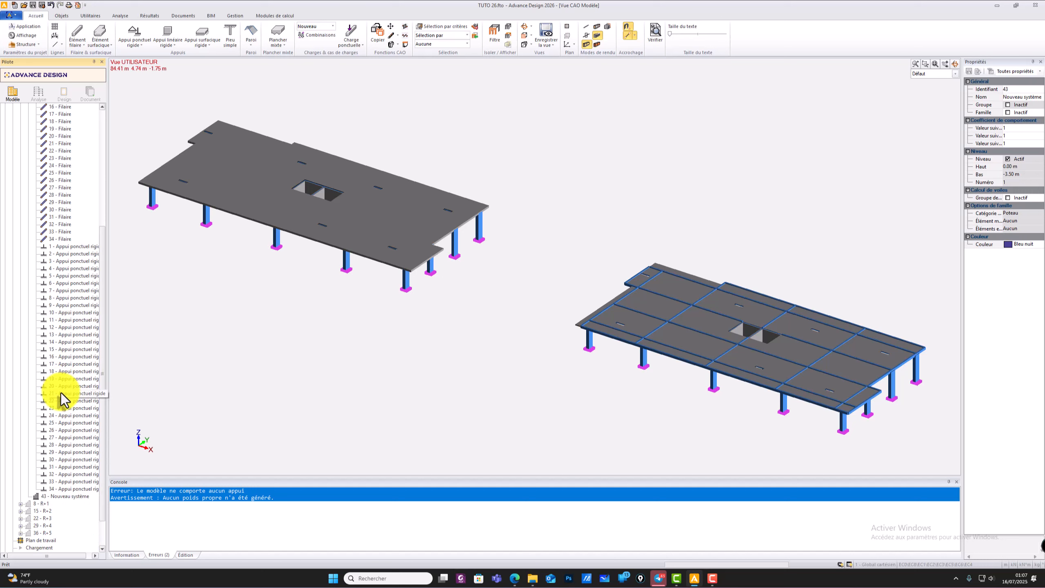
{"action": "right_click", "coordinate": [61, 496]}
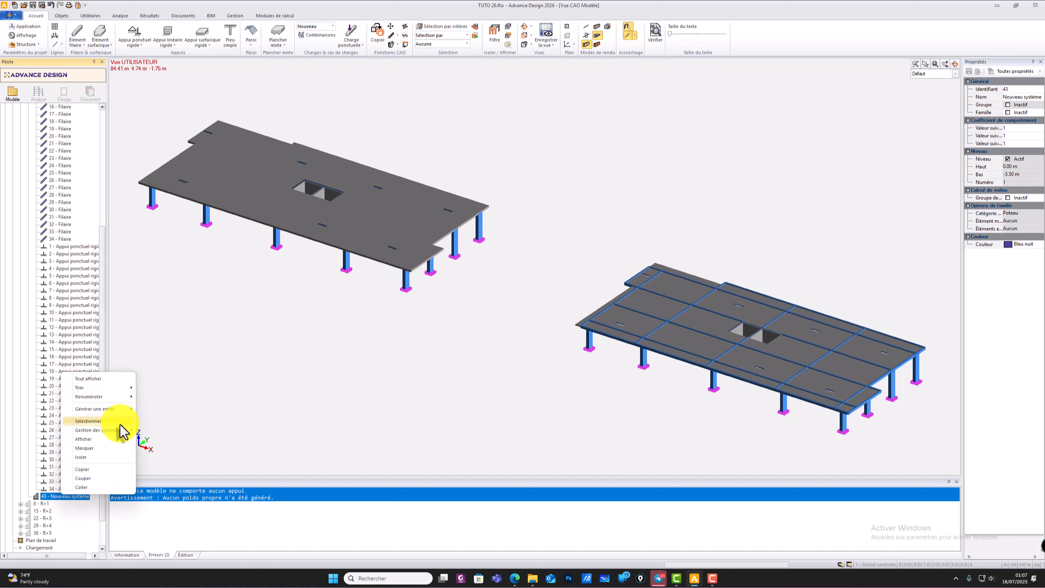
{"action": "mouse_move", "coordinate": [122, 430]}
{"action": "left_click", "coordinate": [173, 474]}
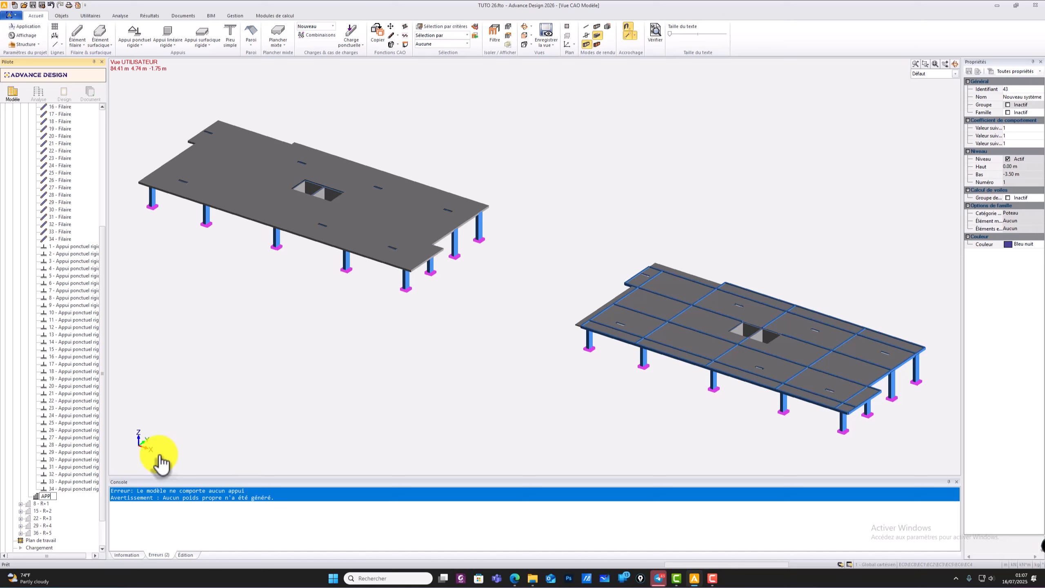
- Move all 34 rigid point supports from the colonnes system into the APP system and collapse colonnes
{"action": "left_click", "coordinate": [77, 489]}
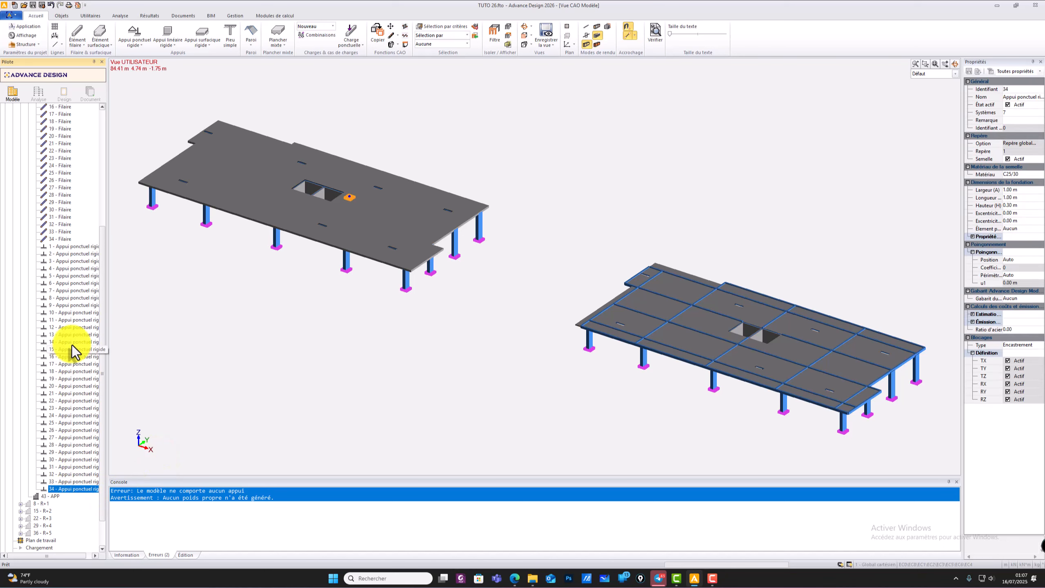
{"action": "left_click", "coordinate": [69, 247], "text": "shift"}
{"action": "left_click_drag", "start_coordinate": [69, 252], "coordinate": [47, 498]}
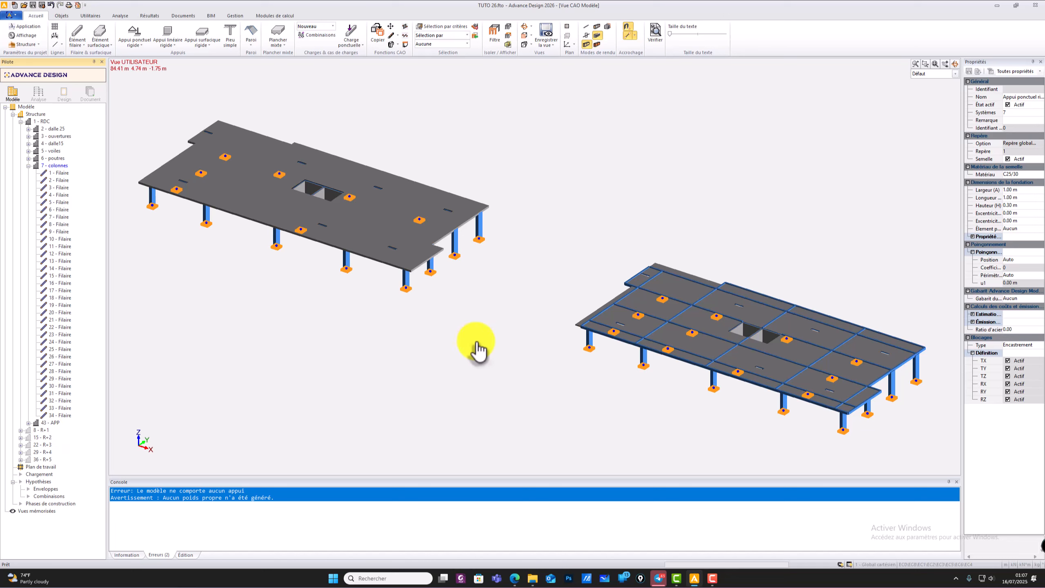
{"action": "left_click", "coordinate": [28, 165]}
- Select all 20 surface elements in the voiles subsystem of the RDC level
{"action": "left_click", "coordinate": [29, 151]}
{"action": "left_click", "coordinate": [54, 158]}
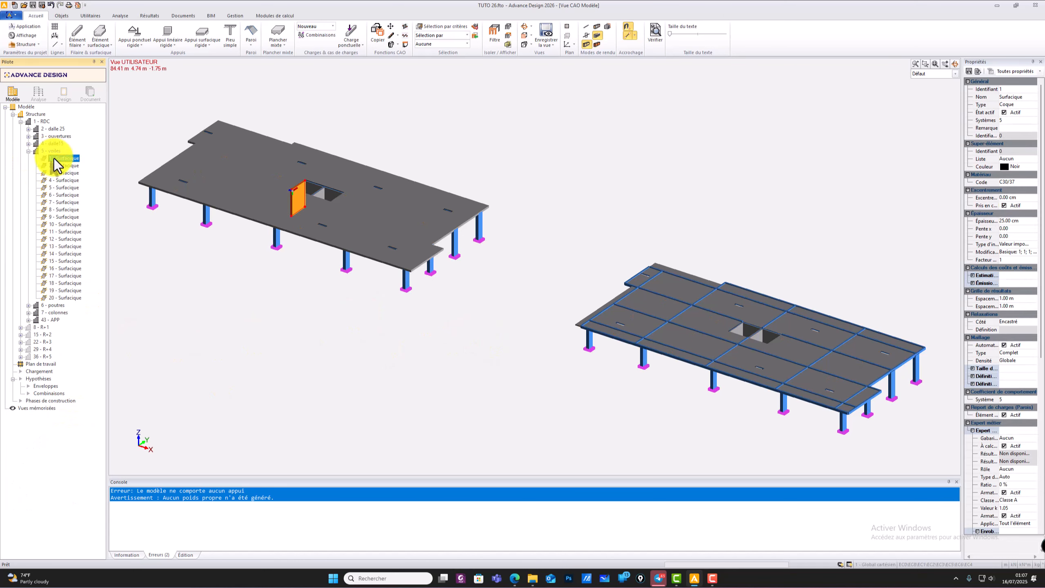
{"action": "key", "text": "Caps_Lock"}
{"action": "left_click", "coordinate": [65, 297]}
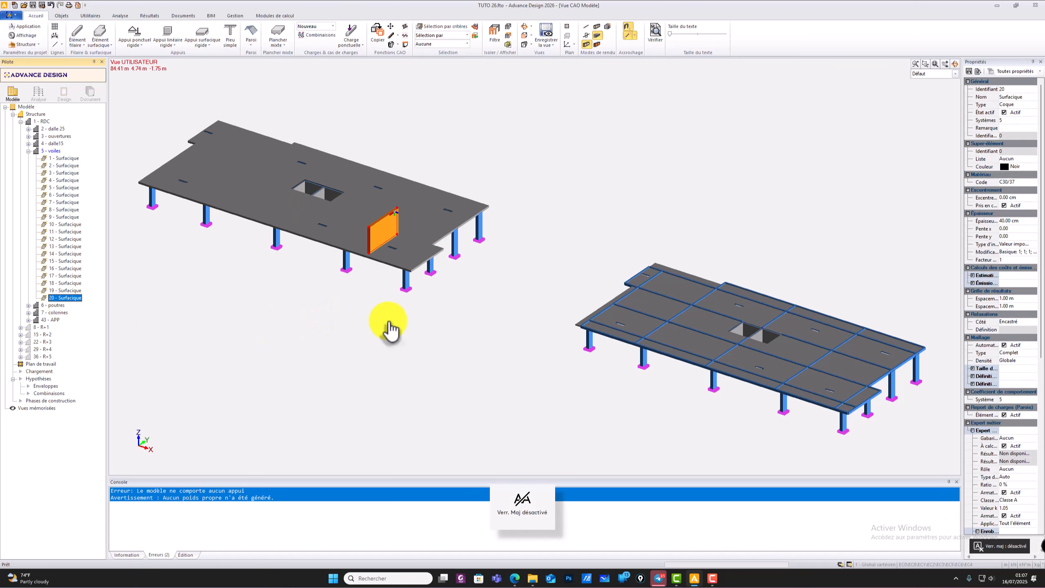
{"action": "left_click", "coordinate": [62, 160], "text": "shift"}
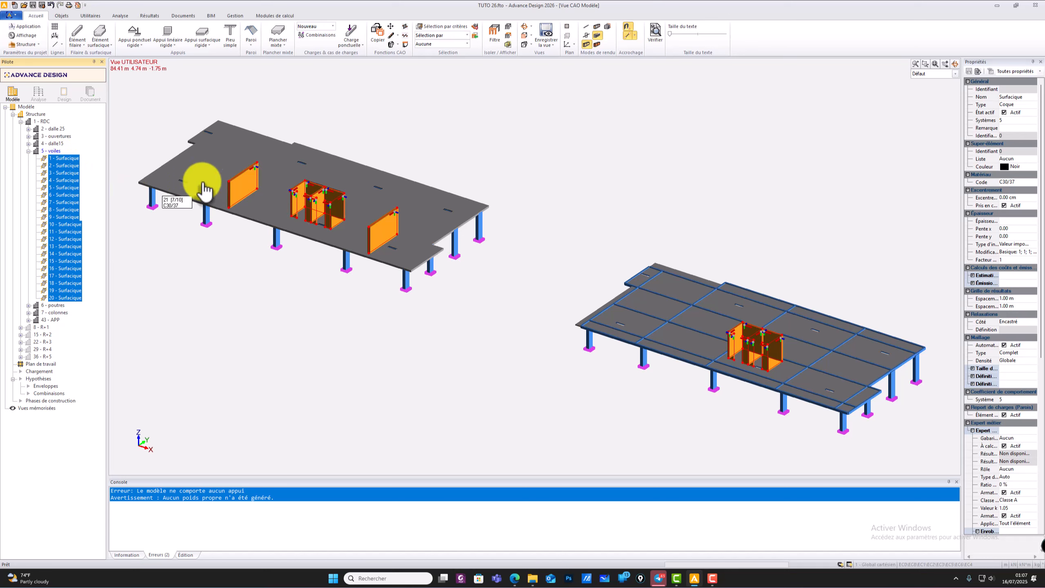
- Generate rigid linear supports under the selected ground-floor walls, with the footing option Semelle enabled
{"action": "right_click", "coordinate": [493, 180]}
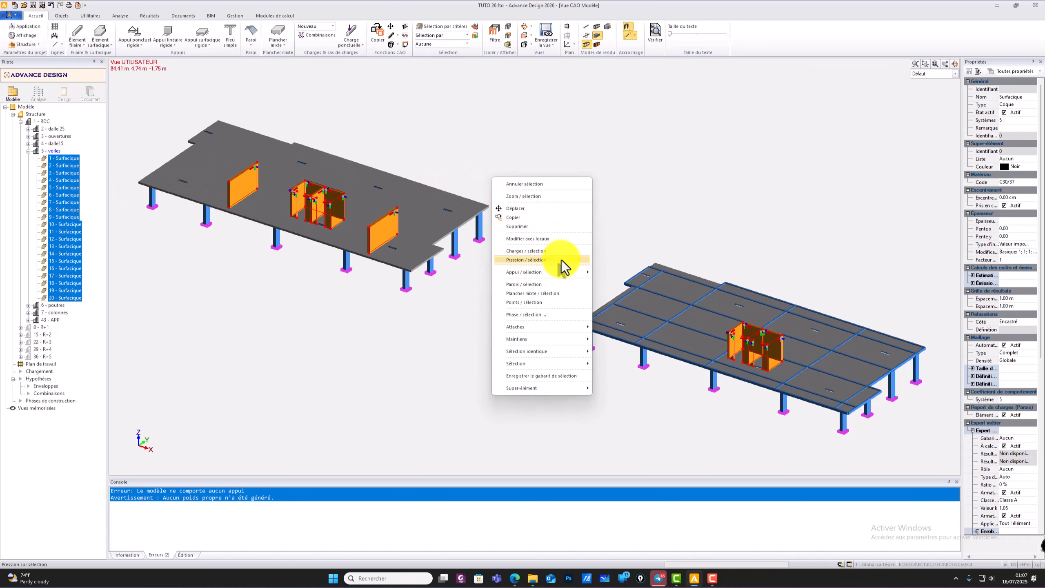
{"action": "mouse_move", "coordinate": [564, 273]}
{"action": "left_click", "coordinate": [620, 283]}
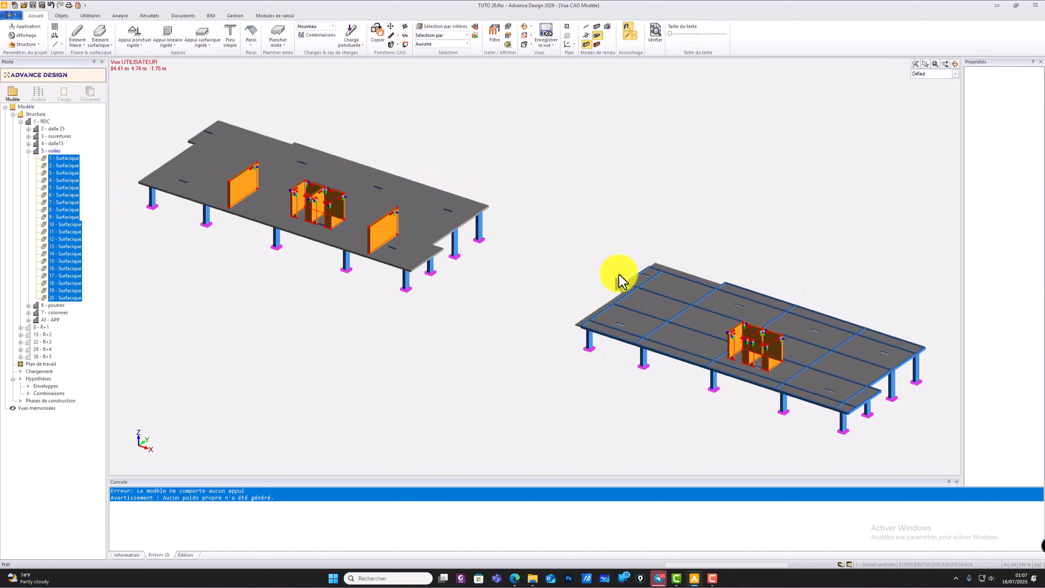
{"action": "left_click", "coordinate": [524, 280]}
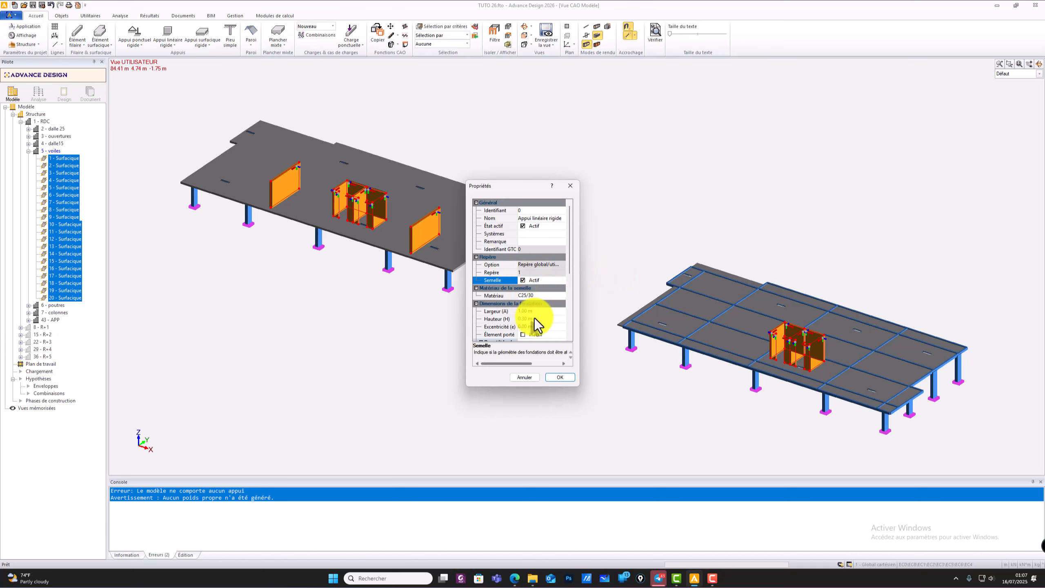
{"action": "left_click", "coordinate": [560, 377]}
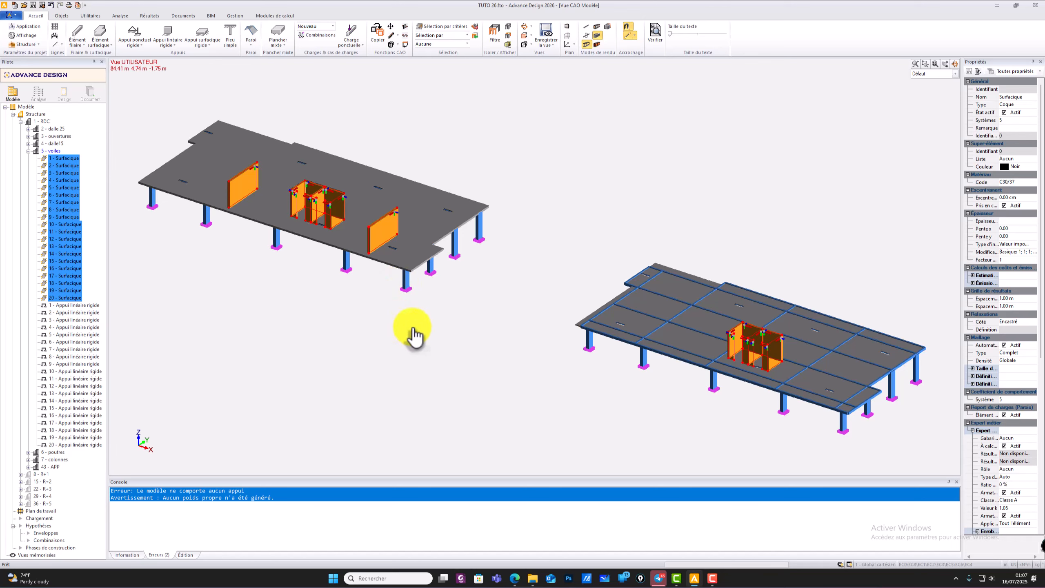
- Move all 20 rigid linear supports from the voiles system into the APP system and collapse voiles
{"action": "middle_click_drag", "start_coordinate": [431, 340], "coordinate": [452, 334]}
{"action": "scroll", "coordinate": [370, 325], "scroll_direction": "up", "scroll_amount": 10}
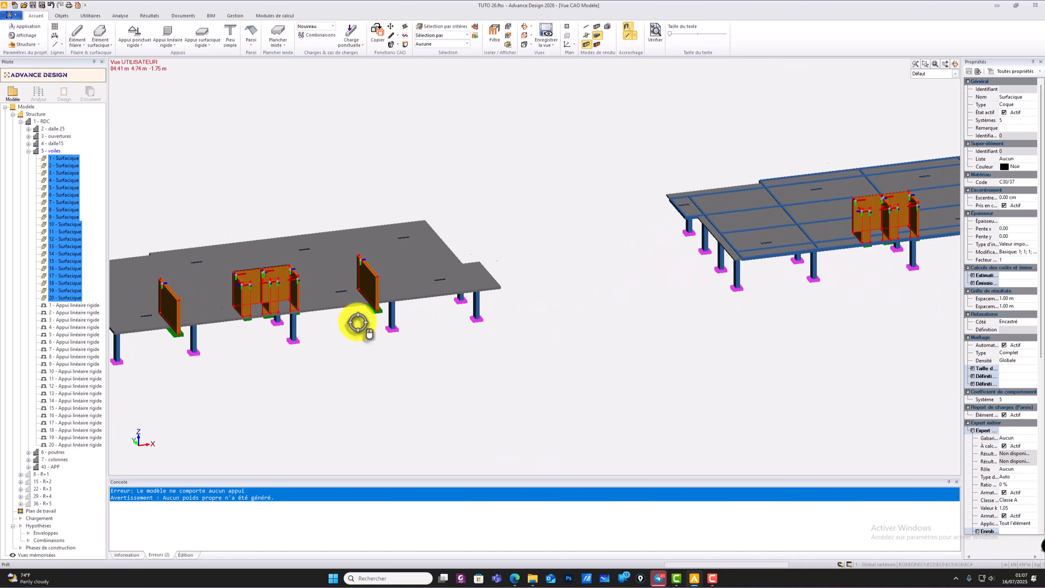
{"action": "scroll", "coordinate": [415, 300], "scroll_direction": "down", "scroll_amount": 10}
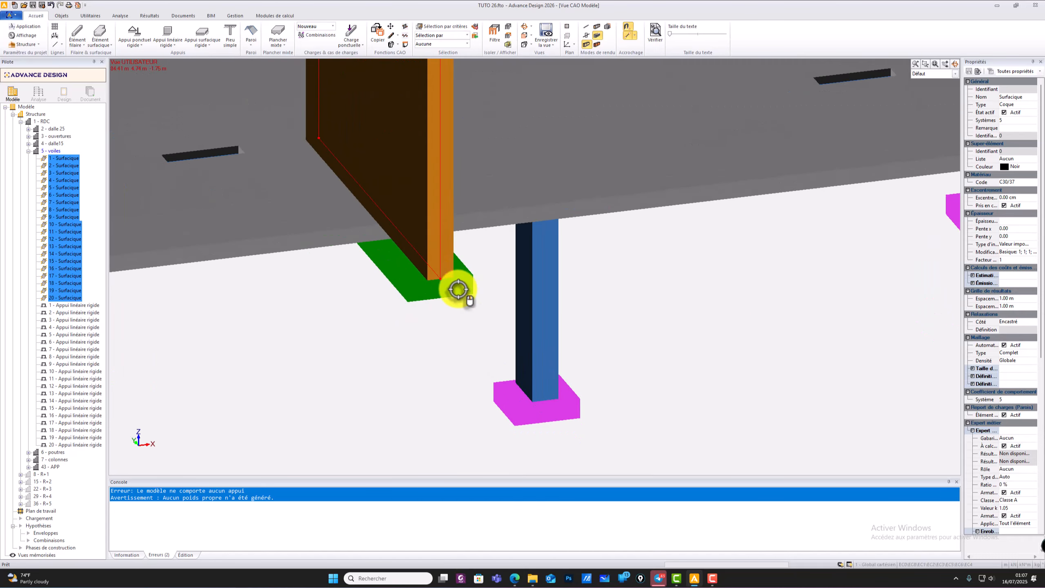
{"action": "left_click", "coordinate": [75, 305]}
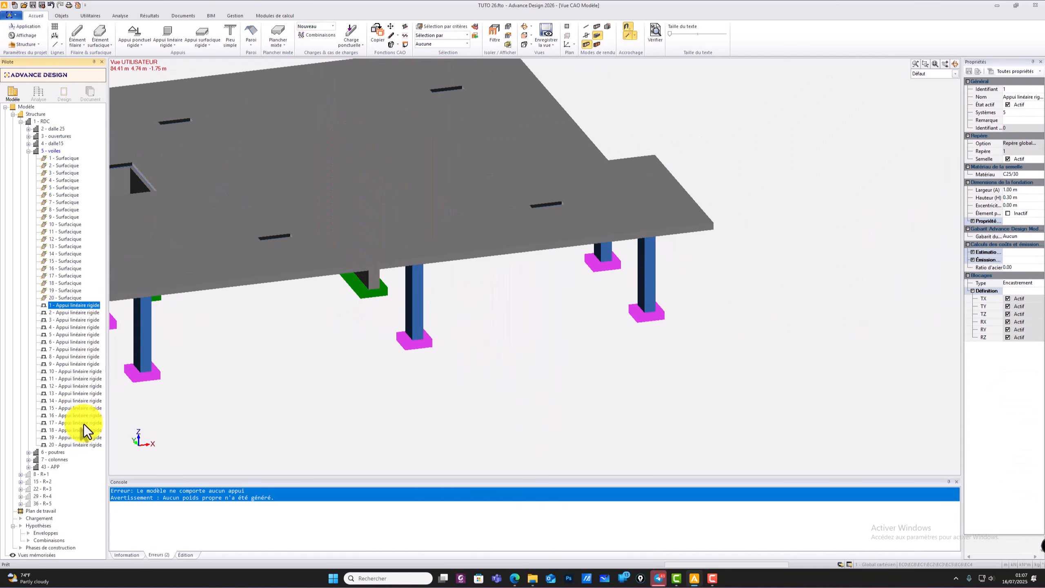
{"action": "left_click", "coordinate": [74, 444], "text": "shift"}
{"action": "left_click_drag", "start_coordinate": [74, 444], "coordinate": [52, 468]}
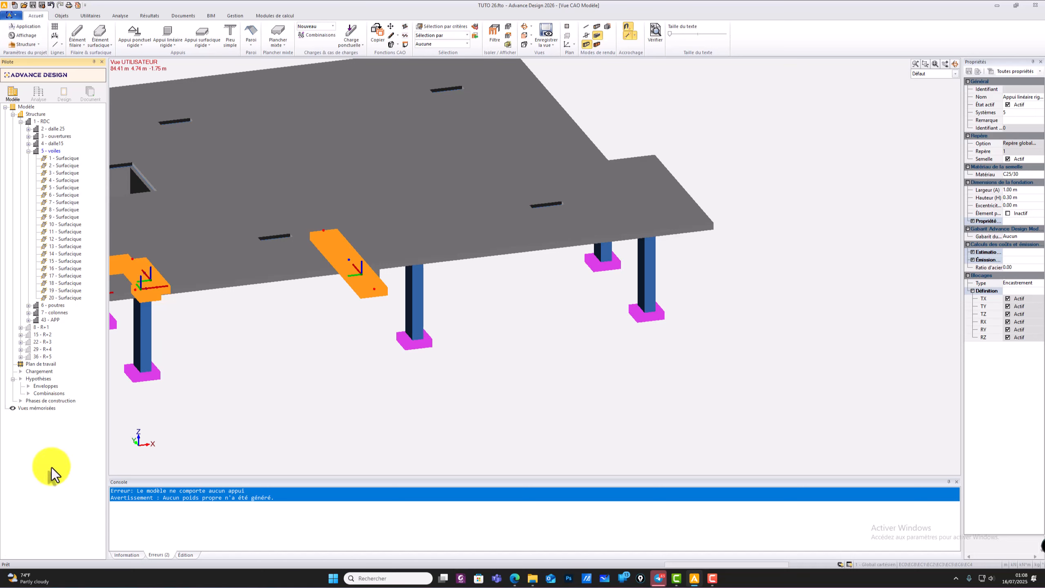
{"action": "left_click", "coordinate": [31, 152]}
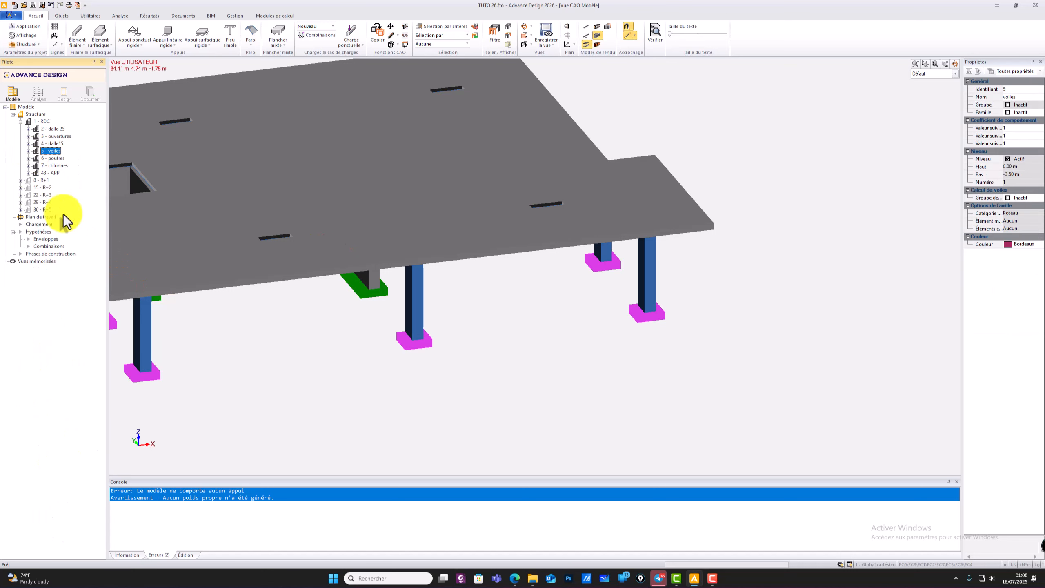
- Run the verification of the whole model and close its message
{"action": "scroll", "coordinate": [478, 385], "scroll_direction": "down", "scroll_amount": 5}
{"action": "scroll", "coordinate": [446, 343], "scroll_direction": "down", "scroll_amount": 5}
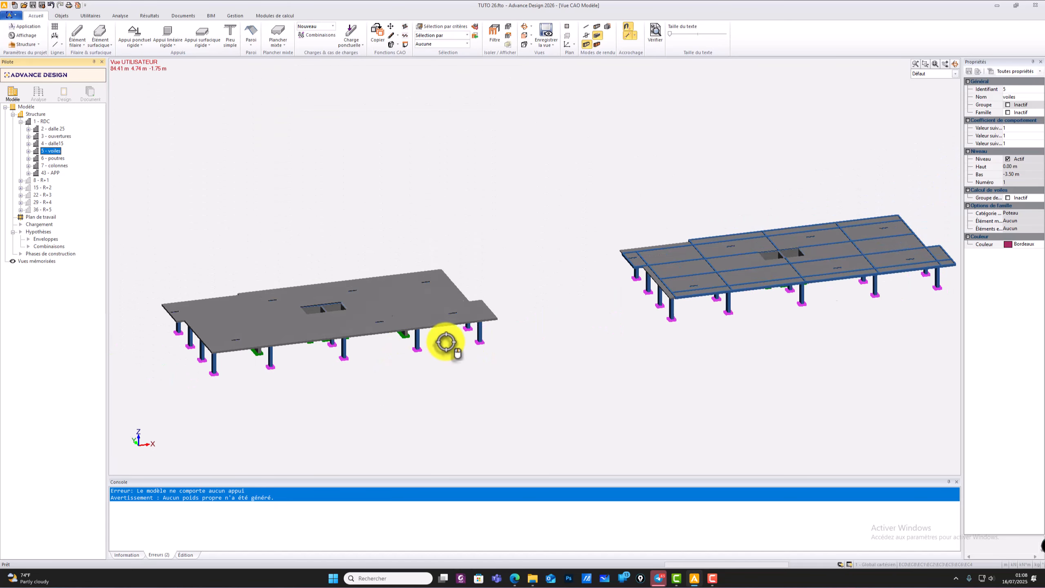
{"action": "left_click", "coordinate": [656, 35]}
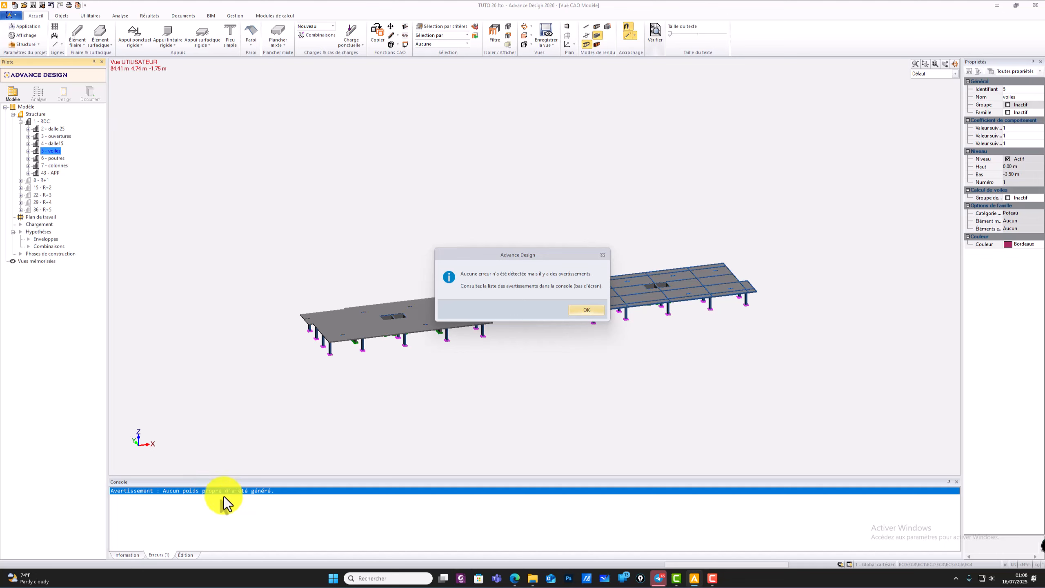
{"action": "left_click", "coordinate": [587, 309]}
- Display the hidden levels R+1, R+2, R+3, R+4 and R+5 again and collapse the RDC level
{"action": "left_click", "coordinate": [33, 180]}
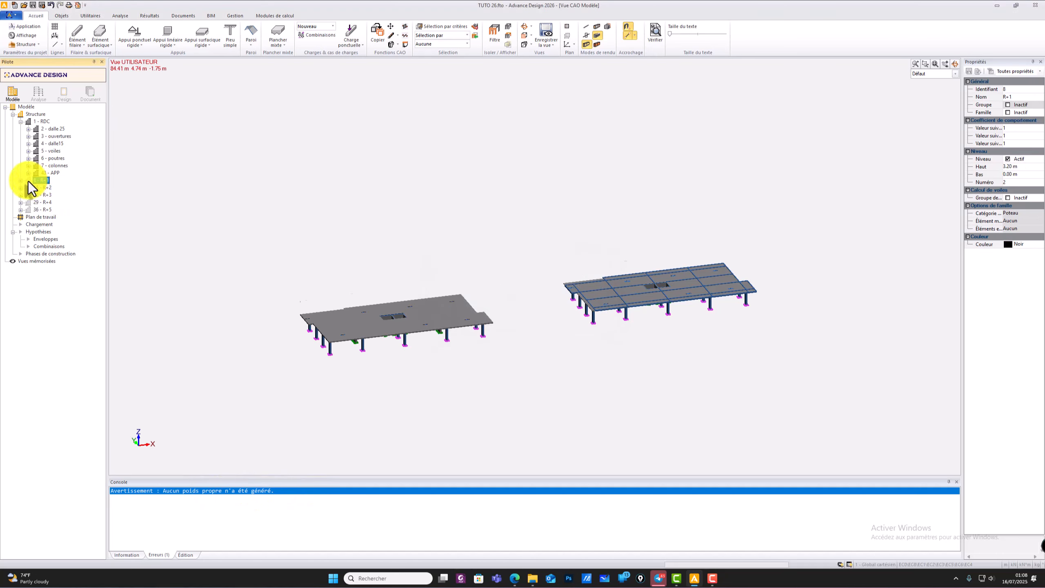
{"action": "left_click", "coordinate": [21, 121]}
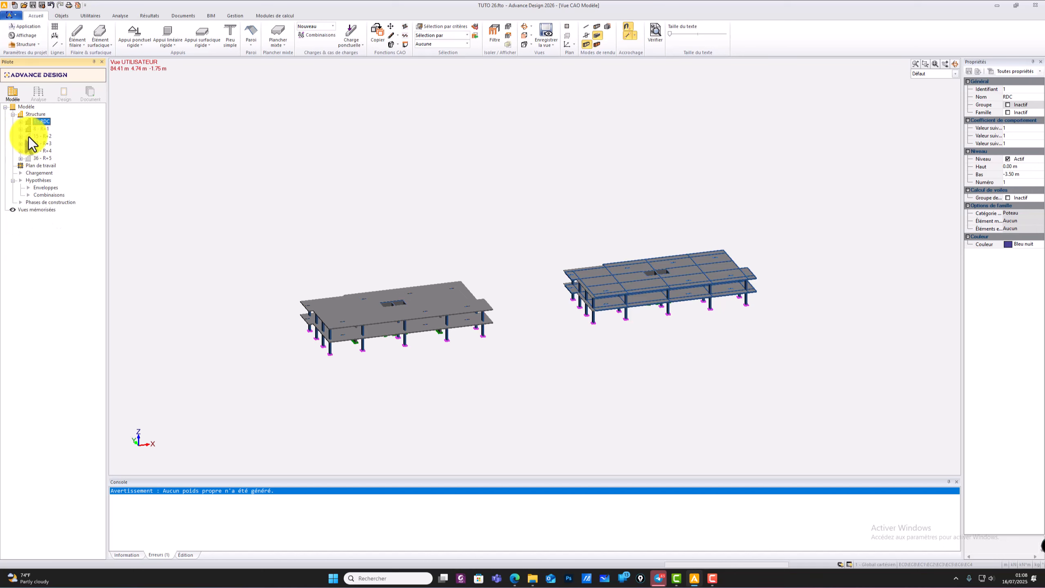
{"action": "left_click", "coordinate": [29, 136]}
{"action": "left_click", "coordinate": [28, 151]}
{"action": "left_click", "coordinate": [28, 158]}
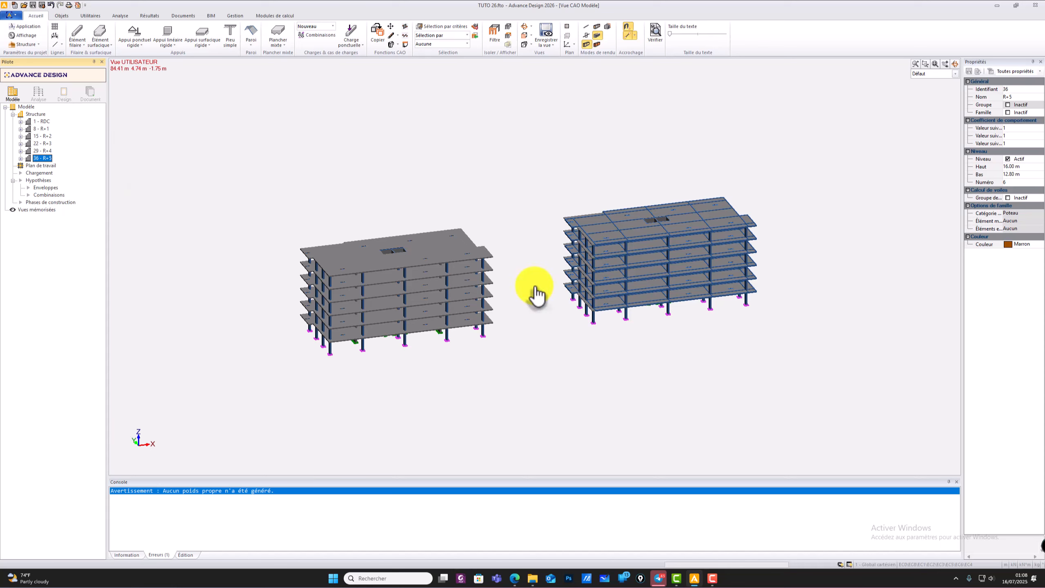
{"action": "scroll", "coordinate": [597, 290], "scroll_direction": "up", "scroll_amount": 3}
{"action": "scroll", "coordinate": [642, 317], "scroll_direction": "up", "scroll_amount": 2}
{"action": "scroll", "coordinate": [856, 215], "scroll_direction": "down", "scroll_amount": 3}
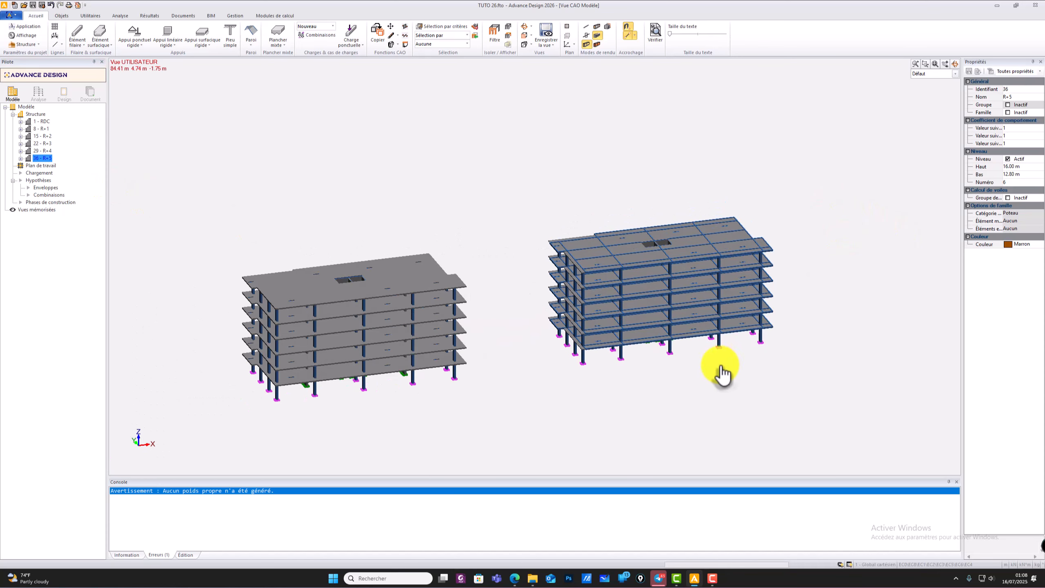
- Create a Charges Permanentes load case family for the two-block model
{"action": "middle_click_drag", "start_coordinate": [715, 375], "coordinate": [275, 366], "text": "shift"}
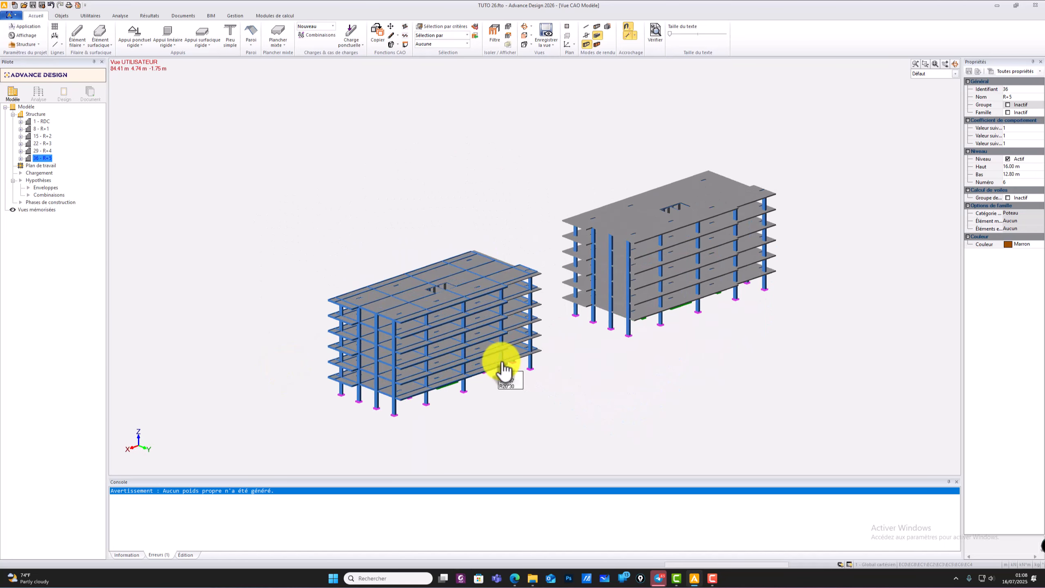
{"action": "middle_click_drag", "start_coordinate": [501, 364], "coordinate": [544, 325], "text": "shift"}
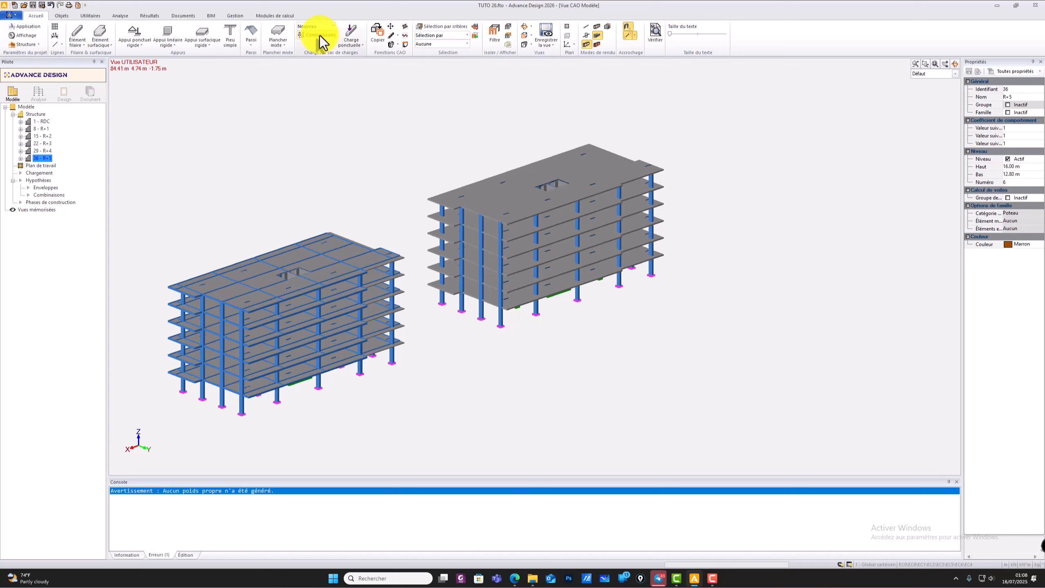
{"action": "left_click", "coordinate": [332, 28]}
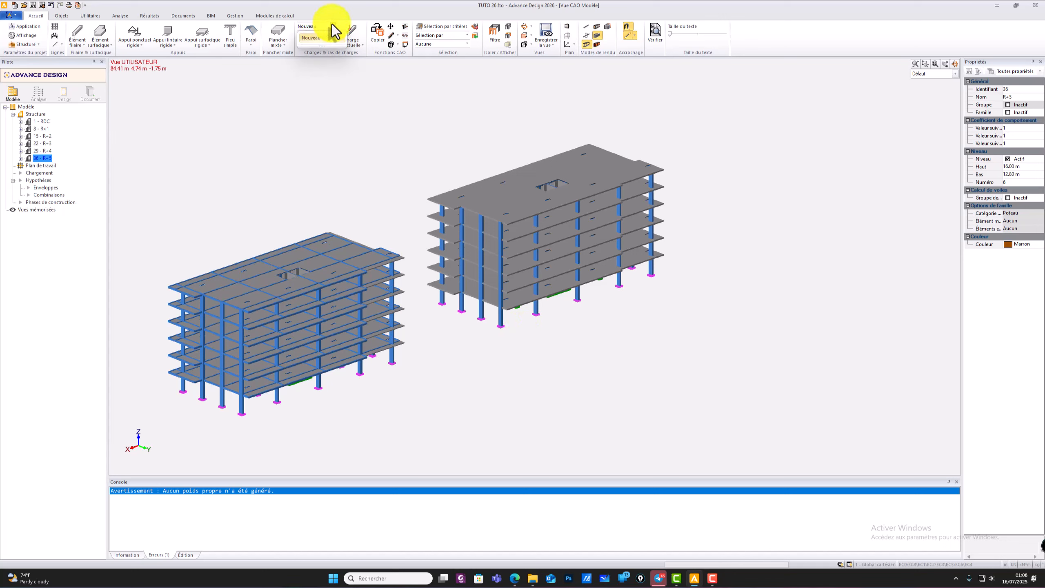
{"action": "left_click", "coordinate": [313, 37]}
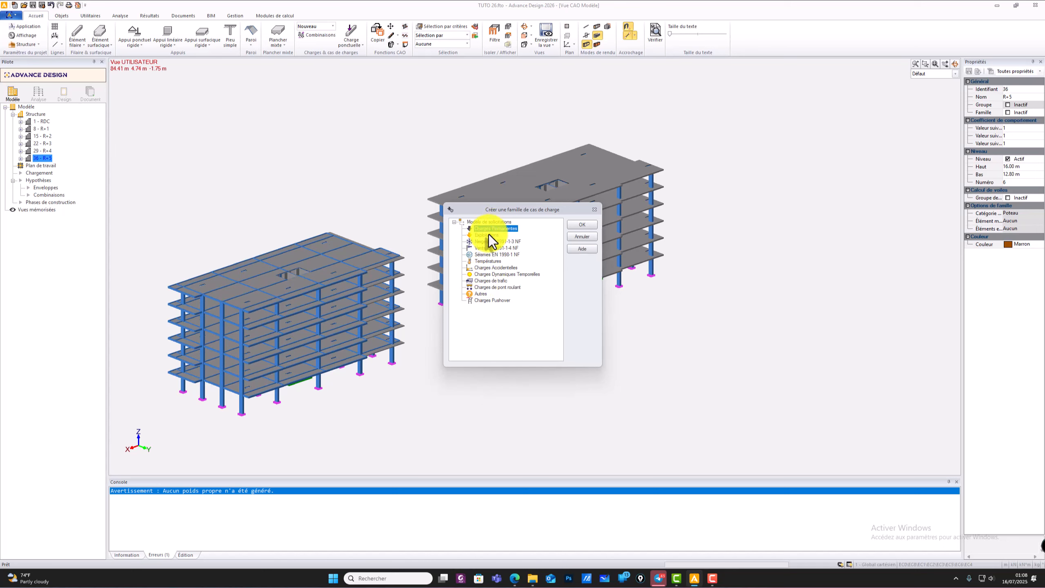
{"action": "left_click", "coordinate": [582, 225]}
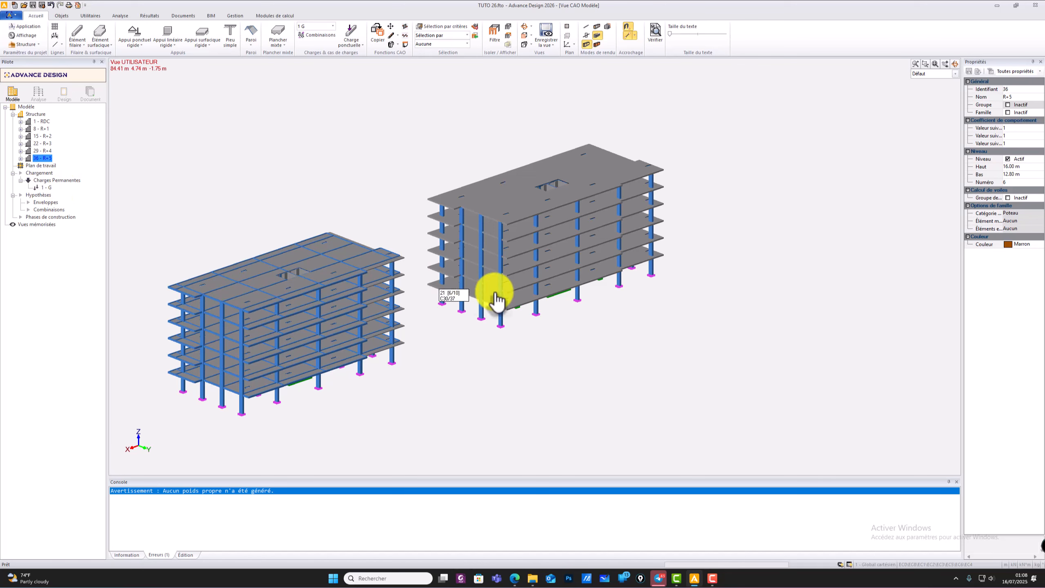
- Apply a surface load with FZ -4 kN in load case 1 to the ten floor slabs below the roofs of both blocks
{"action": "scroll", "coordinate": [528, 308], "scroll_direction": "up", "scroll_amount": 3}
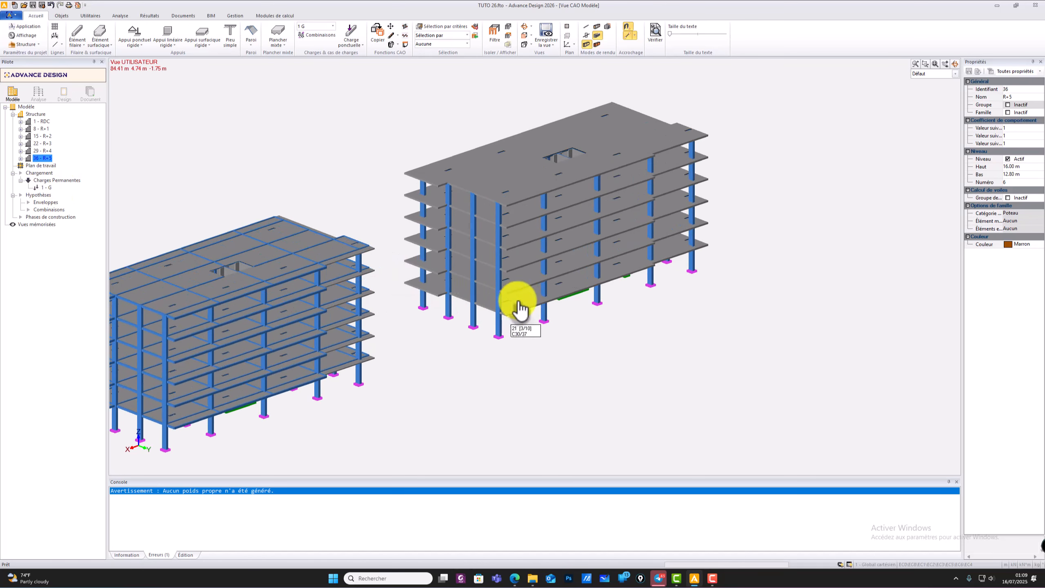
{"action": "left_click", "coordinate": [527, 303]}
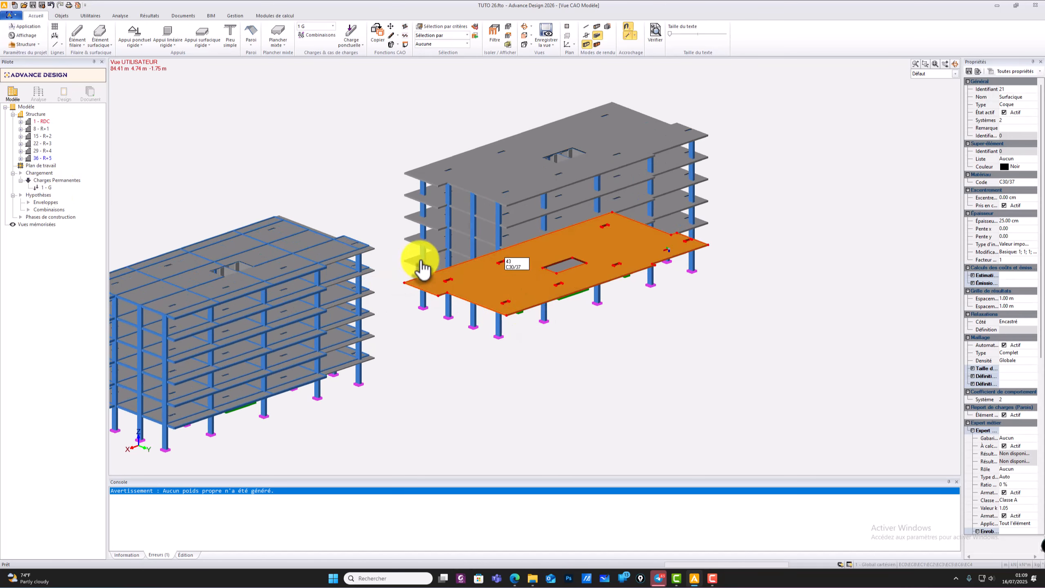
{"action": "left_click", "coordinate": [413, 259]}
{"action": "left_click", "coordinate": [411, 240]}
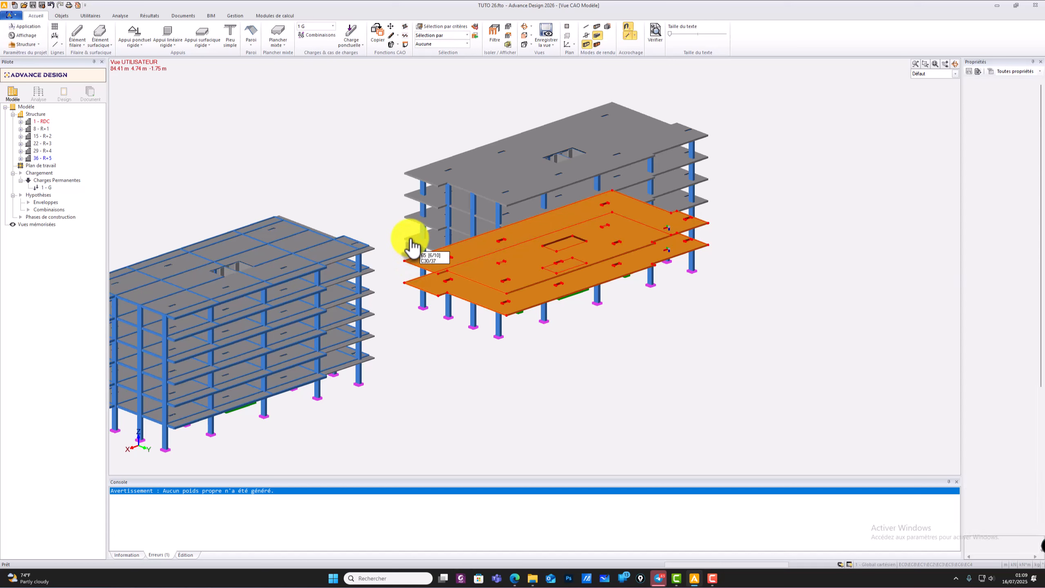
{"action": "left_click", "coordinate": [410, 216]}
{"action": "left_click", "coordinate": [410, 197]}
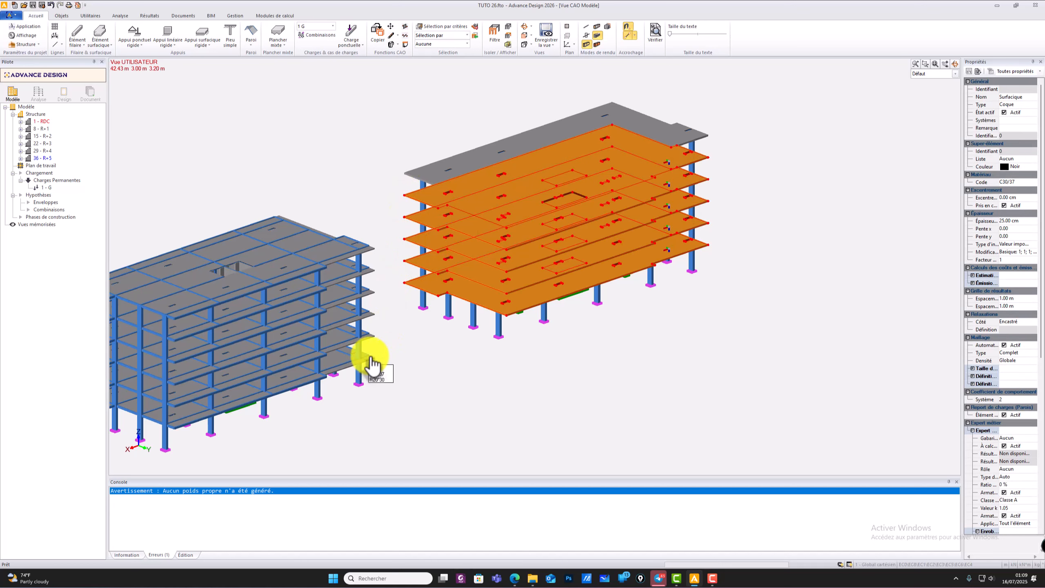
{"action": "left_click", "coordinate": [374, 335]}
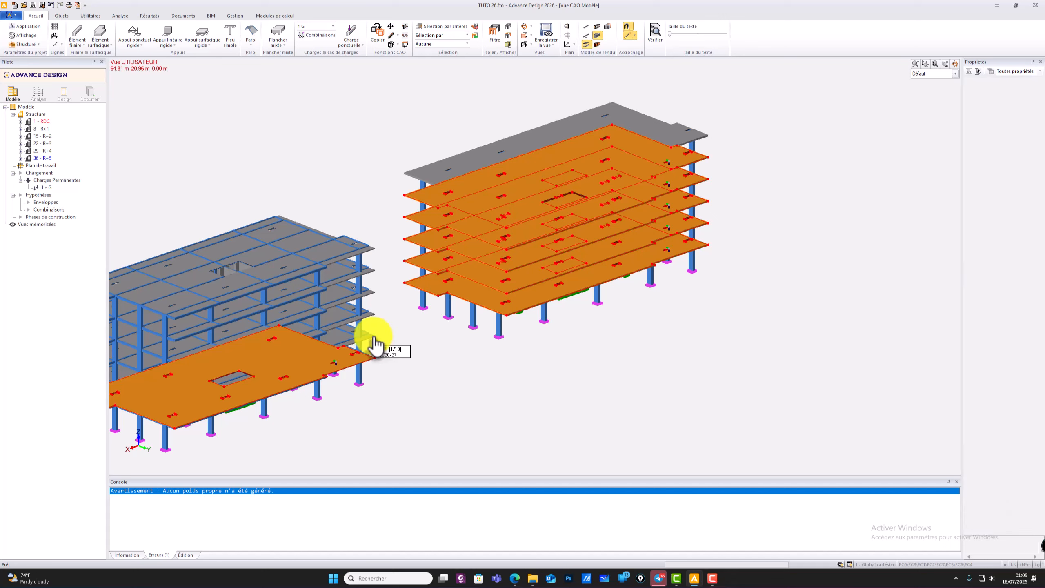
{"action": "left_click", "coordinate": [374, 310]}
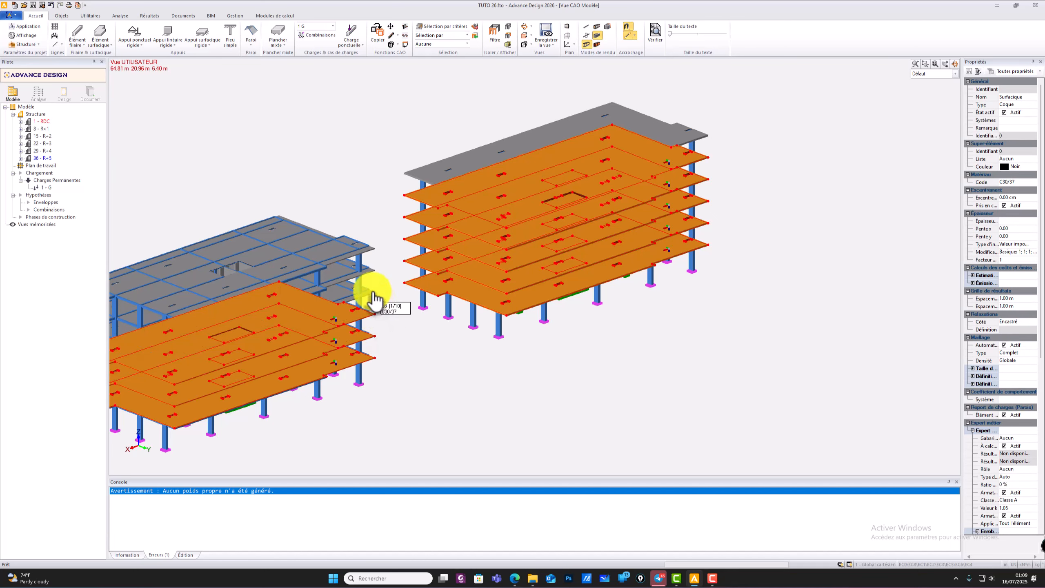
{"action": "left_click", "coordinate": [375, 276]}
{"action": "left_click", "coordinate": [374, 274]}
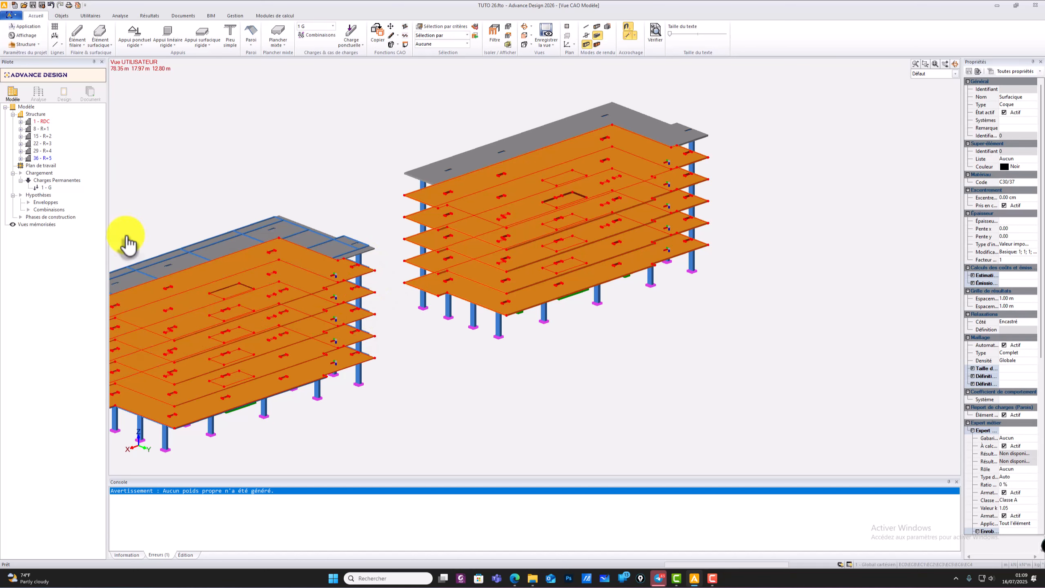
{"action": "right_click", "coordinate": [423, 360]}
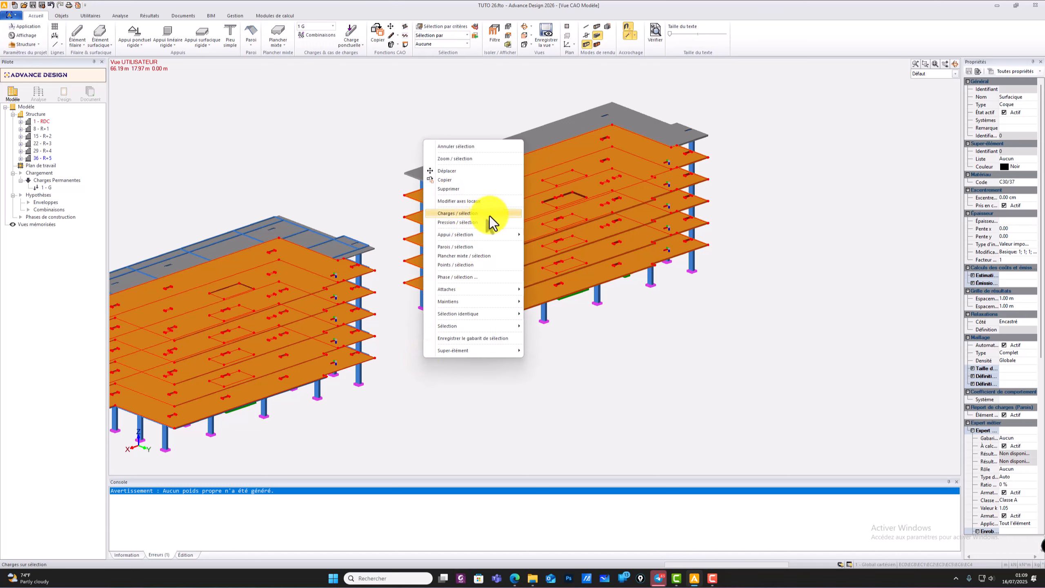
{"action": "left_click", "coordinate": [485, 214]}
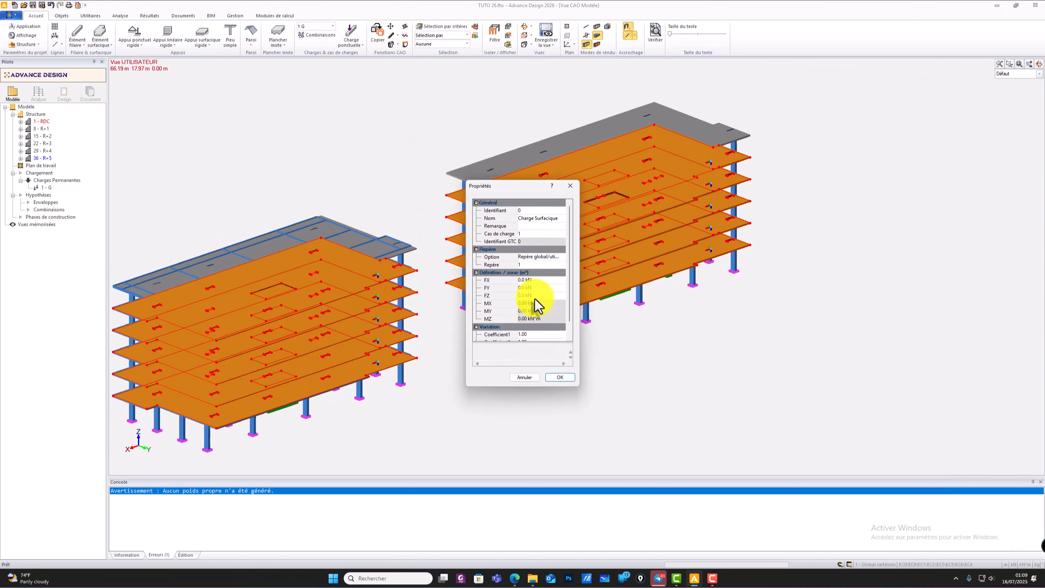
{"action": "left_click_drag", "start_coordinate": [537, 297], "coordinate": [499, 300]}
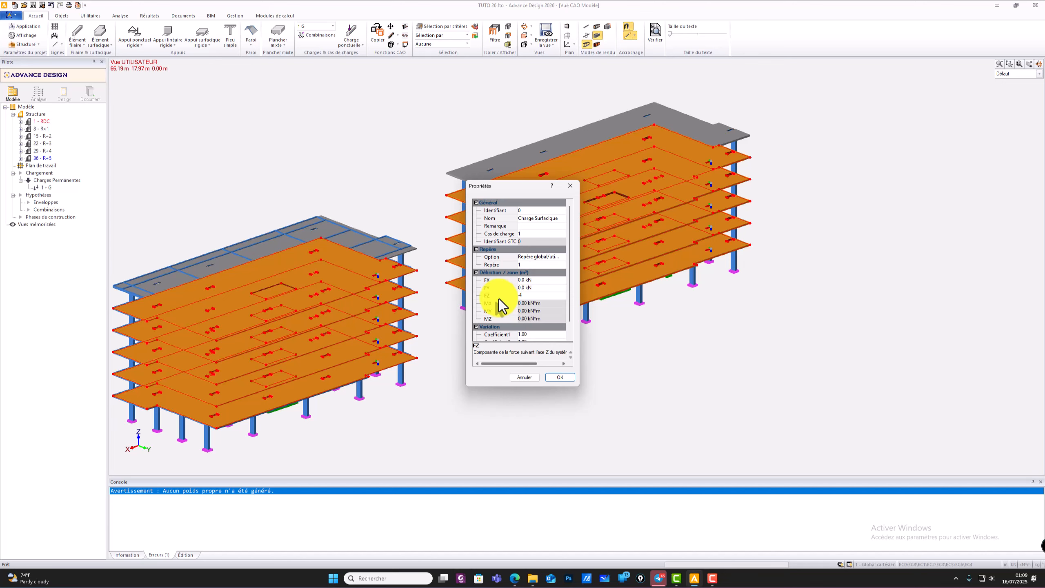
{"action": "type", "text": "-4"}
{"action": "left_click", "coordinate": [546, 378]}
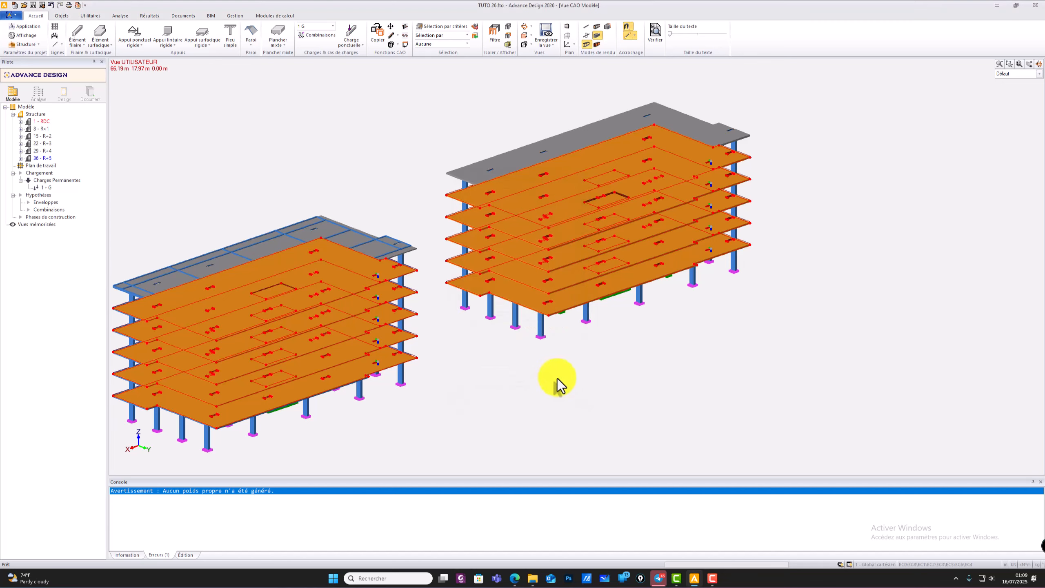
- Clear the selection of the loaded floor slabs in both blocks
{"action": "scroll", "coordinate": [707, 296], "scroll_direction": "up", "scroll_amount": 5}
{"action": "scroll", "coordinate": [695, 264], "scroll_direction": "up", "scroll_amount": 8}
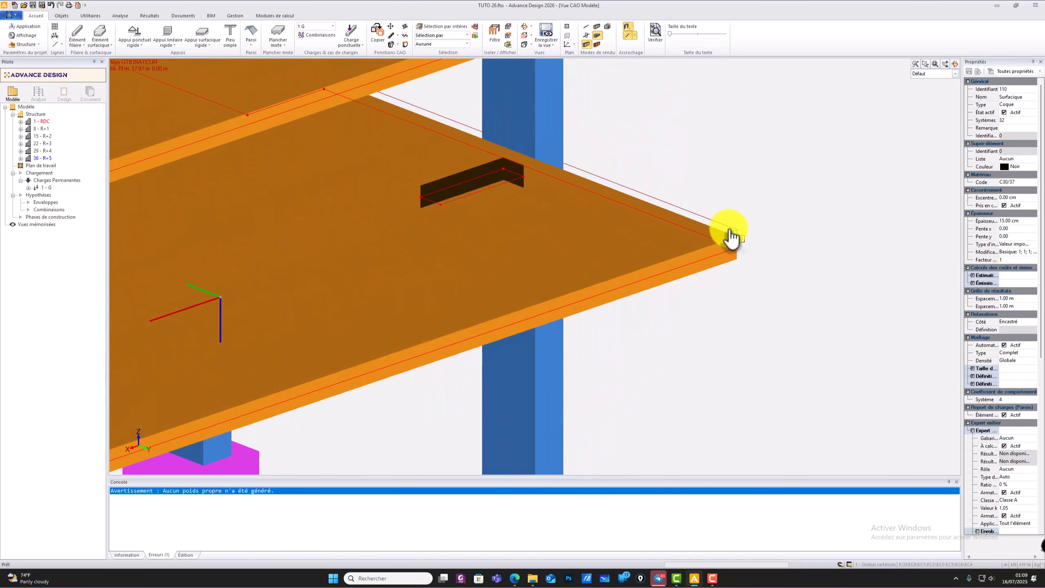
{"action": "right_click", "coordinate": [734, 231]}
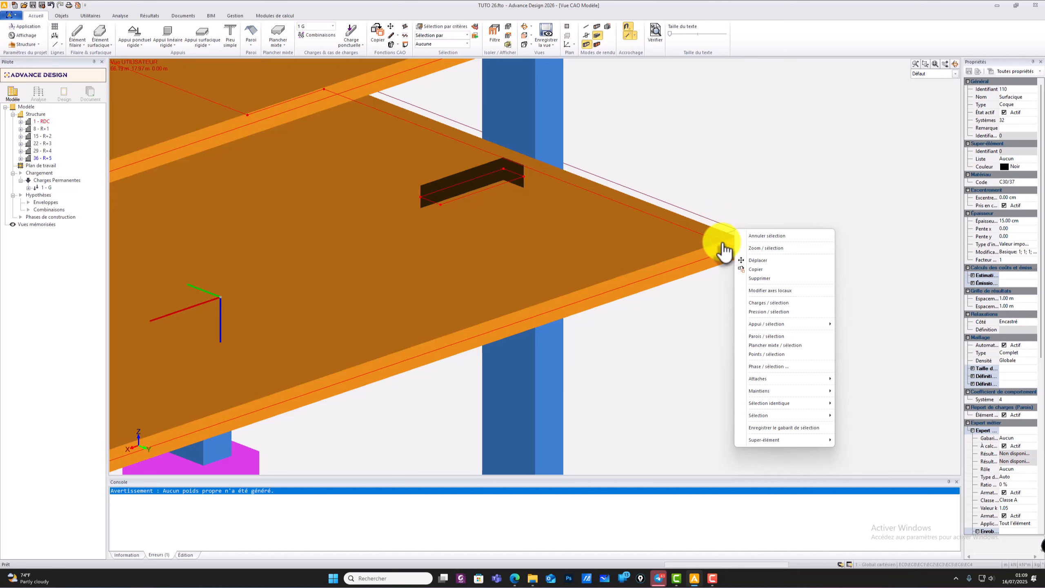
{"action": "left_click", "coordinate": [752, 236]}
- Apply a surface load with FZ -1 kN in load case 1 to the roof slabs of both blocks and clear the selection
{"action": "scroll", "coordinate": [692, 305], "scroll_direction": "down", "scroll_amount": 12}
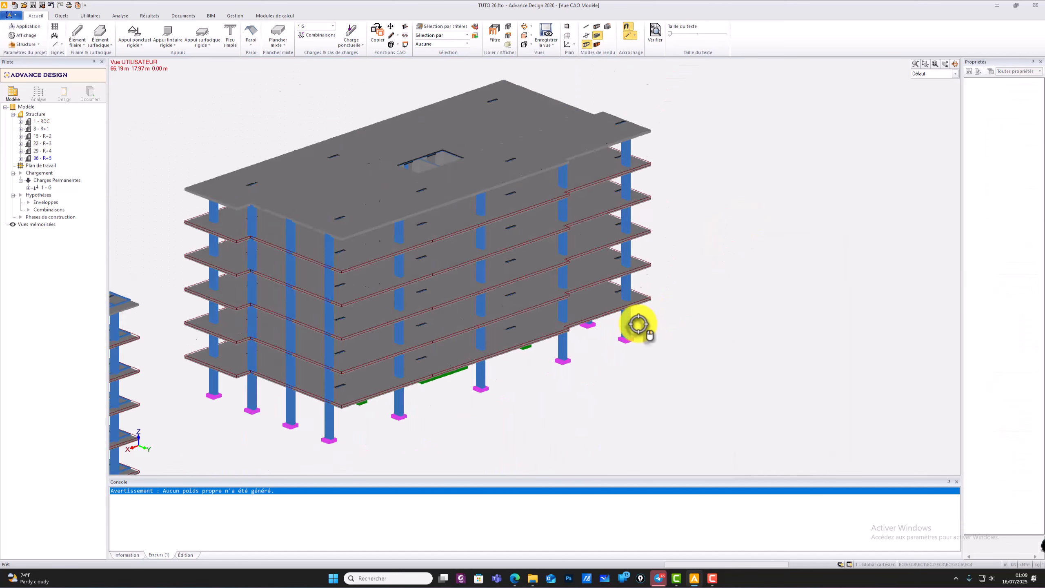
{"action": "scroll", "coordinate": [567, 323], "scroll_direction": "down", "scroll_amount": 3}
{"action": "scroll", "coordinate": [483, 355], "scroll_direction": "down", "scroll_amount": 2}
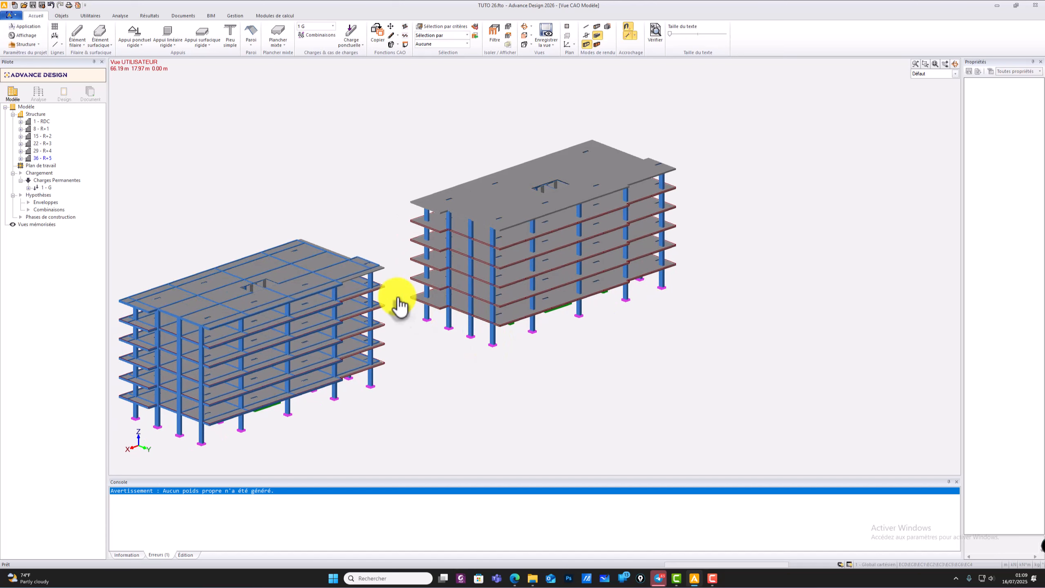
{"action": "left_click", "coordinate": [359, 263]}
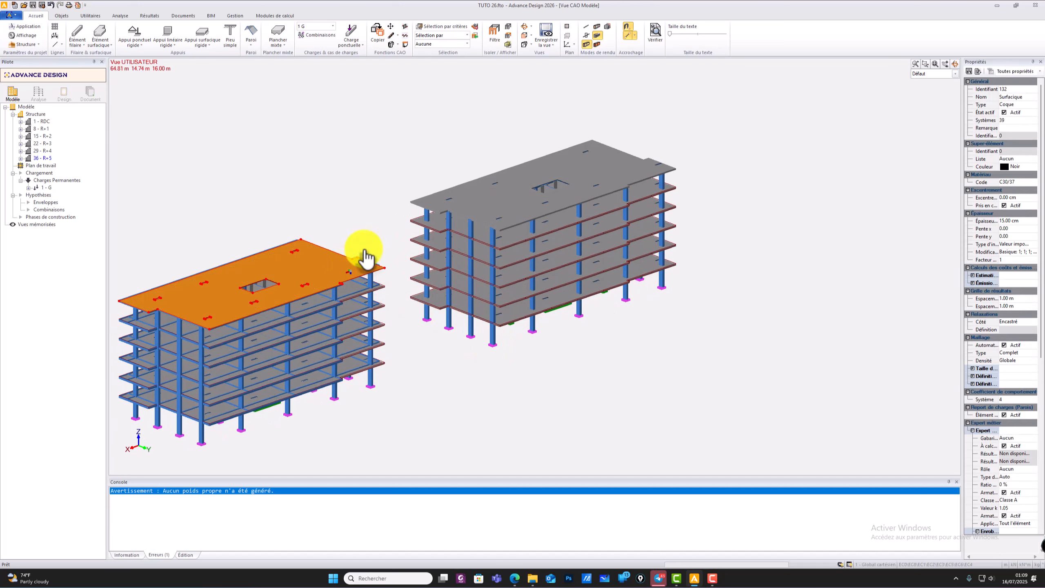
{"action": "left_click", "coordinate": [462, 213]}
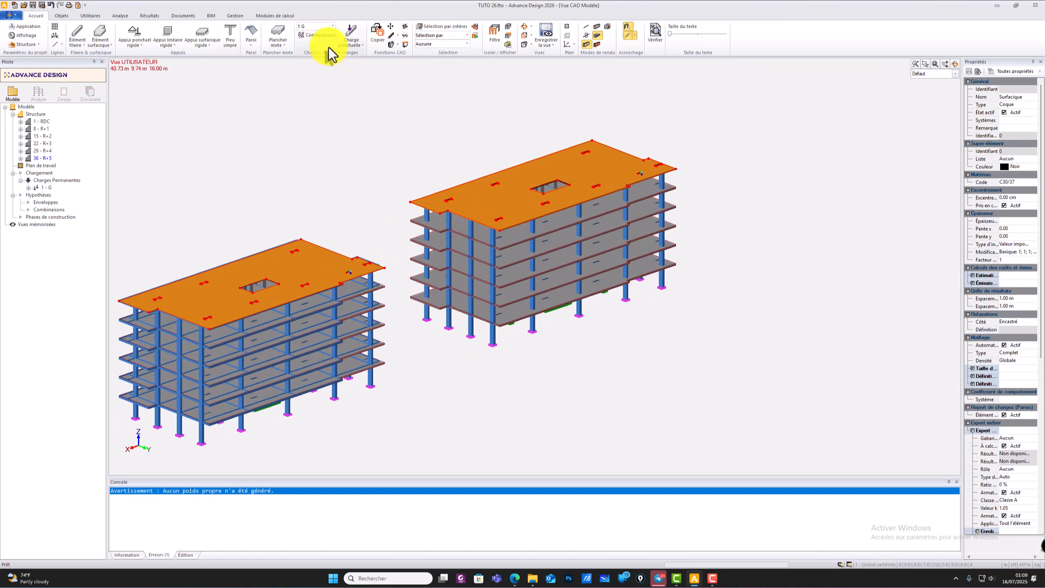
{"action": "right_click", "coordinate": [372, 156]}
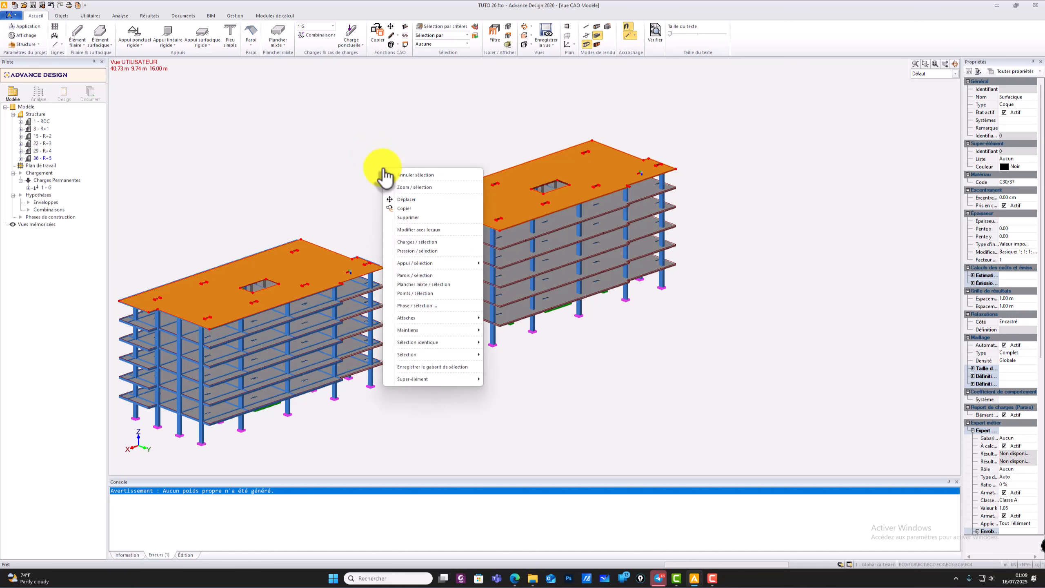
{"action": "left_click", "coordinate": [446, 239]}
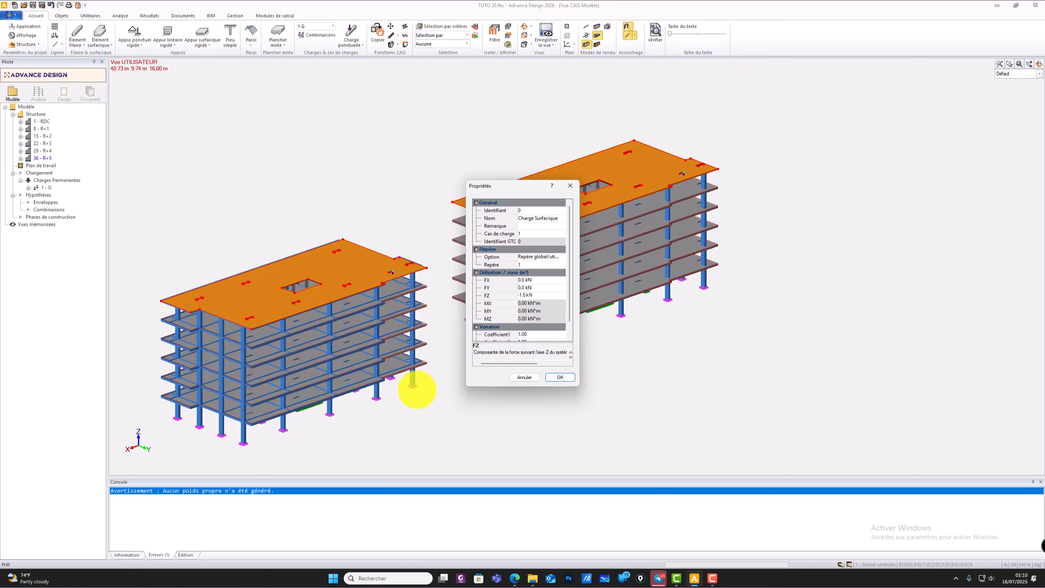
{"action": "left_click", "coordinate": [560, 378]}
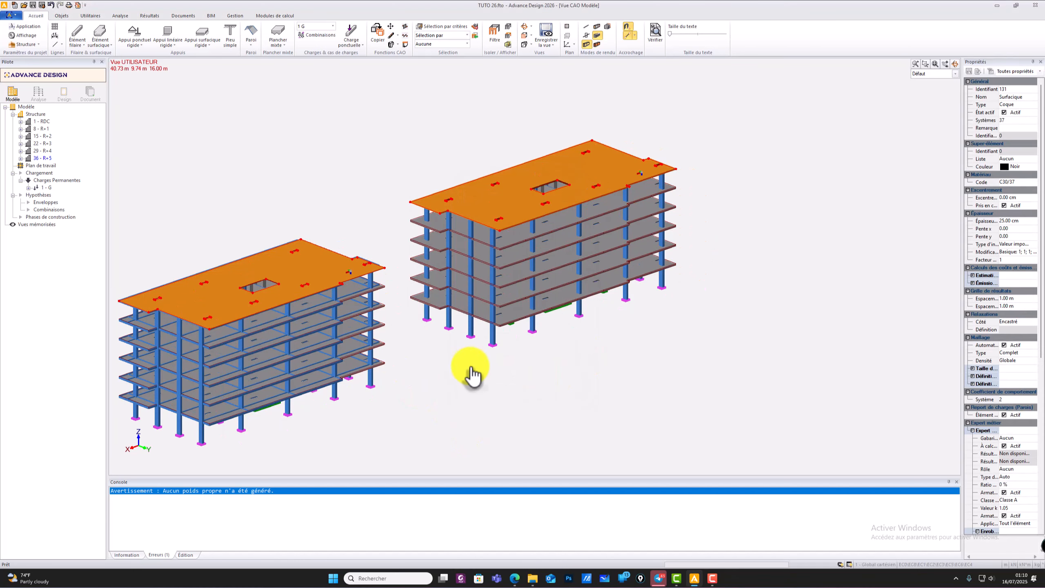
{"action": "key", "text": "Escape"}
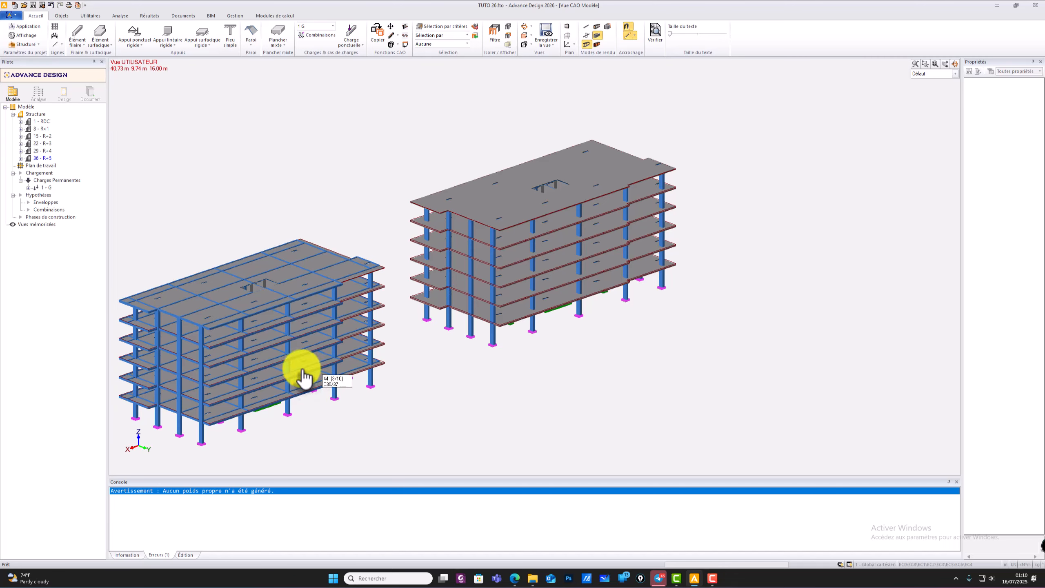
- Create an Exploitations load case family for the live loads
{"action": "scroll", "coordinate": [303, 383], "scroll_direction": "up", "scroll_amount": 1}
{"action": "scroll", "coordinate": [320, 400], "scroll_direction": "up", "scroll_amount": 3}
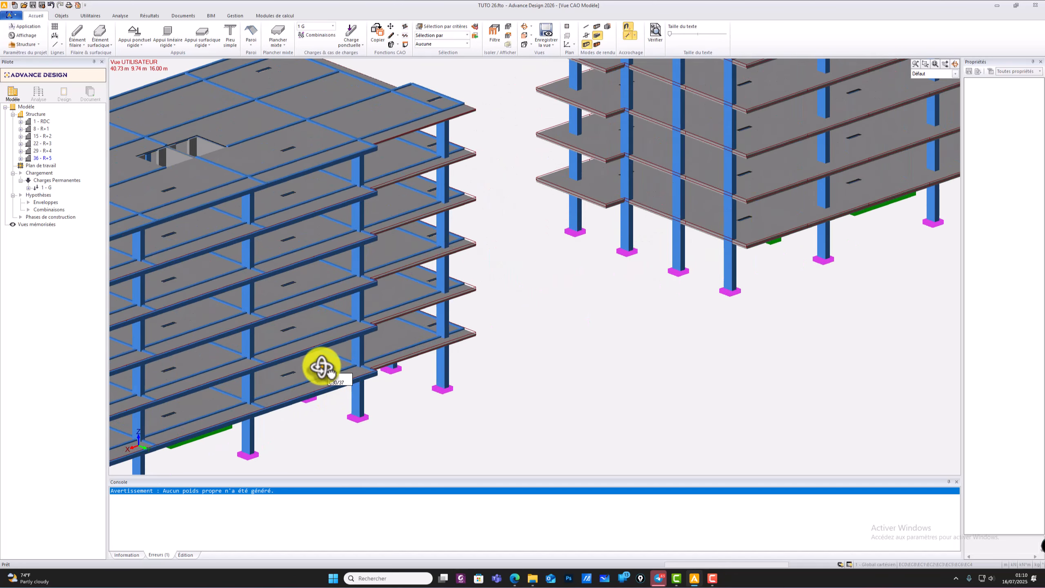
{"action": "left_click", "coordinate": [332, 27]}
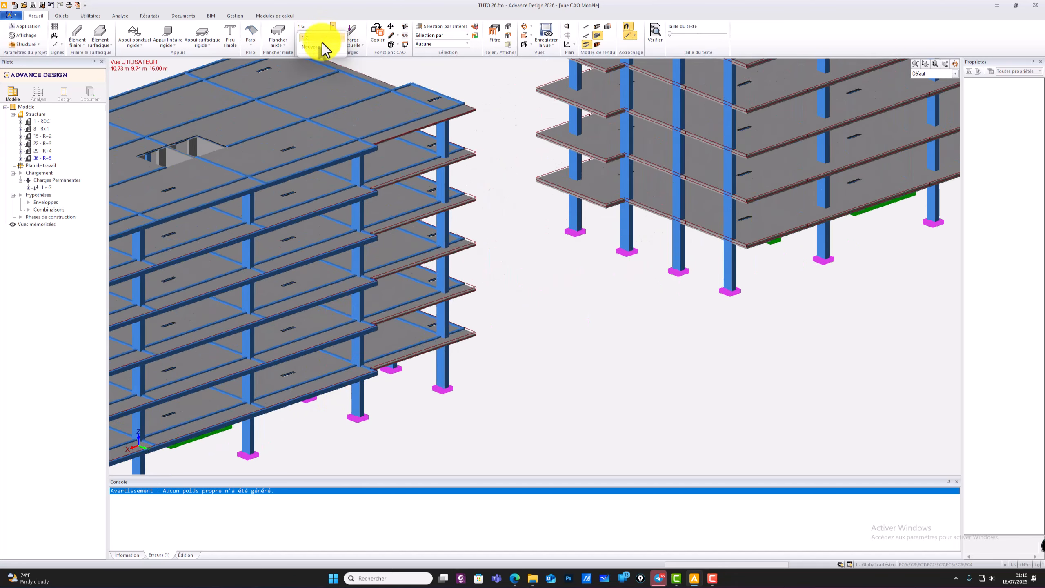
{"action": "left_click", "coordinate": [318, 47]}
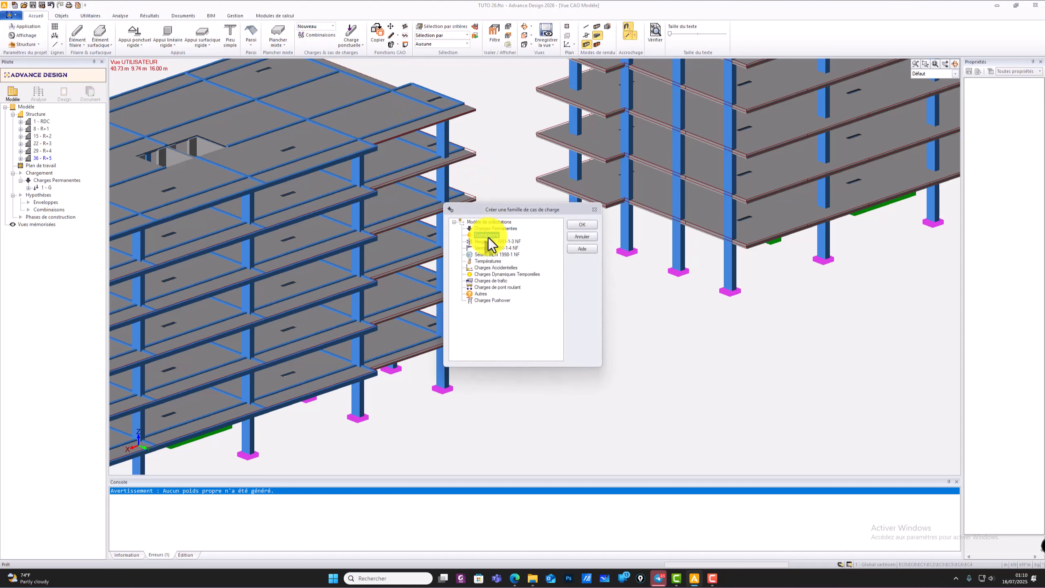
{"action": "left_click", "coordinate": [580, 226]}
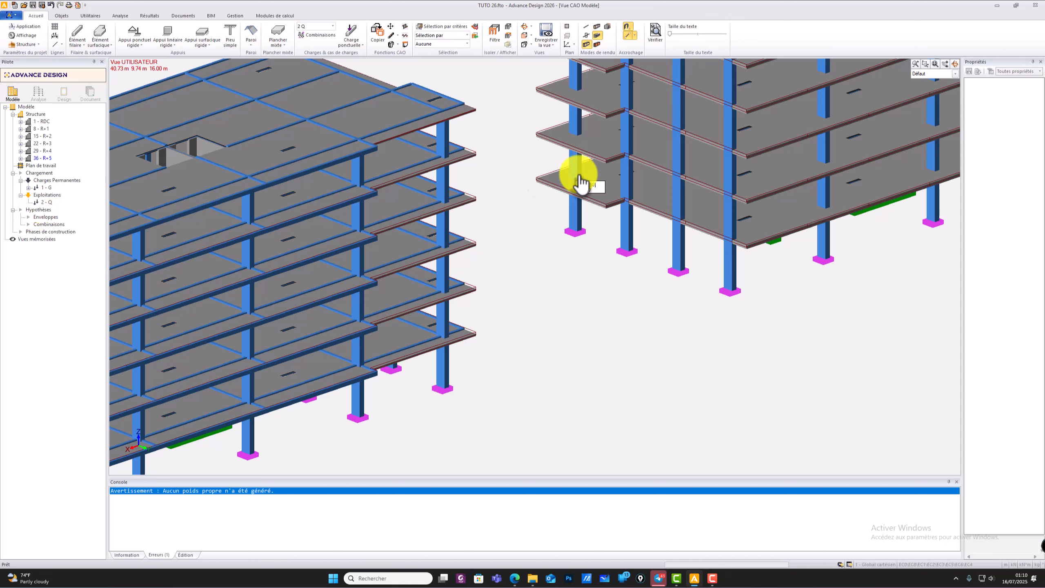
- Apply a surface load with FZ -2.5 kN in load case 2 to the ten floor slabs below both roofs and clear the selection
{"action": "left_click", "coordinate": [649, 165]}
{"action": "left_click", "coordinate": [650, 138]}
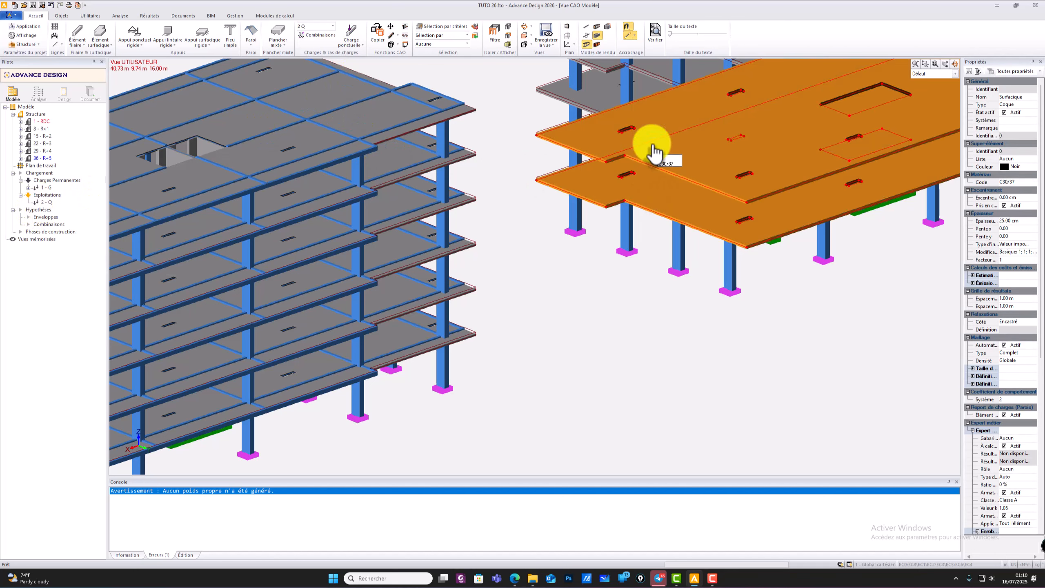
{"action": "left_click", "coordinate": [644, 93]}
{"action": "scroll", "coordinate": [618, 122], "scroll_direction": "up", "scroll_amount": 3}
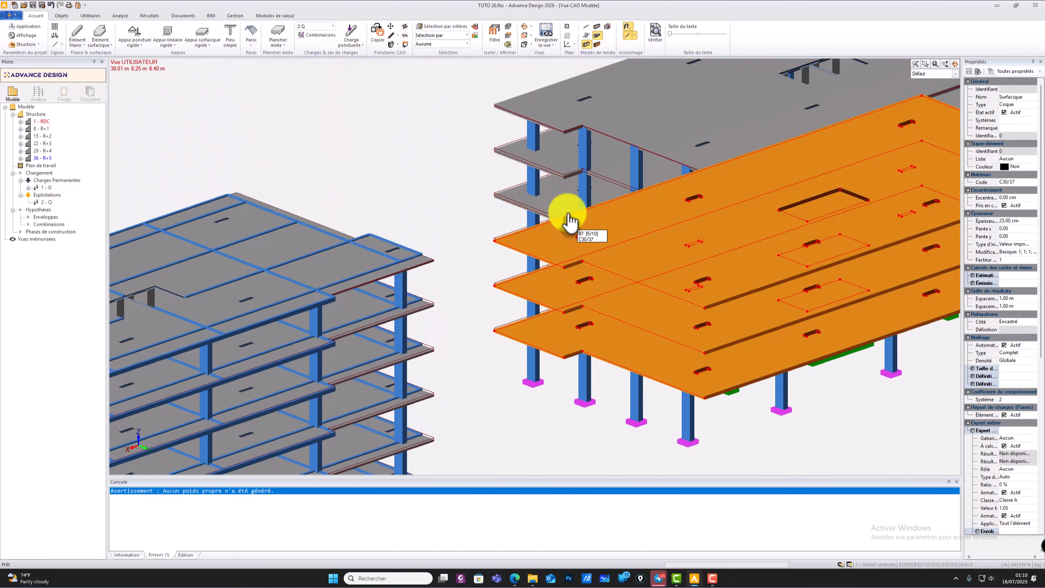
{"action": "left_click", "coordinate": [566, 181]}
{"action": "left_click", "coordinate": [565, 158]}
{"action": "left_click", "coordinate": [362, 356]}
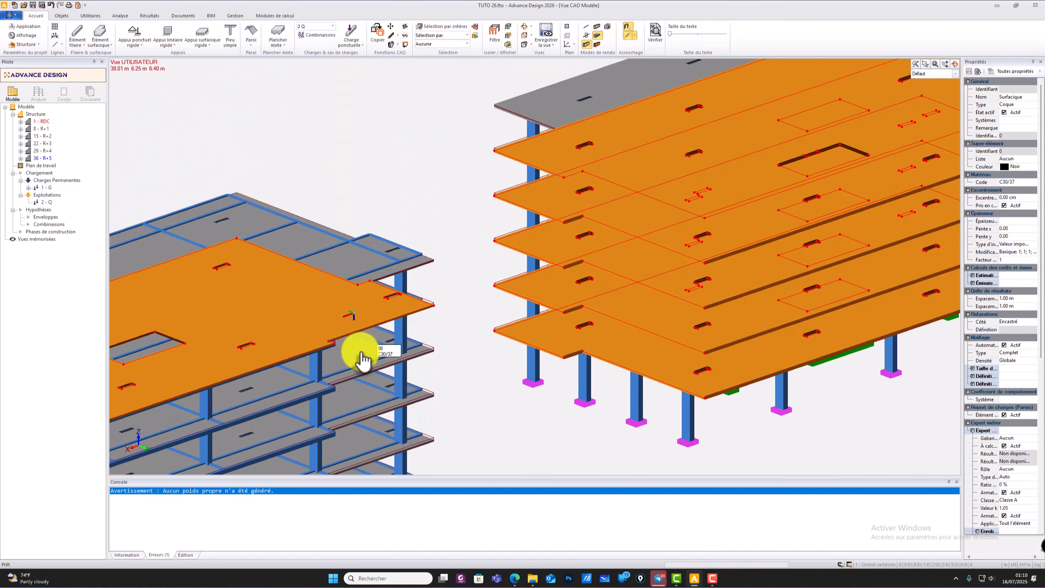
{"action": "left_click", "coordinate": [361, 353]}
{"action": "left_click", "coordinate": [365, 391]}
{"action": "middle_click_drag", "start_coordinate": [365, 389], "coordinate": [415, 228]}
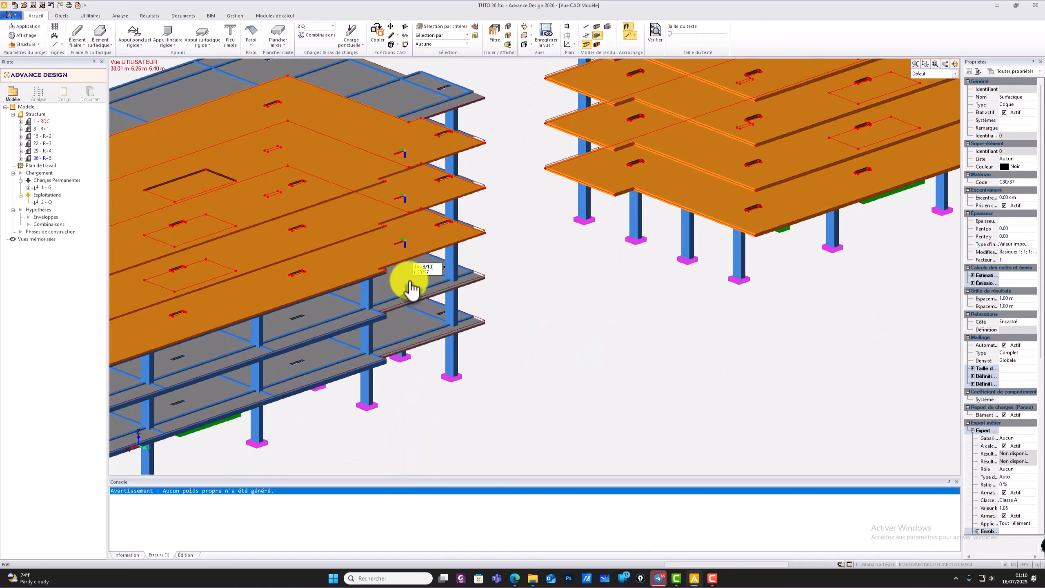
{"action": "left_click", "coordinate": [408, 286]}
{"action": "left_click", "coordinate": [407, 327]}
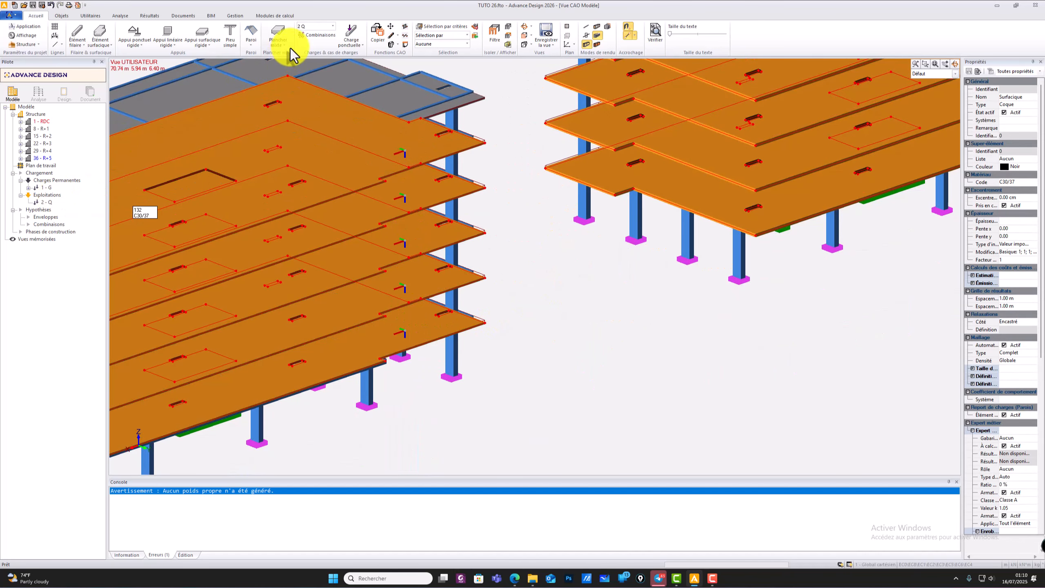
{"action": "right_click", "coordinate": [539, 278]}
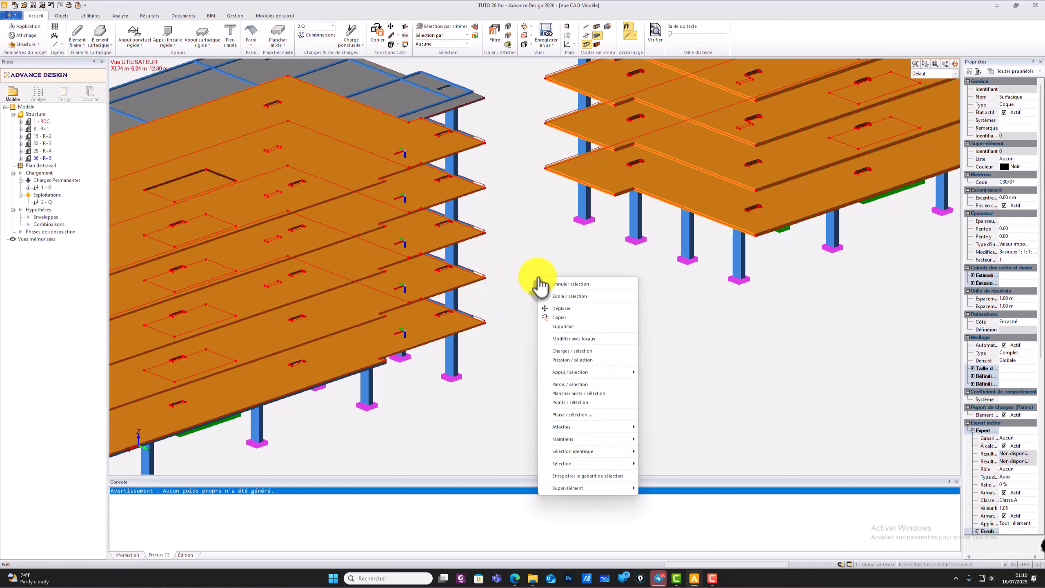
{"action": "left_click", "coordinate": [604, 351]}
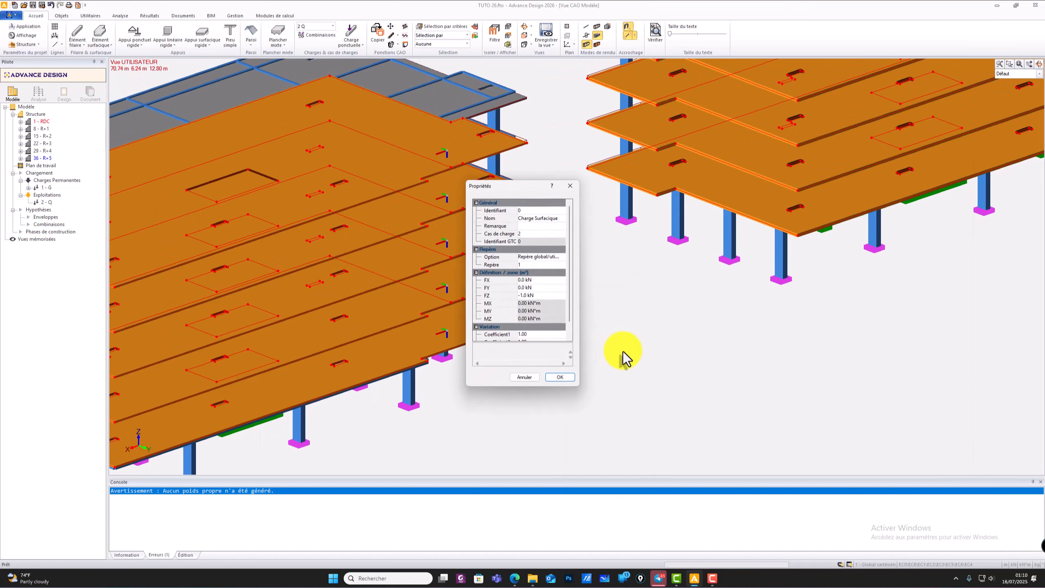
{"action": "left_click", "coordinate": [520, 295]}
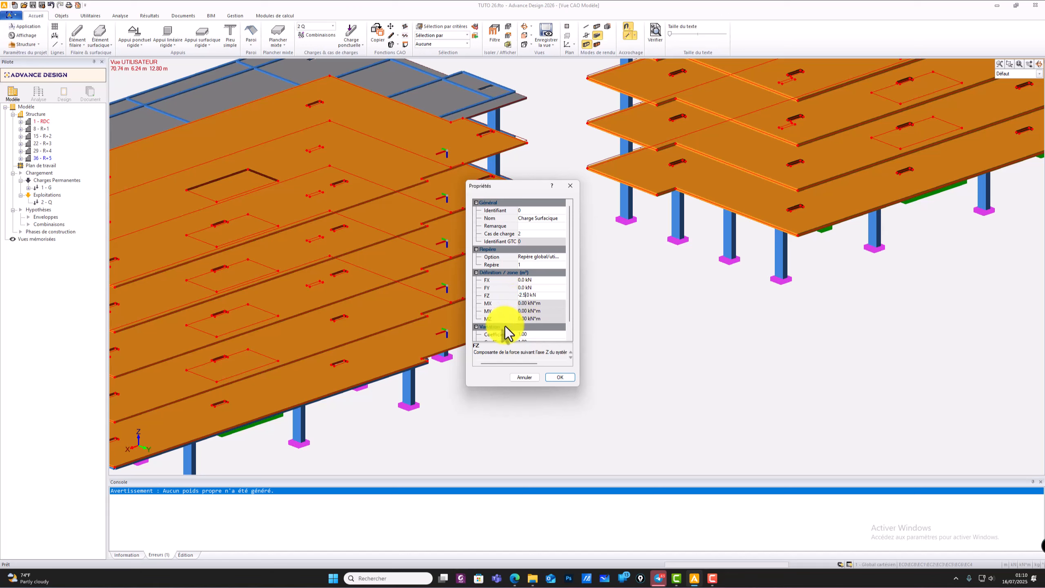
{"action": "left_click", "coordinate": [556, 378]}
{"action": "scroll", "coordinate": [540, 338], "scroll_direction": "down", "scroll_amount": 5}
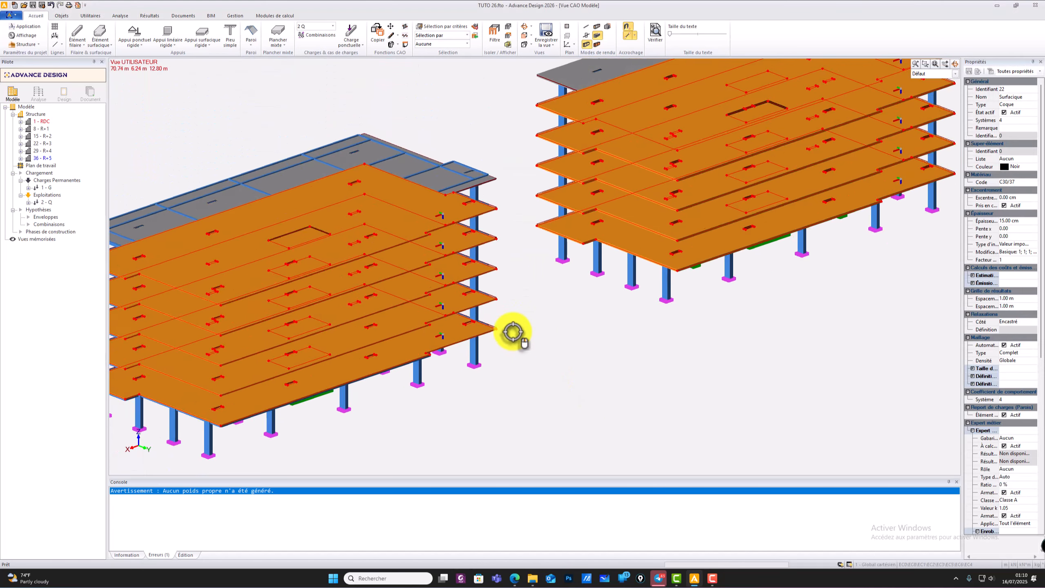
{"action": "middle_click_drag", "start_coordinate": [525, 317], "coordinate": [420, 356]}
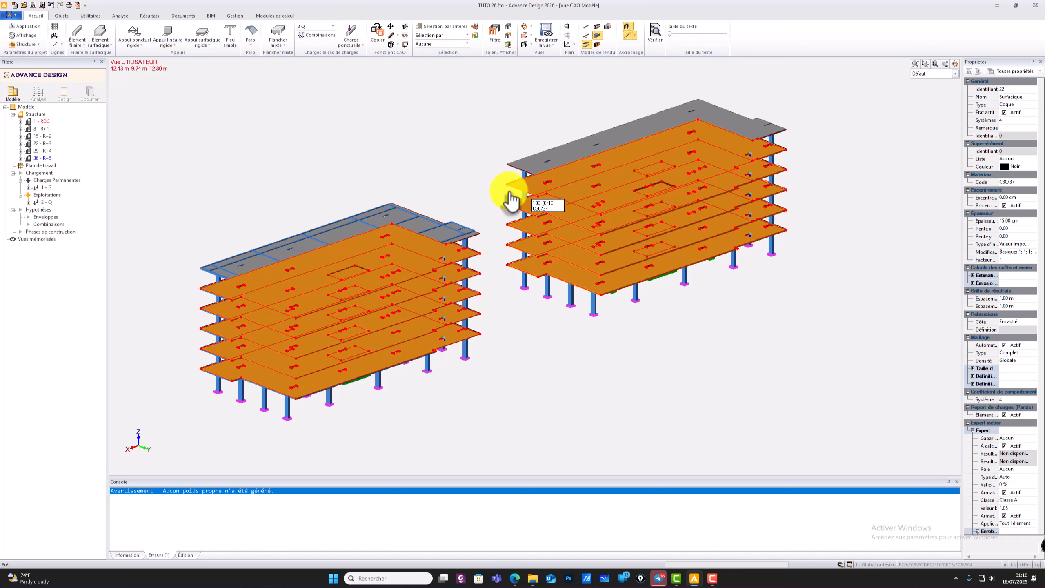
{"action": "key", "text": "Escape"}
{"action": "left_click", "coordinate": [333, 26]}
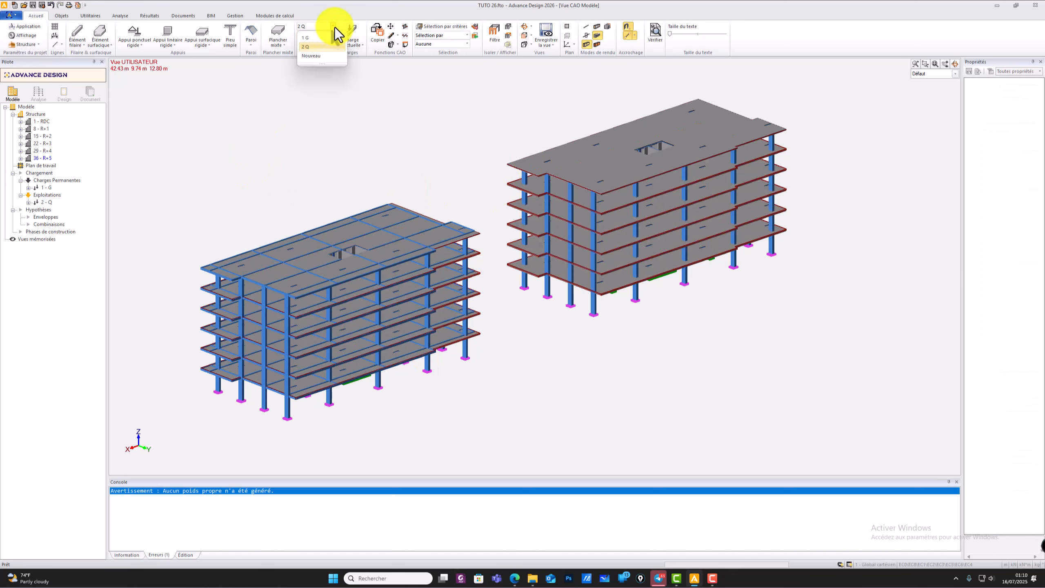
{"action": "left_click", "coordinate": [330, 28]}
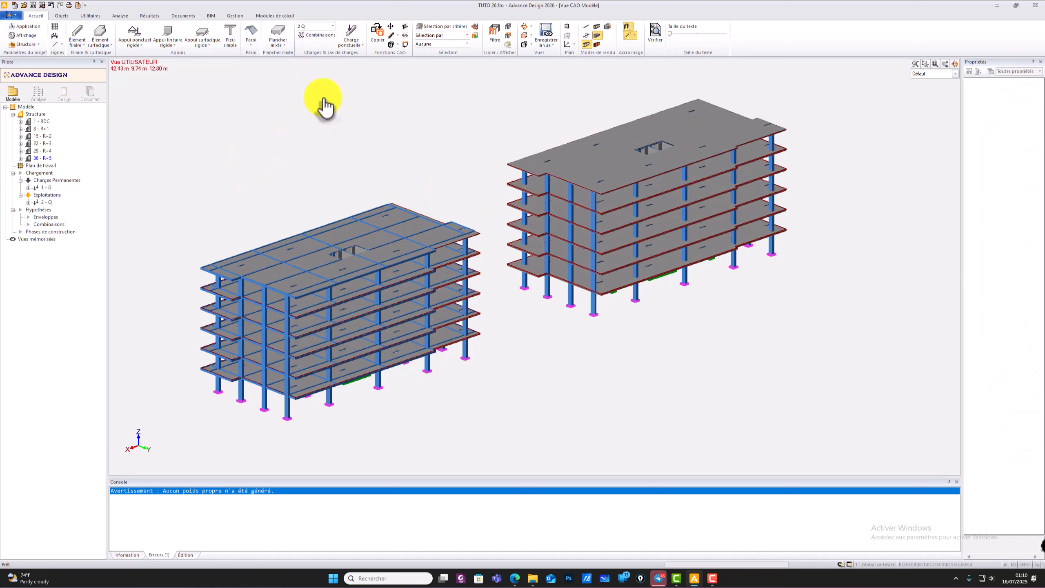
- Switch the model rendering so the beams and columns of both blocks display as axis lines
{"action": "scroll", "coordinate": [457, 315], "scroll_direction": "up", "scroll_amount": 4}
{"action": "scroll", "coordinate": [459, 318], "scroll_direction": "down", "scroll_amount": 1}
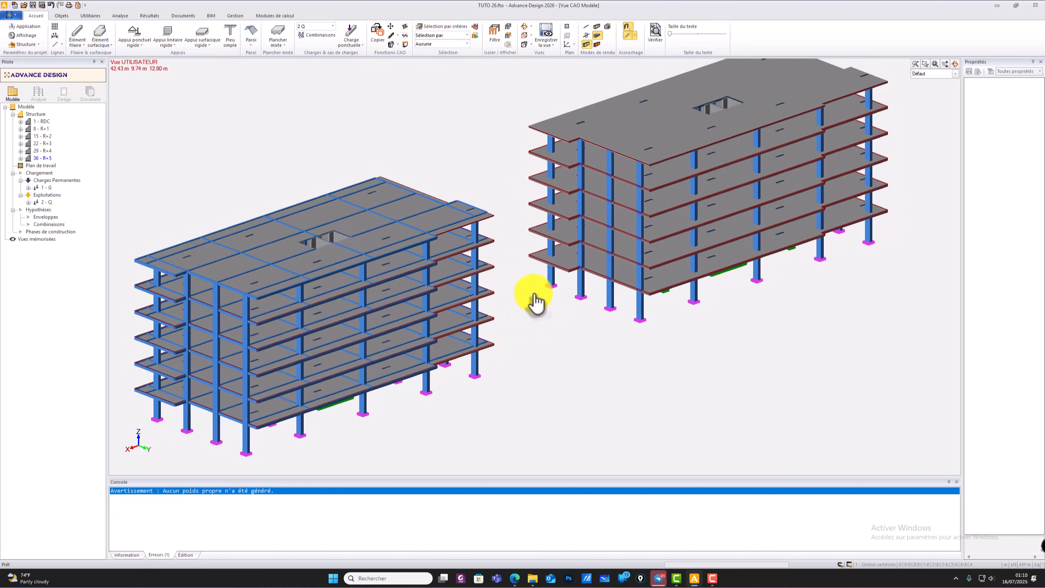
{"action": "middle_click_drag", "start_coordinate": [532, 299], "coordinate": [509, 339]}
{"action": "middle_click_drag", "start_coordinate": [473, 218], "coordinate": [497, 226]}
{"action": "left_click", "coordinate": [583, 31]}
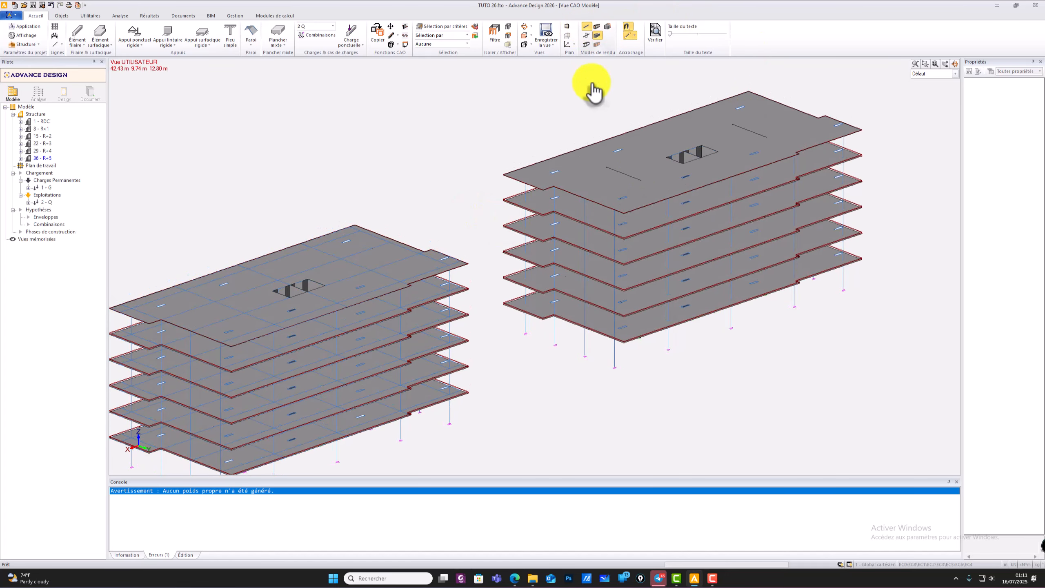
{"action": "scroll", "coordinate": [571, 205], "scroll_direction": "down", "scroll_amount": 2}
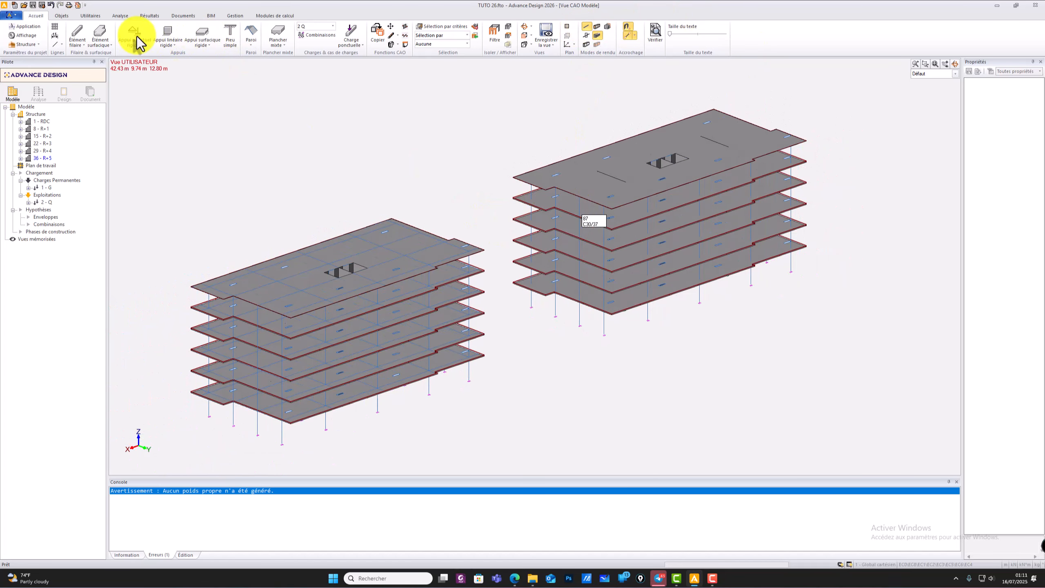
- Try to create a rectangular load area (Paroi rectangulaire) over the nearer block's long facade, starting from its lower front corner
{"action": "left_click", "coordinate": [250, 41]}
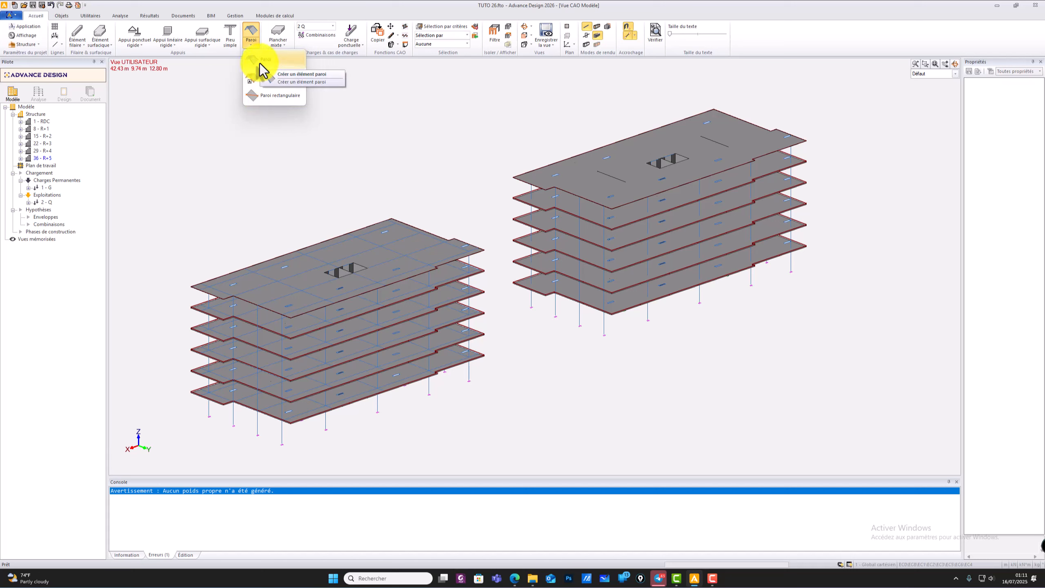
{"action": "left_click", "coordinate": [259, 103]}
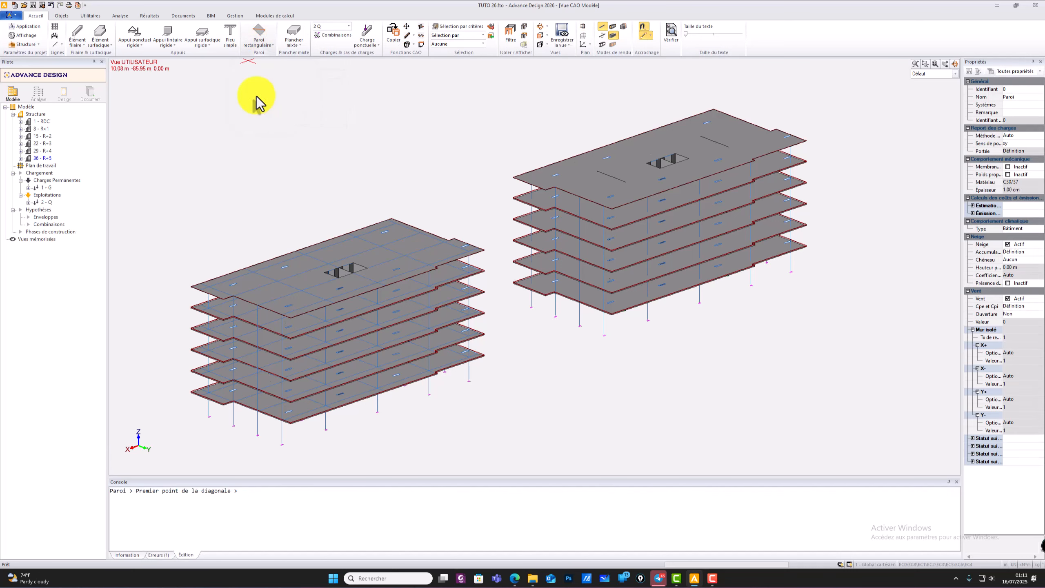
{"action": "scroll", "coordinate": [327, 467], "scroll_direction": "up", "scroll_amount": 5}
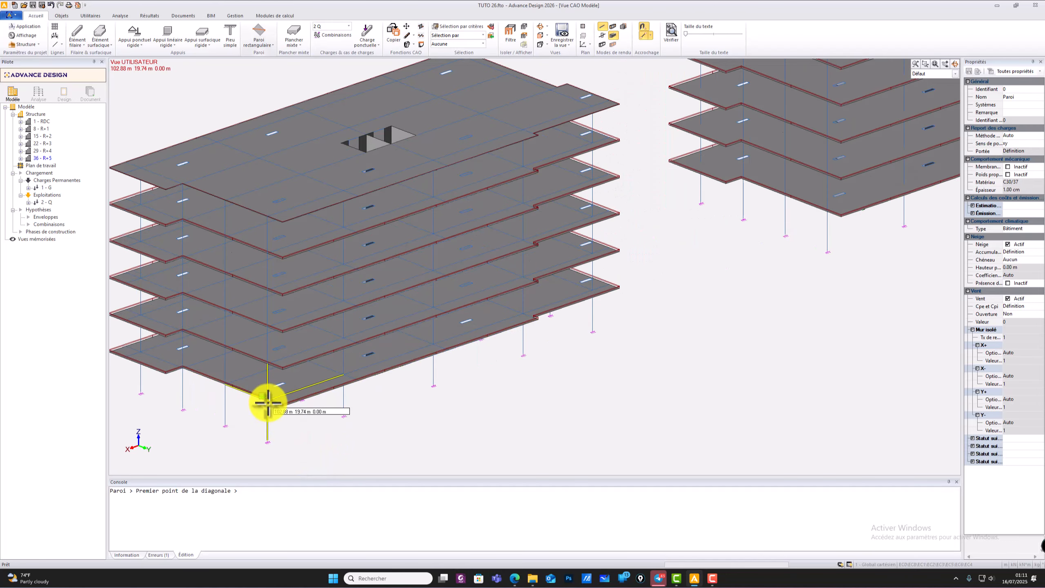
{"action": "left_click", "coordinate": [268, 402]}
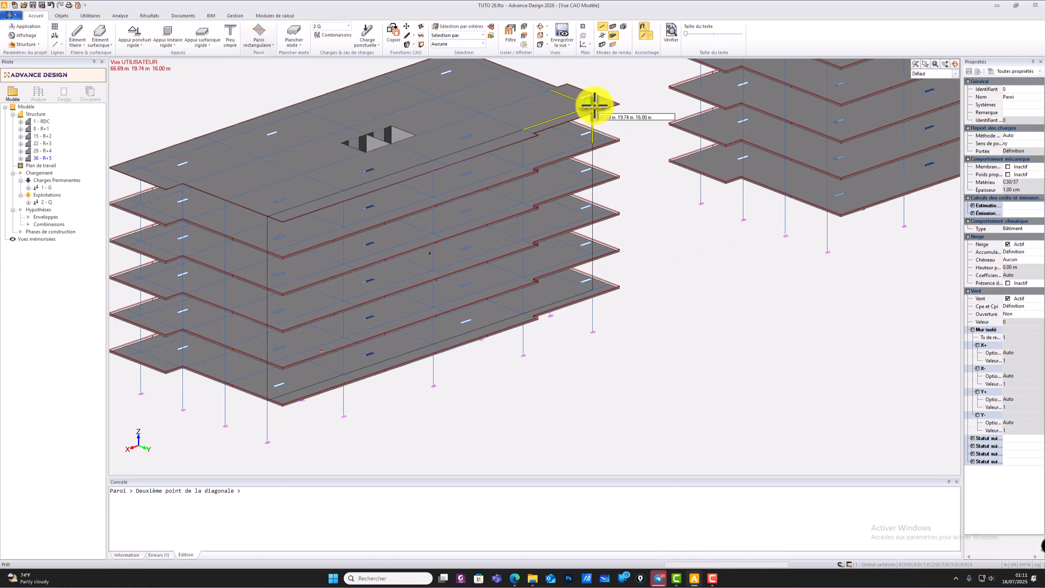
{"action": "left_click", "coordinate": [268, 214]}
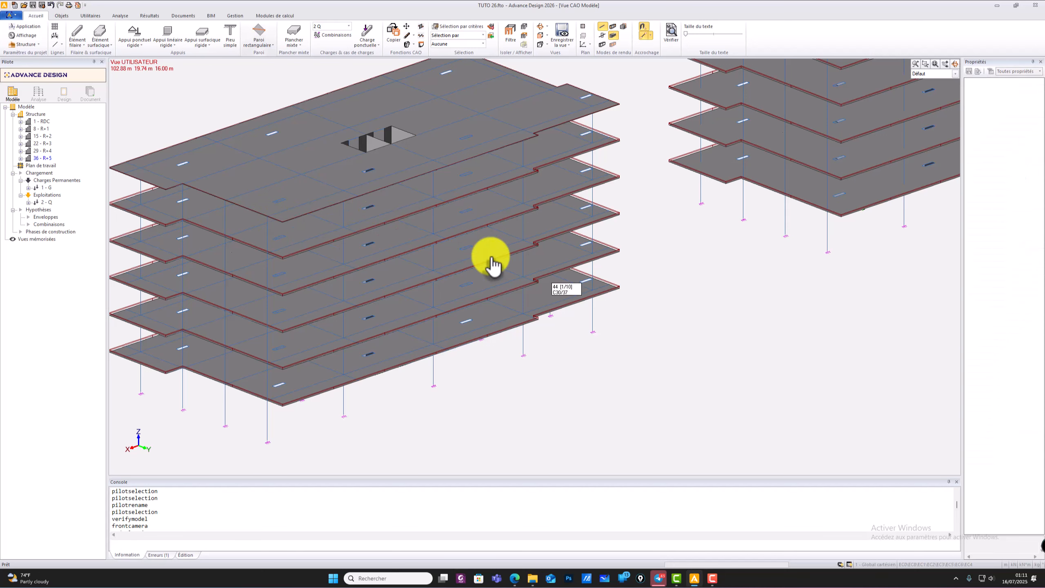
- Create rectangular load areas on the nearer block's long facade at Y 19.74 m and end facade at X 102.88 m, from 0 to 16 m high
{"action": "left_click", "coordinate": [259, 34]}
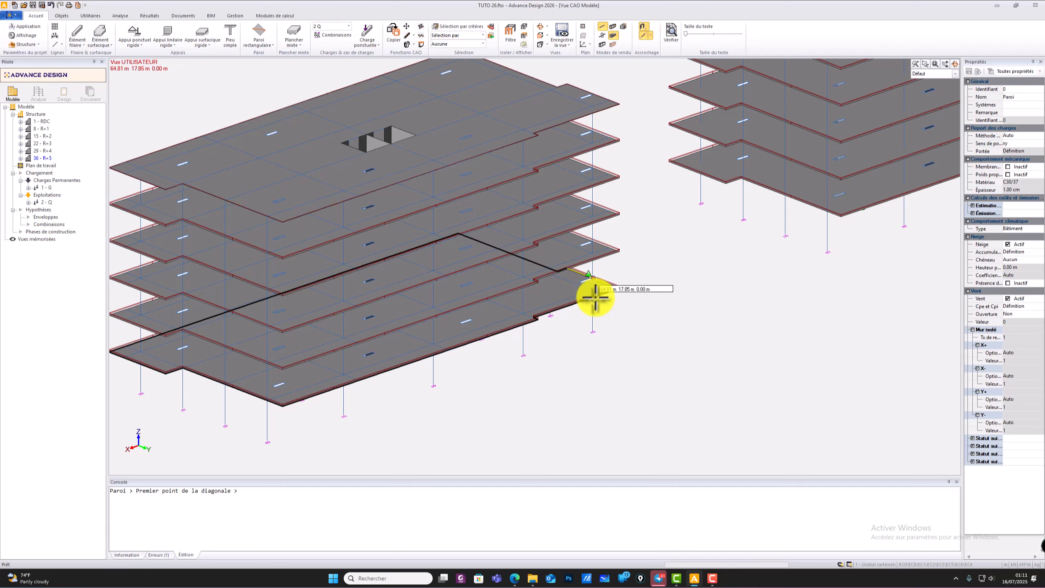
{"action": "left_click", "coordinate": [591, 290]}
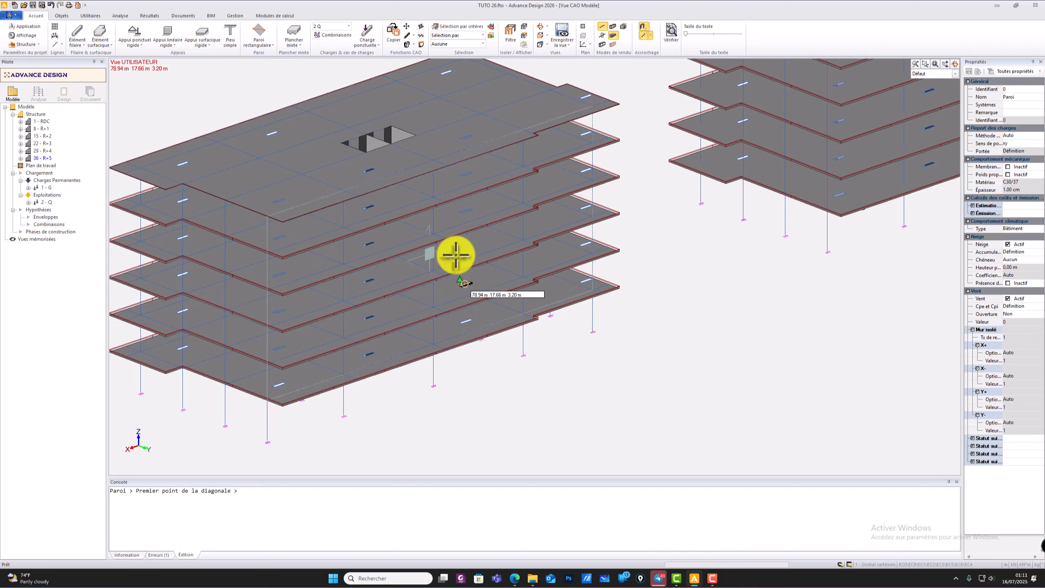
{"action": "scroll", "coordinate": [440, 259], "scroll_direction": "up", "scroll_amount": 2}
{"action": "left_click", "coordinate": [427, 255]}
{"action": "scroll", "coordinate": [427, 272], "scroll_direction": "down", "scroll_amount": 2}
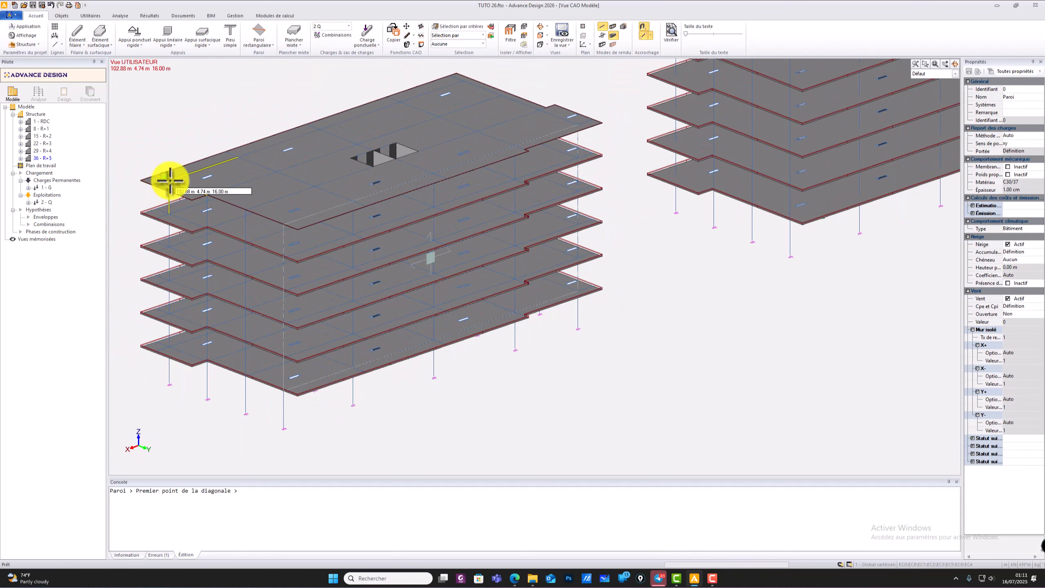
{"action": "left_click", "coordinate": [284, 389]}
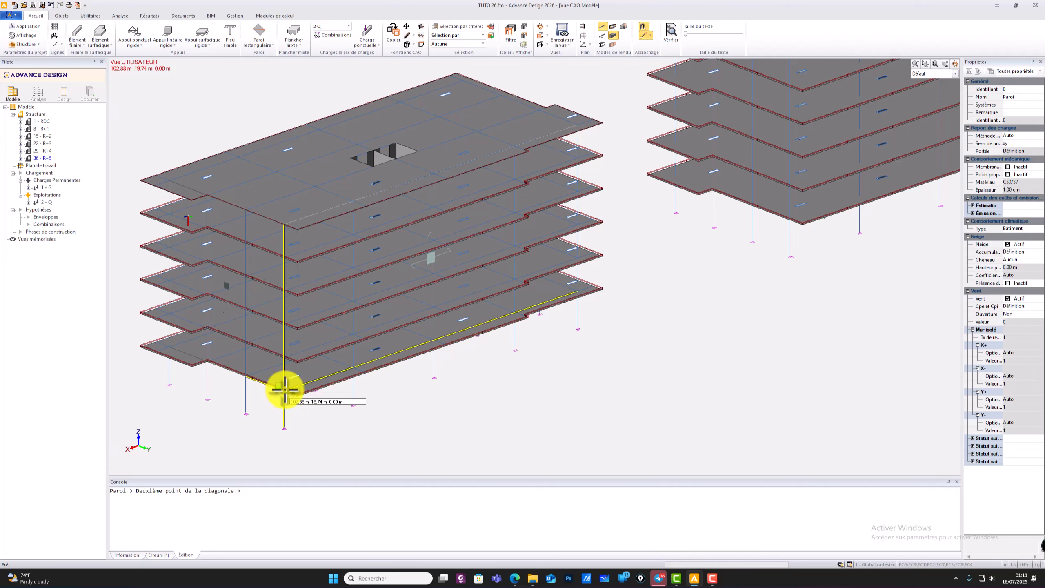
{"action": "scroll", "coordinate": [303, 397], "scroll_direction": "down", "scroll_amount": 3}
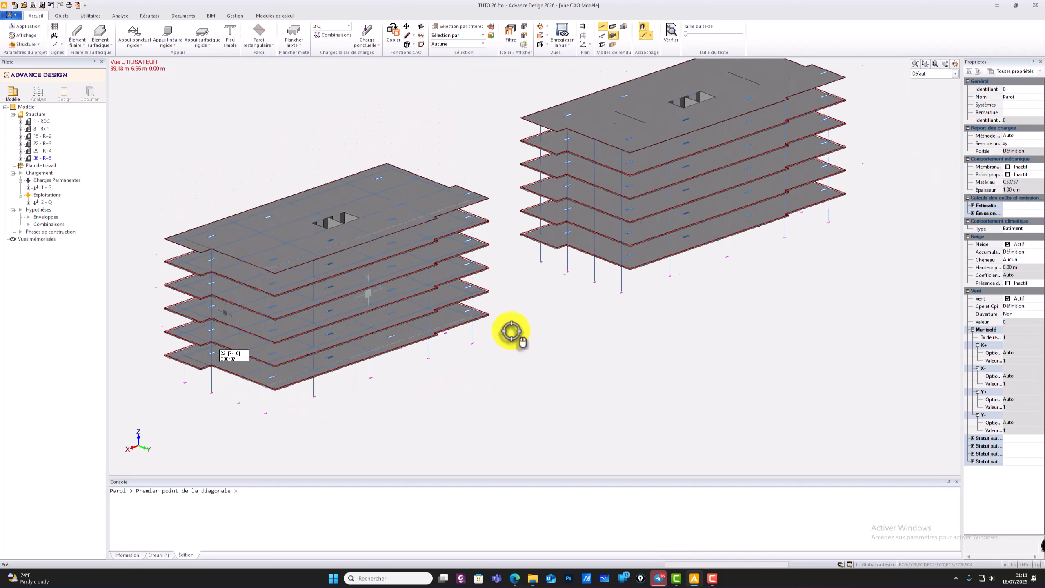
- Turn on the Intersection snap mode in the object snap settings, with snapping active
{"action": "scroll", "coordinate": [472, 324], "scroll_direction": "up", "scroll_amount": 3}
{"action": "scroll", "coordinate": [472, 324], "scroll_direction": "down", "scroll_amount": 5}
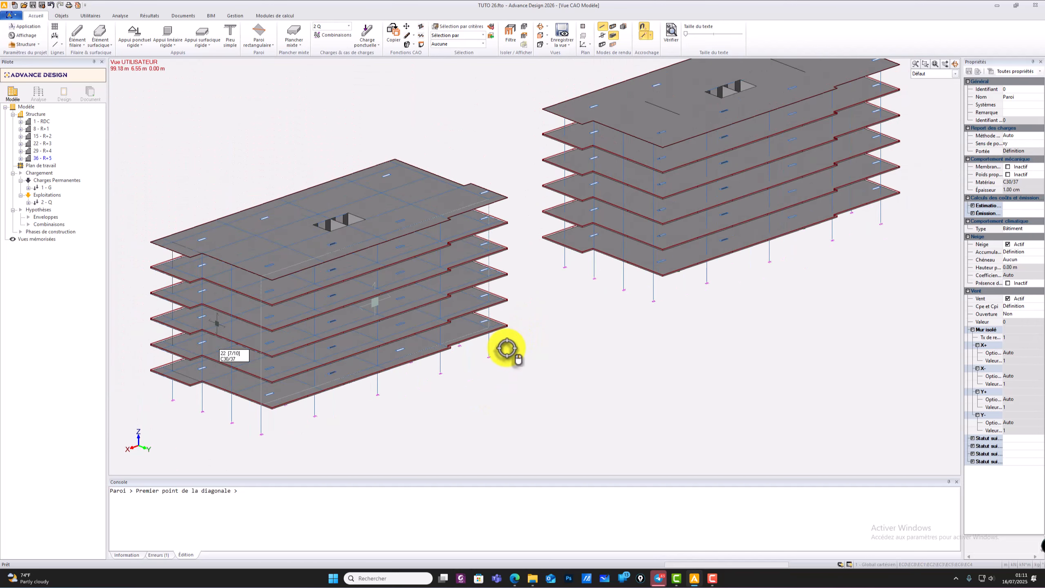
{"action": "middle_click_drag", "start_coordinate": [532, 364], "coordinate": [546, 236], "text": "shift"}
{"action": "scroll", "coordinate": [544, 202], "scroll_direction": "up", "scroll_amount": 3}
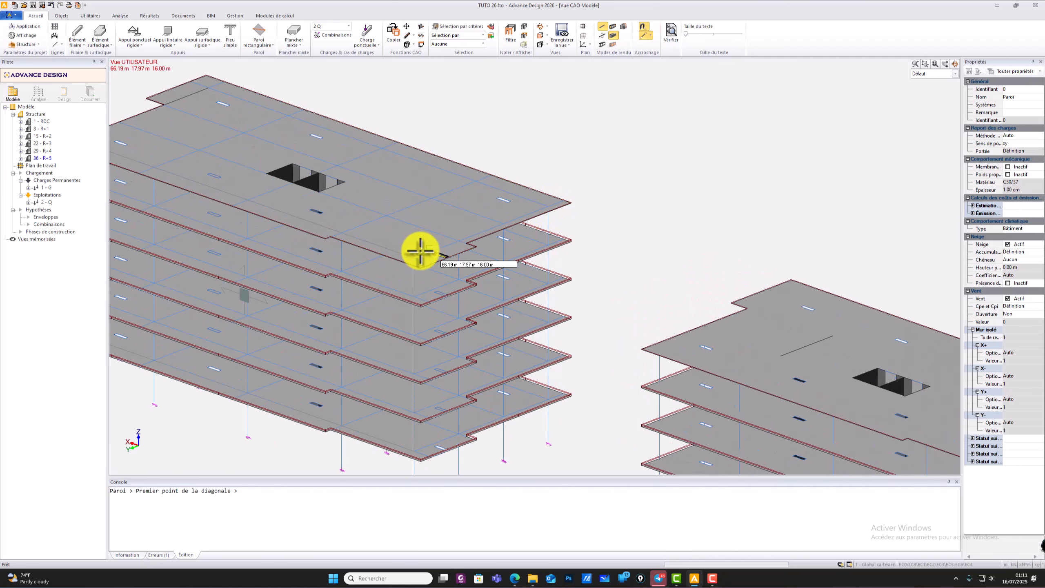
{"action": "scroll", "coordinate": [416, 258], "scroll_direction": "up", "scroll_amount": 2}
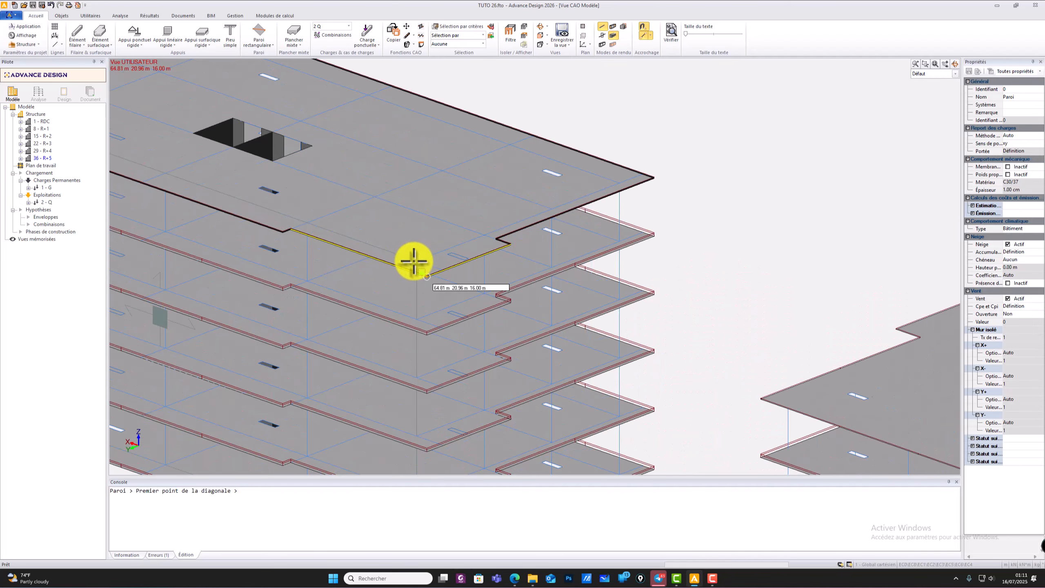
{"action": "scroll", "coordinate": [418, 262], "scroll_direction": "down", "scroll_amount": 1}
{"action": "scroll", "coordinate": [423, 262], "scroll_direction": "down", "scroll_amount": 2}
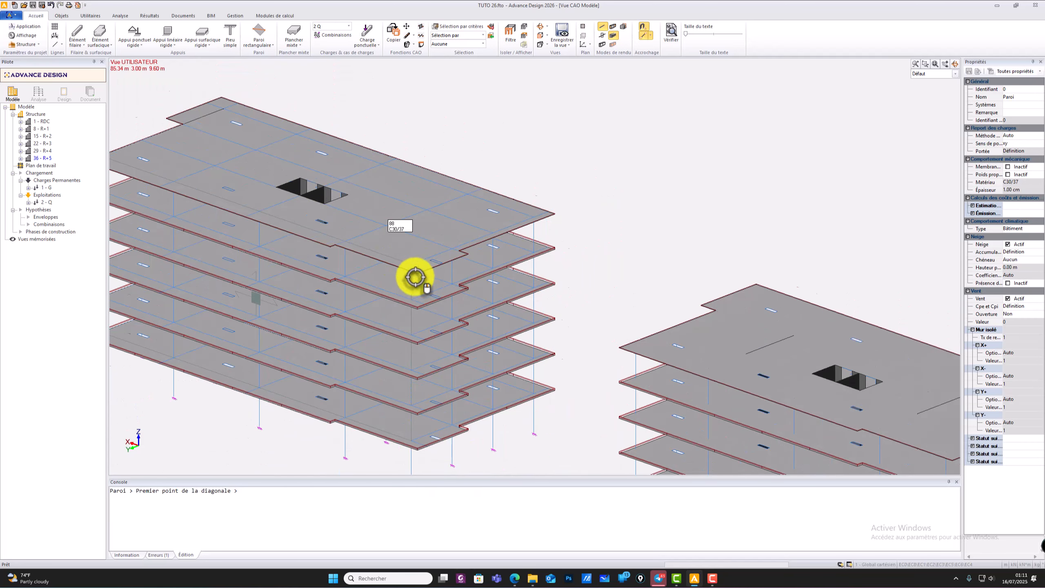
{"action": "scroll", "coordinate": [537, 397], "scroll_direction": "up", "scroll_amount": 5}
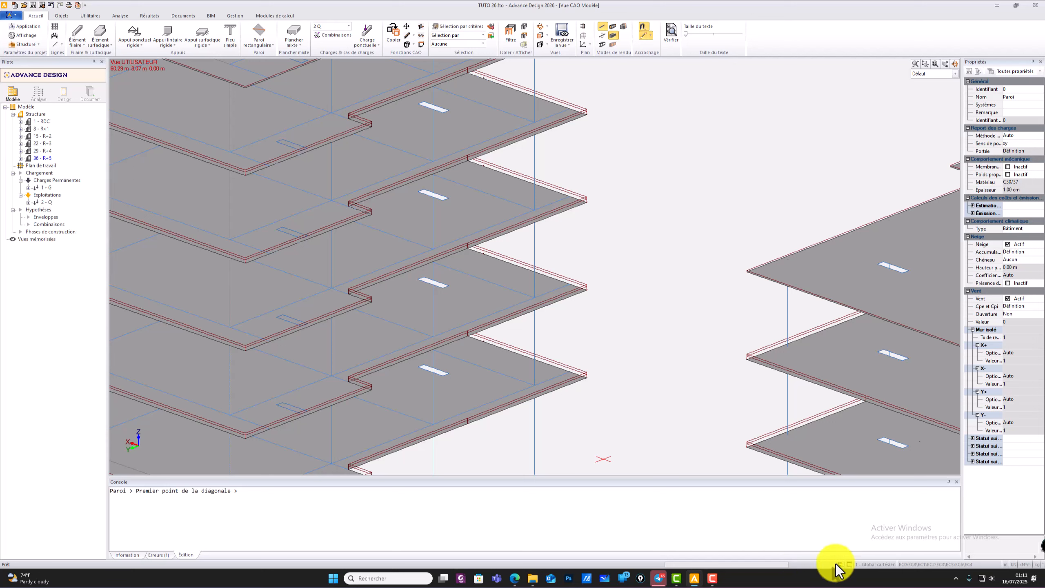
{"action": "left_click", "coordinate": [847, 564]}
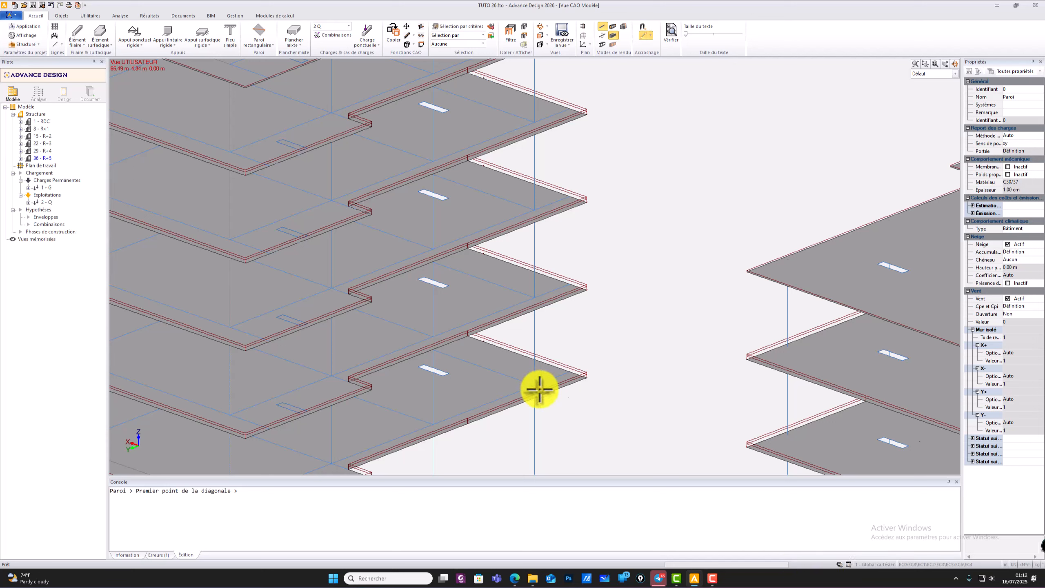
{"action": "left_click", "coordinate": [840, 565]}
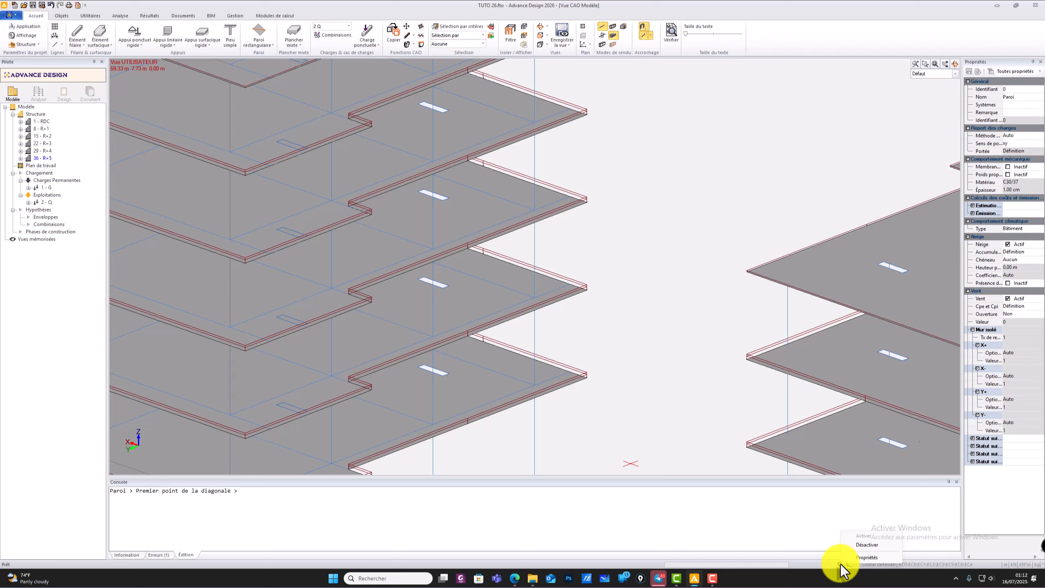
{"action": "left_click", "coordinate": [866, 557]}
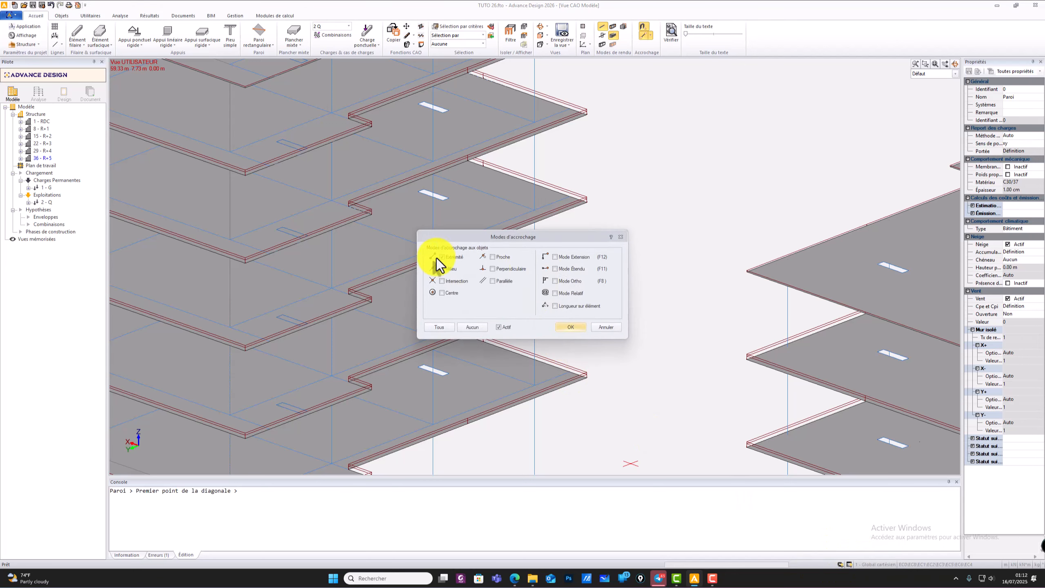
{"action": "left_click", "coordinate": [442, 282]}
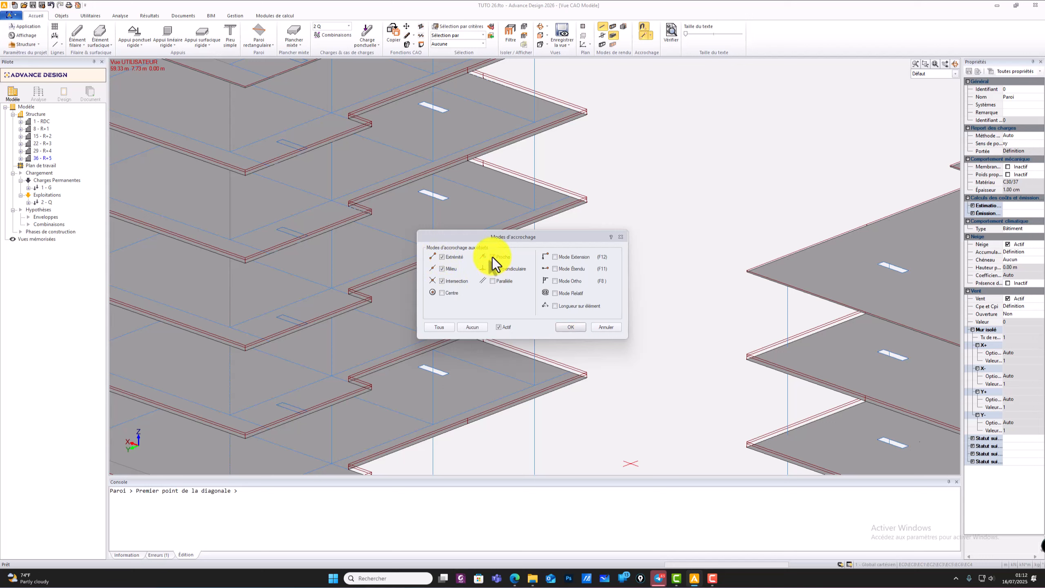
{"action": "left_click", "coordinate": [575, 327]}
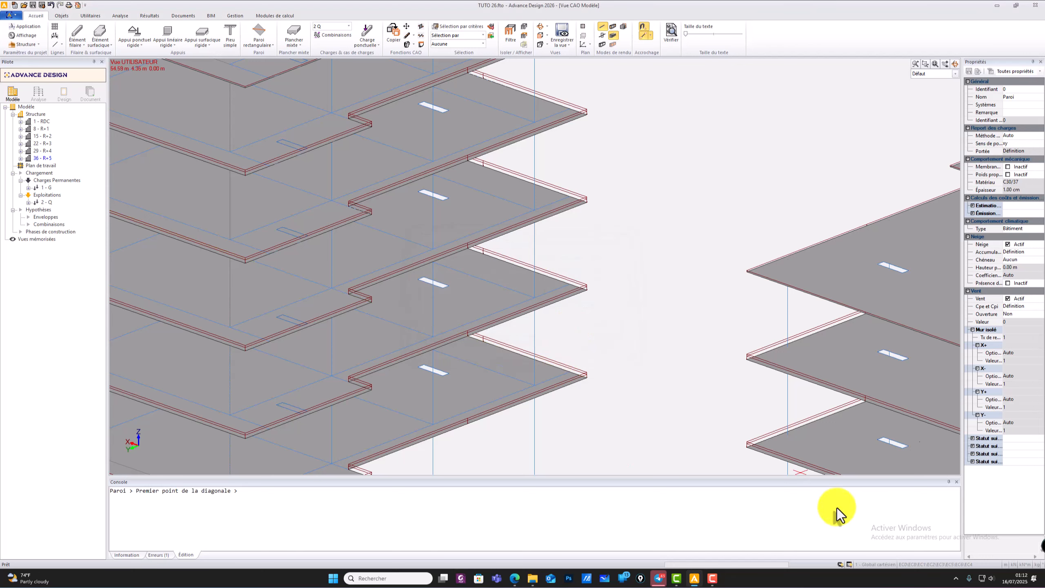
- Turn off the Extension, Étendu and Ortho snap modes and turn on Longueur sur élément in the object snap settings
{"action": "left_click", "coordinate": [868, 557]}
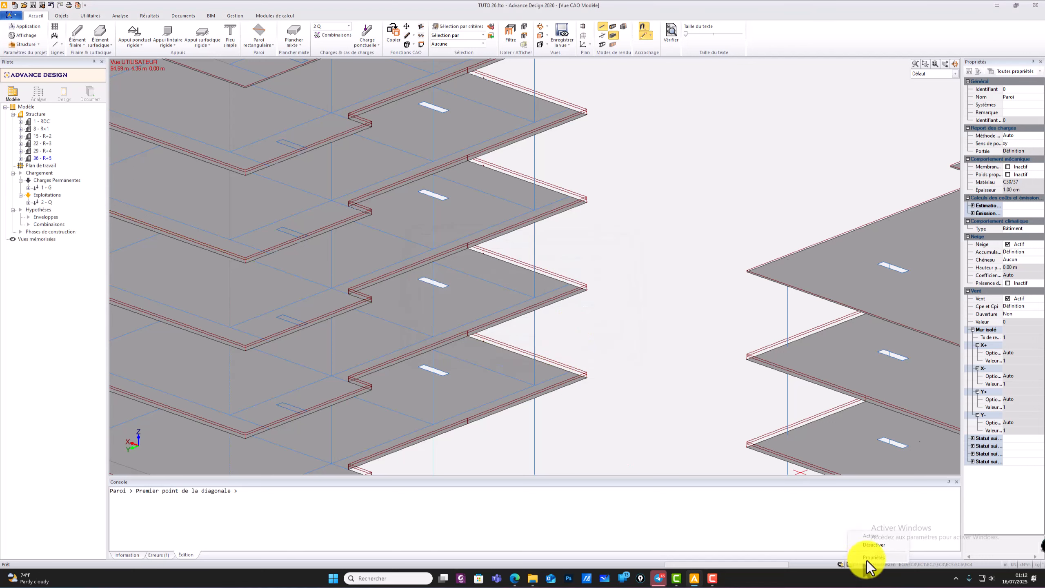
{"action": "left_click", "coordinate": [616, 190]}
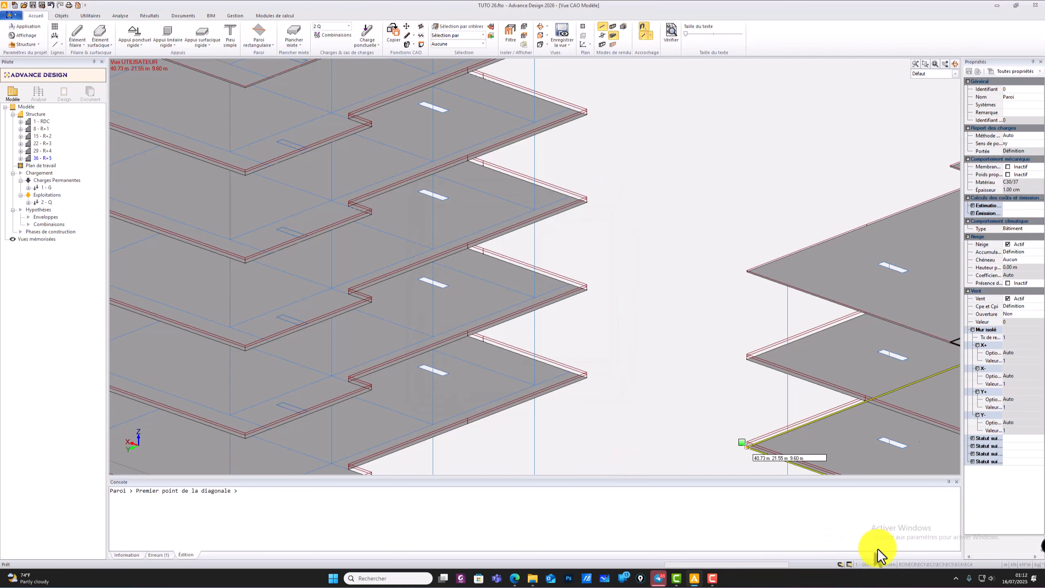
{"action": "left_click", "coordinate": [864, 559]}
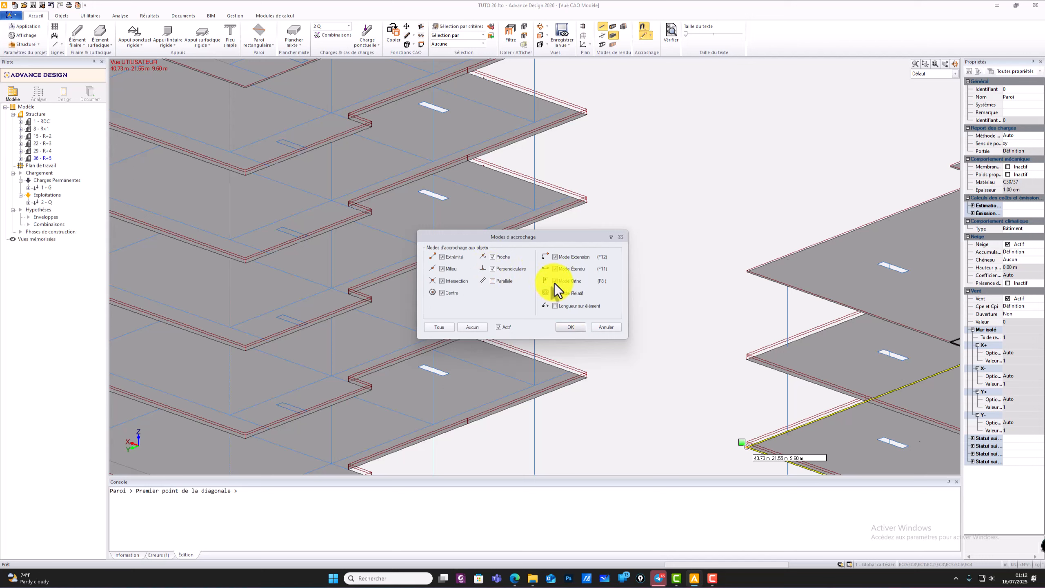
{"action": "left_click", "coordinate": [568, 327]}
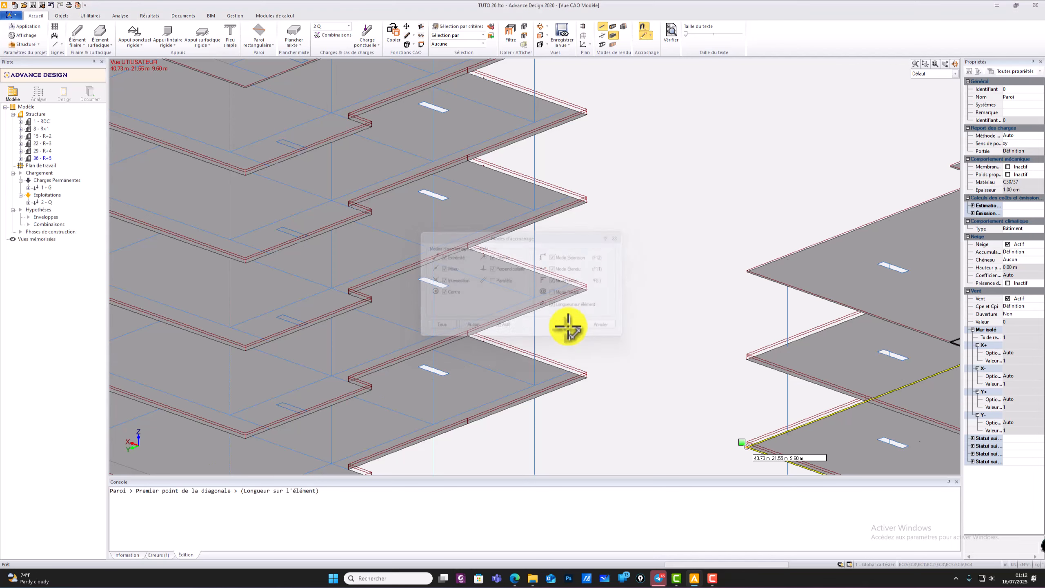
- Try to create a rectangular load area on the nearer block's end facade, with its second diagonal point at Y 19.74 m, 16 m high
{"action": "left_click", "coordinate": [534, 384]}
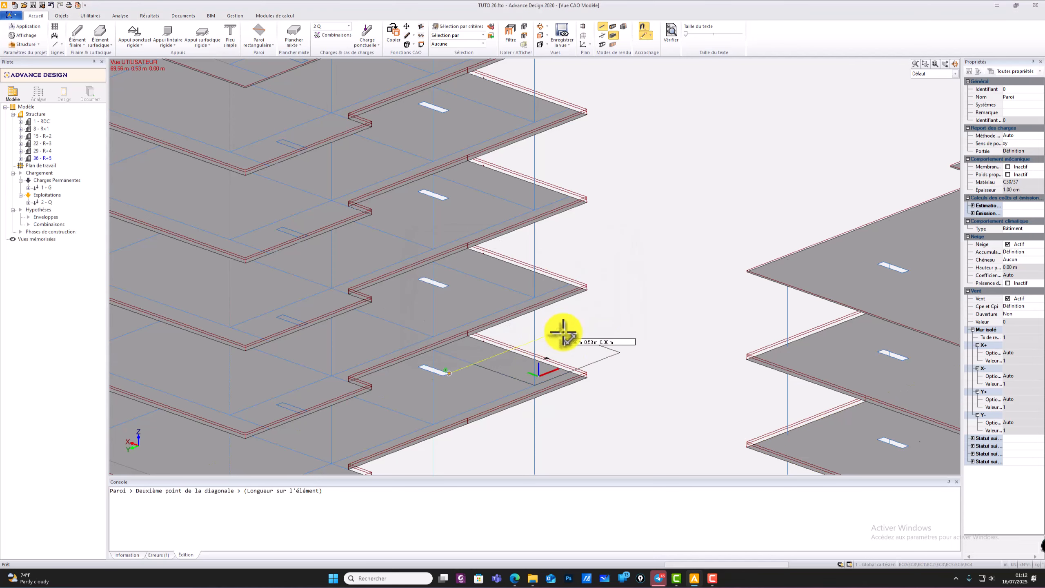
{"action": "scroll", "coordinate": [560, 329], "scroll_direction": "down", "scroll_amount": 4}
{"action": "scroll", "coordinate": [411, 193], "scroll_direction": "up", "scroll_amount": 2}
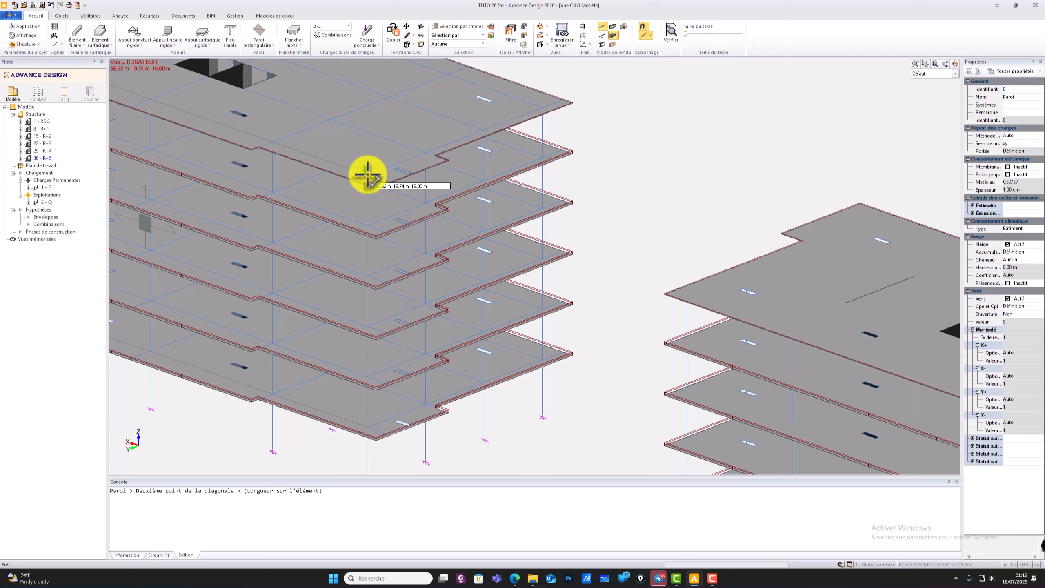
{"action": "scroll", "coordinate": [366, 173], "scroll_direction": "up", "scroll_amount": 2}
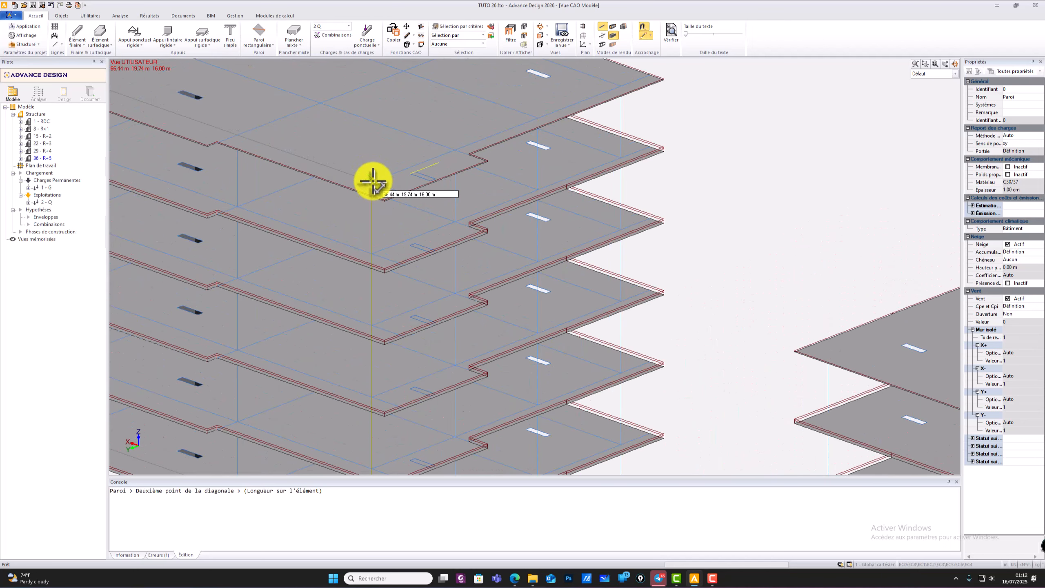
{"action": "left_click", "coordinate": [373, 182]}
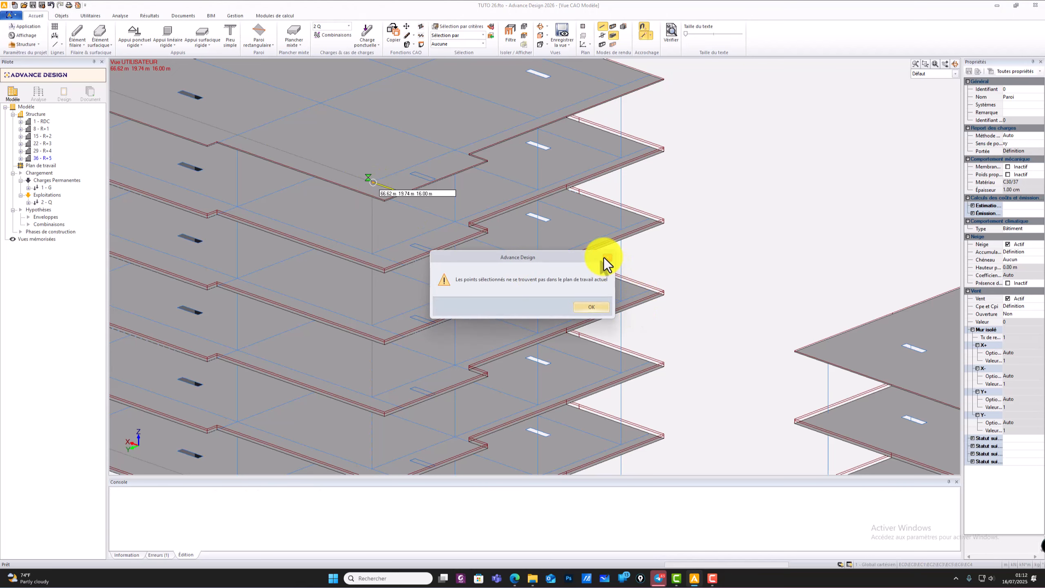
{"action": "key", "text": "Return"}
{"action": "scroll", "coordinate": [492, 223], "scroll_direction": "down", "scroll_amount": 2}
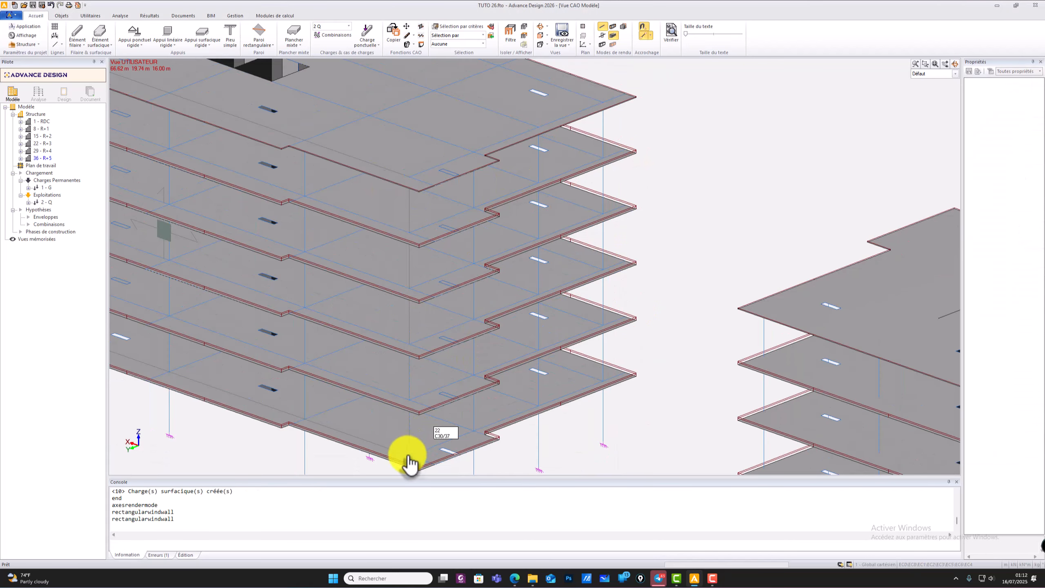
- Start a rectangular load area at the base of the nearer block's end facade facing the other block, at Y 19.74 m
{"action": "middle_click_drag", "start_coordinate": [530, 415], "coordinate": [428, 362]}
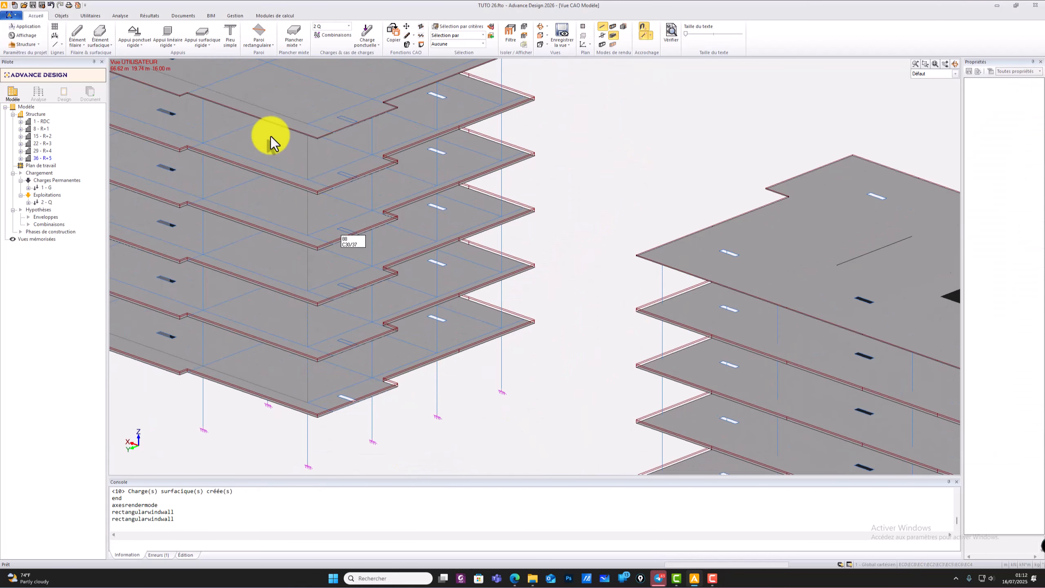
{"action": "left_click", "coordinate": [266, 35]}
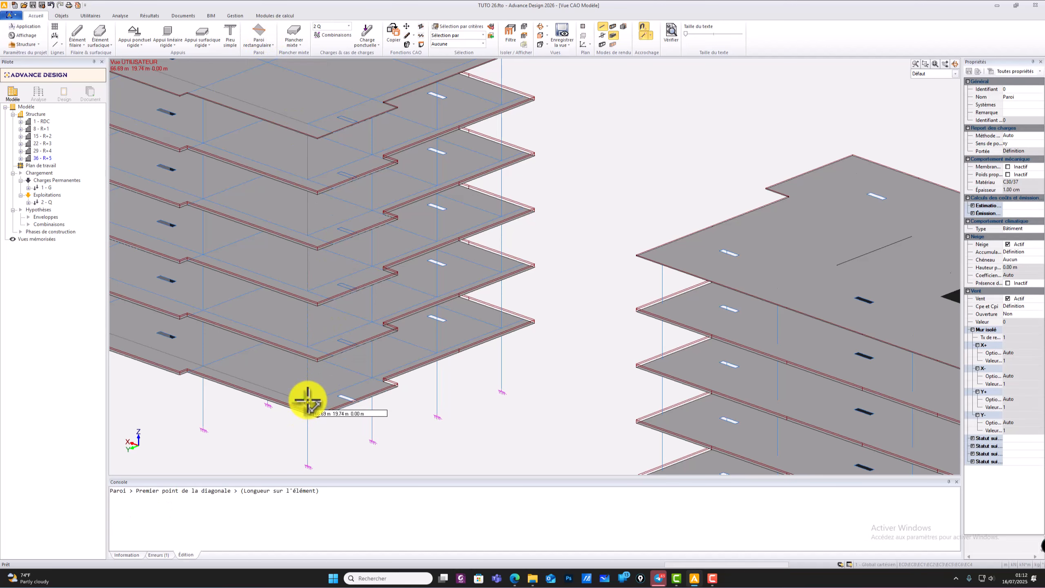
{"action": "left_click", "coordinate": [307, 400]}
{"action": "scroll", "coordinate": [491, 124], "scroll_direction": "up", "scroll_amount": 3}
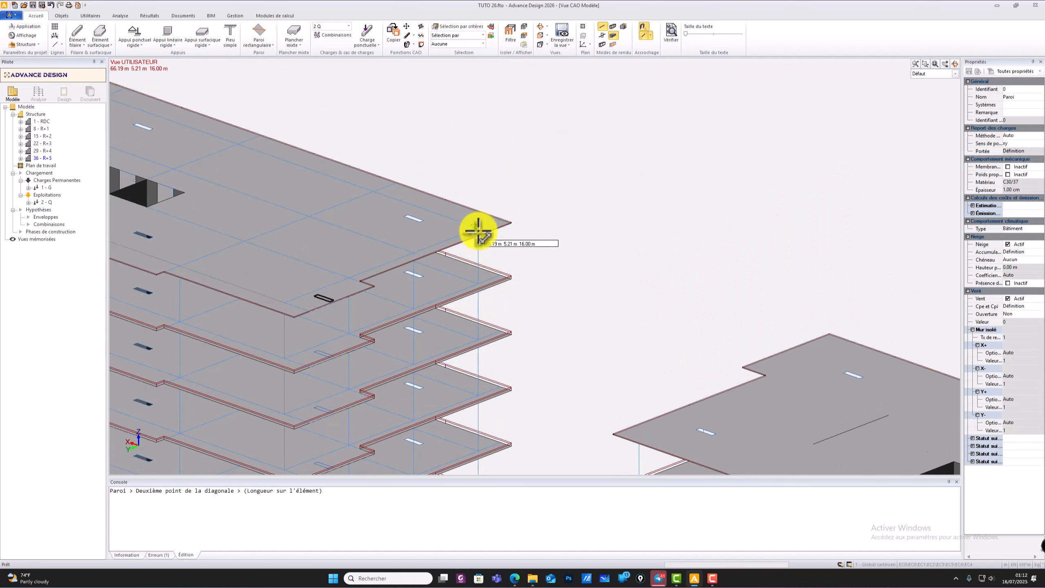
{"action": "scroll", "coordinate": [479, 231], "scroll_direction": "up", "scroll_amount": 3}
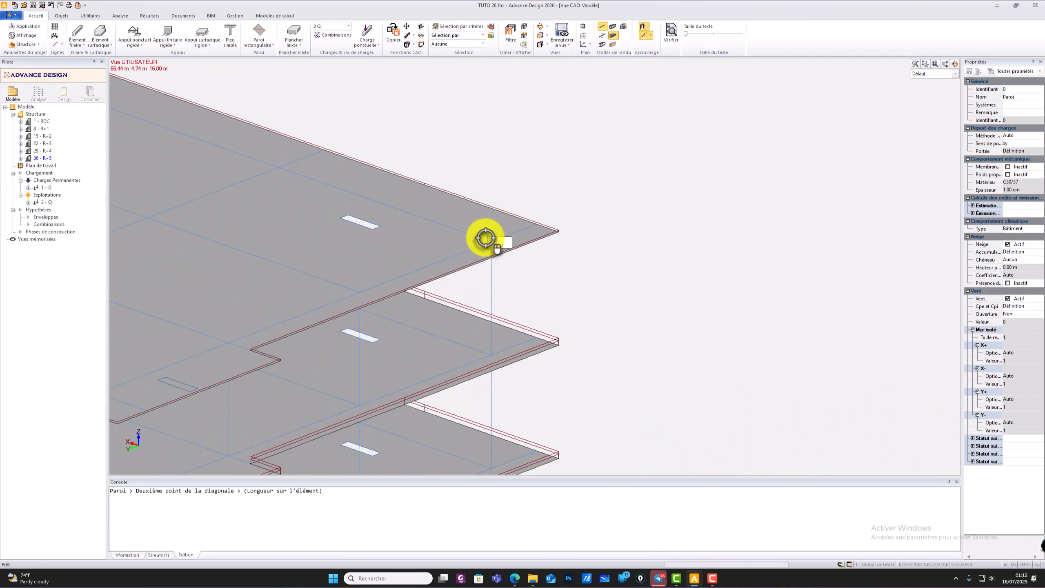
{"action": "middle_click_drag", "start_coordinate": [455, 254], "coordinate": [324, 333]}
{"action": "scroll", "coordinate": [350, 327], "scroll_direction": "up", "scroll_amount": 3}
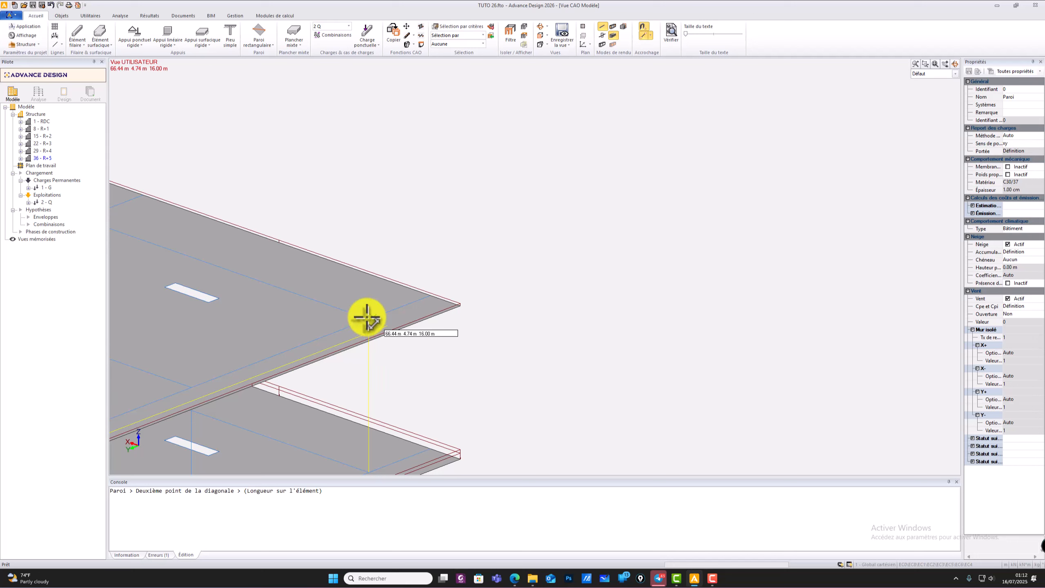
{"action": "scroll", "coordinate": [372, 316], "scroll_direction": "up", "scroll_amount": 1}
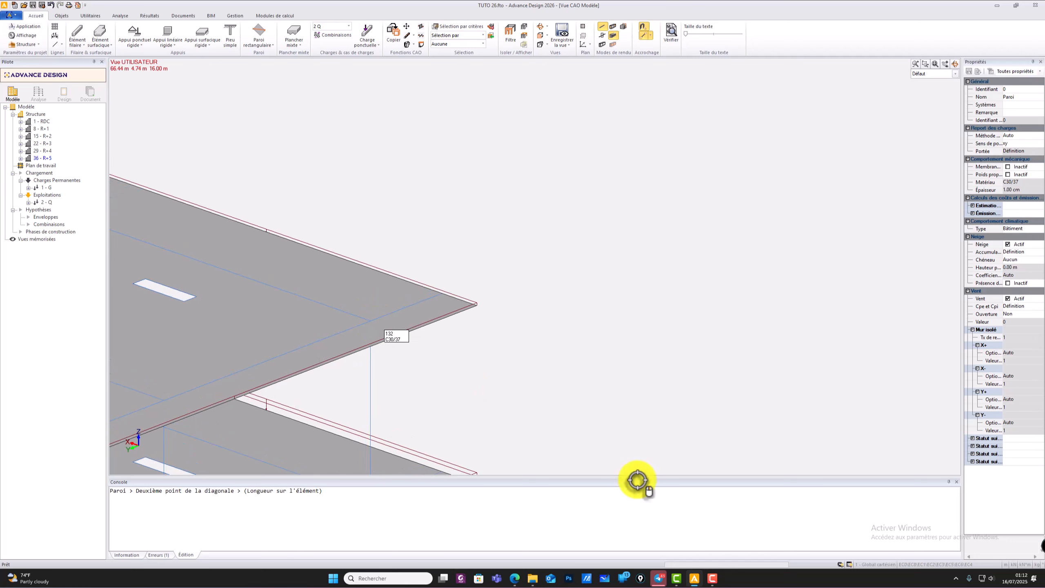
- Turn off the Centre and Proche object snap modes, keeping Extrémité, Milieu and Intersection active
{"action": "left_click", "coordinate": [841, 564]}
{"action": "right_click", "coordinate": [841, 563]}
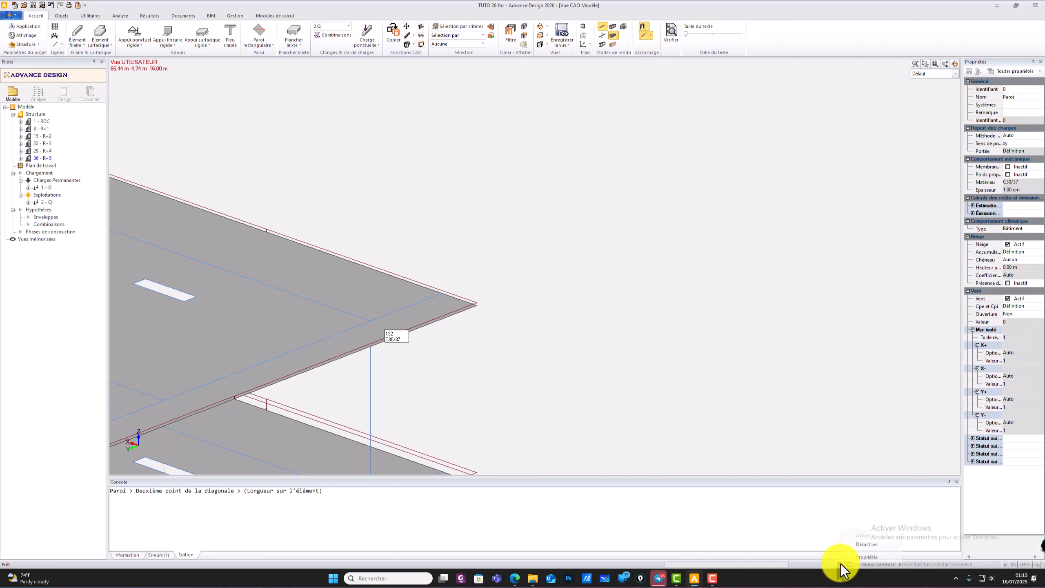
{"action": "left_click", "coordinate": [858, 554]}
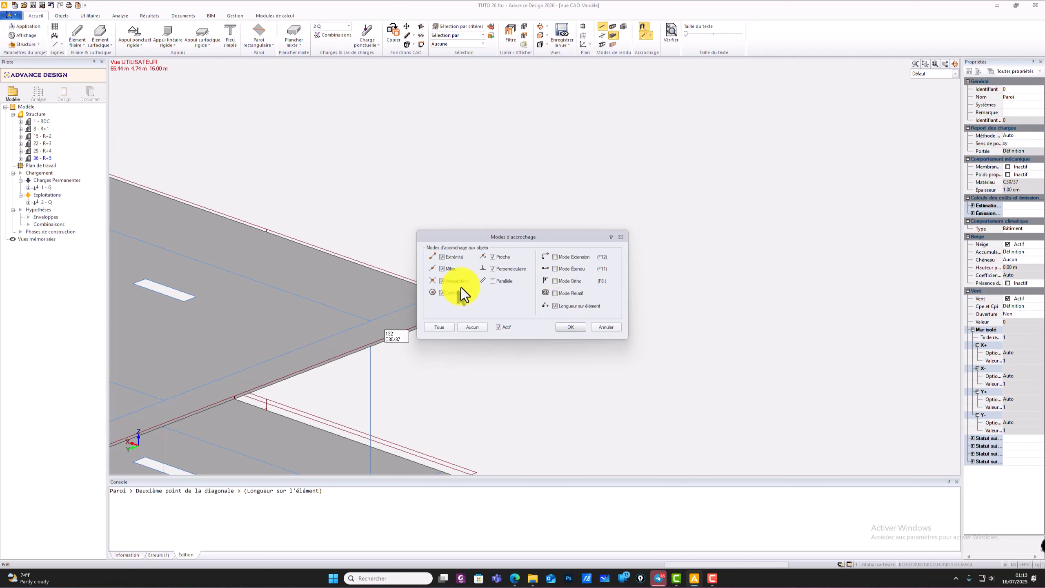
{"action": "left_click", "coordinate": [569, 327]}
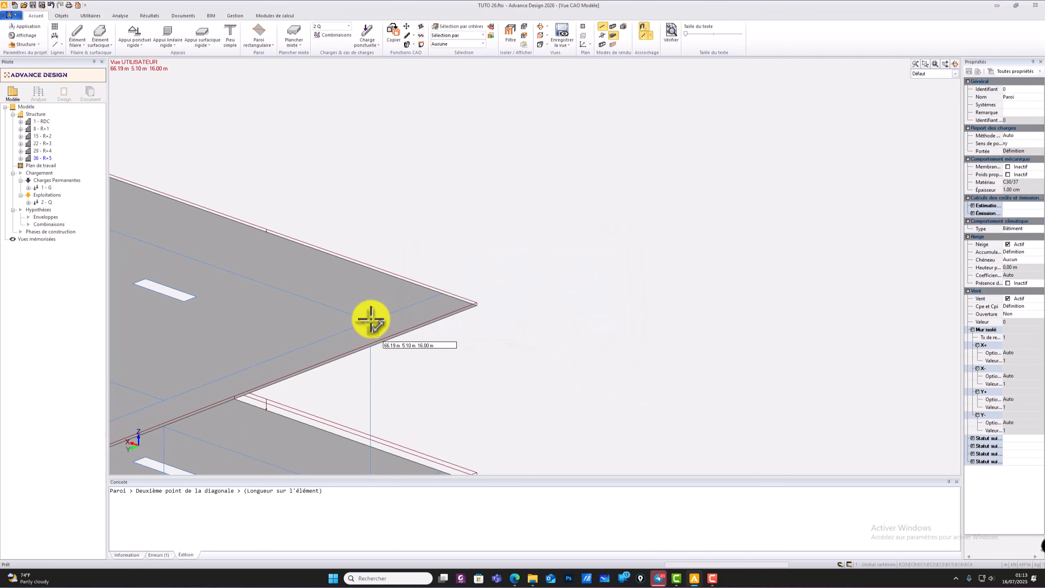
{"action": "scroll", "coordinate": [365, 333], "scroll_direction": "down", "scroll_amount": 3}
{"action": "scroll", "coordinate": [367, 330], "scroll_direction": "down", "scroll_amount": 1}
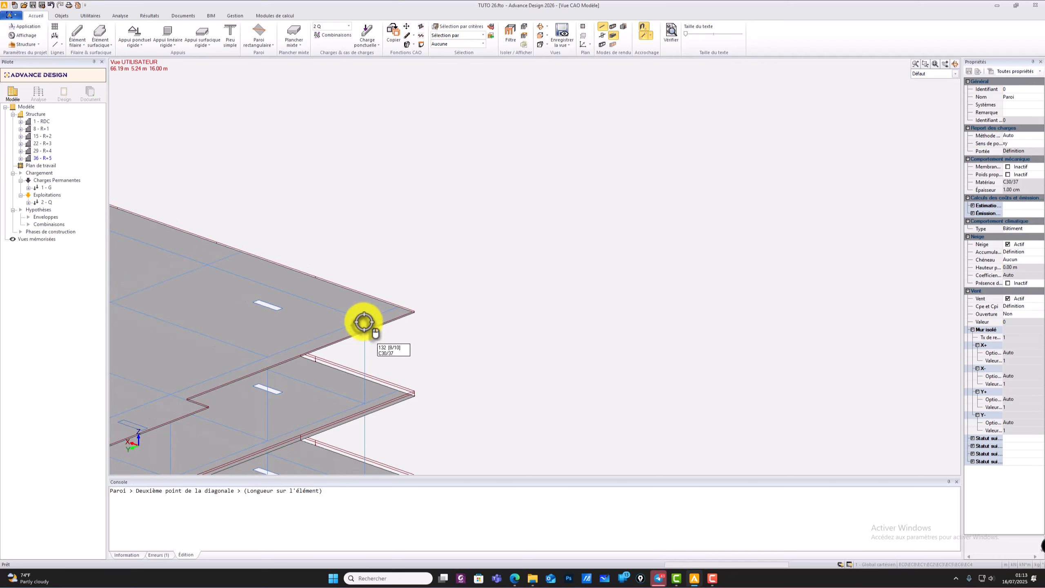
{"action": "scroll", "coordinate": [361, 322], "scroll_direction": "down", "scroll_amount": 1}
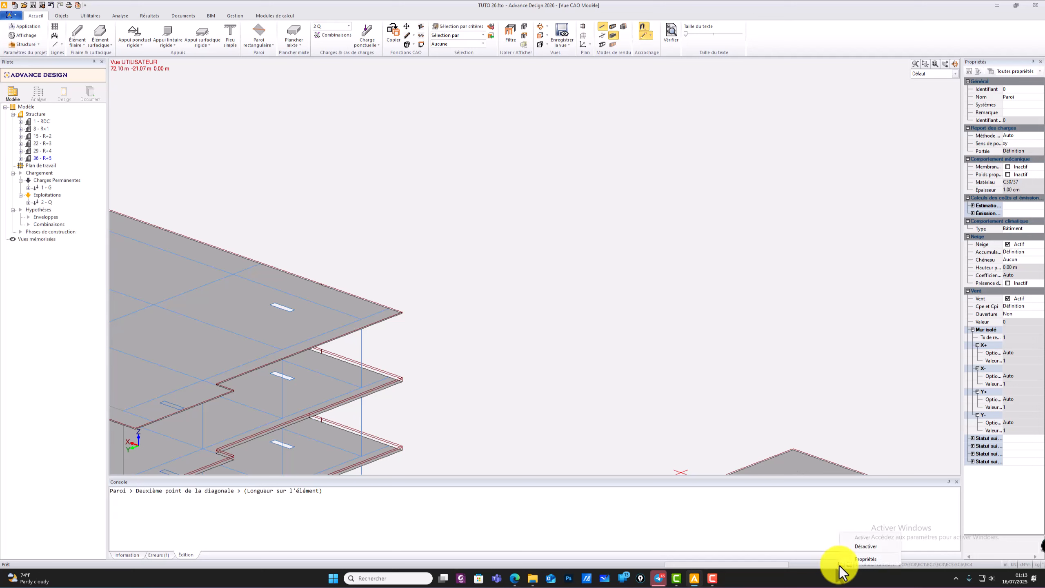
{"action": "left_click", "coordinate": [862, 559]}
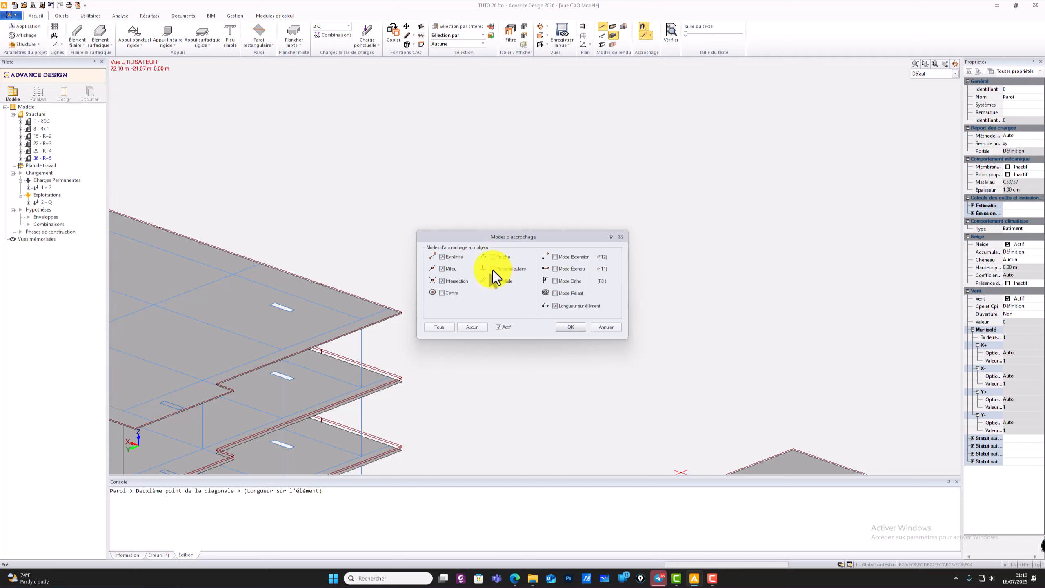
{"action": "left_click", "coordinate": [570, 327]}
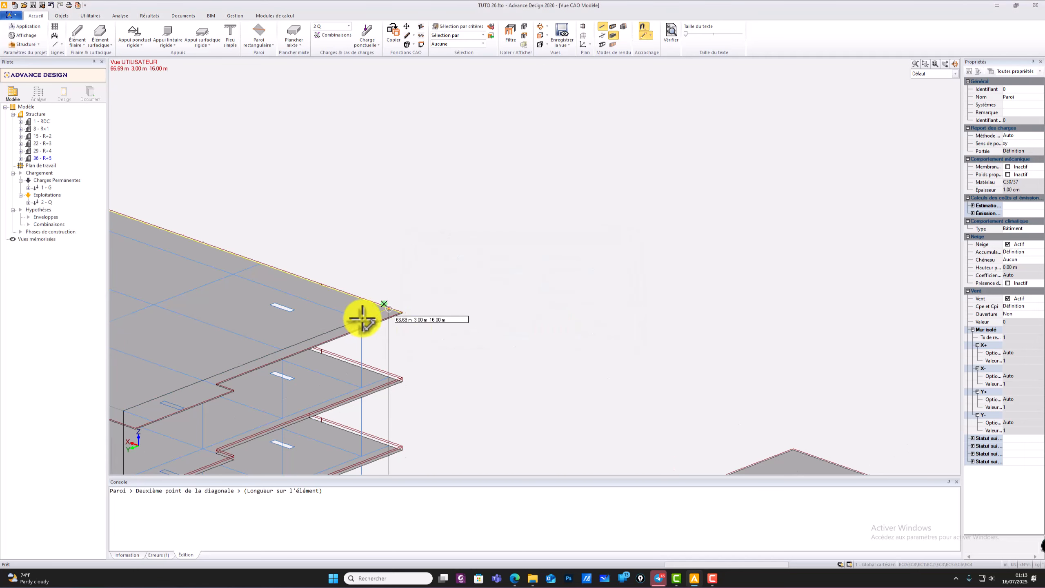
- Try to locate the load area's second diagonal point at the roof slab's corner, and cancel the load area
{"action": "scroll", "coordinate": [362, 319], "scroll_direction": "up", "scroll_amount": 2}
{"action": "scroll", "coordinate": [360, 321], "scroll_direction": "down", "scroll_amount": 5}
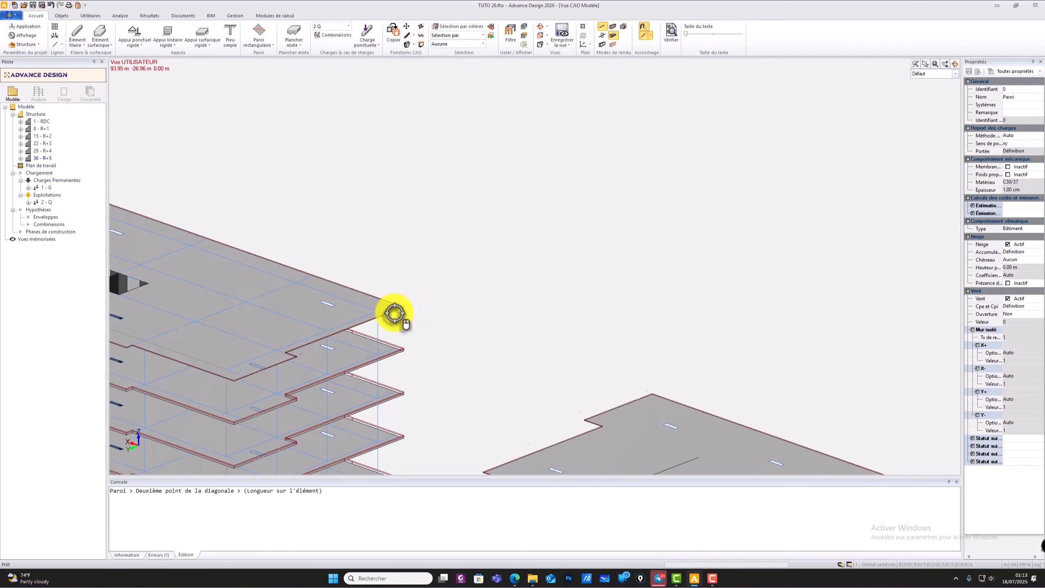
{"action": "scroll", "coordinate": [447, 315], "scroll_direction": "down", "scroll_amount": 1}
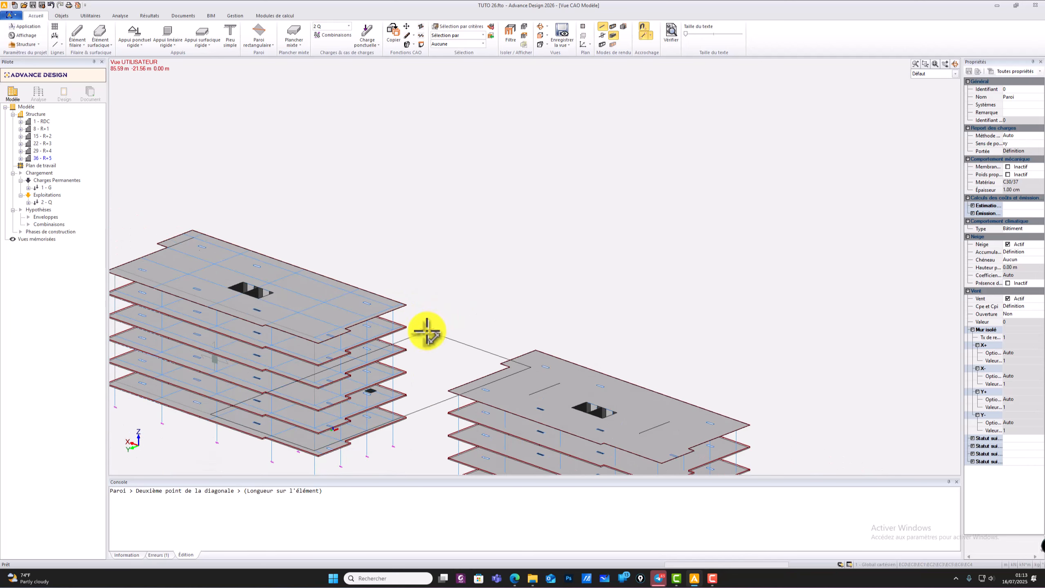
{"action": "right_click", "coordinate": [426, 328]}
{"action": "left_click", "coordinate": [450, 338]}
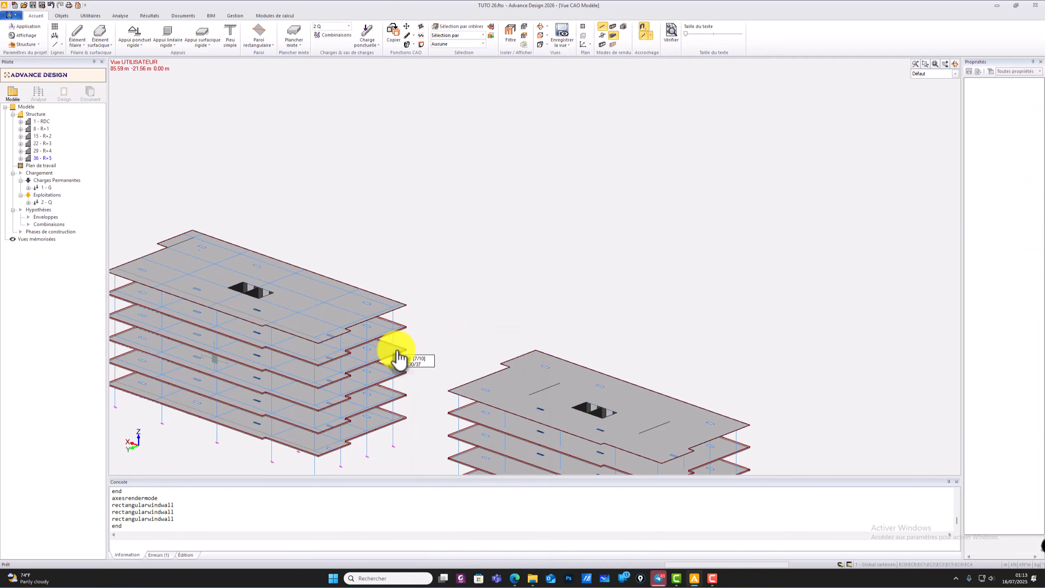
{"action": "scroll", "coordinate": [399, 337], "scroll_direction": "up", "scroll_amount": 3}
{"action": "left_click", "coordinate": [259, 33]}
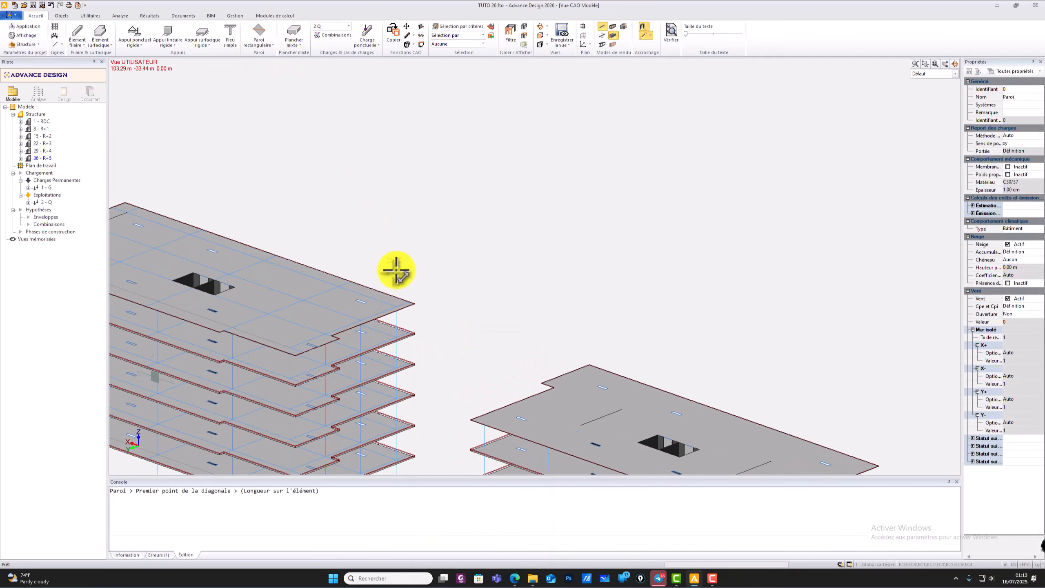
{"action": "scroll", "coordinate": [399, 312], "scroll_direction": "up", "scroll_amount": 3}
{"action": "scroll", "coordinate": [396, 325], "scroll_direction": "up", "scroll_amount": 4}
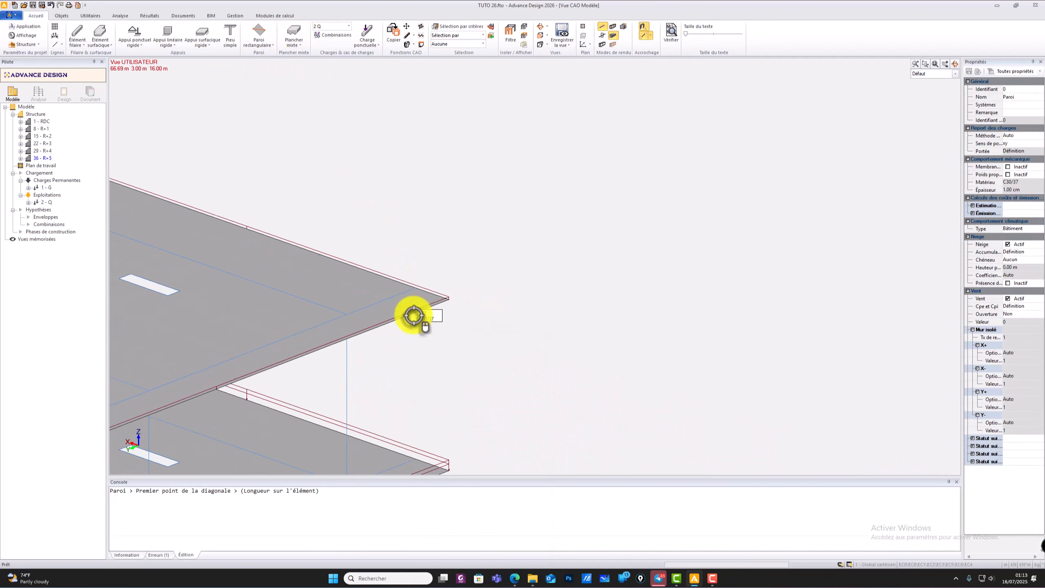
{"action": "scroll", "coordinate": [347, 317], "scroll_direction": "up", "scroll_amount": 1}
{"action": "scroll", "coordinate": [352, 310], "scroll_direction": "down", "scroll_amount": 2}
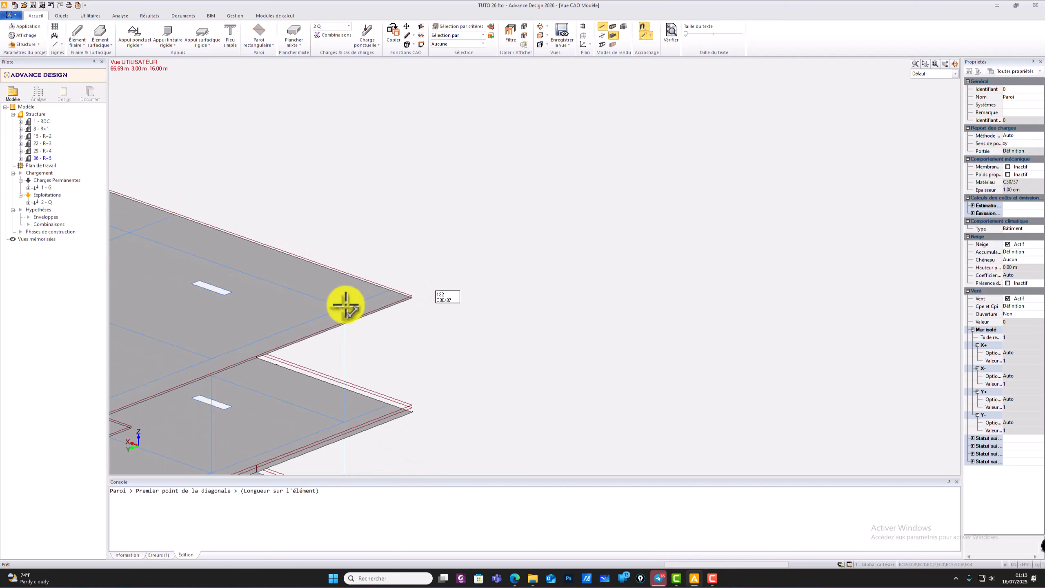
{"action": "scroll", "coordinate": [370, 288], "scroll_direction": "down", "scroll_amount": 3}
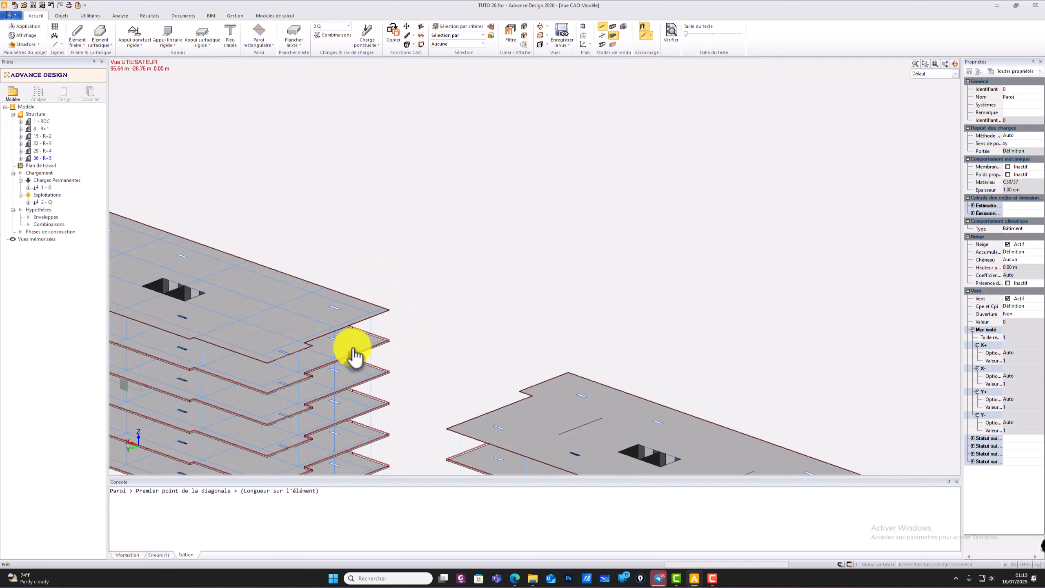
{"action": "key", "text": "Escape"}
- Display only the nearer block's roof slab, and restore the display of the whole model
{"action": "left_click", "coordinate": [320, 317]}
{"action": "scroll", "coordinate": [401, 310], "scroll_direction": "down", "scroll_amount": 4}
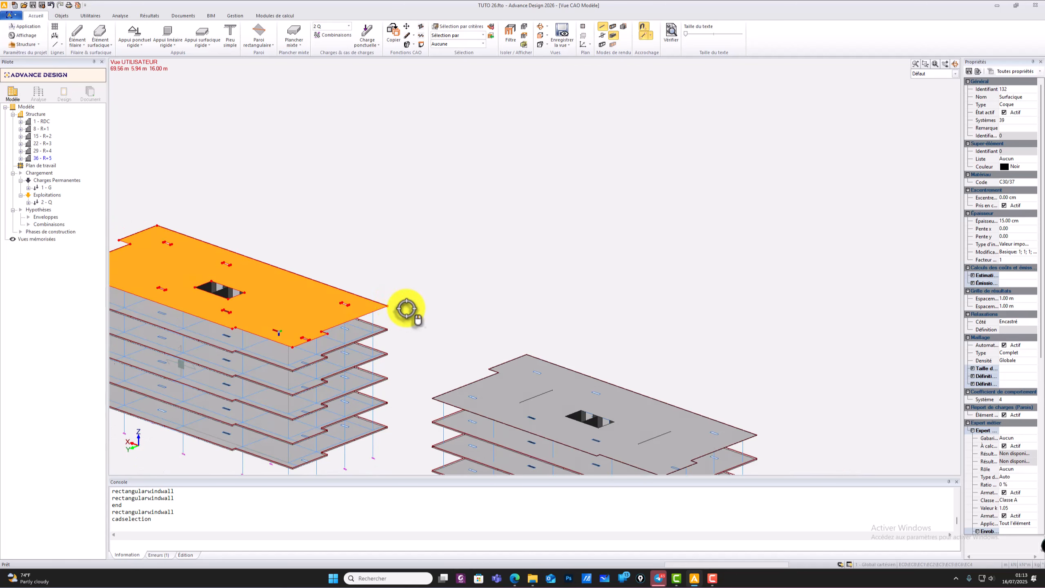
{"action": "scroll", "coordinate": [466, 347], "scroll_direction": "up", "scroll_amount": 1}
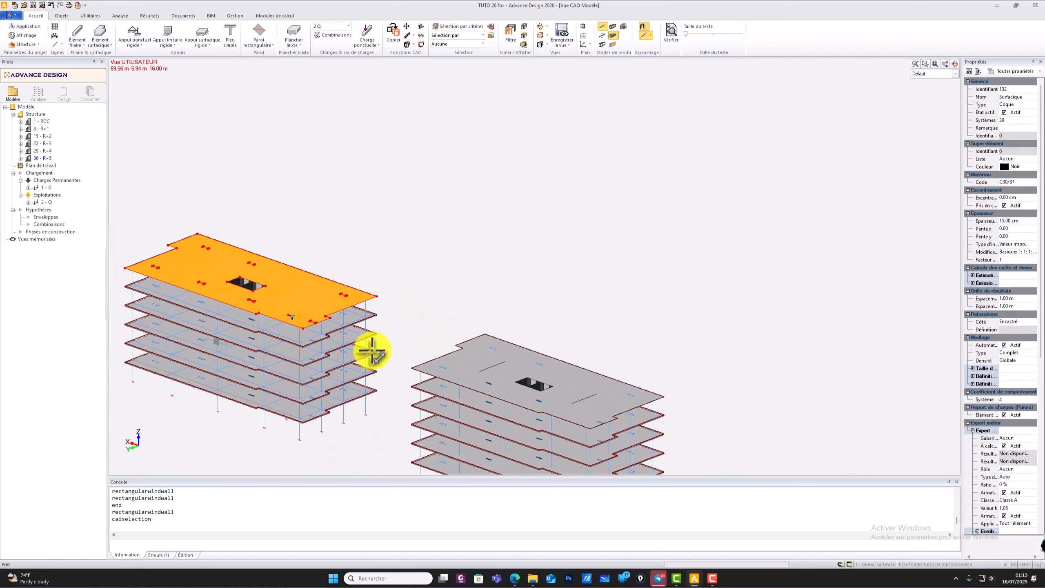
{"action": "left_click", "coordinate": [511, 35]}
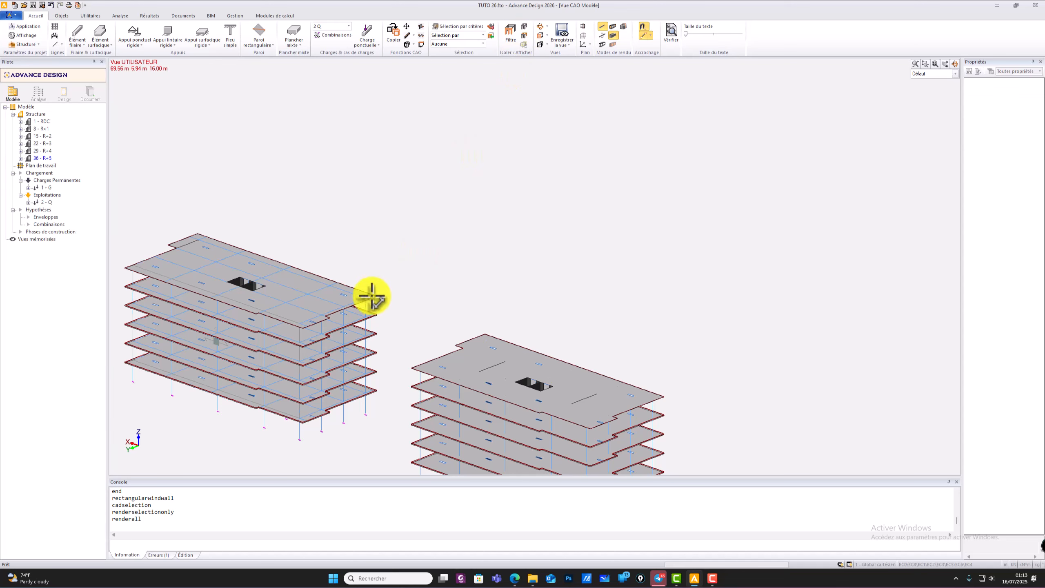
- Hide the nearer block's six slabs, from the roof down to the lowest floor, leaving its columns and core exposed
{"action": "scroll", "coordinate": [350, 298], "scroll_direction": "up", "scroll_amount": 2}
{"action": "left_click", "coordinate": [323, 318]}
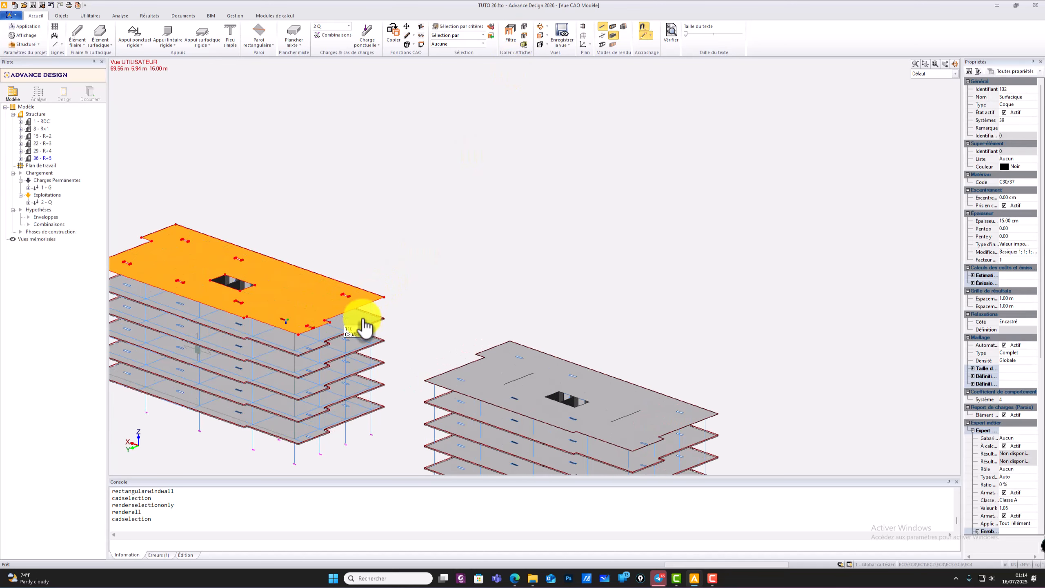
{"action": "left_click", "coordinate": [349, 327]}
{"action": "left_click", "coordinate": [353, 349]}
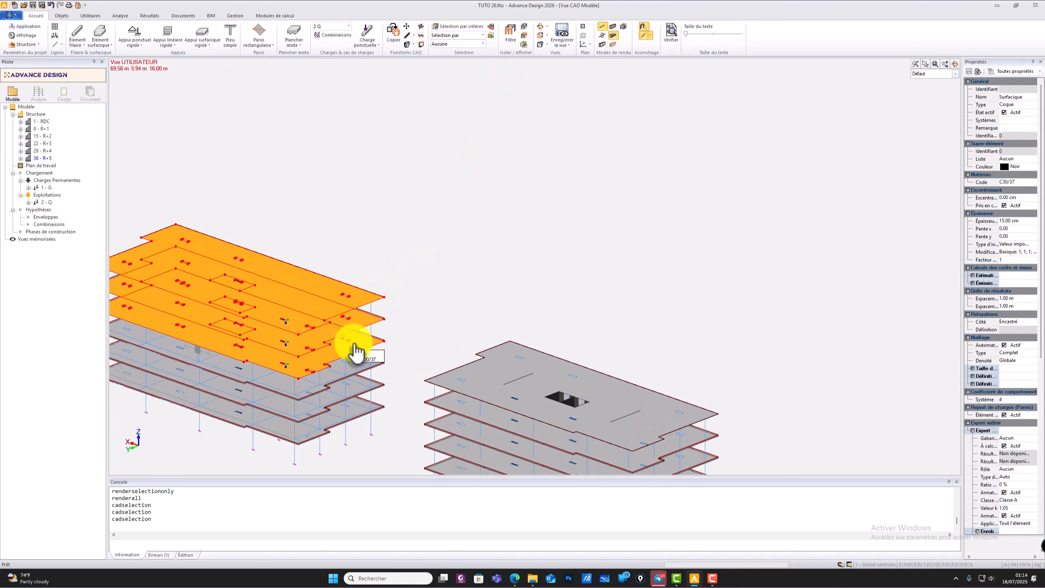
{"action": "left_click", "coordinate": [356, 372]}
{"action": "left_click", "coordinate": [354, 391]}
{"action": "left_click", "coordinate": [353, 416]}
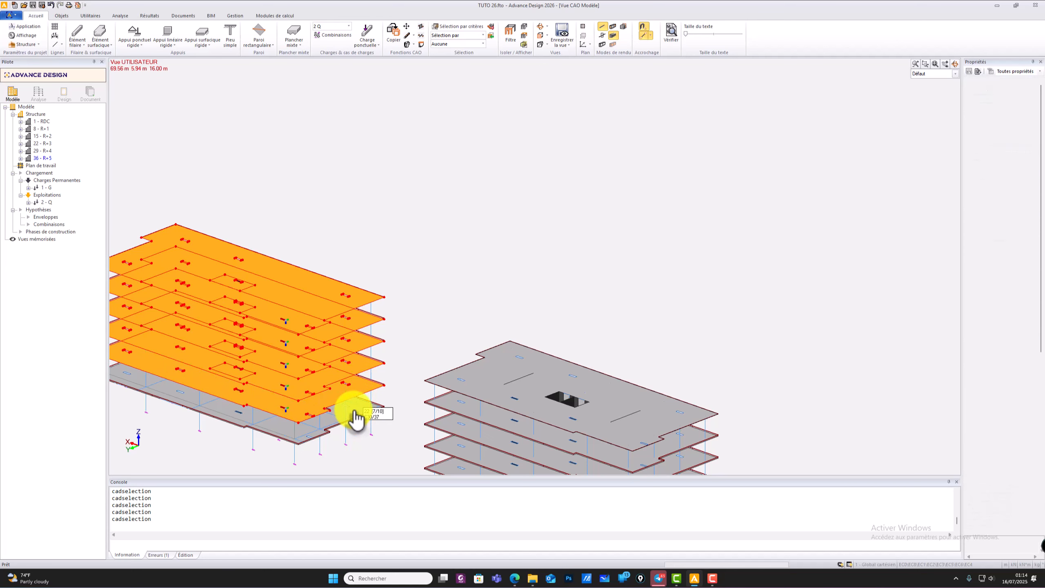
{"action": "left_click", "coordinate": [523, 40]}
{"action": "middle_click_drag", "start_coordinate": [376, 325], "coordinate": [420, 273]}
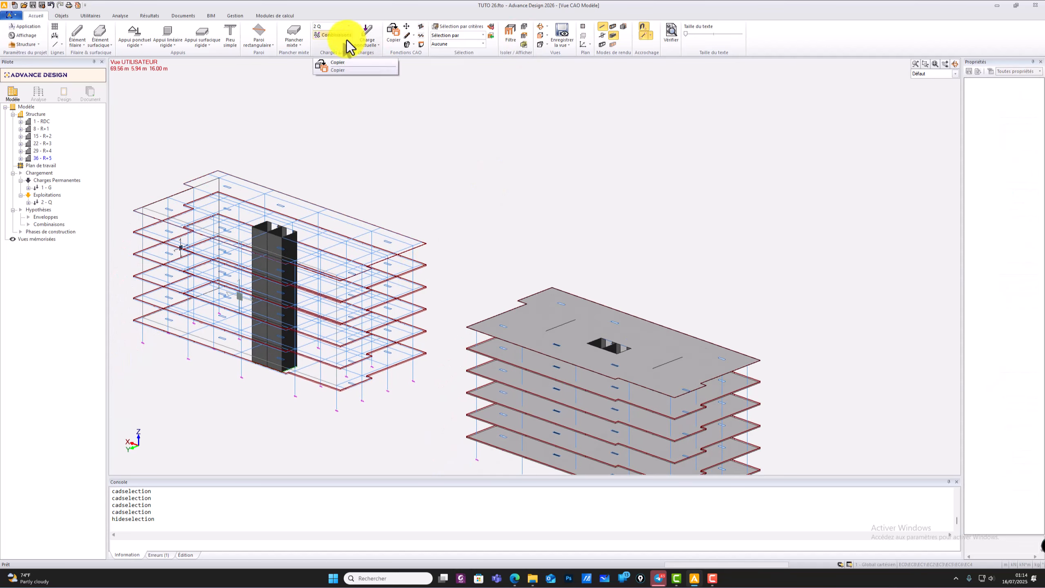
- Create a rectangular load area on the nearer block's end facade facing the other block, spanning diagonally from roof level to the base
{"action": "left_click", "coordinate": [262, 33]}
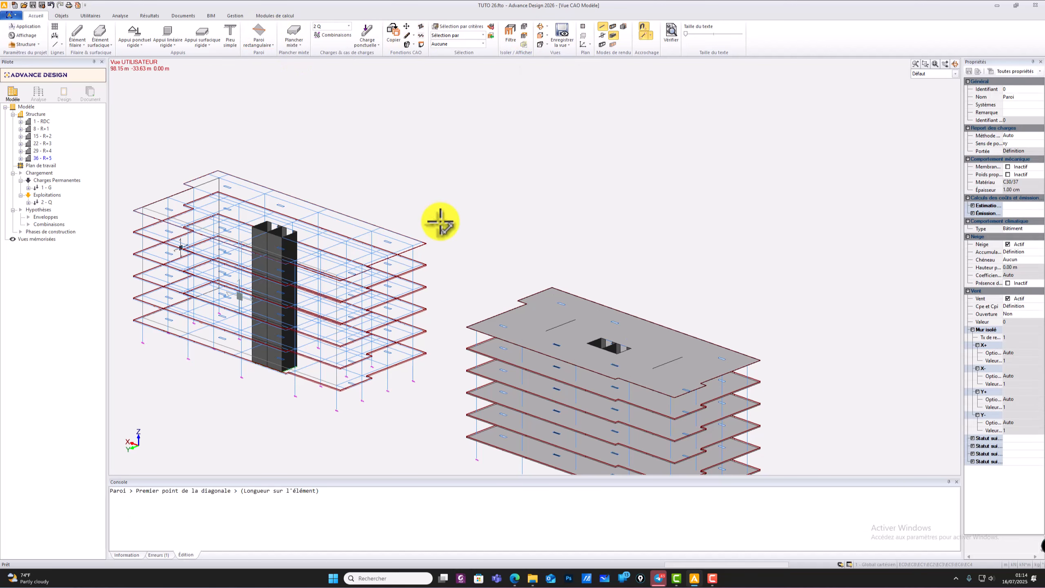
{"action": "left_click", "coordinate": [412, 262]}
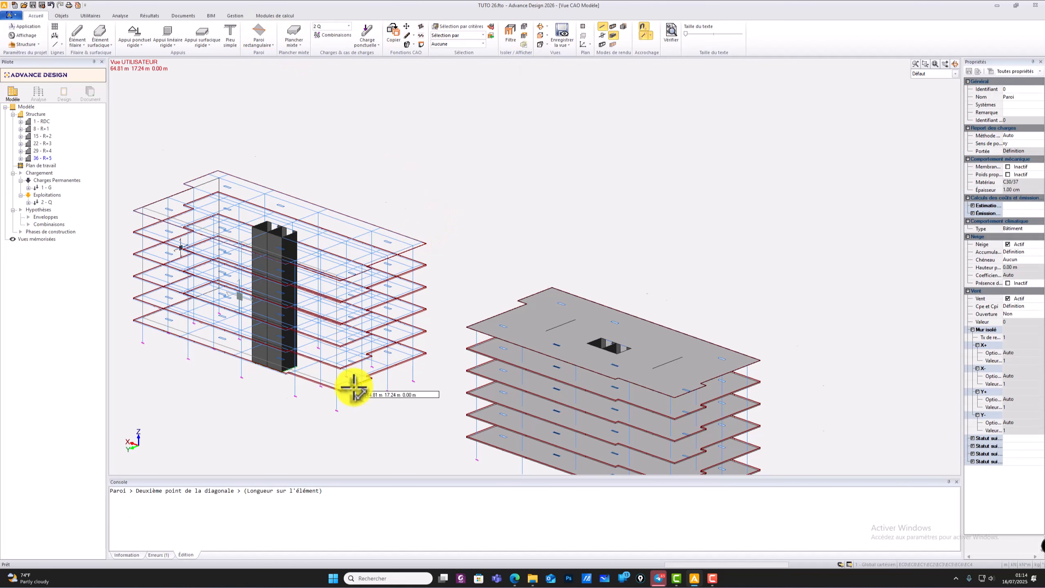
{"action": "scroll", "coordinate": [350, 385], "scroll_direction": "up", "scroll_amount": 4}
{"action": "left_click", "coordinate": [329, 389]}
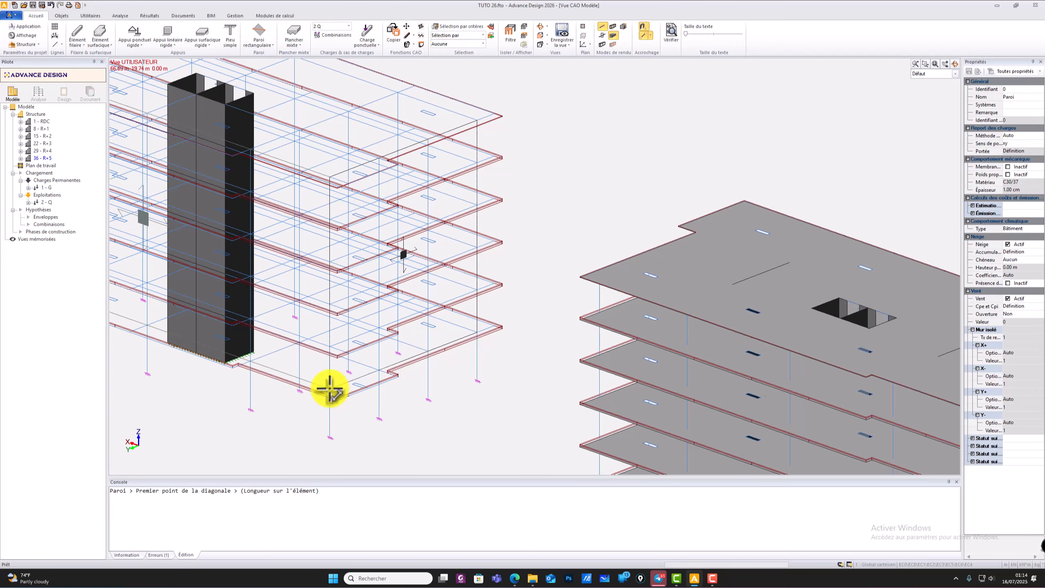
- Create a rectangular load area covering the remaining long facade of the block with hidden slabs, using two opposite corners
{"action": "scroll", "coordinate": [408, 315], "scroll_direction": "down", "scroll_amount": 5}
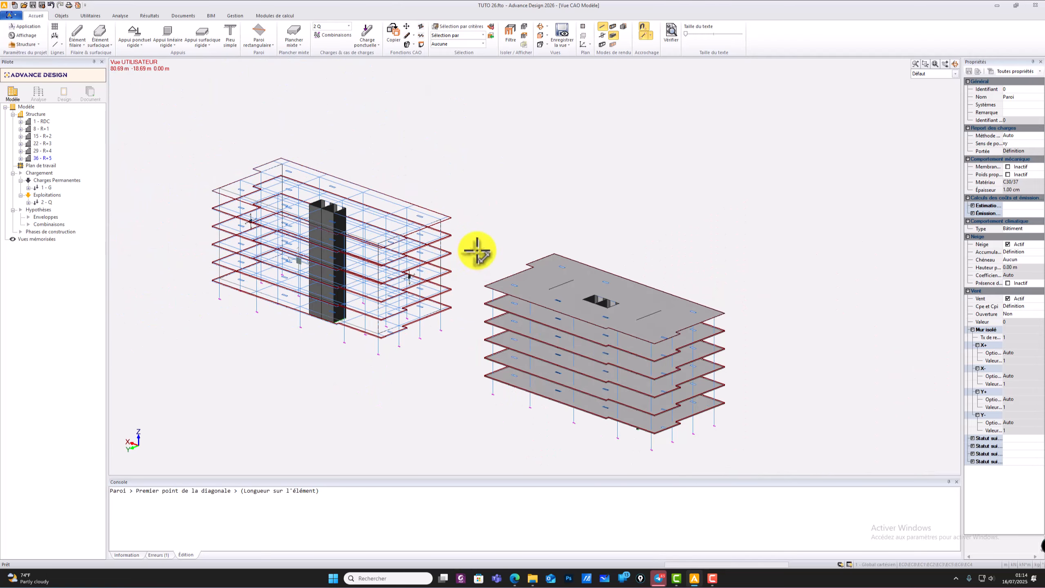
{"action": "middle_click_drag", "start_coordinate": [487, 241], "coordinate": [630, 318], "text": "shift"}
{"action": "middle_click_drag", "start_coordinate": [630, 318], "coordinate": [466, 398]}
{"action": "scroll", "coordinate": [459, 345], "scroll_direction": "up", "scroll_amount": 3}
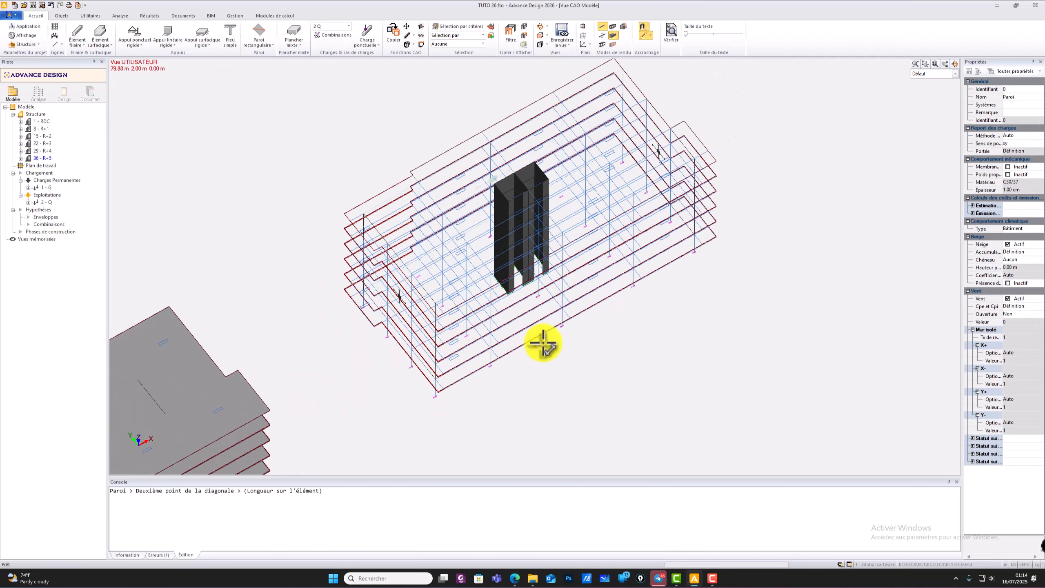
{"action": "scroll", "coordinate": [545, 343], "scroll_direction": "down", "scroll_amount": 3}
{"action": "scroll", "coordinate": [663, 258], "scroll_direction": "up", "scroll_amount": 3}
{"action": "scroll", "coordinate": [663, 258], "scroll_direction": "up", "scroll_amount": 5}
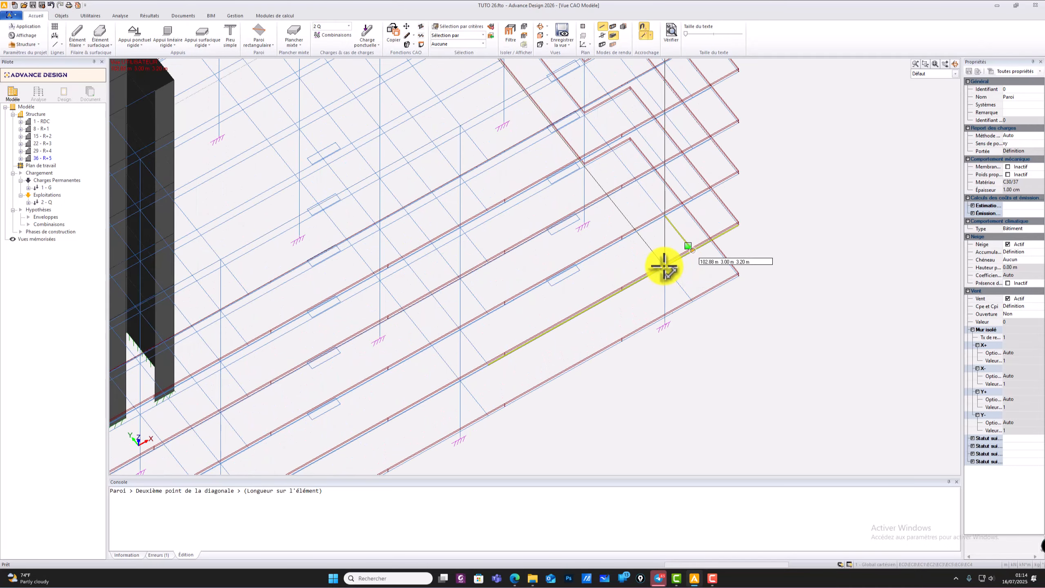
{"action": "scroll", "coordinate": [664, 267], "scroll_direction": "up", "scroll_amount": 3}
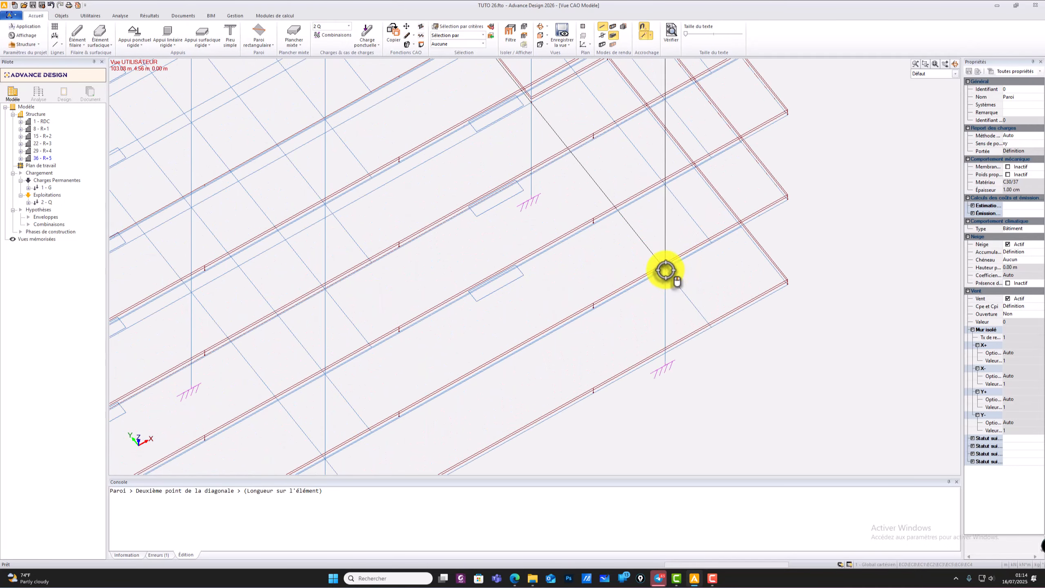
{"action": "left_click", "coordinate": [665, 270]}
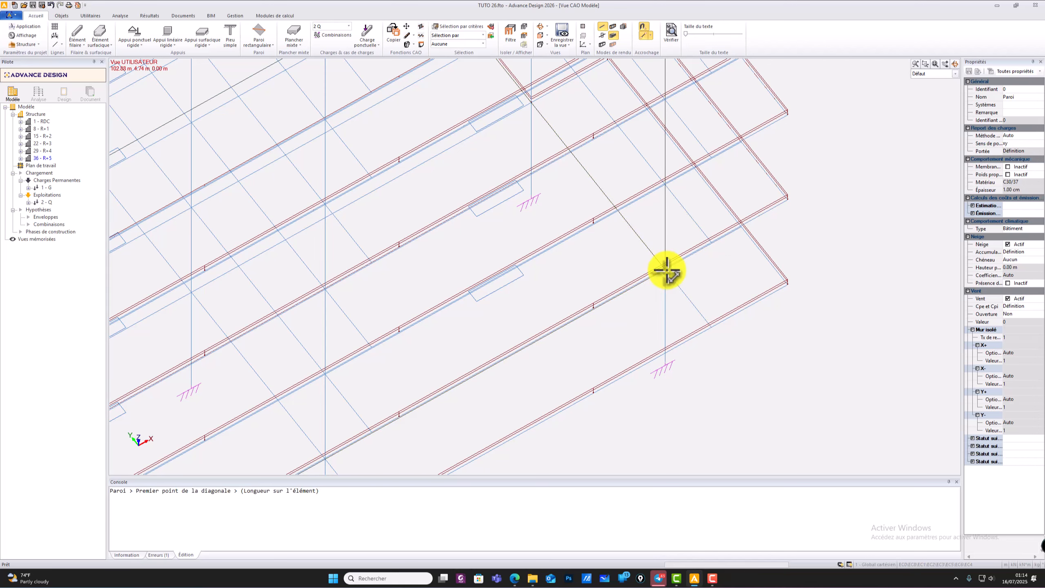
- Restore the display of the whole model and view both blocks from the side
{"action": "scroll", "coordinate": [637, 282], "scroll_direction": "down", "scroll_amount": 8}
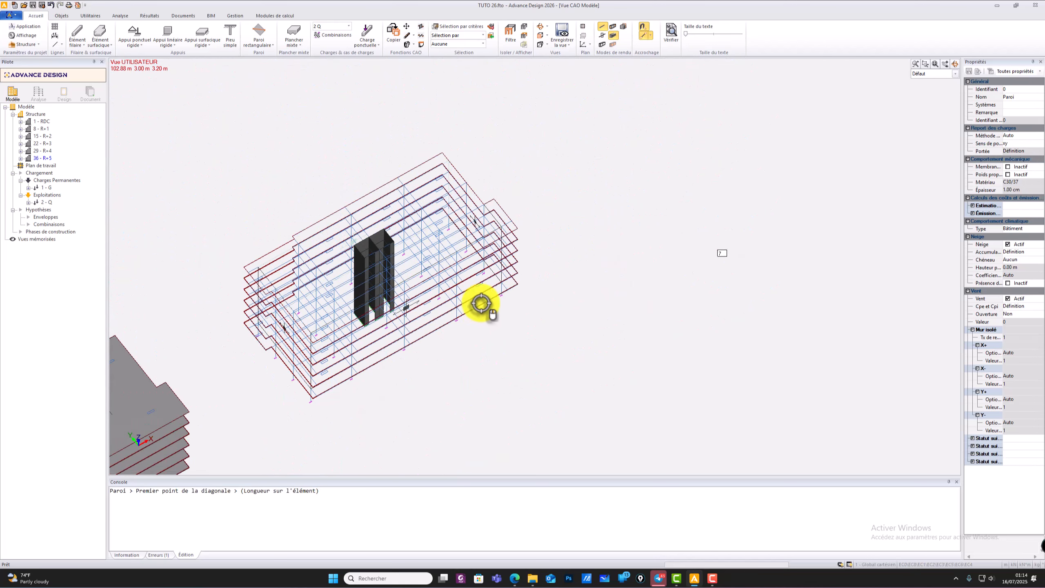
{"action": "left_click", "coordinate": [528, 33]}
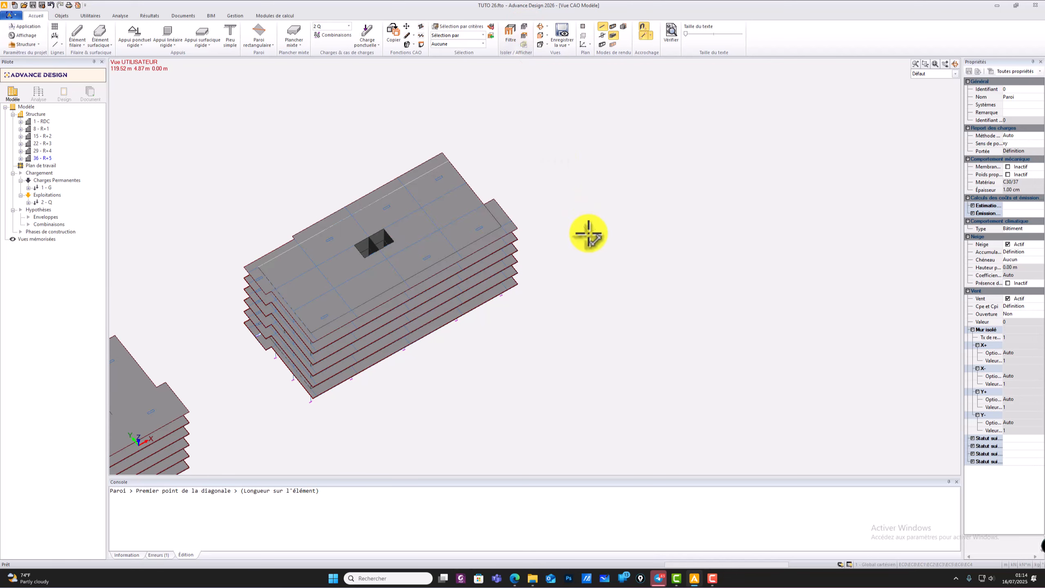
{"action": "scroll", "coordinate": [584, 251], "scroll_direction": "down", "scroll_amount": 3}
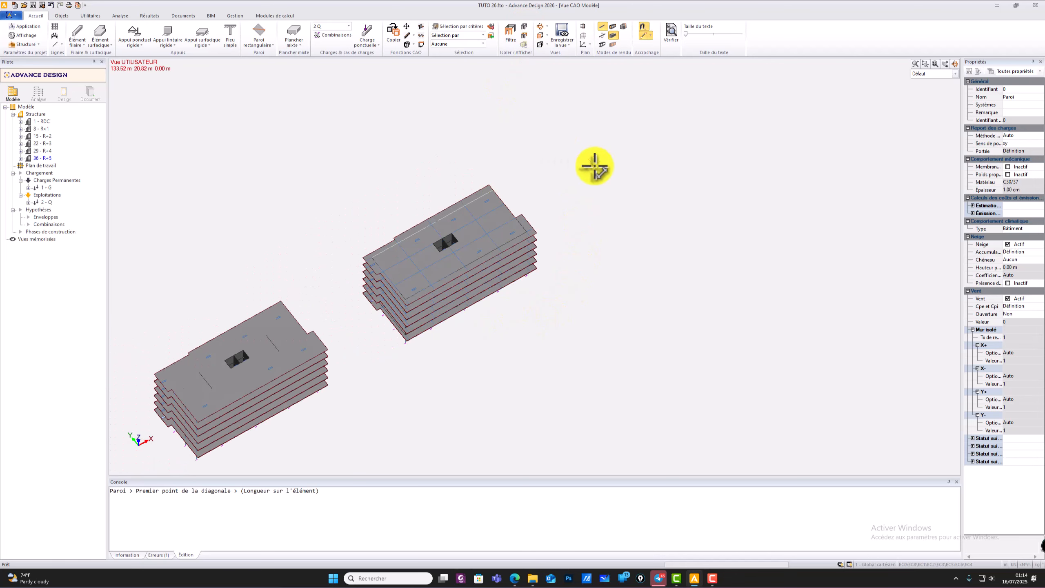
{"action": "middle_click_drag", "start_coordinate": [605, 169], "coordinate": [580, 243], "text": "shift"}
{"action": "scroll", "coordinate": [368, 351], "scroll_direction": "up", "scroll_amount": 4}
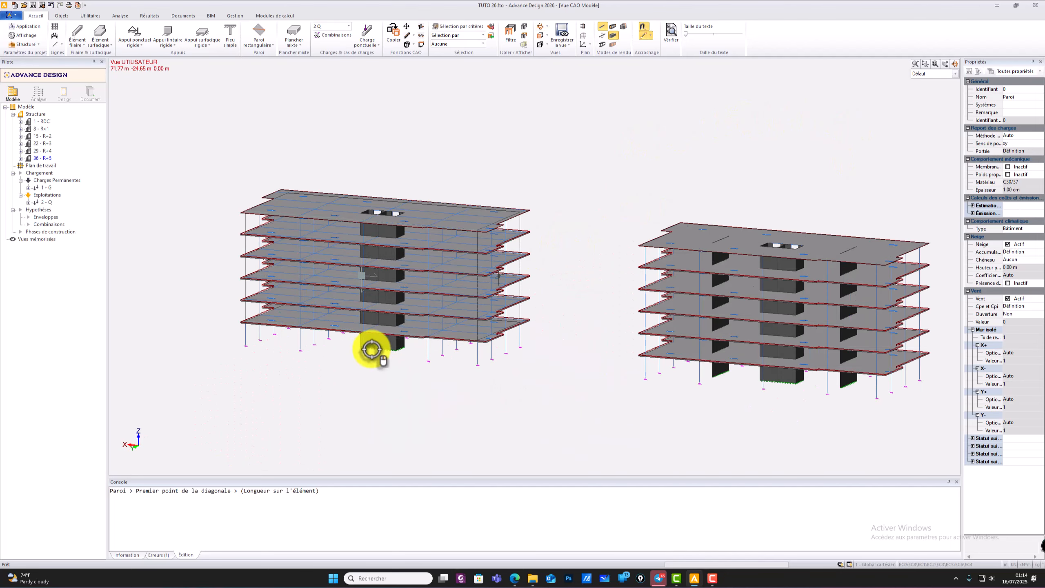
- Create a wind load case family of type Vents EN 1991-1-4 NF
{"action": "left_click", "coordinate": [350, 27]}
{"action": "left_click", "coordinate": [345, 55]}
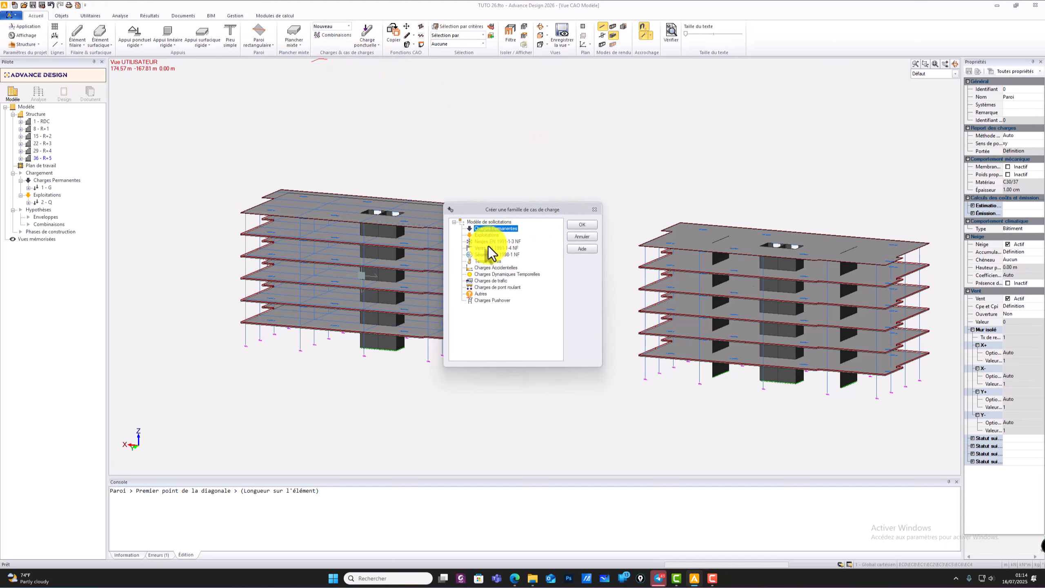
{"action": "left_click", "coordinate": [578, 225]}
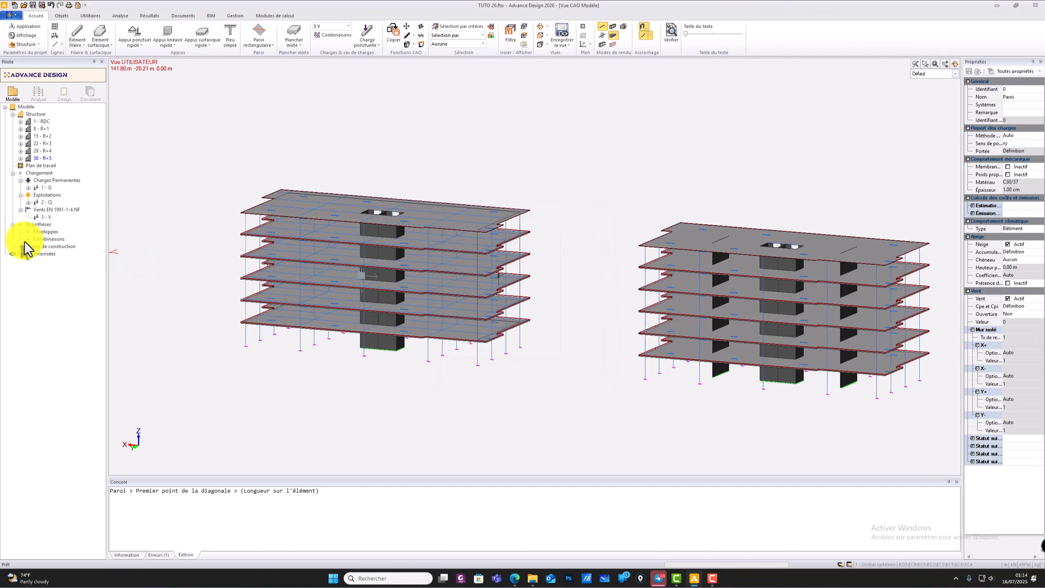
{"action": "left_click", "coordinate": [46, 217]}
{"action": "right_click", "coordinate": [46, 218]}
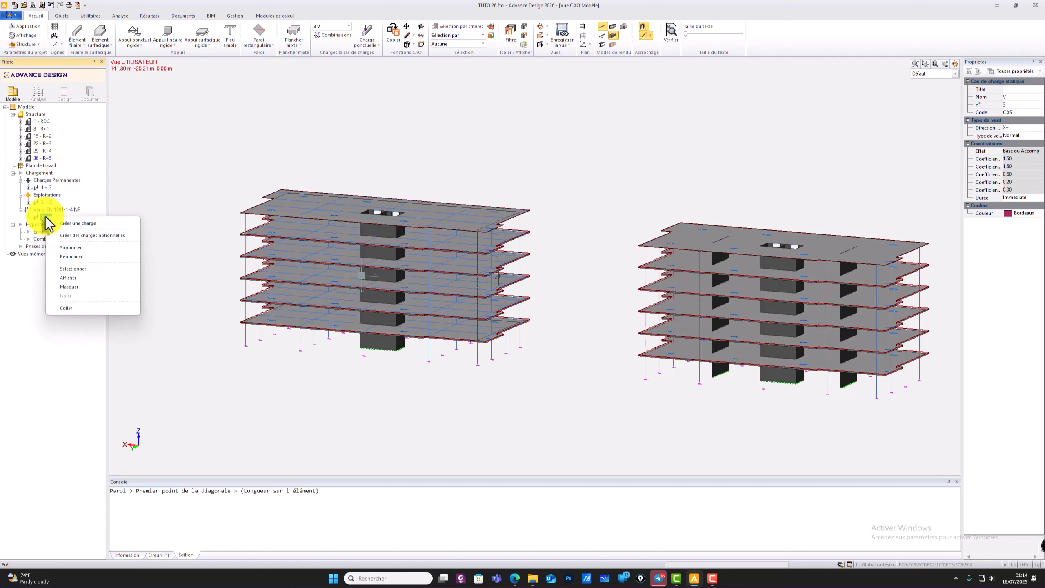
{"action": "left_click", "coordinate": [78, 224]}
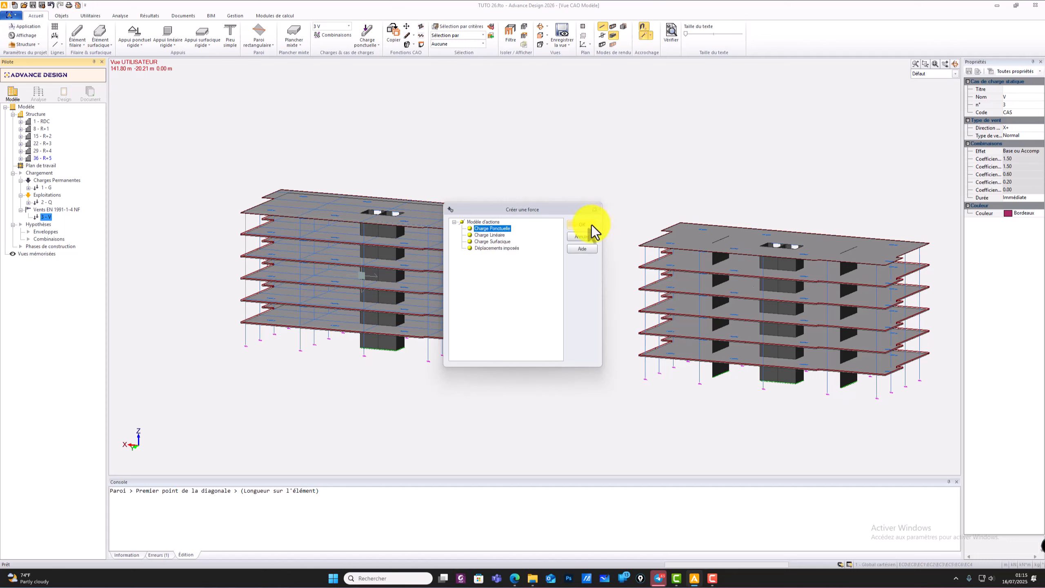
{"action": "left_click", "coordinate": [591, 225]}
- Examine the commands available for the Vents EN 1991-1-4 NF family and for its load case V
{"action": "left_click", "coordinate": [48, 210]}
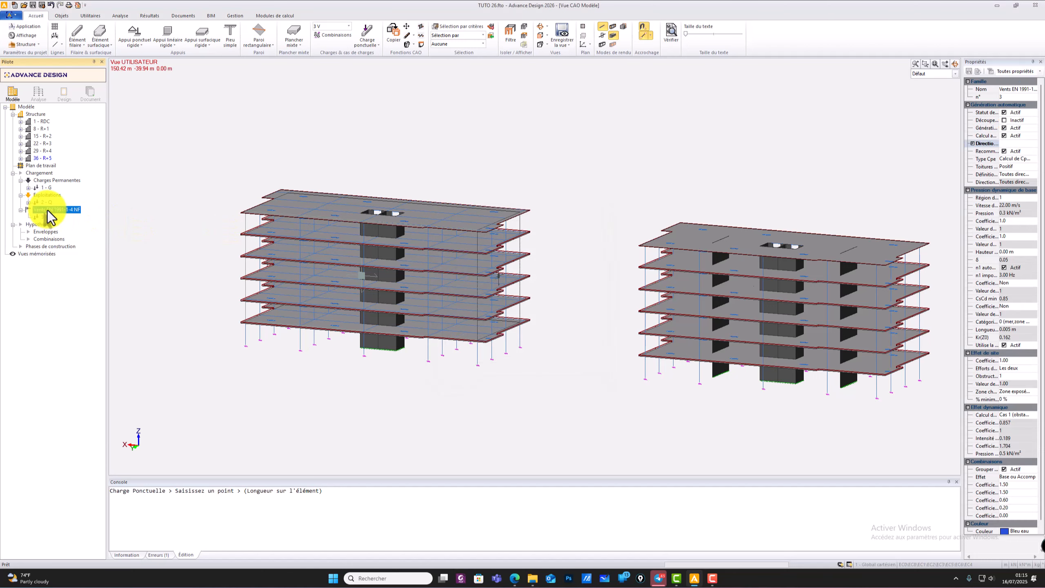
{"action": "right_click", "coordinate": [48, 210]}
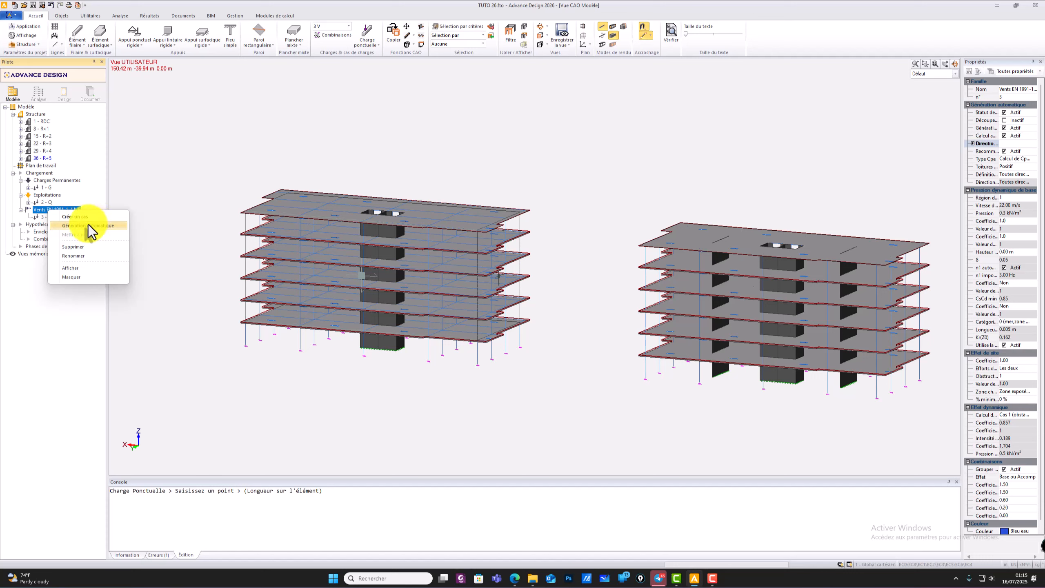
{"action": "left_click", "coordinate": [42, 218]}
{"action": "right_click", "coordinate": [40, 218]}
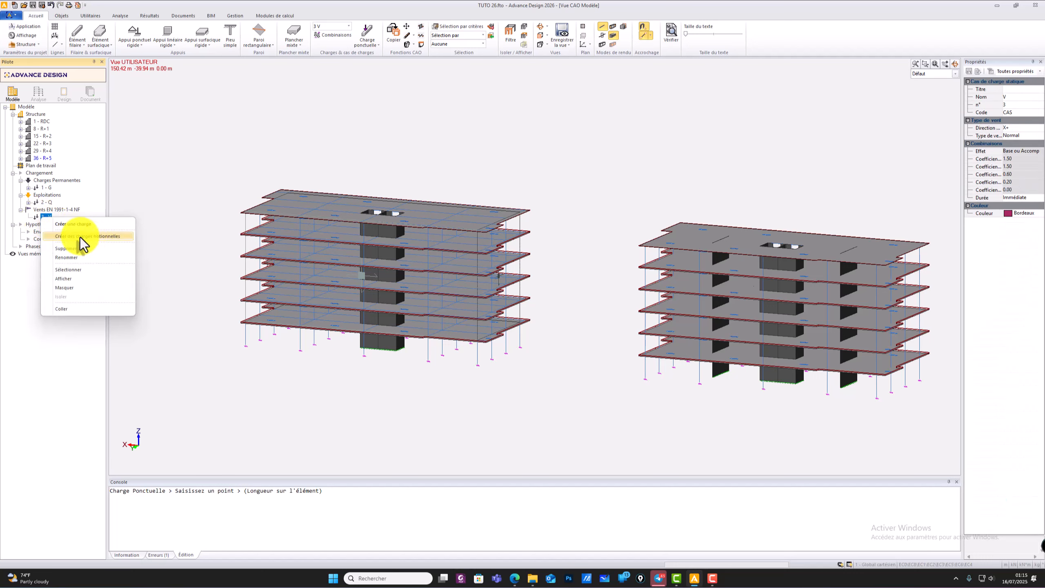
- Automatically generate the wind loads for the Vents EN 1991-1-4 NF load family
{"action": "left_click", "coordinate": [39, 211]}
{"action": "right_click", "coordinate": [39, 211]}
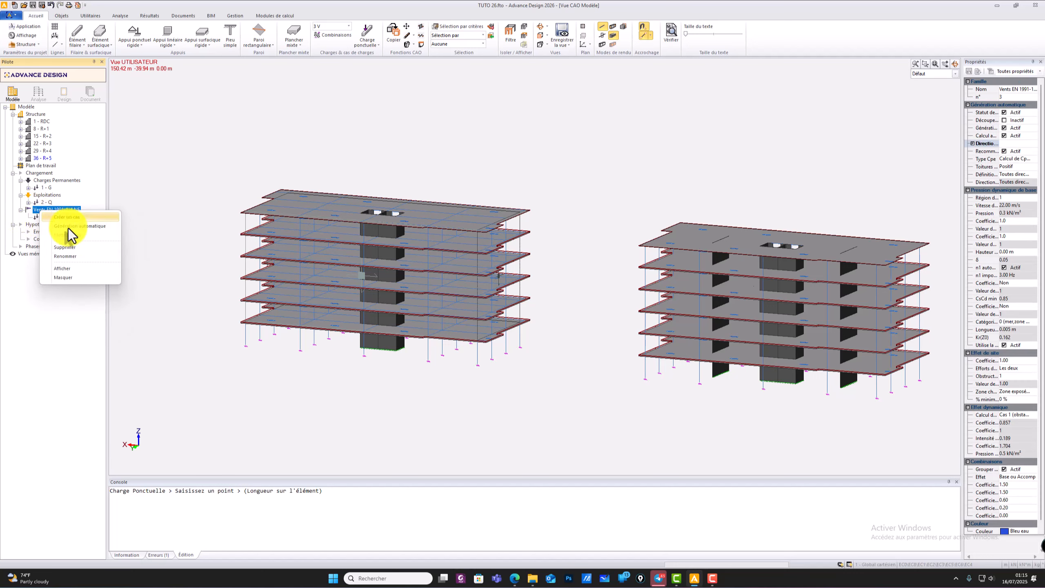
{"action": "left_click", "coordinate": [86, 226]}
- Run the model verification and close its report
{"action": "scroll", "coordinate": [259, 247], "scroll_direction": "up", "scroll_amount": 6}
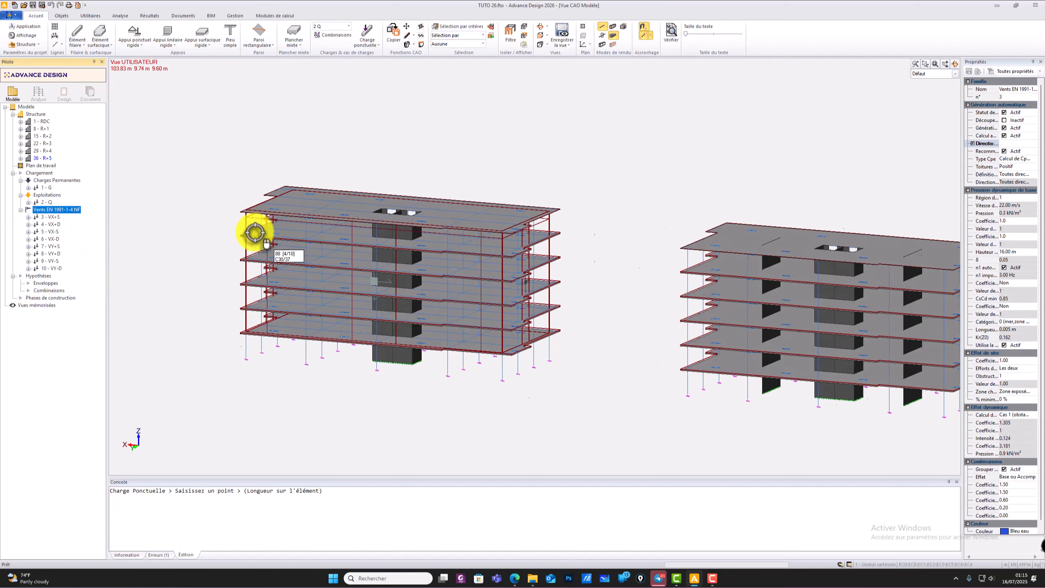
{"action": "scroll", "coordinate": [265, 275], "scroll_direction": "down", "scroll_amount": 8}
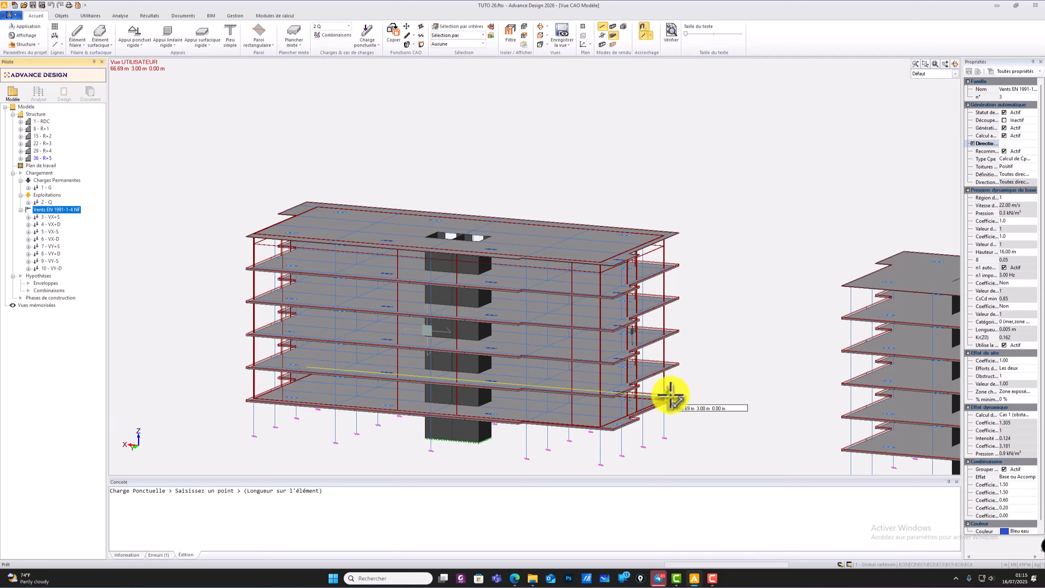
{"action": "middle_click_drag", "start_coordinate": [687, 381], "coordinate": [559, 420], "text": "shift"}
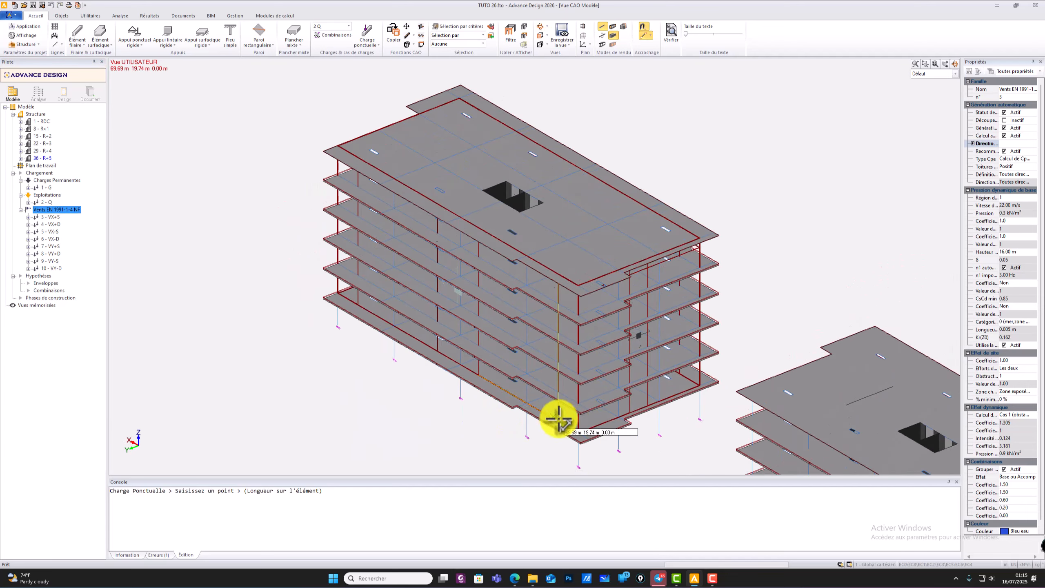
{"action": "scroll", "coordinate": [639, 404], "scroll_direction": "up", "scroll_amount": 4}
{"action": "scroll", "coordinate": [600, 391], "scroll_direction": "down", "scroll_amount": 8}
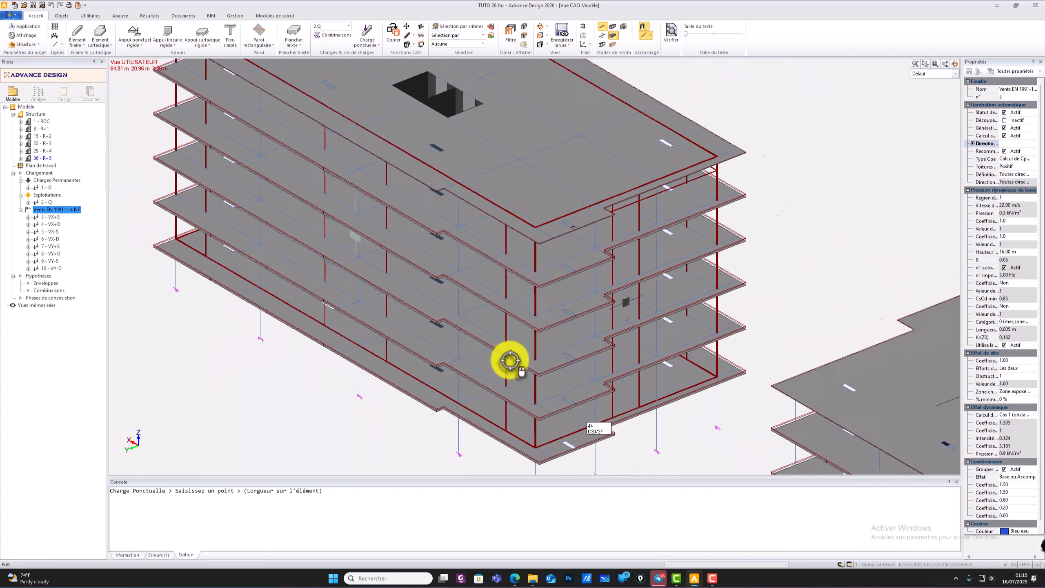
{"action": "middle_click_drag", "start_coordinate": [426, 320], "coordinate": [234, 343], "text": "shift"}
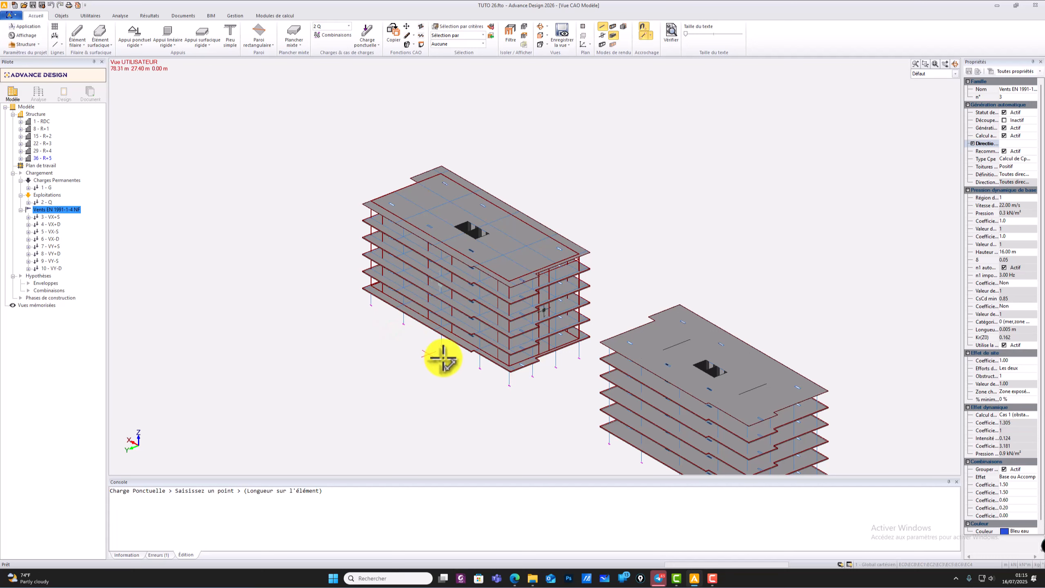
{"action": "middle_click_drag", "start_coordinate": [401, 350], "coordinate": [345, 317]}
{"action": "left_click", "coordinate": [671, 37]}
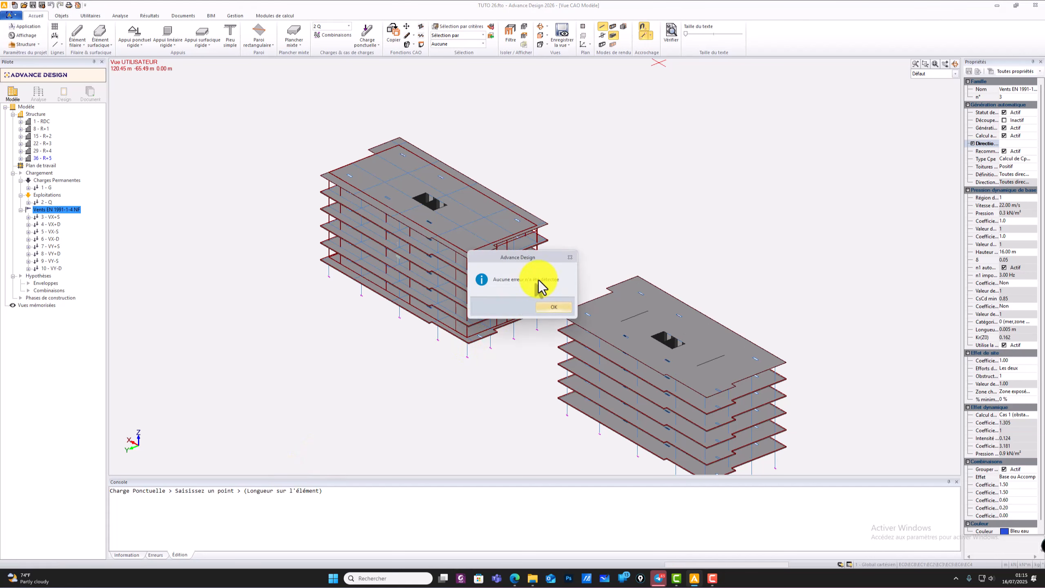
{"action": "left_click", "coordinate": [554, 307]}
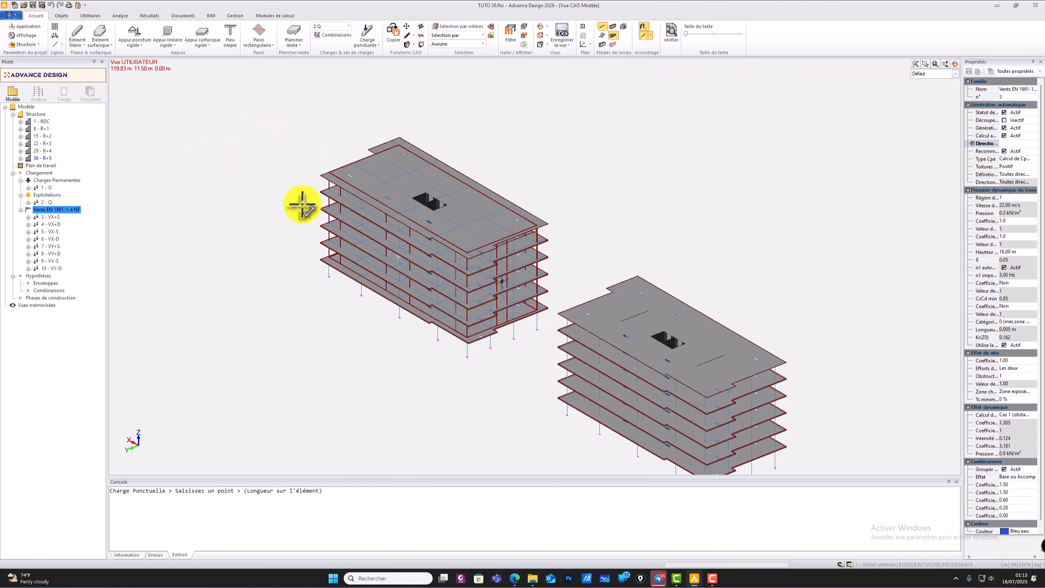
- Generate simplified EN 1990 combinations with Category A imposed loads as base action, and update the load case codes
{"action": "left_click", "coordinate": [333, 36]}
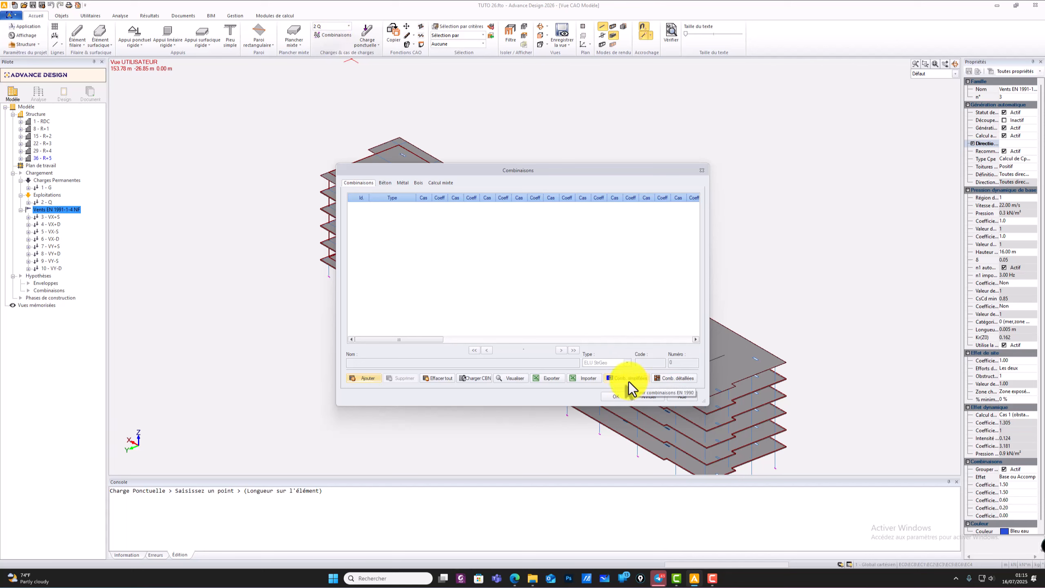
{"action": "left_click", "coordinate": [628, 379]}
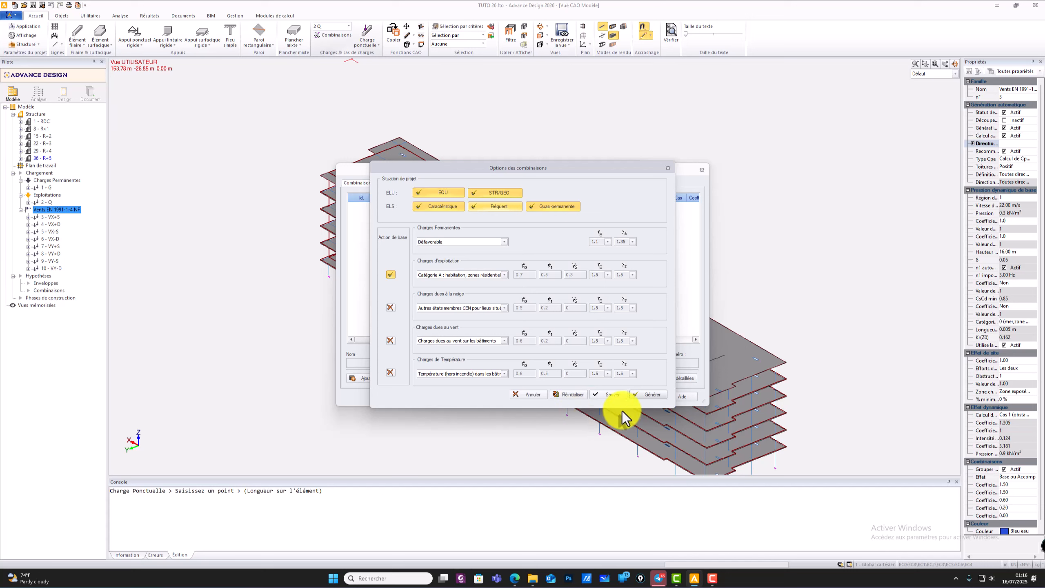
{"action": "left_click", "coordinate": [643, 395]}
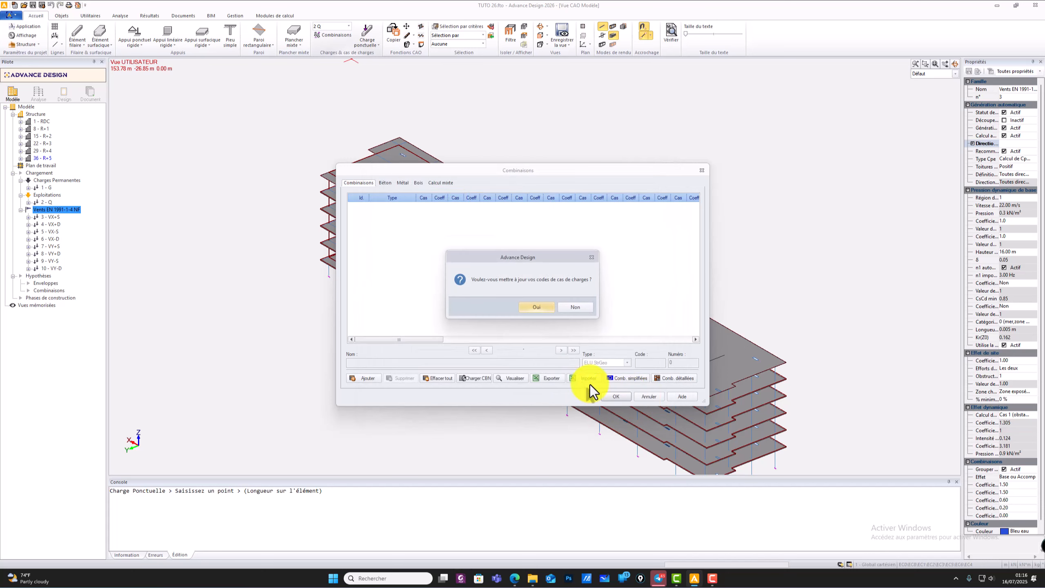
{"action": "left_click", "coordinate": [536, 307]}
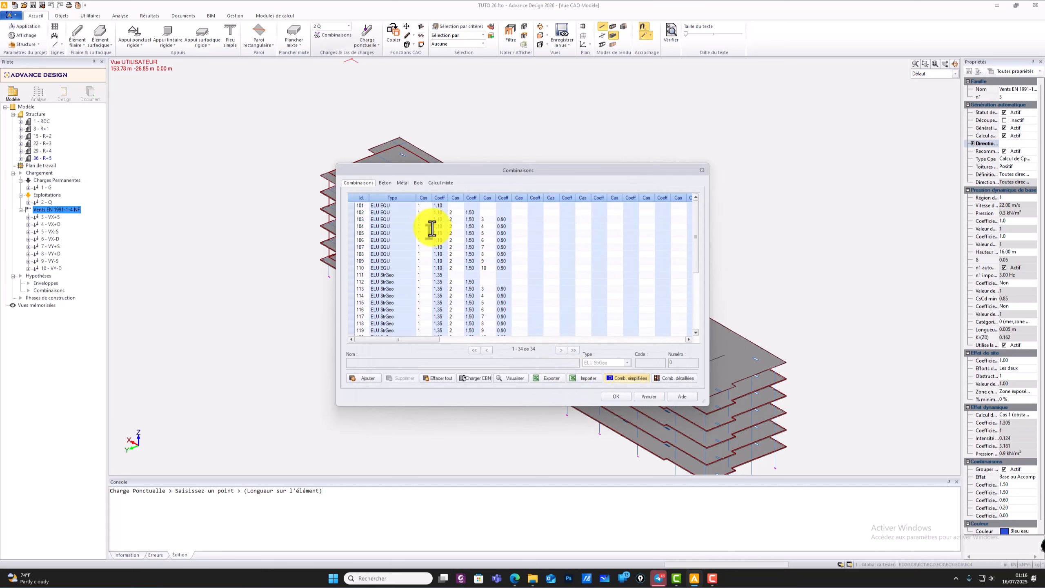
- Review the generated combinations, including the concrete ones, and accept the combination list
{"action": "scroll", "coordinate": [418, 269], "scroll_direction": "up", "scroll_amount": 4}
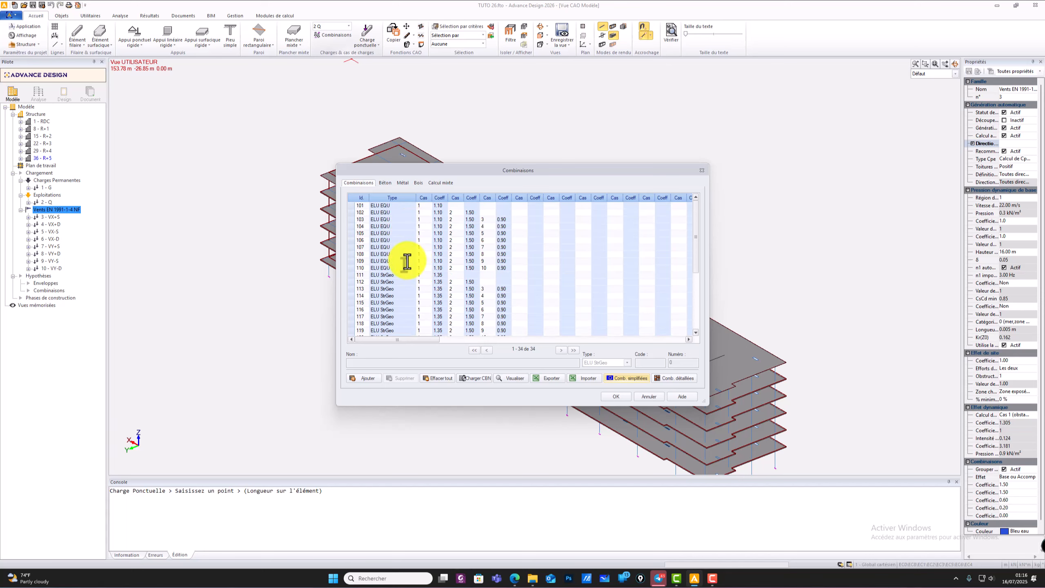
{"action": "left_click", "coordinate": [385, 182]}
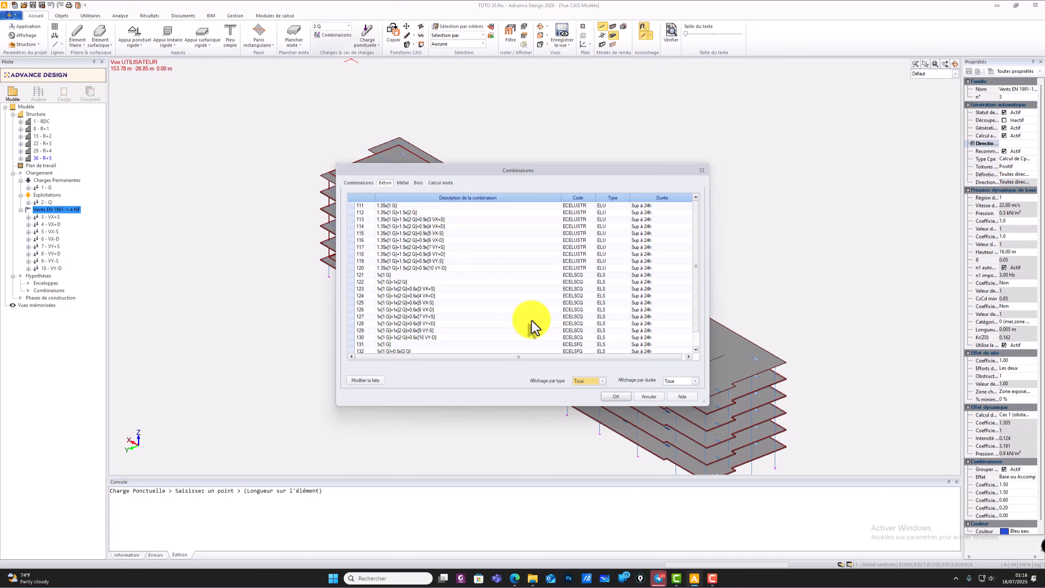
{"action": "left_click", "coordinate": [616, 396]}
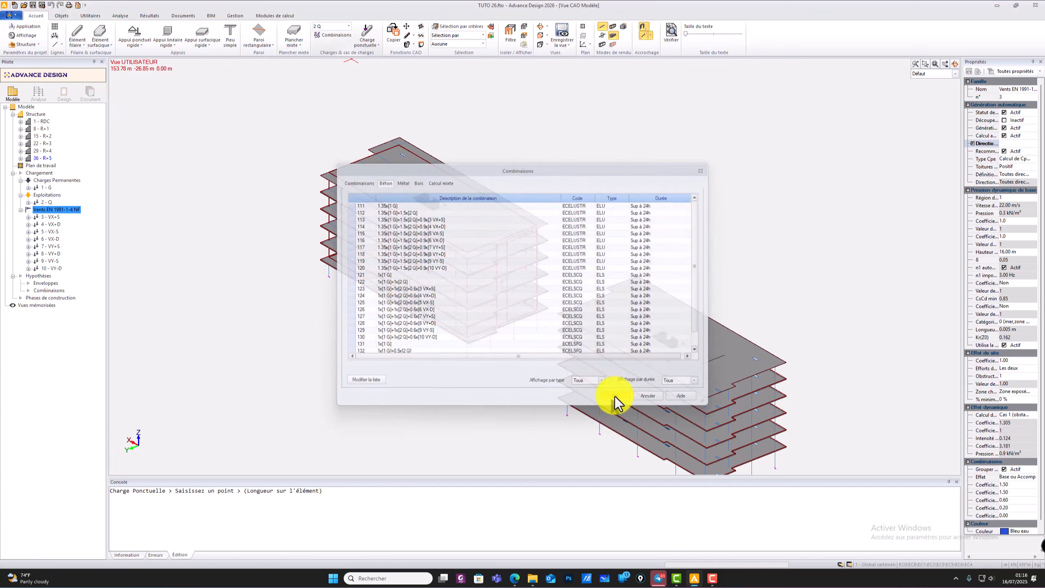
{"action": "scroll", "coordinate": [393, 260], "scroll_direction": "down", "scroll_amount": 2}
{"action": "scroll", "coordinate": [393, 260], "scroll_direction": "up", "scroll_amount": 1}
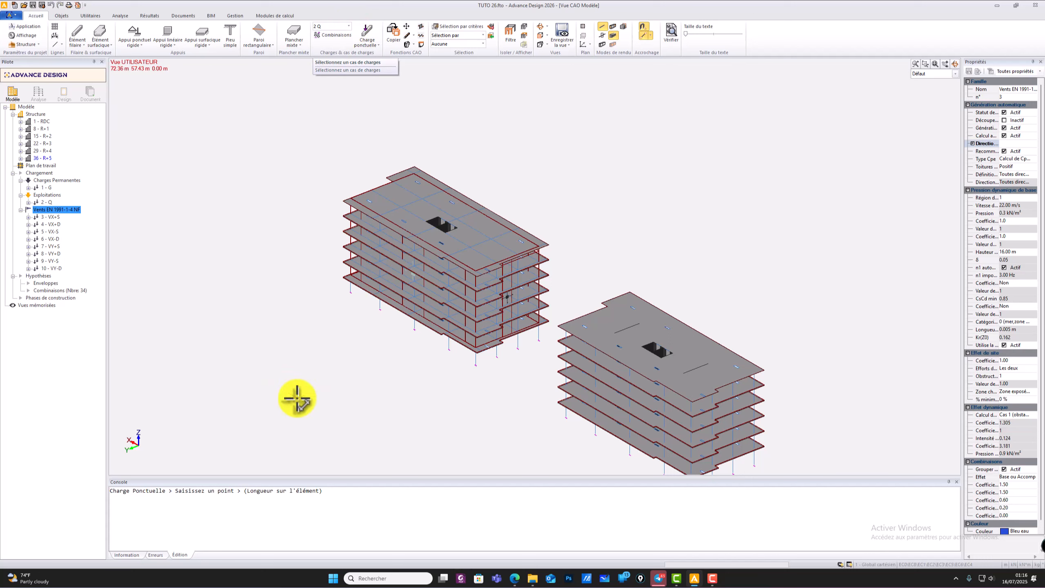
{"action": "middle_click_drag", "start_coordinate": [299, 398], "coordinate": [294, 429]}
{"action": "scroll", "coordinate": [311, 441], "scroll_direction": "down", "scroll_amount": 1}
{"action": "scroll", "coordinate": [311, 442], "scroll_direction": "down", "scroll_amount": 1}
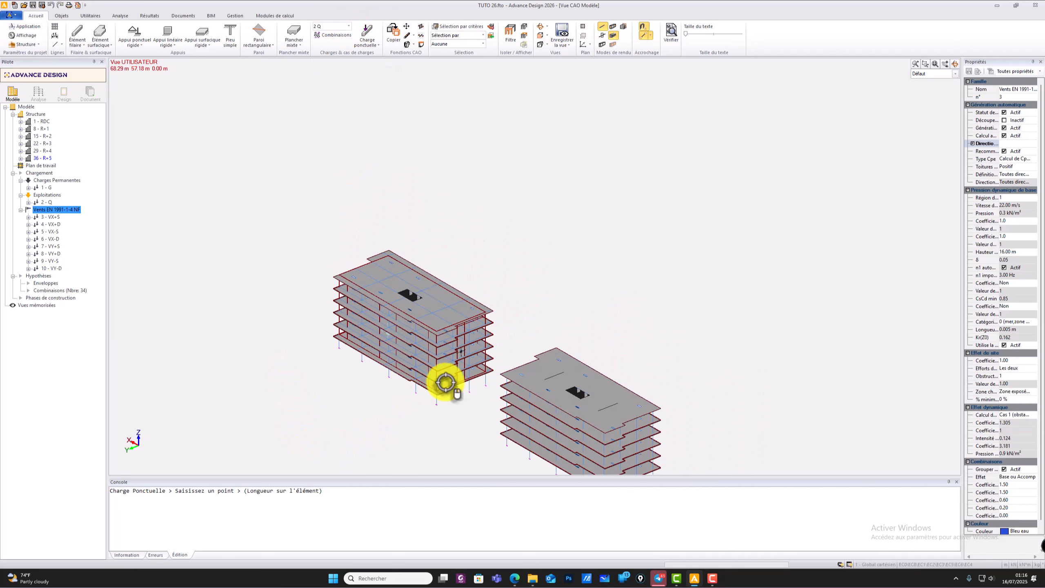
{"action": "middle_click_drag", "start_coordinate": [506, 344], "coordinate": [516, 316]}
{"action": "middle_click_drag", "start_coordinate": [493, 261], "coordinate": [493, 233]}
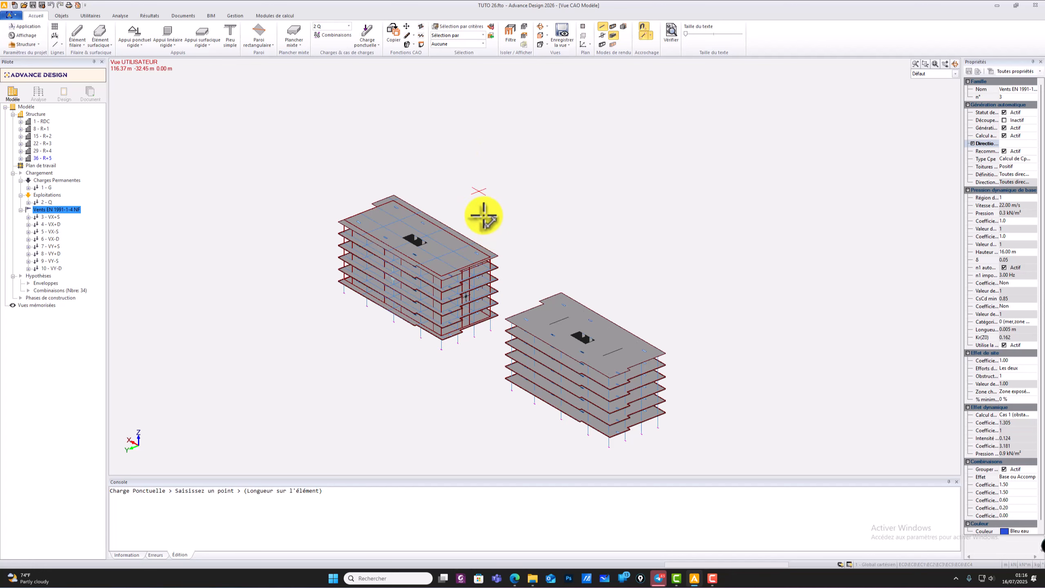
{"action": "scroll", "coordinate": [452, 239], "scroll_direction": "up", "scroll_amount": 2}
{"action": "scroll", "coordinate": [373, 310], "scroll_direction": "up", "scroll_amount": 4}
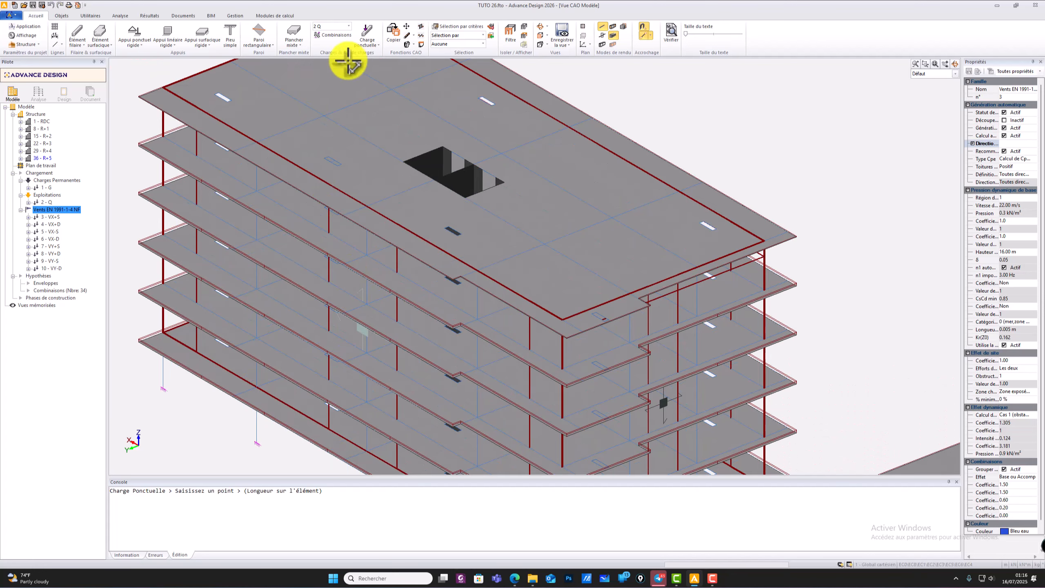
{"action": "left_click", "coordinate": [367, 43]}
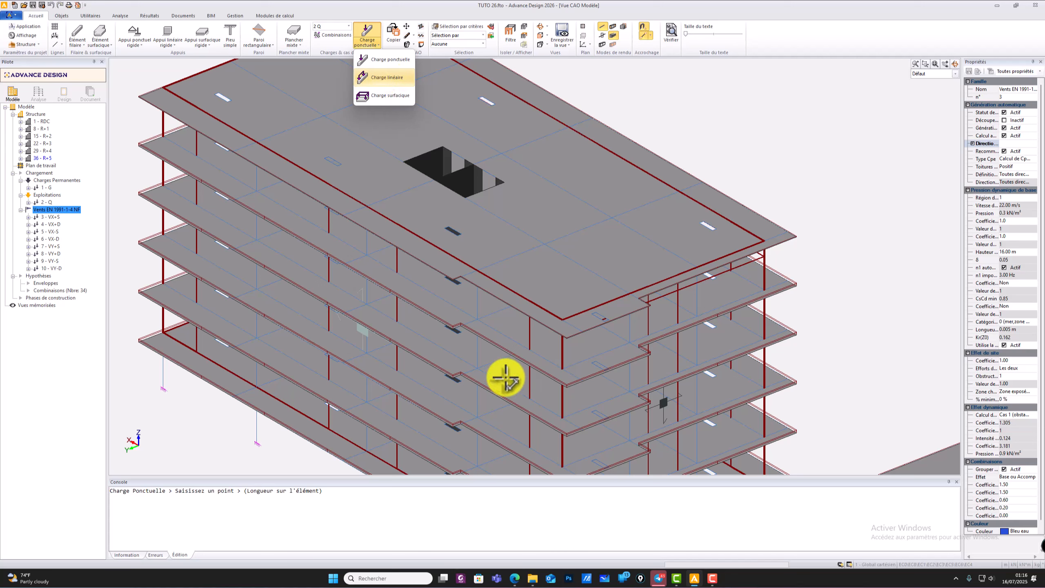
{"action": "middle_click_drag", "start_coordinate": [640, 344], "coordinate": [568, 247]}
{"action": "scroll", "coordinate": [568, 247], "scroll_direction": "up", "scroll_amount": 1}
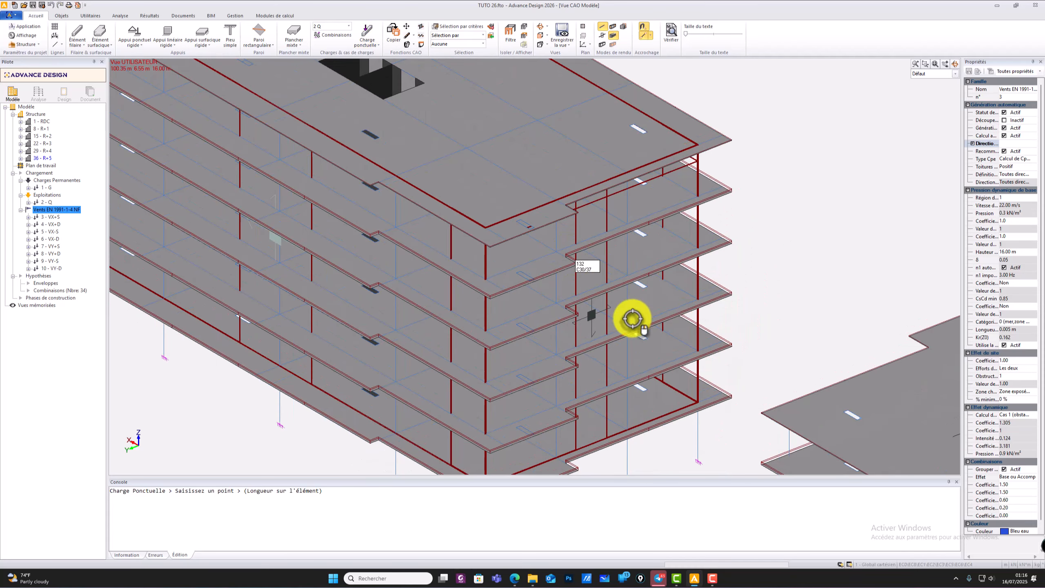
{"action": "key", "text": "Escape"}
- Inspect the ground-floor slab and its edge at the corner of the building with windwalls
{"action": "middle_click_drag", "start_coordinate": [683, 335], "coordinate": [681, 240]}
{"action": "scroll", "coordinate": [491, 366], "scroll_direction": "up", "scroll_amount": 4}
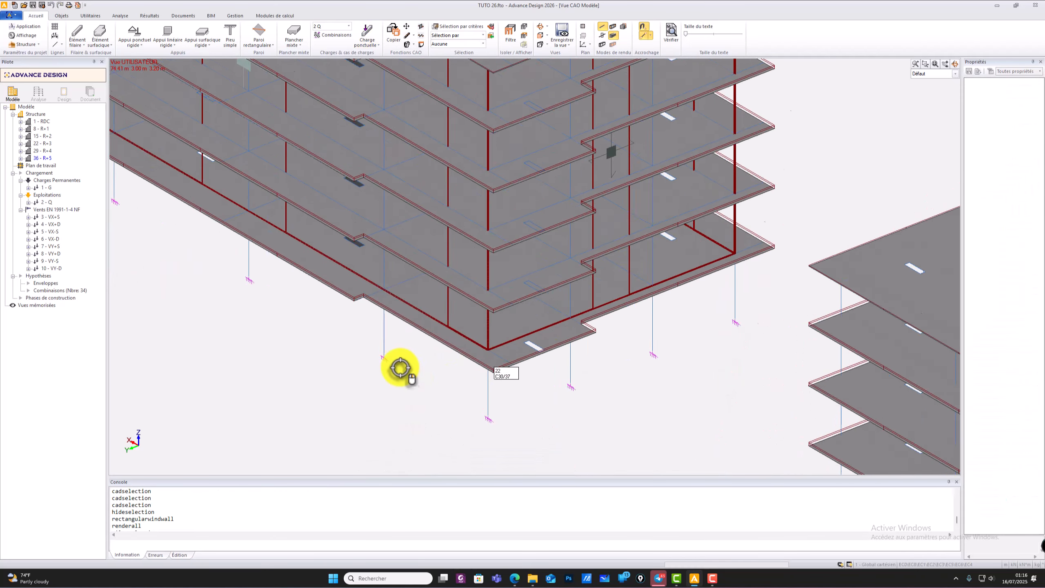
{"action": "scroll", "coordinate": [595, 333], "scroll_direction": "up", "scroll_amount": 10}
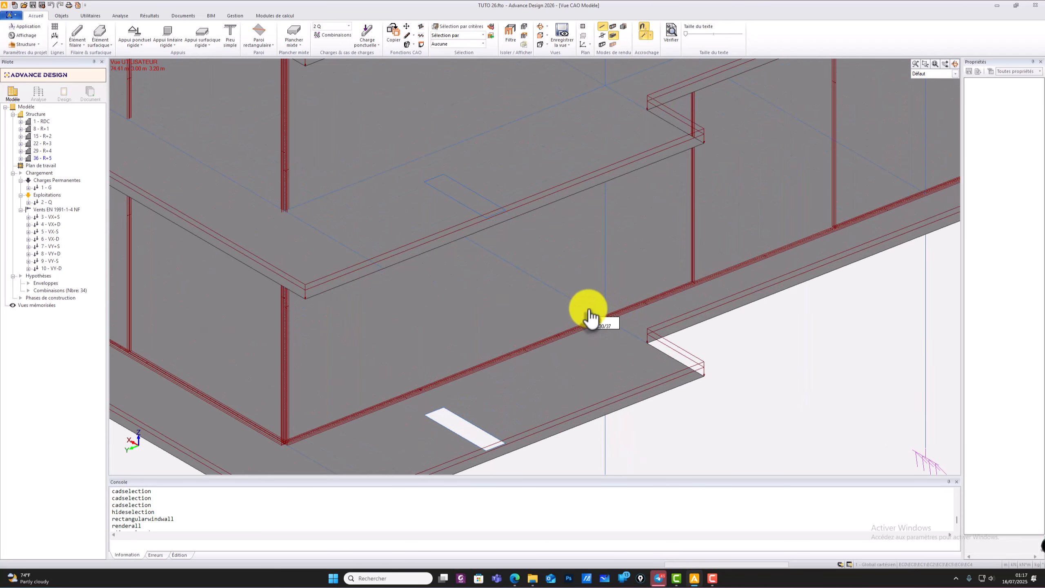
{"action": "left_click", "coordinate": [589, 316]}
{"action": "key", "text": "Escape"}
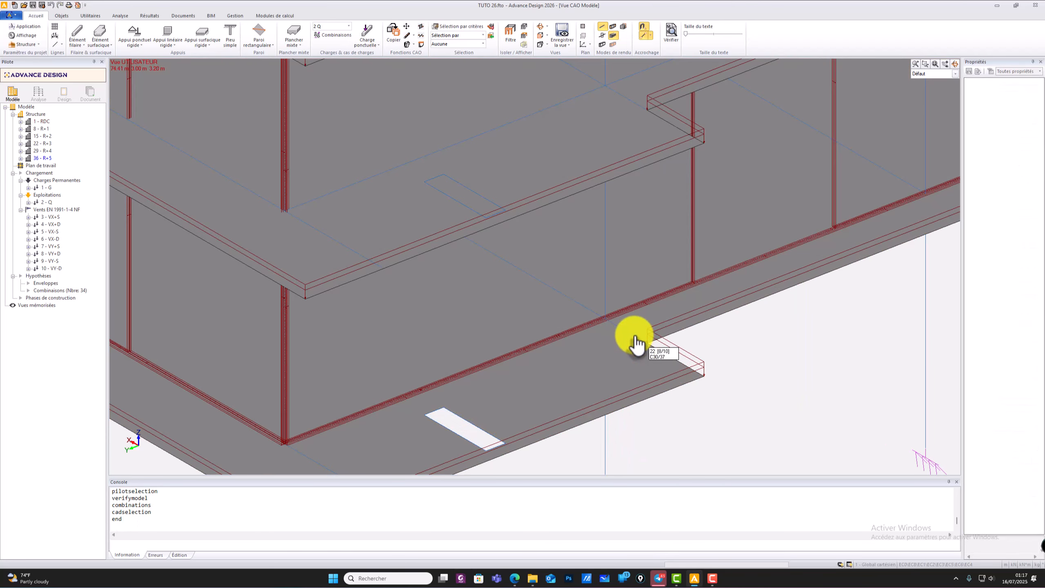
{"action": "left_click", "coordinate": [635, 342]}
{"action": "key", "text": "Escape"}
- Switch the model display to solid rendering with the elements' real cross-section shapes
{"action": "middle_click_drag", "start_coordinate": [626, 334], "coordinate": [690, 330]}
{"action": "mouse_move", "coordinate": [681, 377]}
{"action": "middle_mouse_down"}
{"action": "mouse_move", "coordinate": [596, 214]}
{"action": "mouse_move", "coordinate": [630, 275]}
{"action": "mouse_move", "coordinate": [497, 306]}
{"action": "mouse_move", "coordinate": [476, 383]}
{"action": "middle_mouse_up"}
{"action": "left_click", "coordinate": [602, 44]}
{"action": "scroll", "coordinate": [476, 383], "scroll_direction": "down", "scroll_amount": 4}
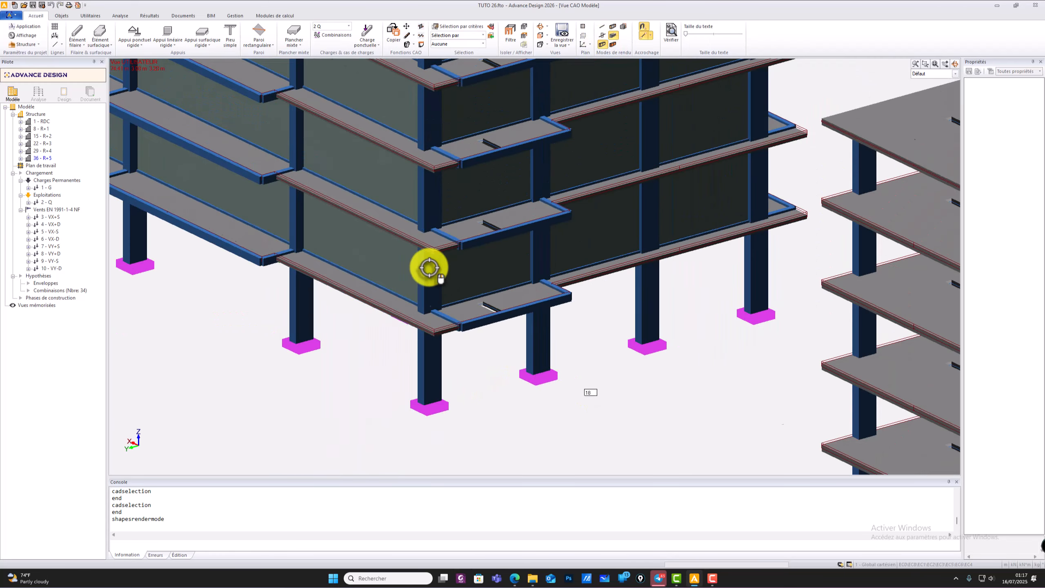
- Inspect the R+2 floor slab along the façade of the building with windwalls and check its properties
{"action": "scroll", "coordinate": [543, 362], "scroll_direction": "down", "scroll_amount": 3}
{"action": "middle_click_drag", "start_coordinate": [416, 281], "coordinate": [606, 320]}
{"action": "scroll", "coordinate": [699, 278], "scroll_direction": "up", "scroll_amount": 5}
{"action": "scroll", "coordinate": [699, 278], "scroll_direction": "up", "scroll_amount": 5}
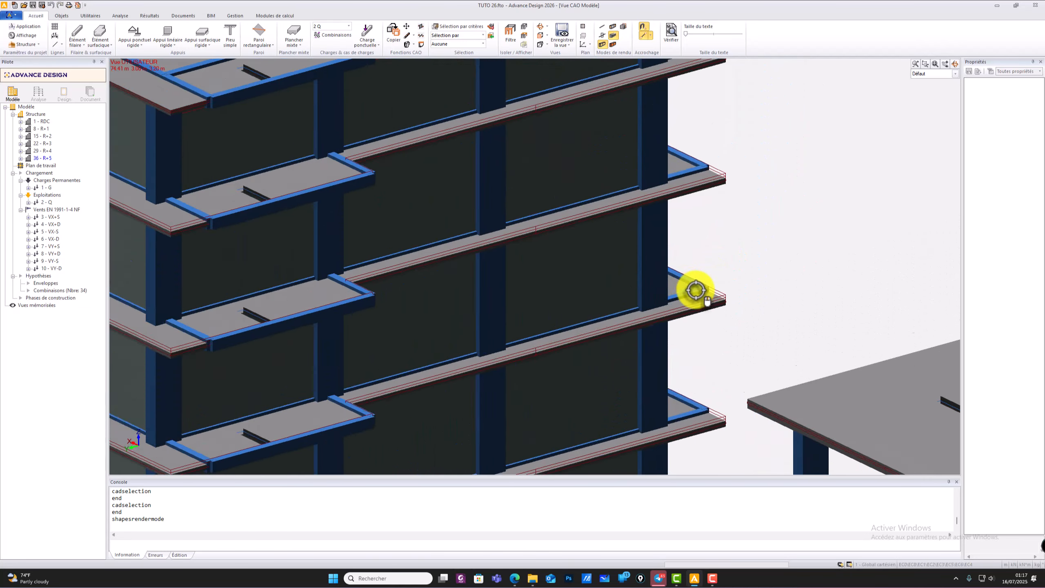
{"action": "left_click", "coordinate": [585, 328]}
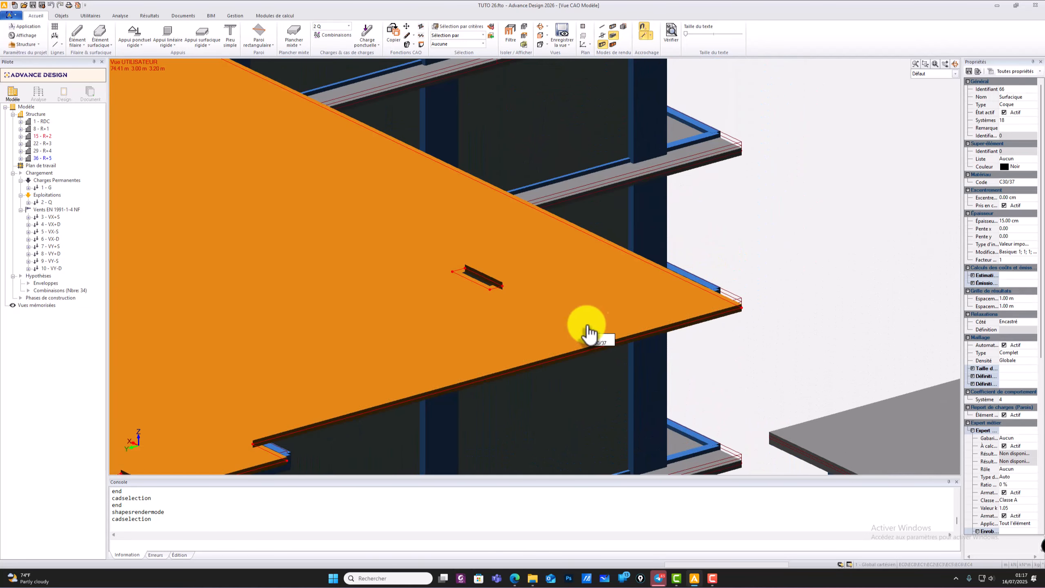
{"action": "key", "text": "Escape"}
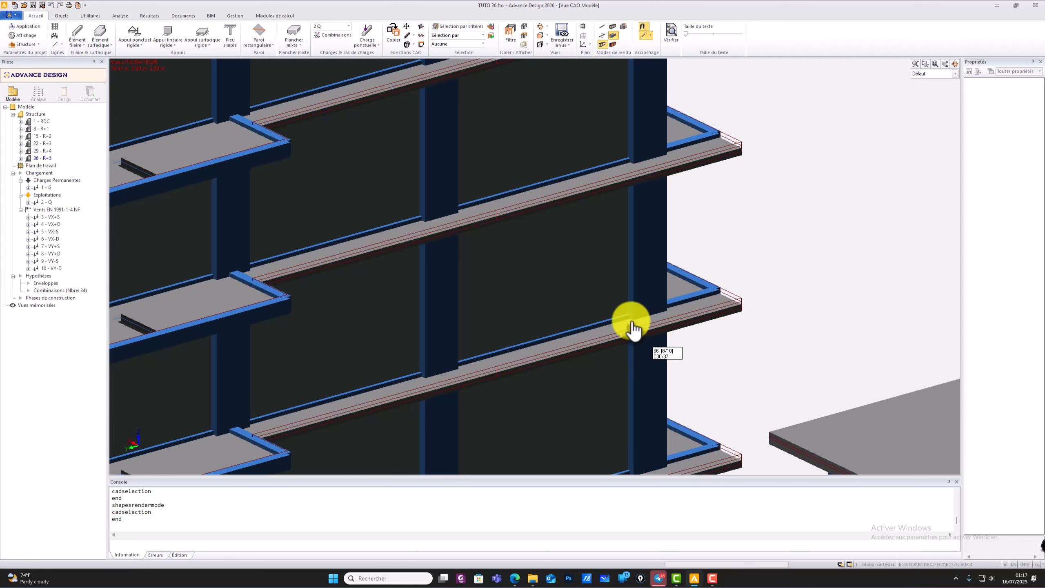
{"action": "left_click", "coordinate": [626, 323]}
{"action": "key", "text": "Escape"}
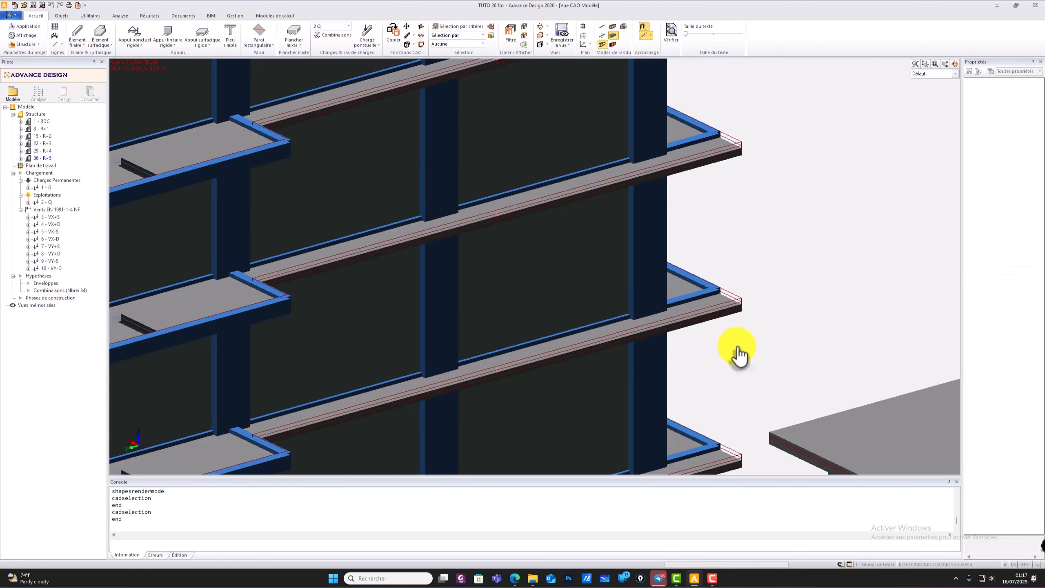
- Inspect the RDC slab and its supporting beams and columns from below, checking the slab's properties
{"action": "middle_click_drag", "start_coordinate": [737, 353], "coordinate": [512, 249]}
{"action": "scroll", "coordinate": [512, 250], "scroll_direction": "down", "scroll_amount": 8}
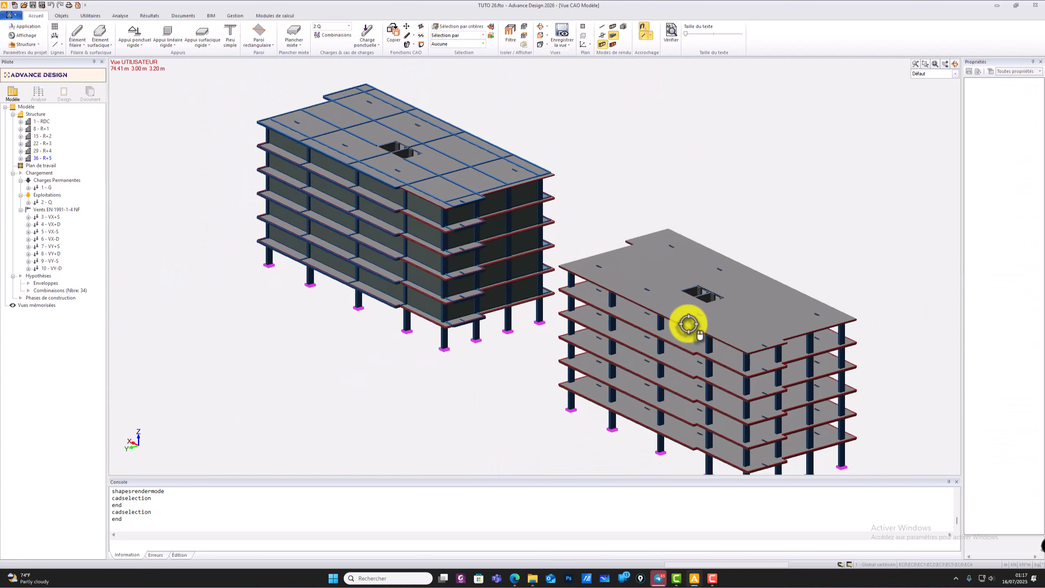
{"action": "scroll", "coordinate": [683, 327], "scroll_direction": "up", "scroll_amount": 3}
{"action": "middle_click_drag", "start_coordinate": [501, 296], "coordinate": [481, 308]}
{"action": "scroll", "coordinate": [410, 357], "scroll_direction": "up", "scroll_amount": 8}
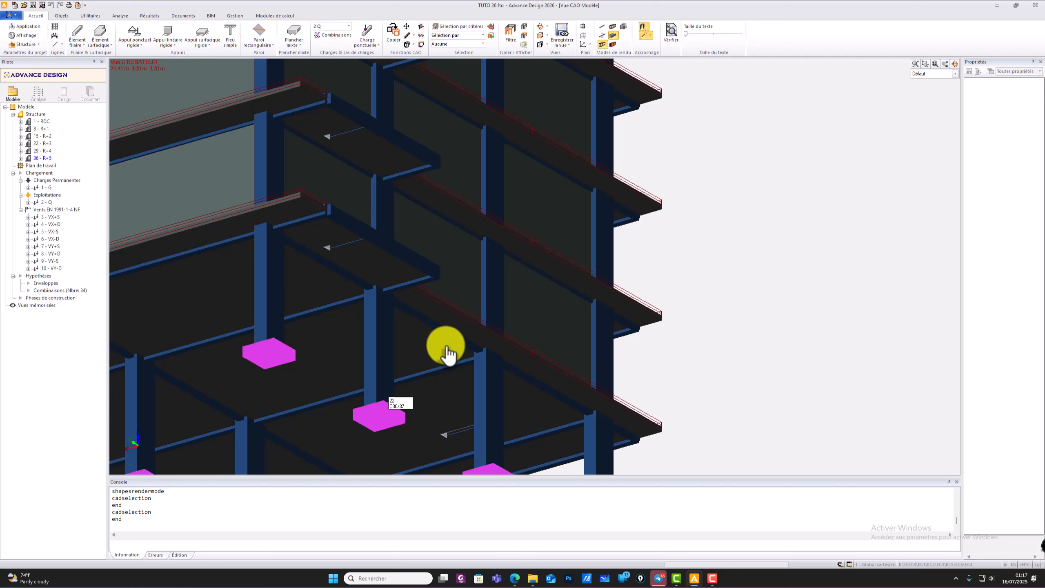
{"action": "left_click", "coordinate": [448, 339]}
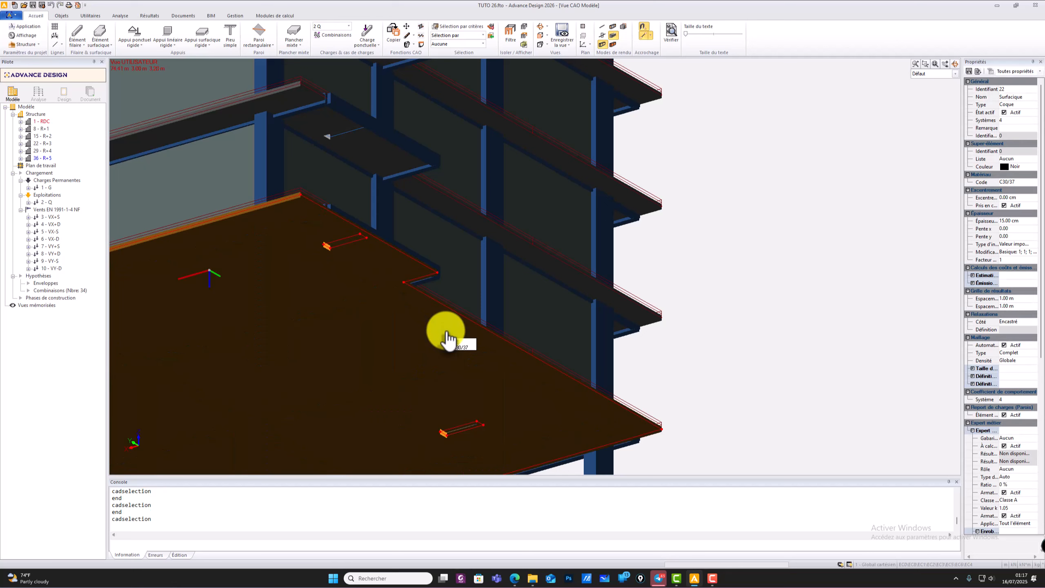
{"action": "key", "text": "Delete"}
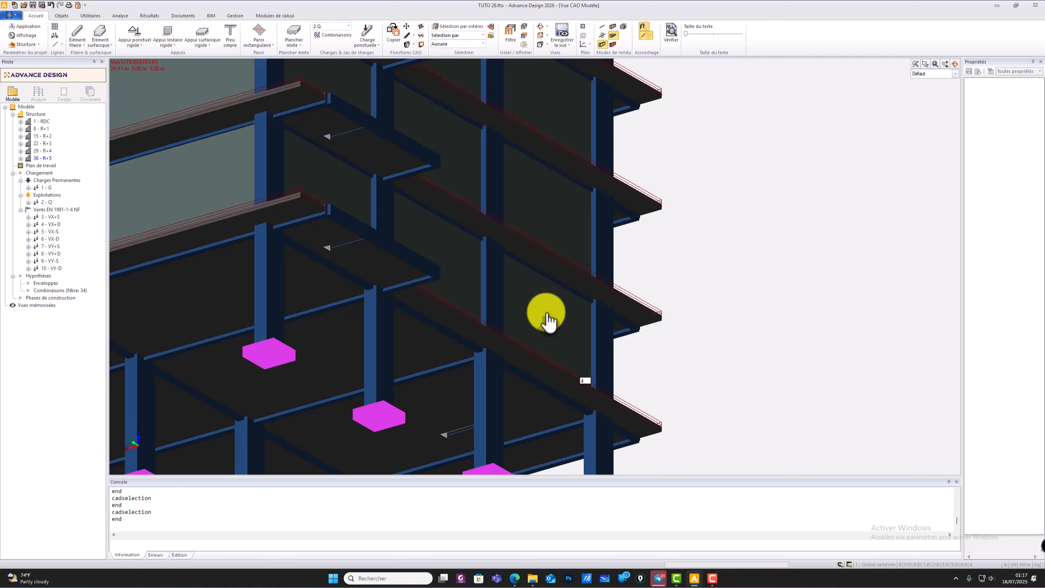
{"action": "left_click", "coordinate": [375, 323]}
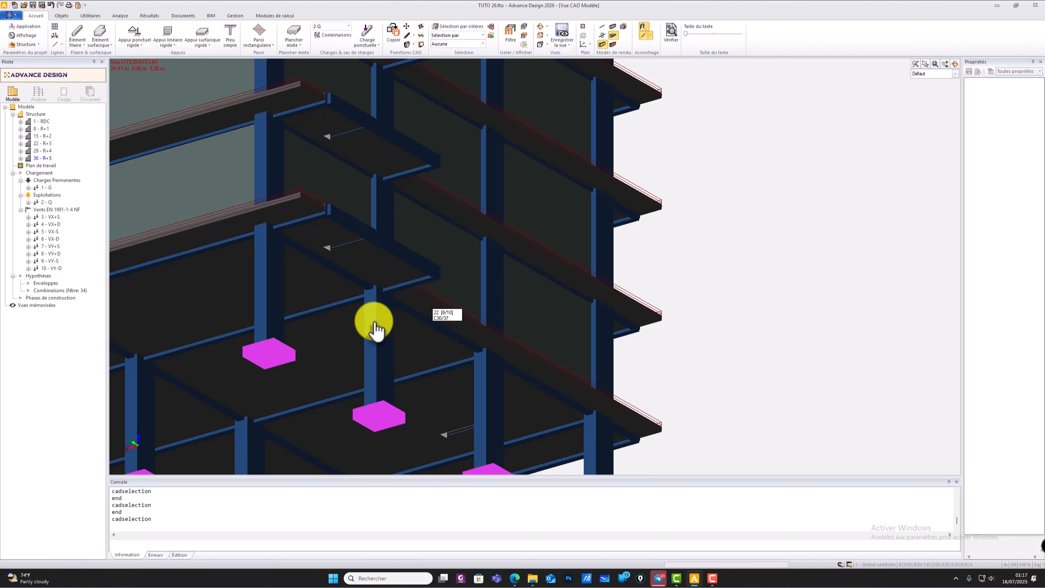
{"action": "key", "text": "Escape"}
{"action": "scroll", "coordinate": [470, 319], "scroll_direction": "down", "scroll_amount": 5}
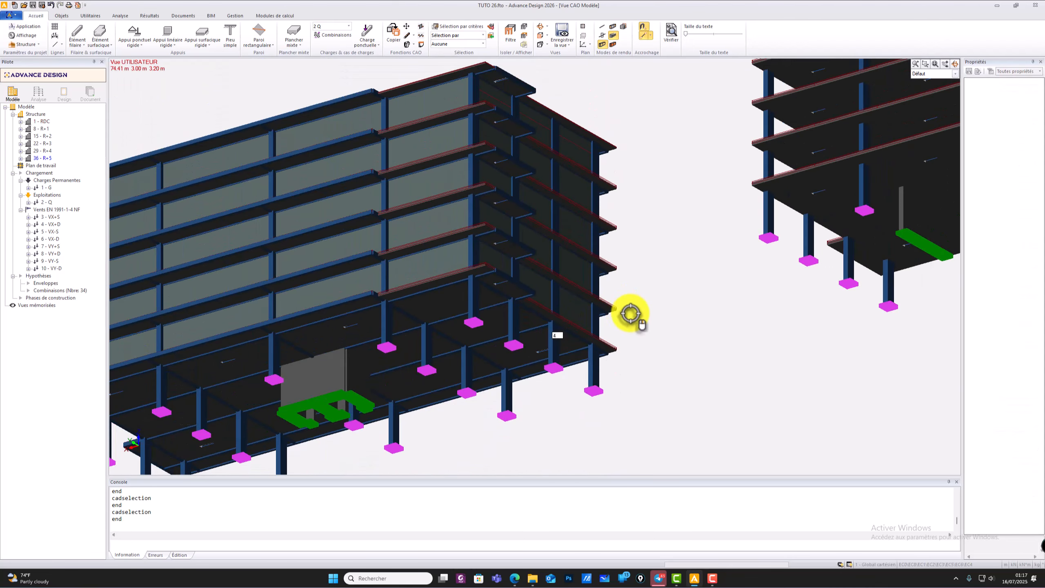
- Hide the RDC floor slab of the building with windwalls to expose the beams beneath it
{"action": "middle_click_drag", "start_coordinate": [646, 288], "coordinate": [600, 387], "text": "shift"}
{"action": "scroll", "coordinate": [598, 329], "scroll_direction": "down", "scroll_amount": 2}
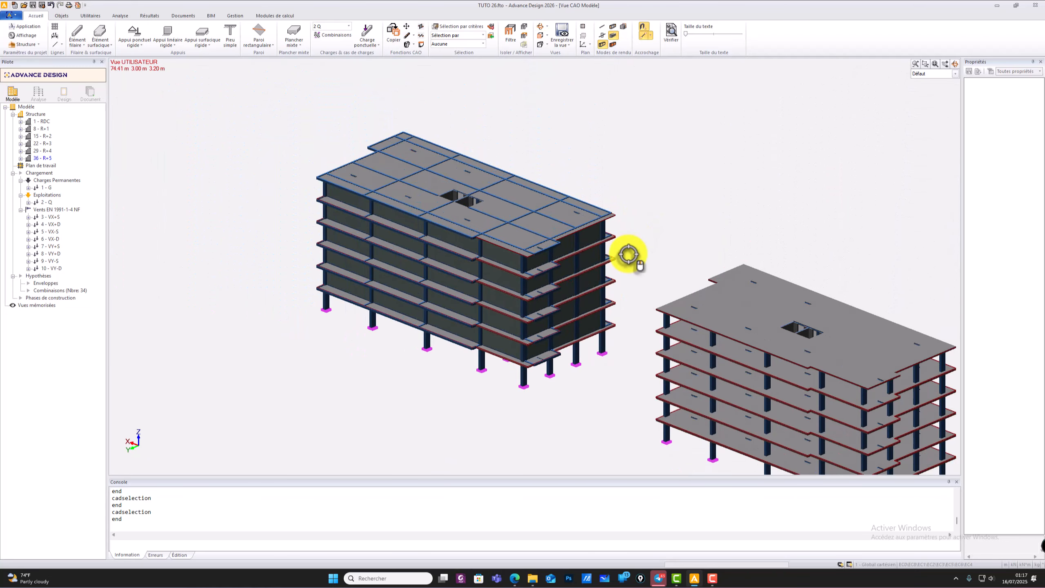
{"action": "scroll", "coordinate": [609, 329], "scroll_direction": "up", "scroll_amount": 5}
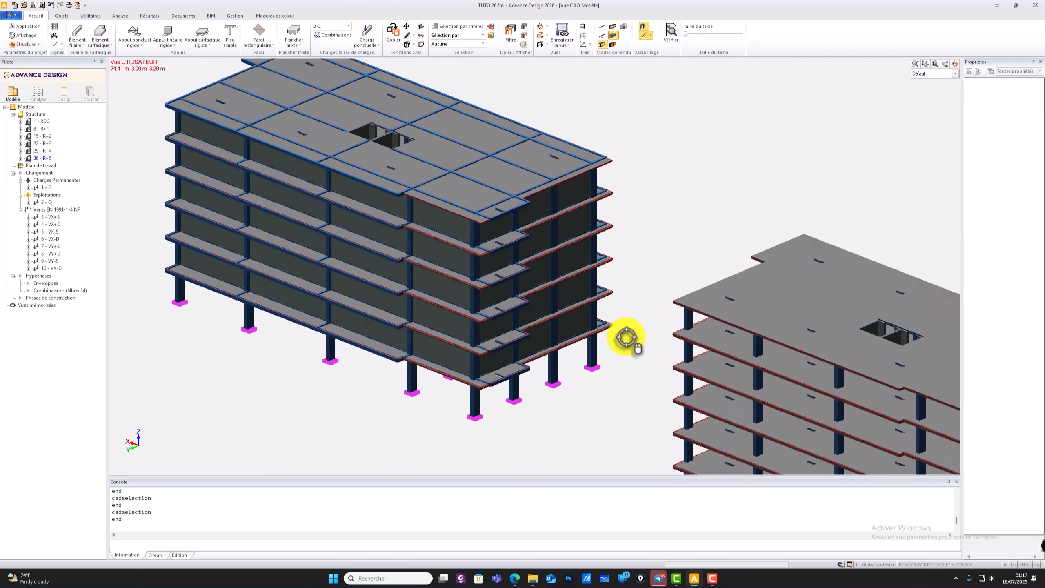
{"action": "left_click", "coordinate": [597, 329]}
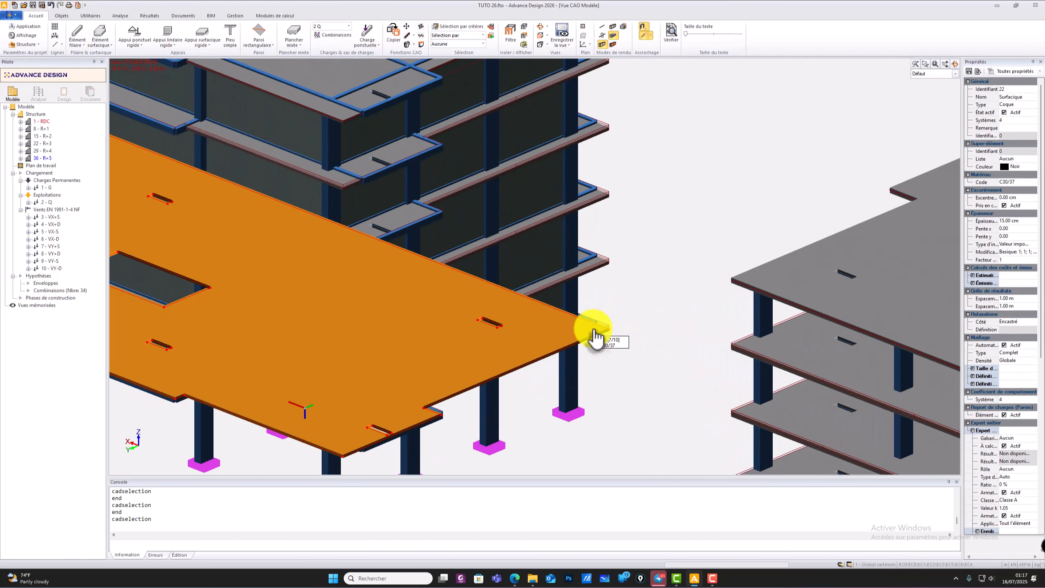
{"action": "left_click", "coordinate": [525, 41]}
- Apply a vertical linear load (FZ) in load case 2 to the exposed R20*30 RDC edge beam between the corner columns
{"action": "scroll", "coordinate": [587, 346], "scroll_direction": "up", "scroll_amount": 5}
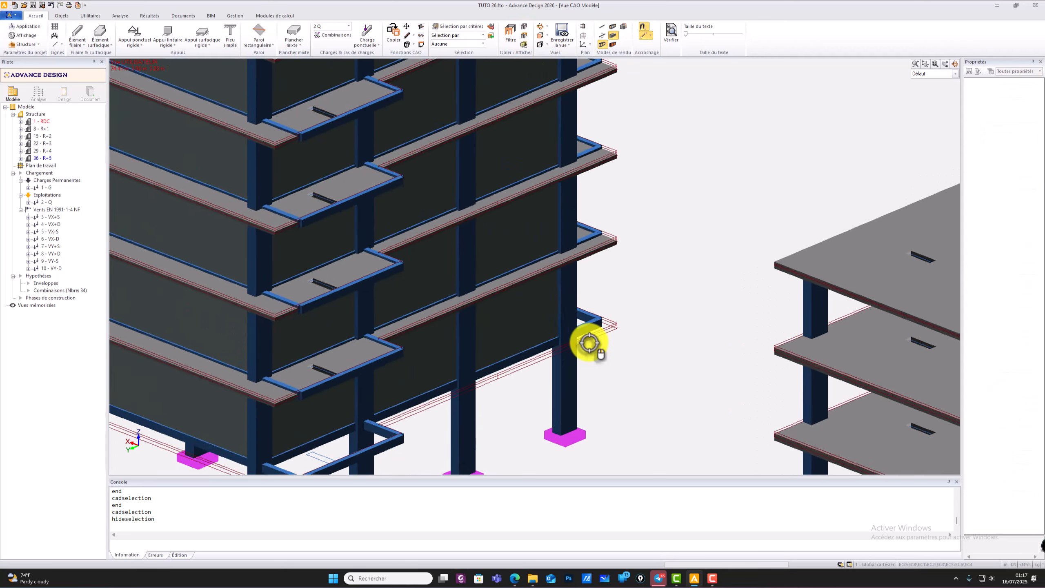
{"action": "left_click", "coordinate": [525, 357]}
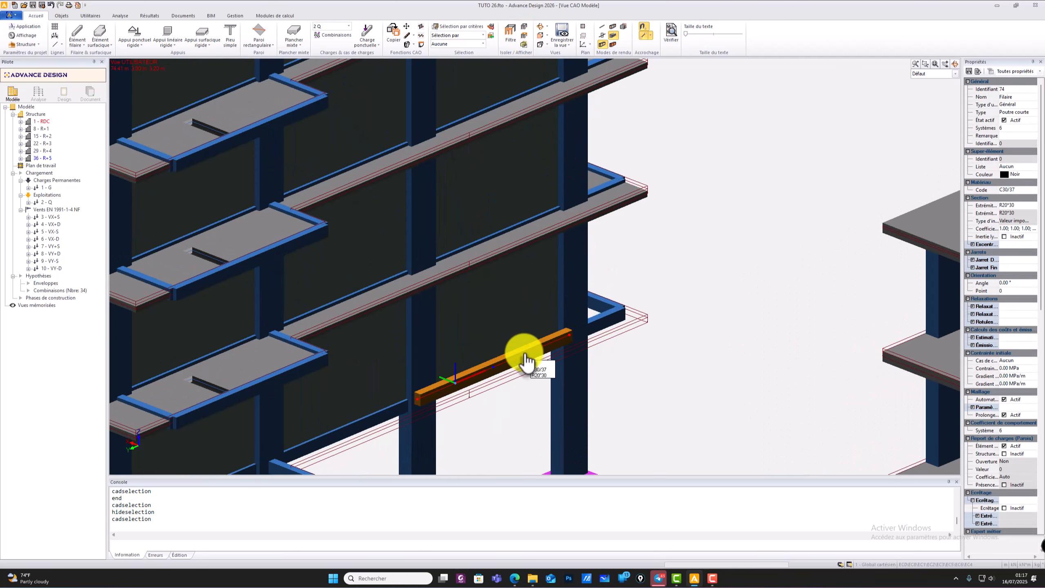
{"action": "right_click", "coordinate": [528, 357]}
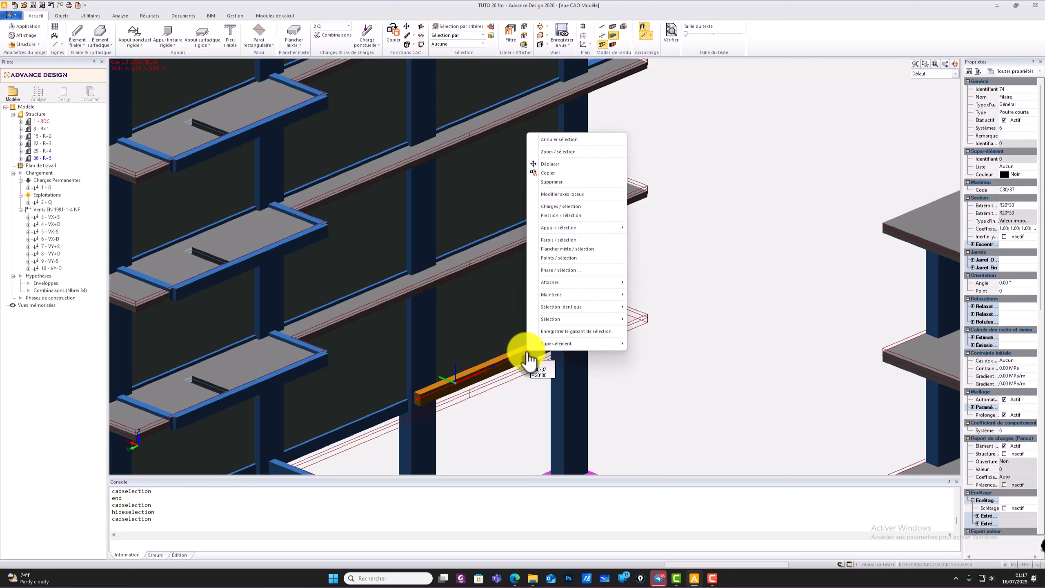
{"action": "left_click", "coordinate": [570, 207]}
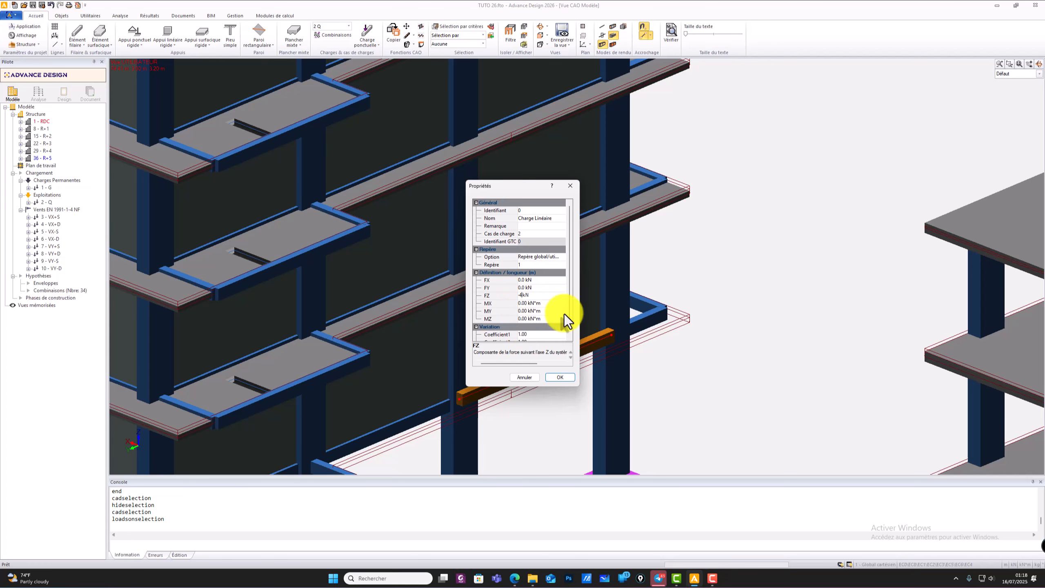
{"action": "left_click", "coordinate": [560, 377]}
{"action": "scroll", "coordinate": [493, 373], "scroll_direction": "up", "scroll_amount": 2}
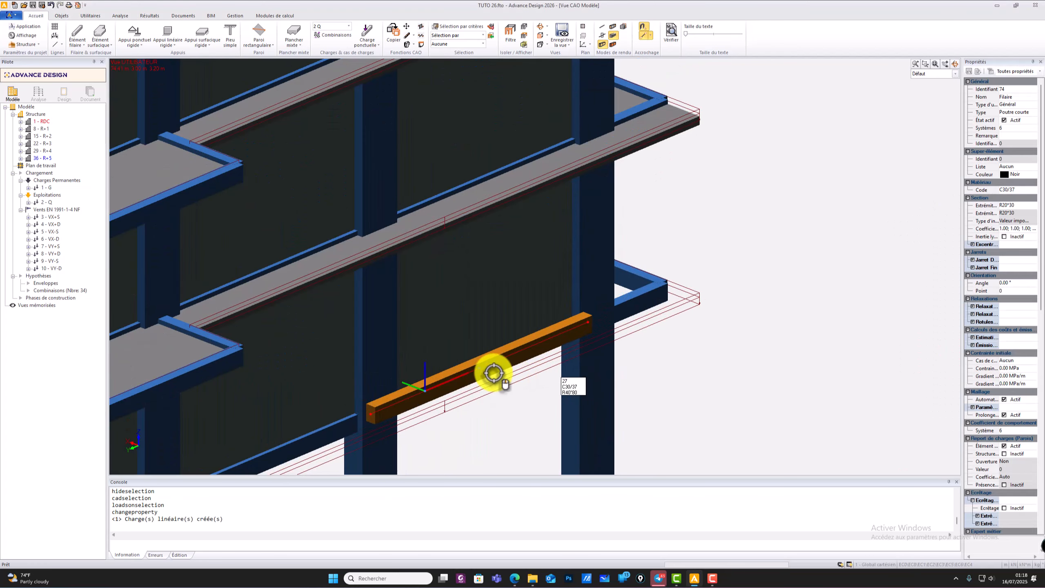
{"action": "scroll", "coordinate": [489, 373], "scroll_direction": "up", "scroll_amount": 3}
{"action": "scroll", "coordinate": [588, 321], "scroll_direction": "up", "scroll_amount": 3}
{"action": "scroll", "coordinate": [488, 370], "scroll_direction": "down", "scroll_amount": 3}
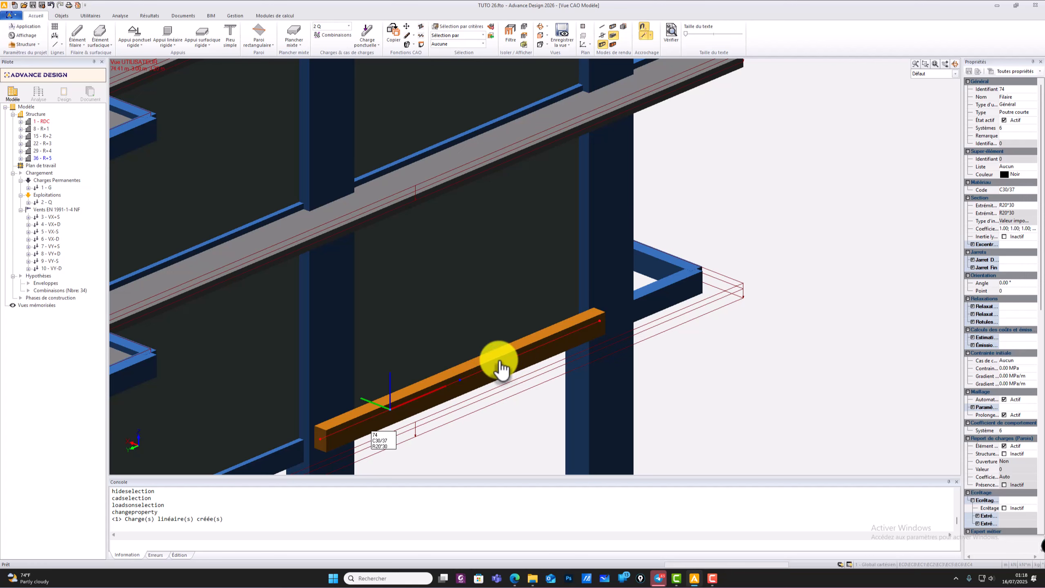
{"action": "key", "text": "Escape"}
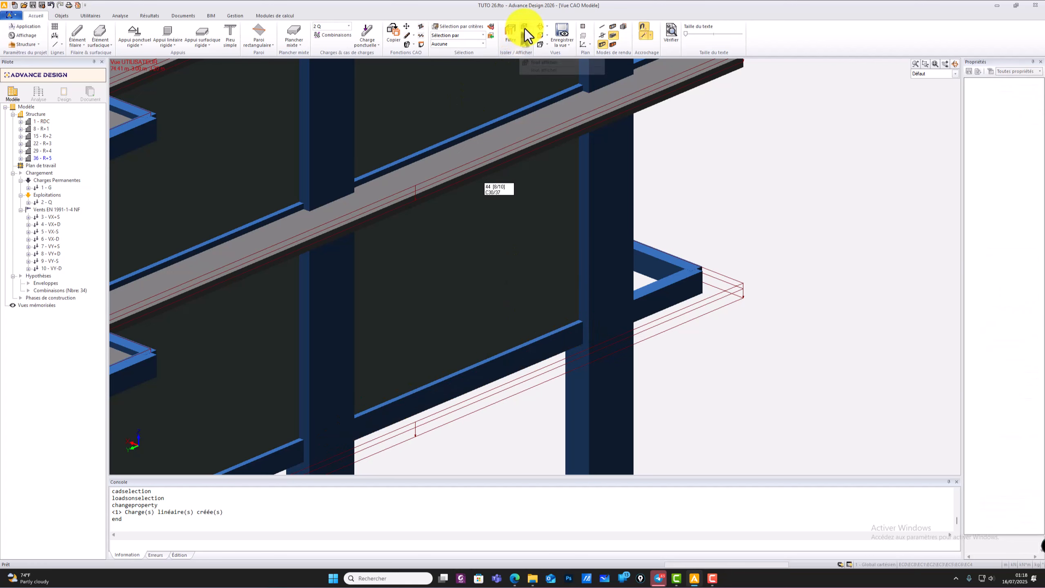
- Show all hidden elements again so that both buildings are fully displayed
{"action": "left_click", "coordinate": [524, 44]}
{"action": "scroll", "coordinate": [533, 263], "scroll_direction": "down", "scroll_amount": 10}
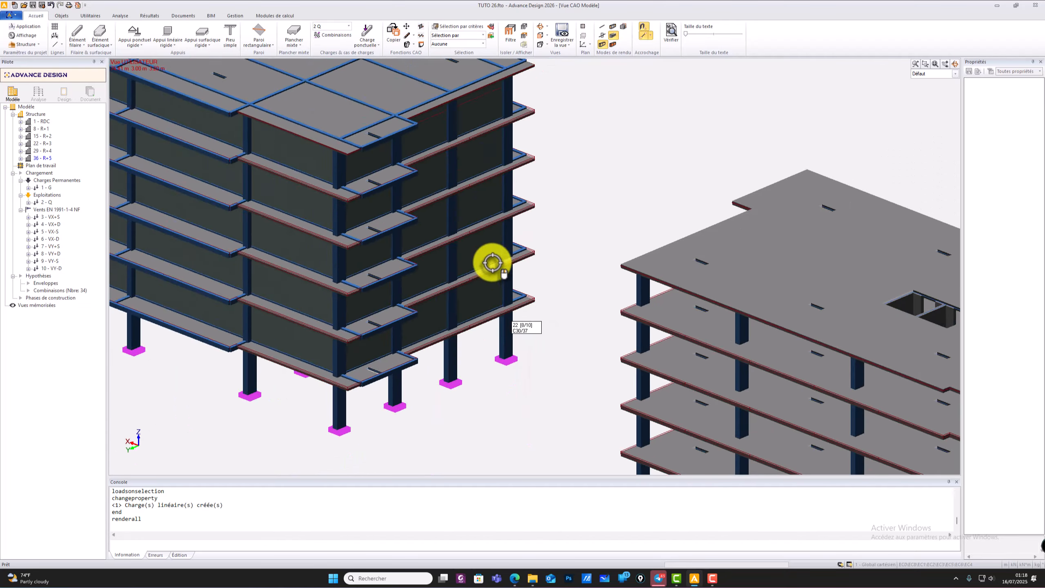
{"action": "scroll", "coordinate": [497, 236], "scroll_direction": "down", "scroll_amount": 2}
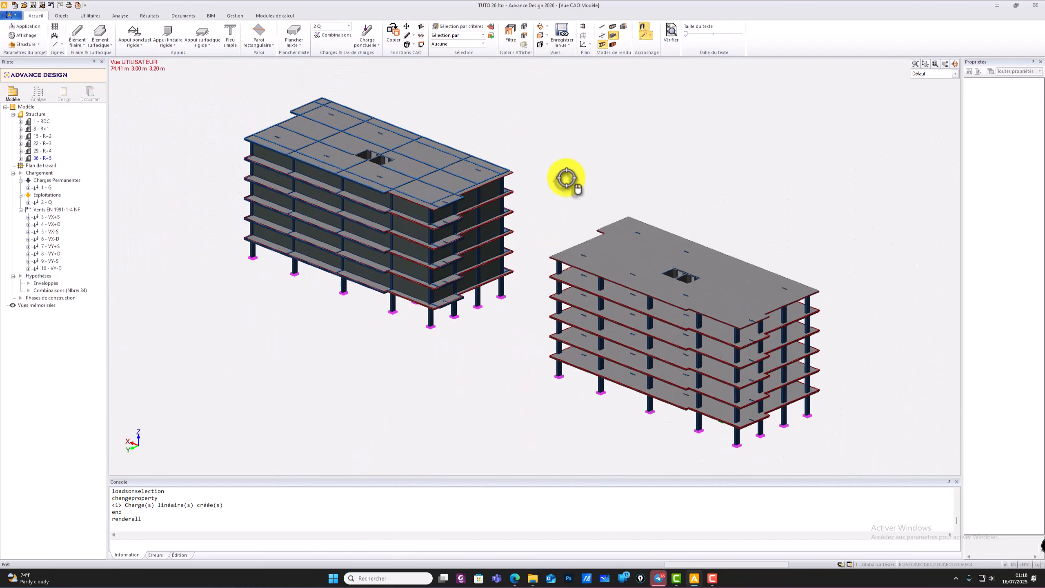
{"action": "middle_click_drag", "start_coordinate": [567, 180], "coordinate": [485, 234]}
{"action": "scroll", "coordinate": [485, 234], "scroll_direction": "down", "scroll_amount": 1}
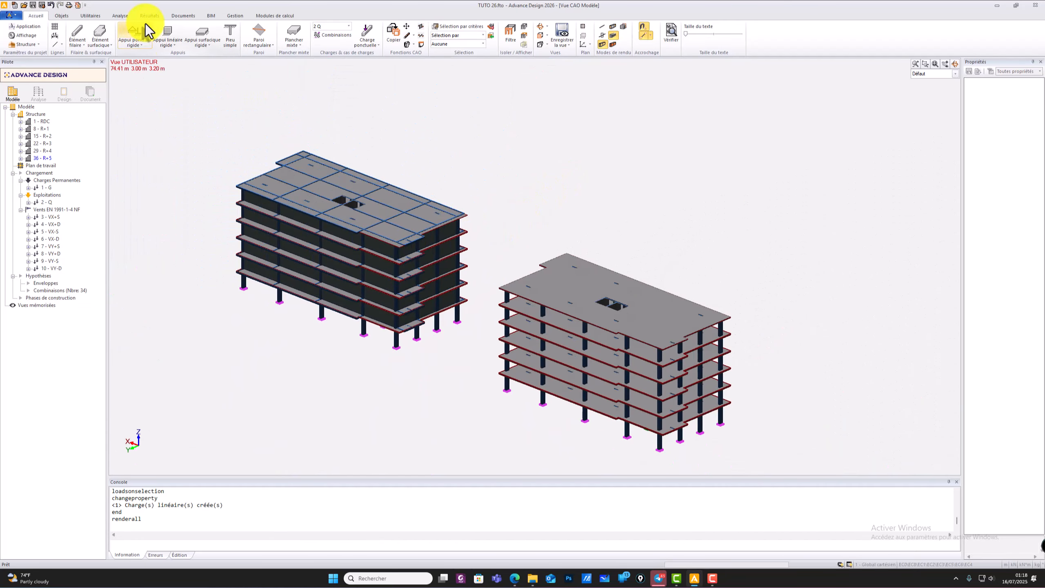
- Verify the model of both buildings before the analysis
{"action": "left_click", "coordinate": [119, 15]}
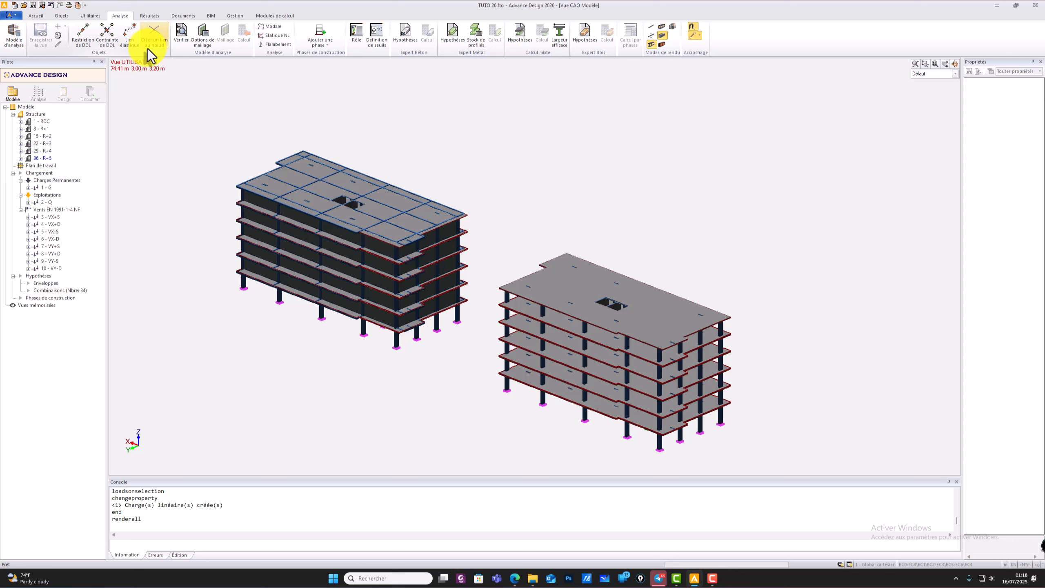
{"action": "left_click", "coordinate": [180, 35]}
{"action": "left_click", "coordinate": [551, 307]}
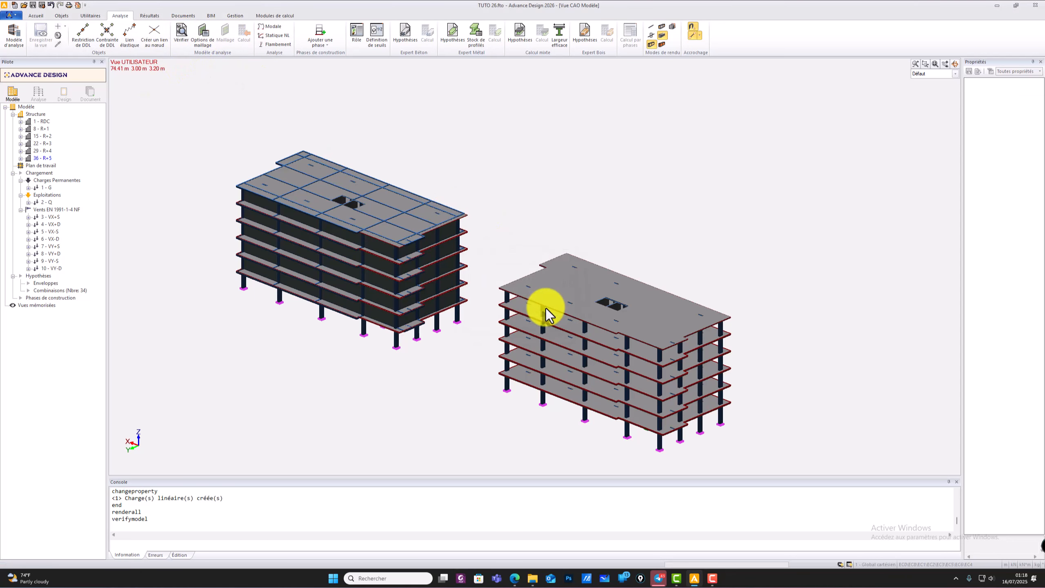
- Create a new analysis model and run the meshing, finite element calculation and reinforced concrete calculation
{"action": "left_click", "coordinate": [15, 37]}
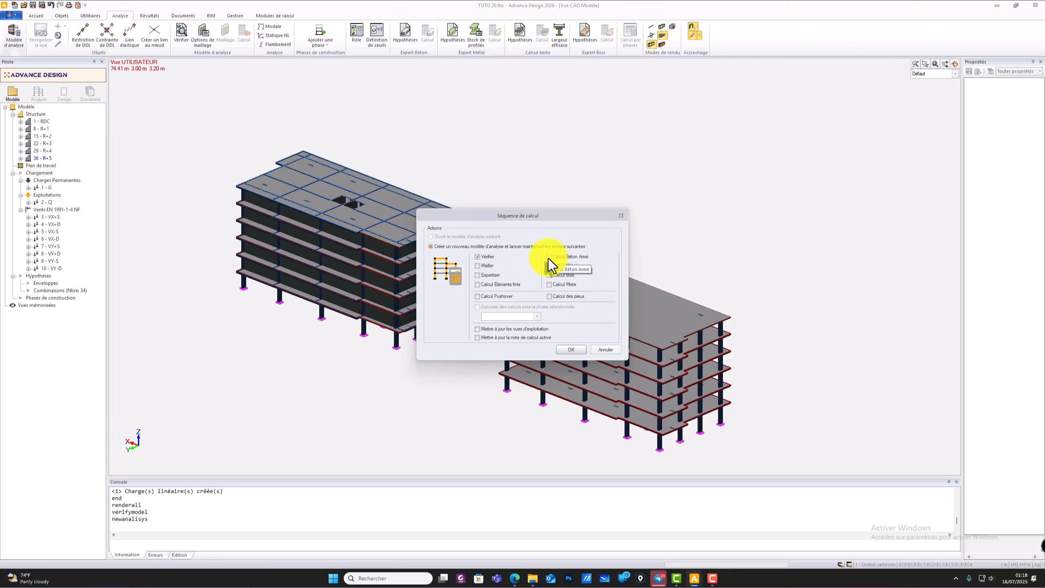
{"action": "left_click", "coordinate": [477, 284]}
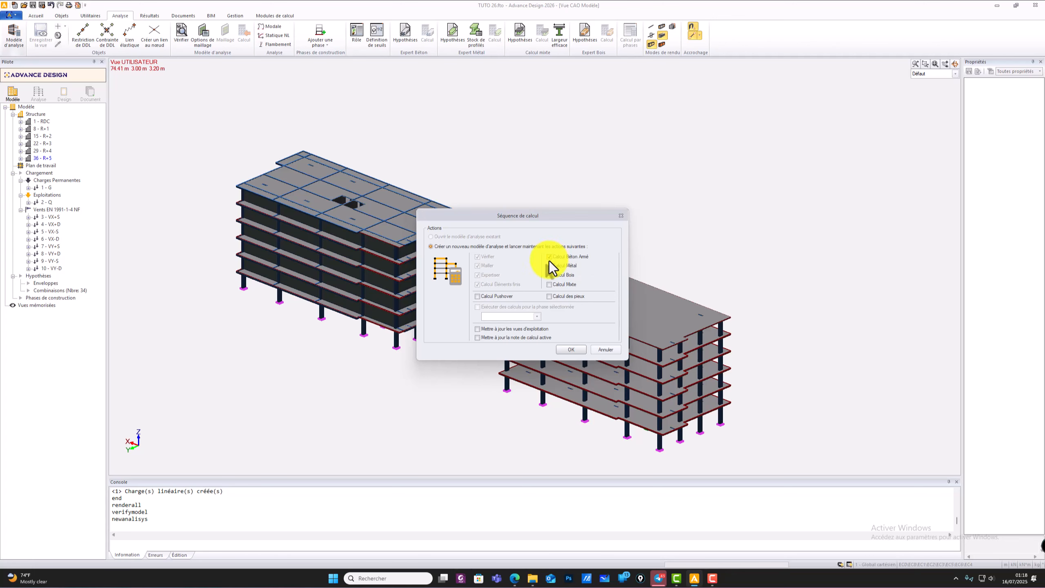
{"action": "left_click", "coordinate": [572, 350]}
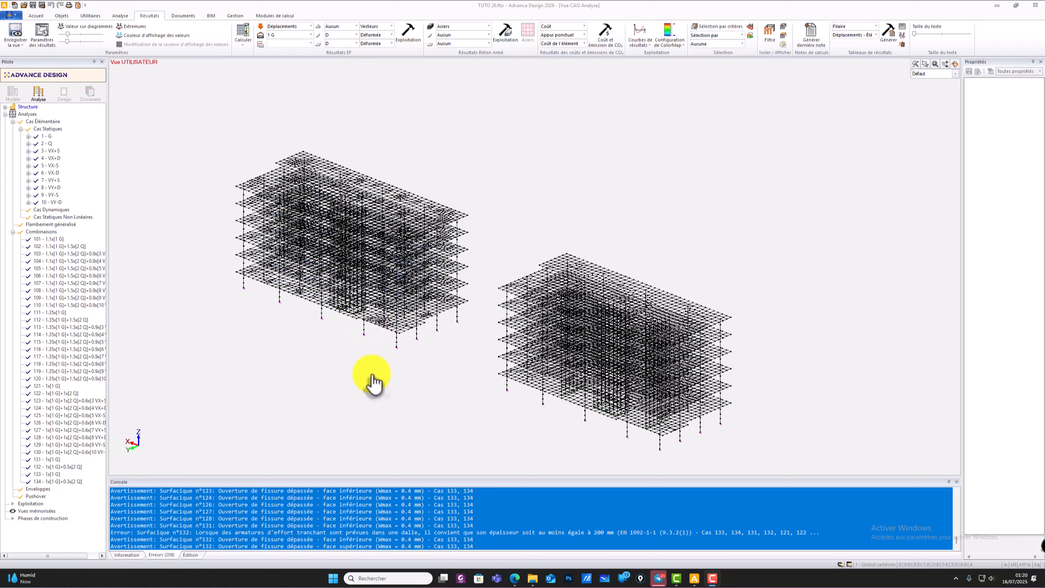
- Display the displacement D results on the deformed shape of both buildings for load case 1 G
{"action": "scroll", "coordinate": [724, 428], "scroll_direction": "up", "scroll_amount": 6}
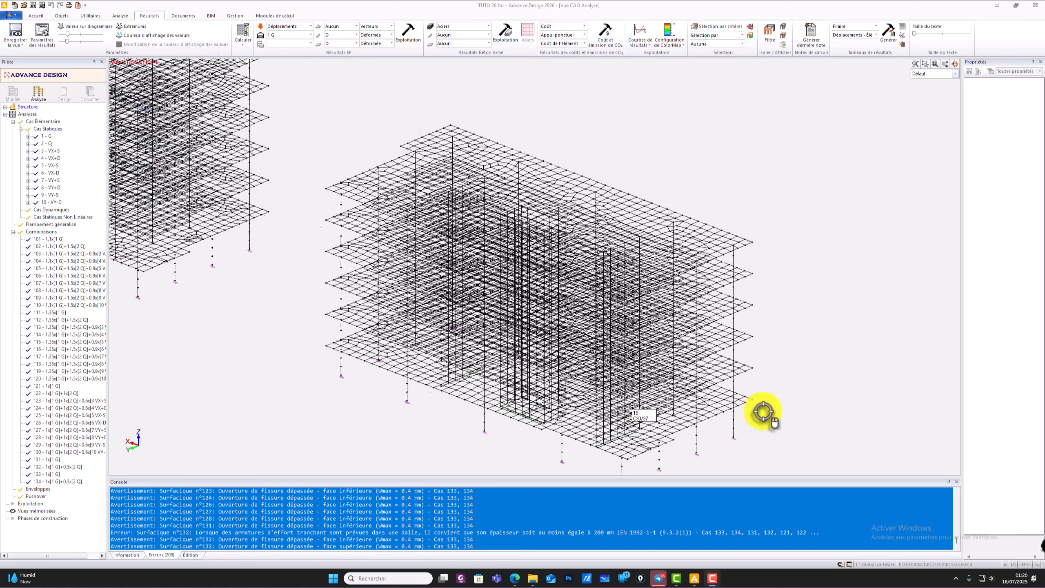
{"action": "scroll", "coordinate": [763, 379], "scroll_direction": "down", "scroll_amount": 8}
{"action": "scroll", "coordinate": [497, 338], "scroll_direction": "up", "scroll_amount": 3}
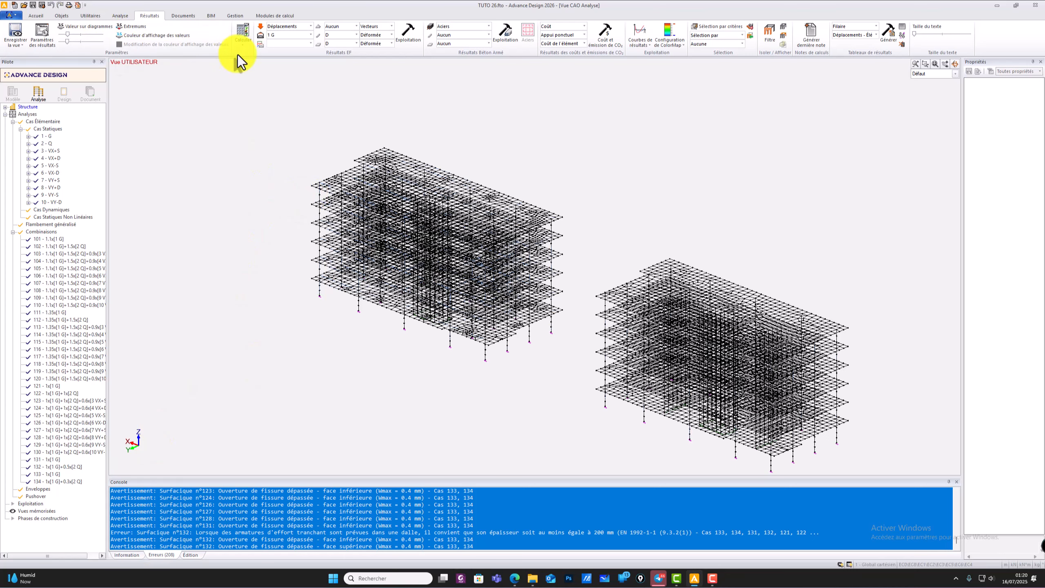
{"action": "middle_click_drag", "start_coordinate": [288, 263], "coordinate": [190, 294]}
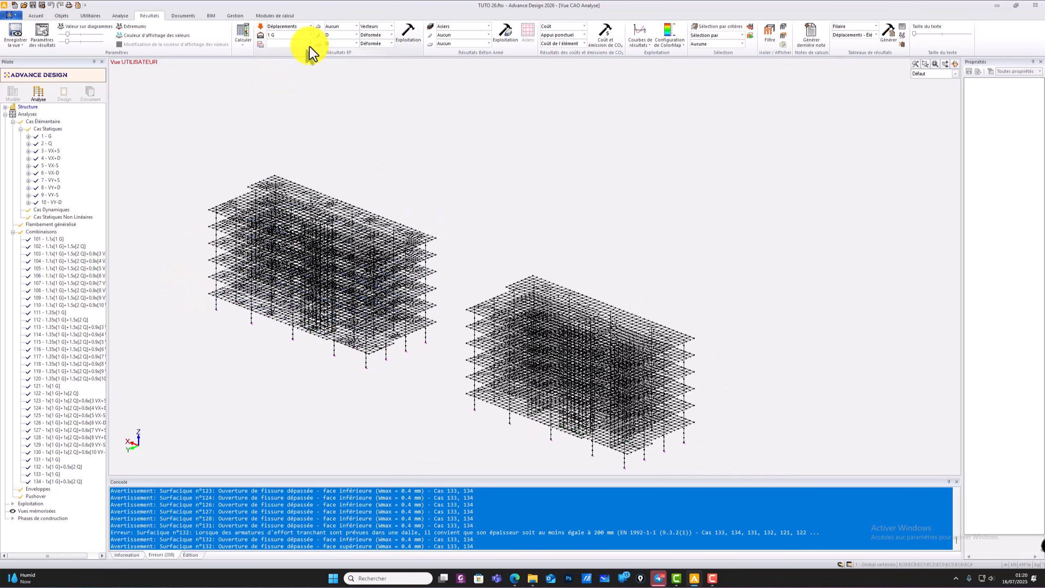
{"action": "left_click", "coordinate": [311, 35]}
{"action": "left_click", "coordinate": [311, 36]}
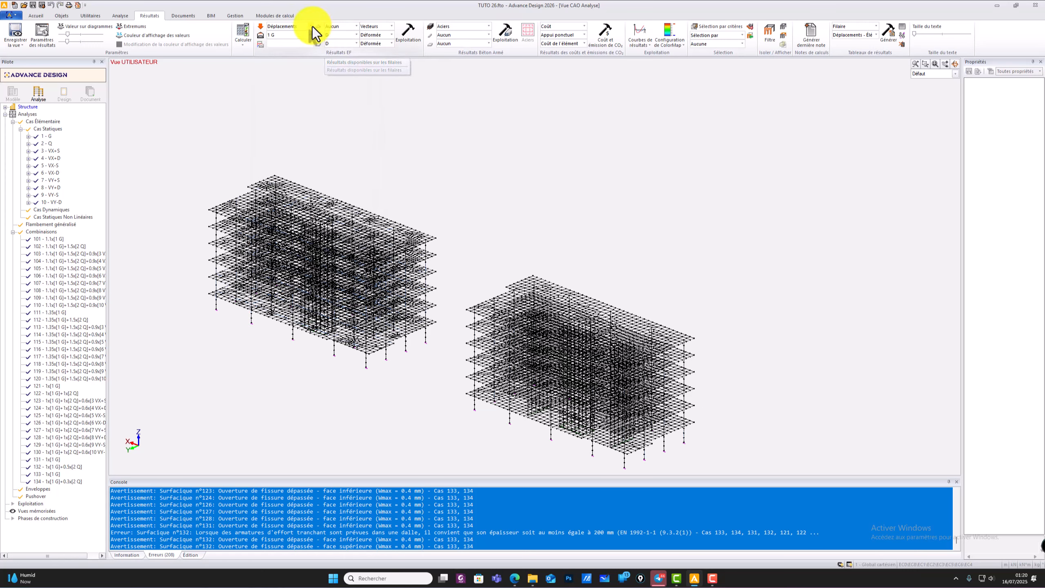
{"action": "left_click", "coordinate": [405, 34]}
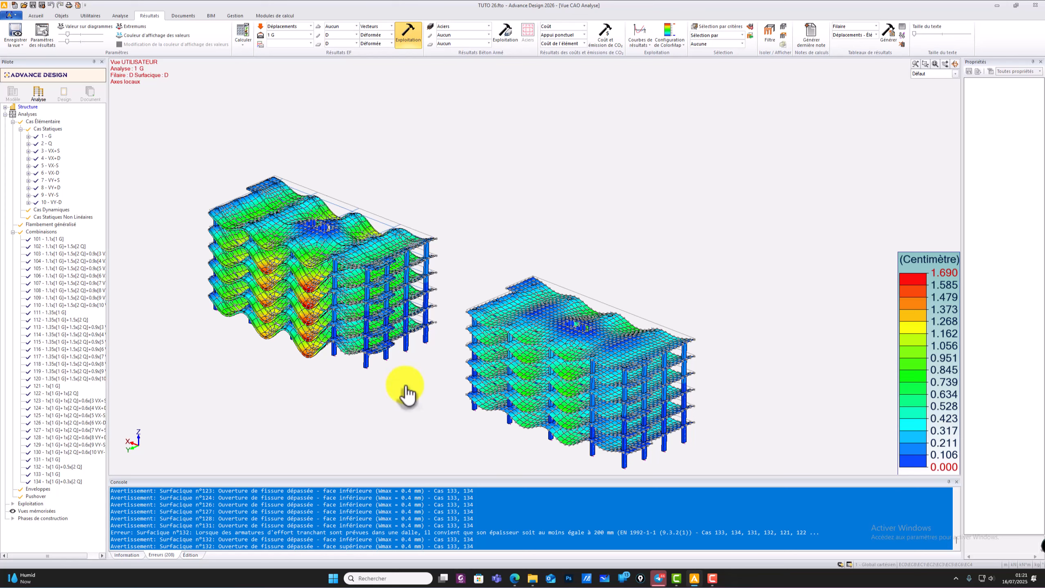
- Examine the deformed slabs of both buildings from the front and from below under load case 1 G
{"action": "middle_click_drag", "start_coordinate": [425, 384], "coordinate": [512, 364]}
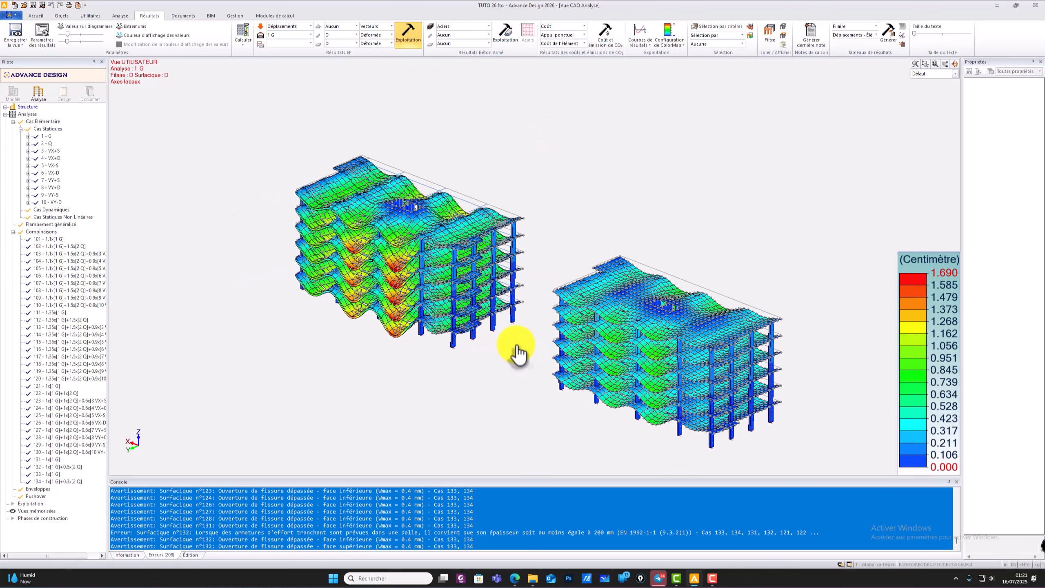
{"action": "scroll", "coordinate": [519, 376], "scroll_direction": "up", "scroll_amount": 3}
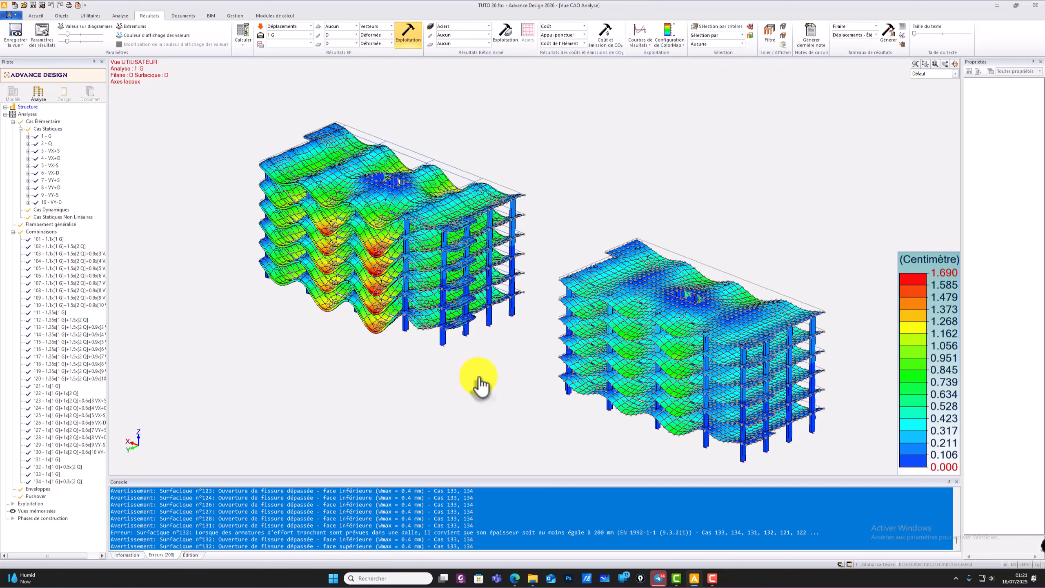
{"action": "middle_click_drag", "start_coordinate": [482, 377], "coordinate": [829, 320], "text": "shift"}
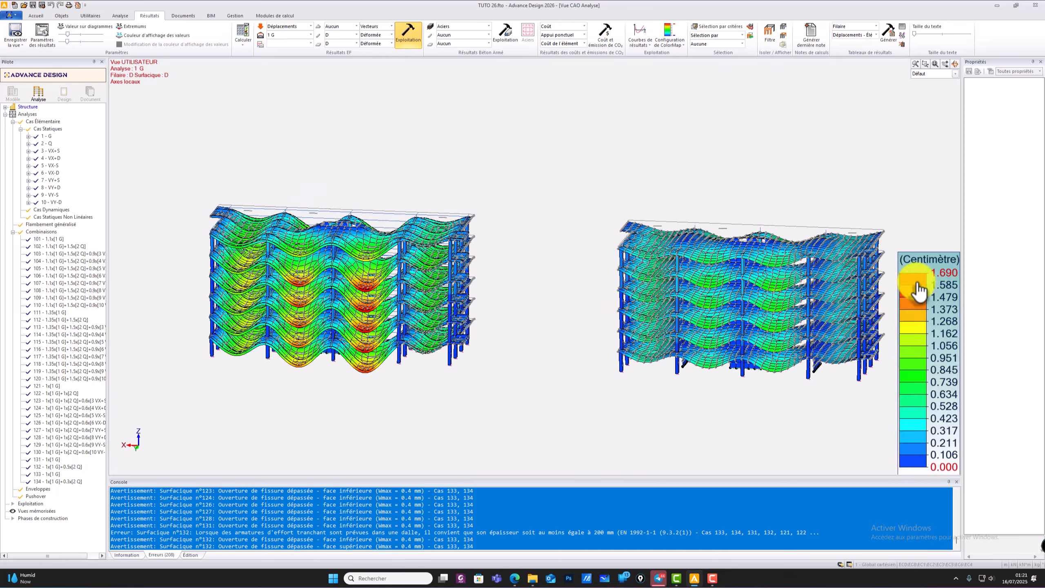
{"action": "middle_click_drag", "start_coordinate": [482, 381], "coordinate": [627, 298], "text": "shift"}
{"action": "scroll", "coordinate": [425, 374], "scroll_direction": "up", "scroll_amount": 5}
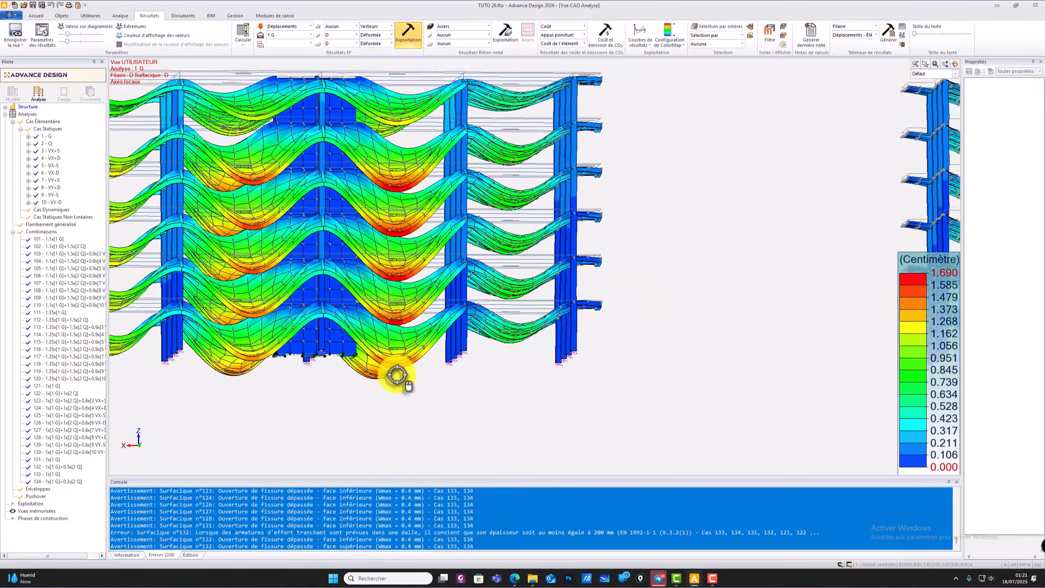
{"action": "middle_click_drag", "start_coordinate": [327, 385], "coordinate": [373, 401], "text": "shift"}
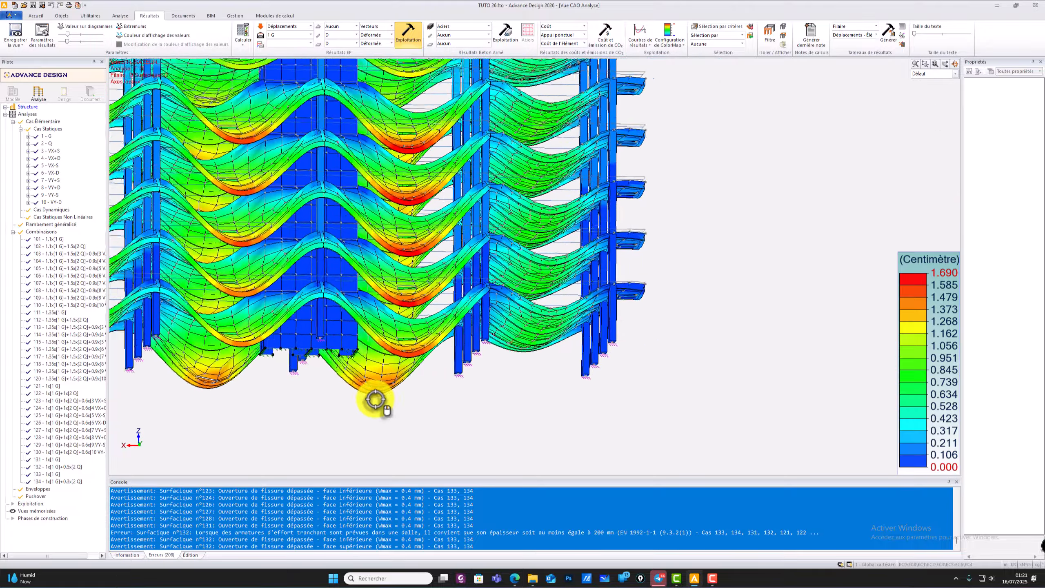
{"action": "scroll", "coordinate": [343, 340], "scroll_direction": "down", "scroll_amount": 3}
{"action": "scroll", "coordinate": [344, 340], "scroll_direction": "down", "scroll_amount": 2}
{"action": "middle_click_drag", "start_coordinate": [450, 387], "coordinate": [460, 320], "text": "shift"}
{"action": "middle_click_drag", "start_coordinate": [427, 355], "coordinate": [497, 334], "text": "shift"}
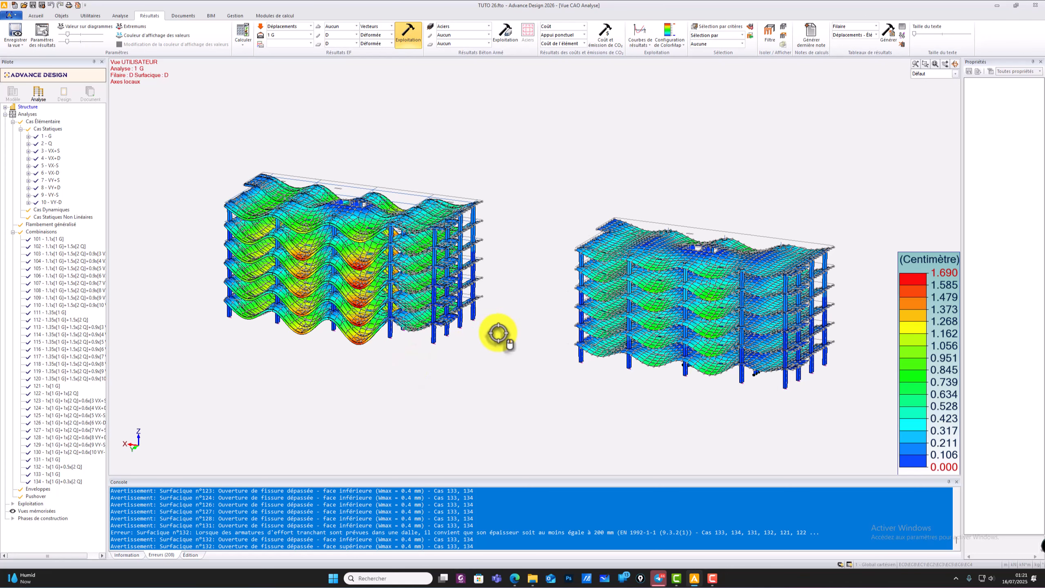
- Hide the mesh and nodes on the displacement results of both buildings
{"action": "right_click", "coordinate": [534, 169]}
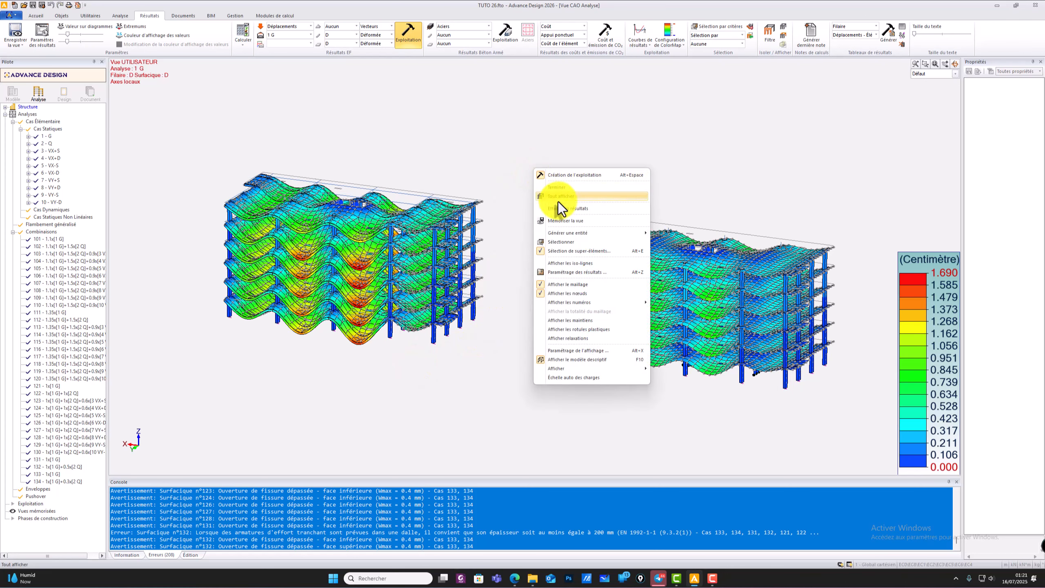
{"action": "left_click", "coordinate": [540, 283]}
{"action": "right_click", "coordinate": [522, 257]}
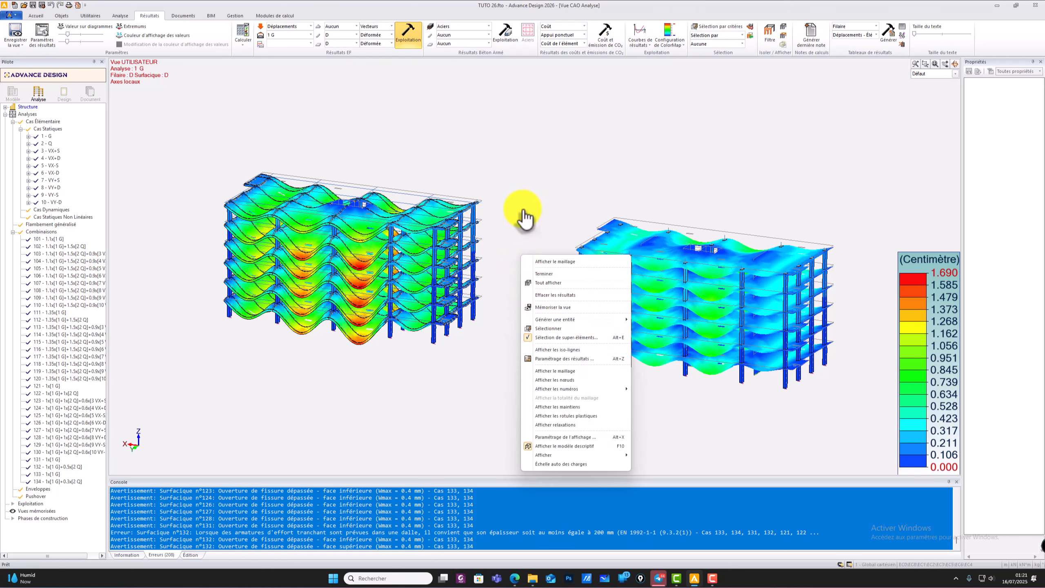
{"action": "left_click", "coordinate": [528, 181]}
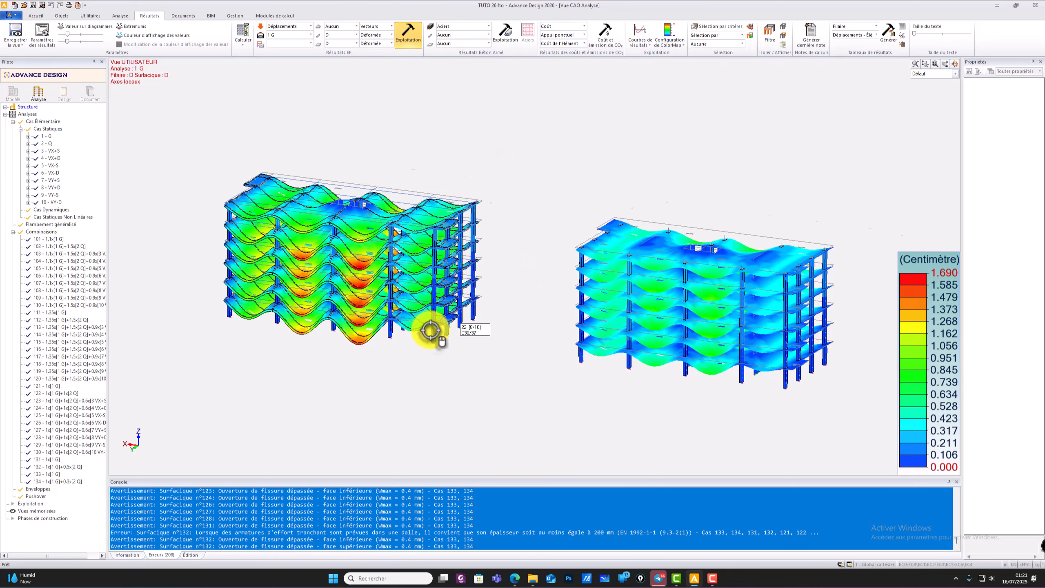
- Display the displacement results of both buildings for combination 103, 1.1x[1 G]+1.5x[2 Q]+0.9x[3 VX+S]
{"action": "scroll", "coordinate": [390, 325], "scroll_direction": "up", "scroll_amount": 3}
{"action": "scroll", "coordinate": [415, 297], "scroll_direction": "down", "scroll_amount": 3}
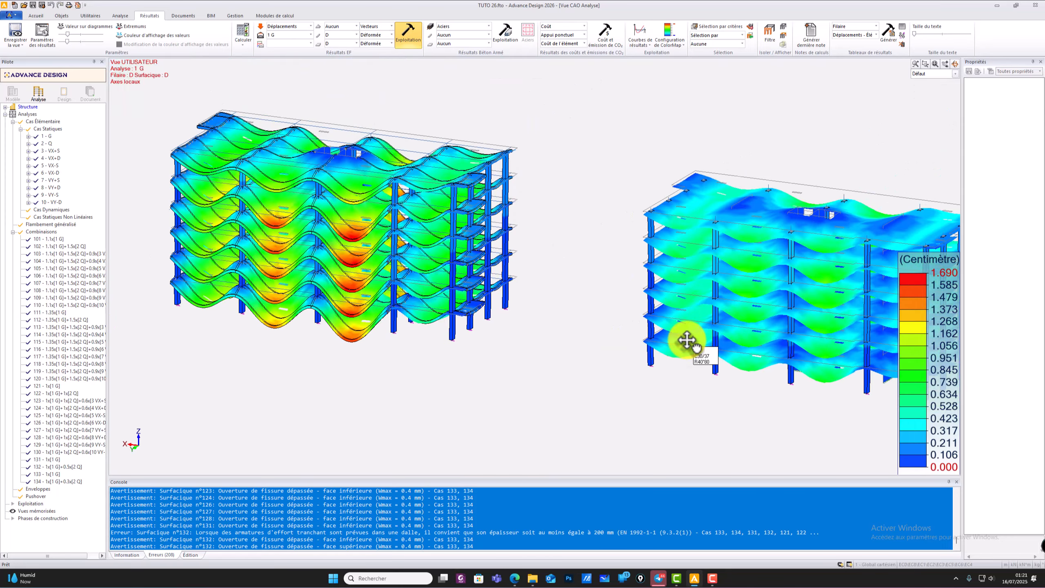
{"action": "middle_click_drag", "start_coordinate": [687, 343], "coordinate": [535, 375]}
{"action": "scroll", "coordinate": [492, 298], "scroll_direction": "down", "scroll_amount": 2}
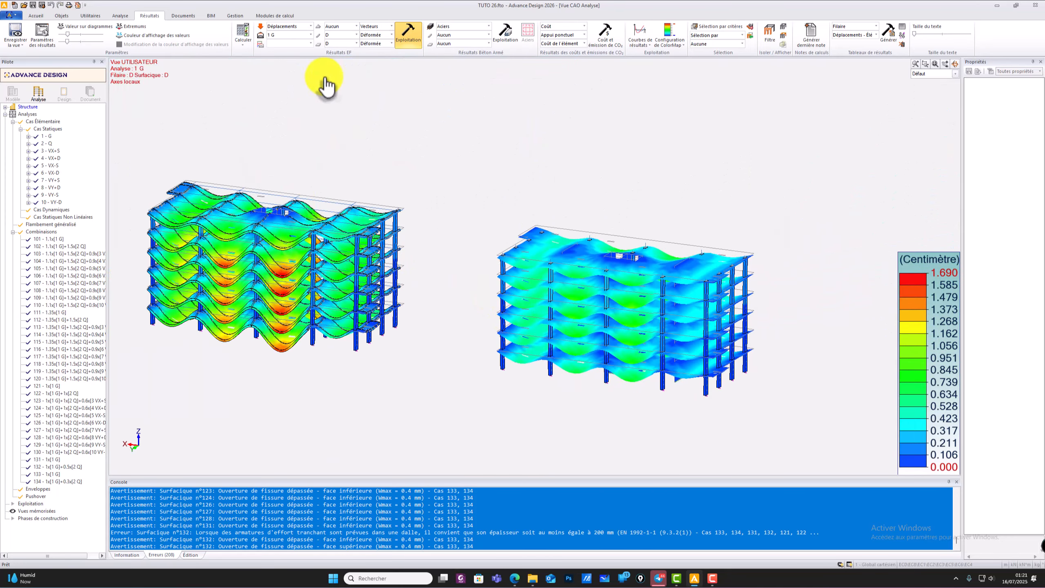
{"action": "left_click", "coordinate": [314, 40]}
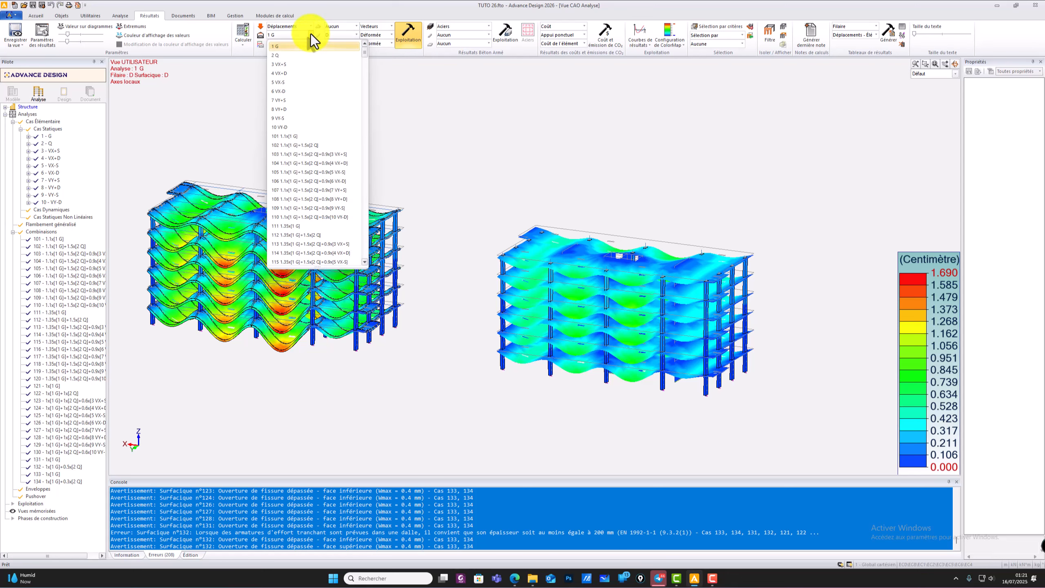
{"action": "left_click", "coordinate": [311, 155]}
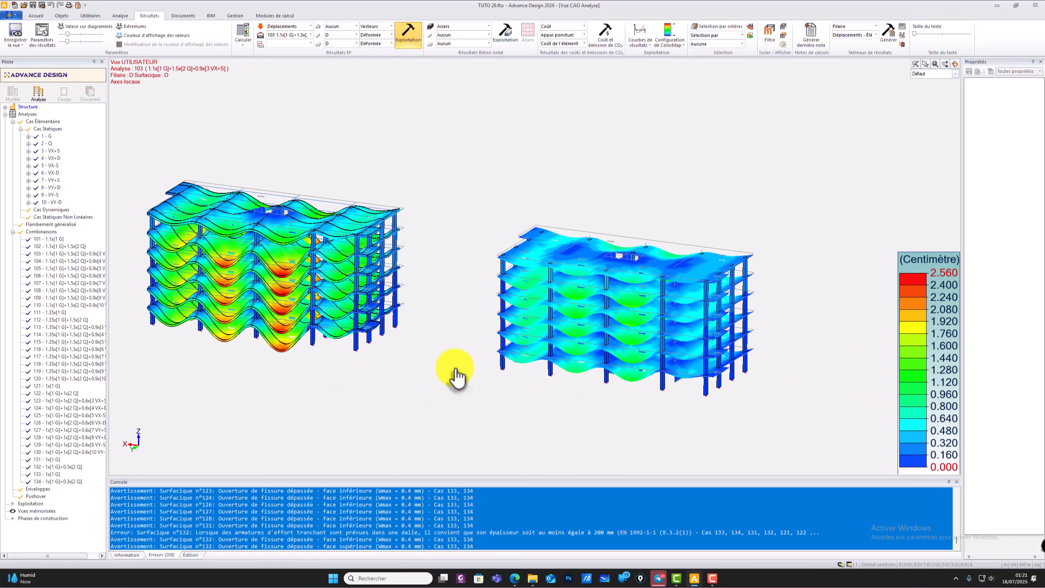
{"action": "middle_click_drag", "start_coordinate": [455, 367], "coordinate": [454, 372]}
{"action": "middle_click_drag", "start_coordinate": [530, 432], "coordinate": [531, 410]}
{"action": "middle_click_drag", "start_coordinate": [578, 443], "coordinate": [566, 418]}
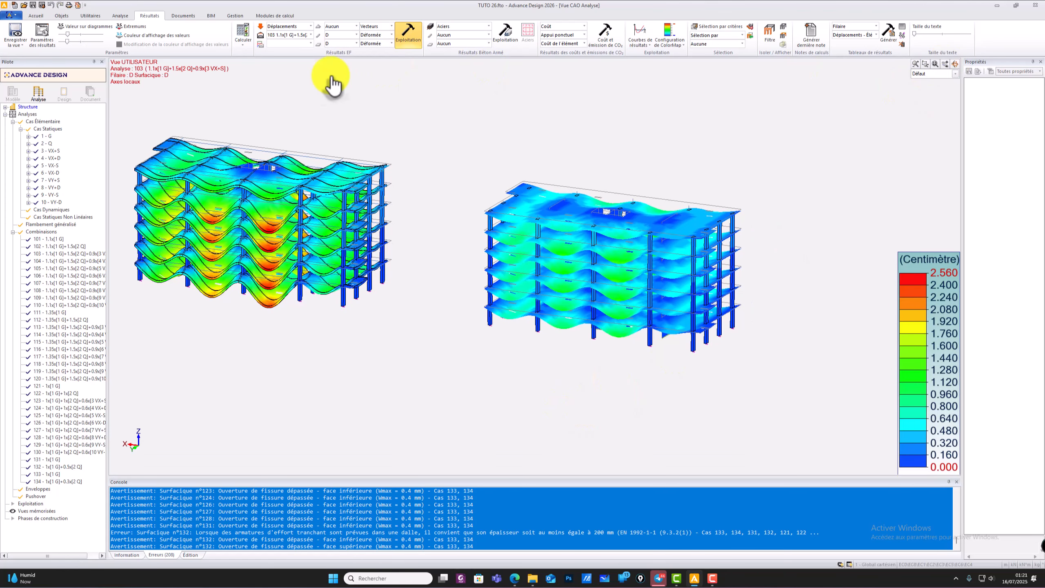
- Switch the finite element results to forces (Efforts) and display the Mxx moments on the surface elements of both buildings
{"action": "left_click", "coordinate": [310, 26]}
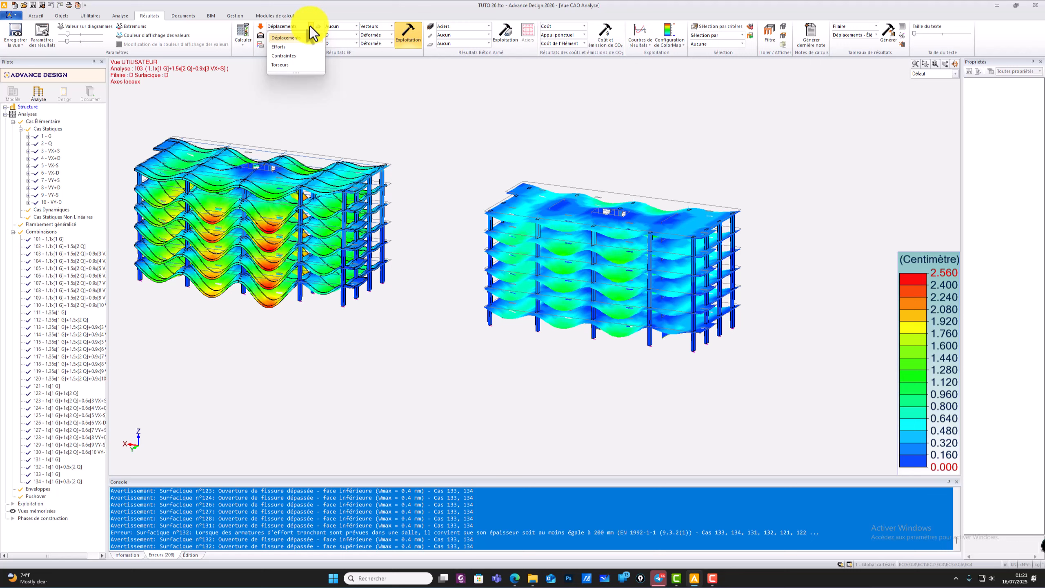
{"action": "left_click", "coordinate": [283, 47]}
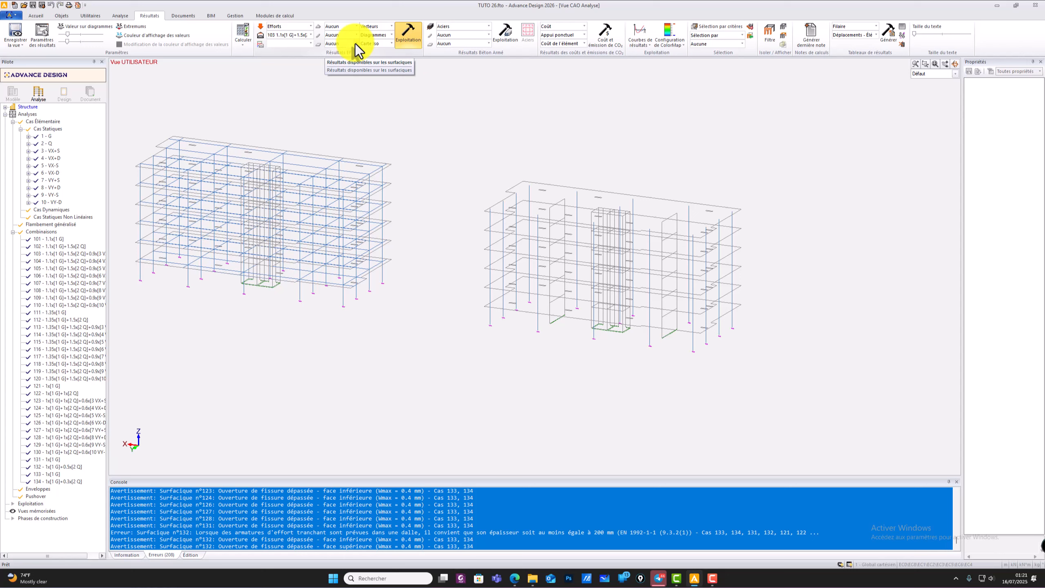
{"action": "left_click", "coordinate": [355, 43]}
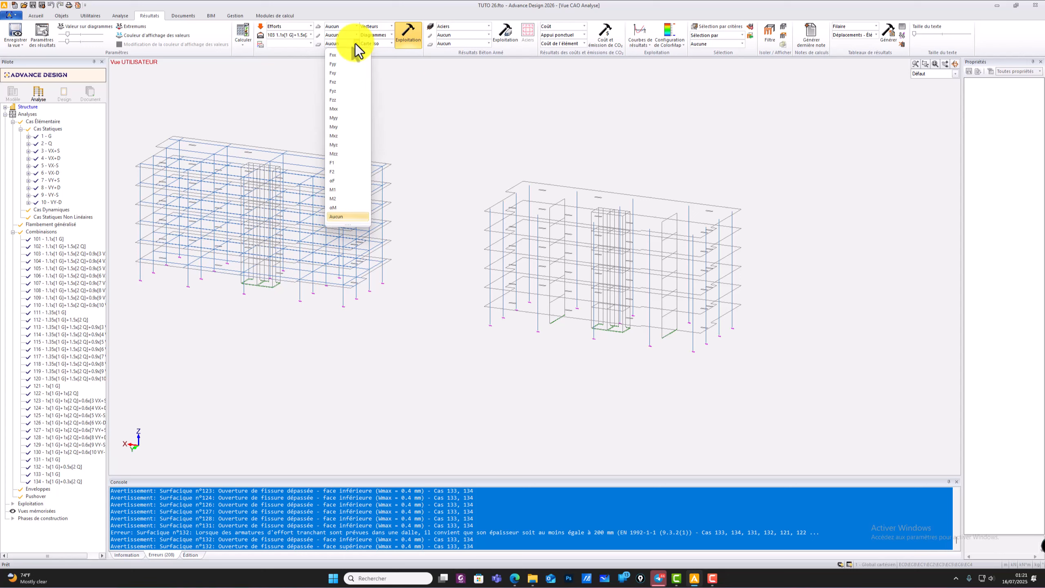
{"action": "left_click", "coordinate": [333, 109]}
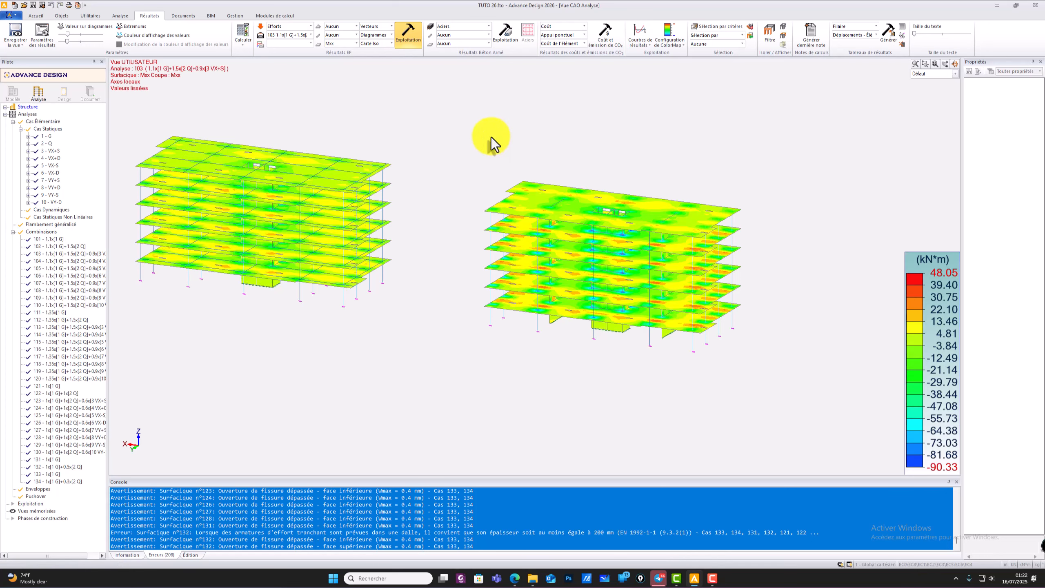
{"action": "middle_click_drag", "start_coordinate": [492, 144], "coordinate": [515, 224]}
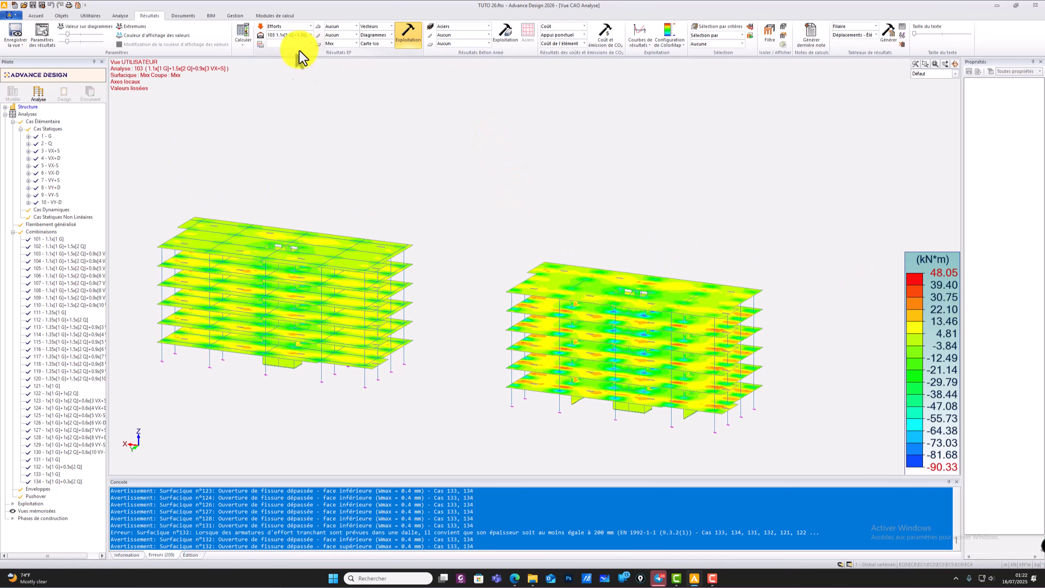
- Display the Mxx slab moments for combination 104, 1.1x[1 G]+1.5x[2 Q]+0.9x[4 VX+D]
{"action": "left_click", "coordinate": [311, 35]}
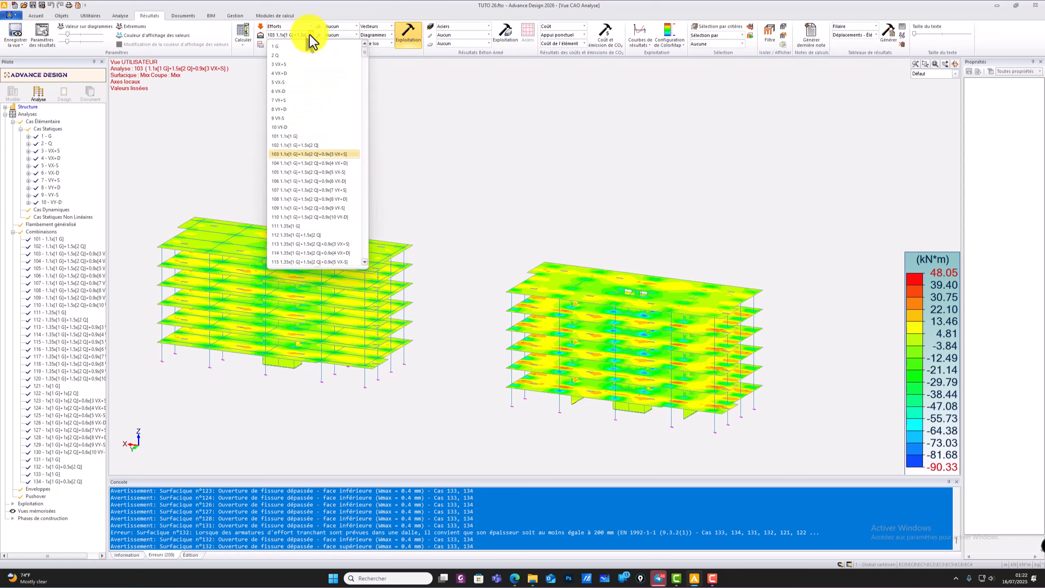
{"action": "left_click", "coordinate": [298, 165]}
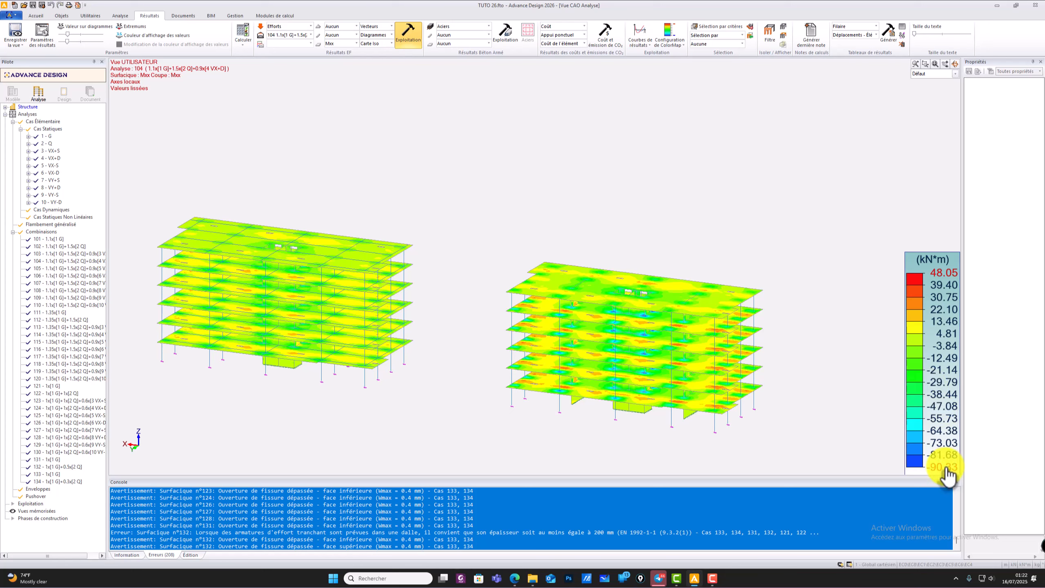
{"action": "scroll", "coordinate": [604, 350], "scroll_direction": "up", "scroll_amount": 1}
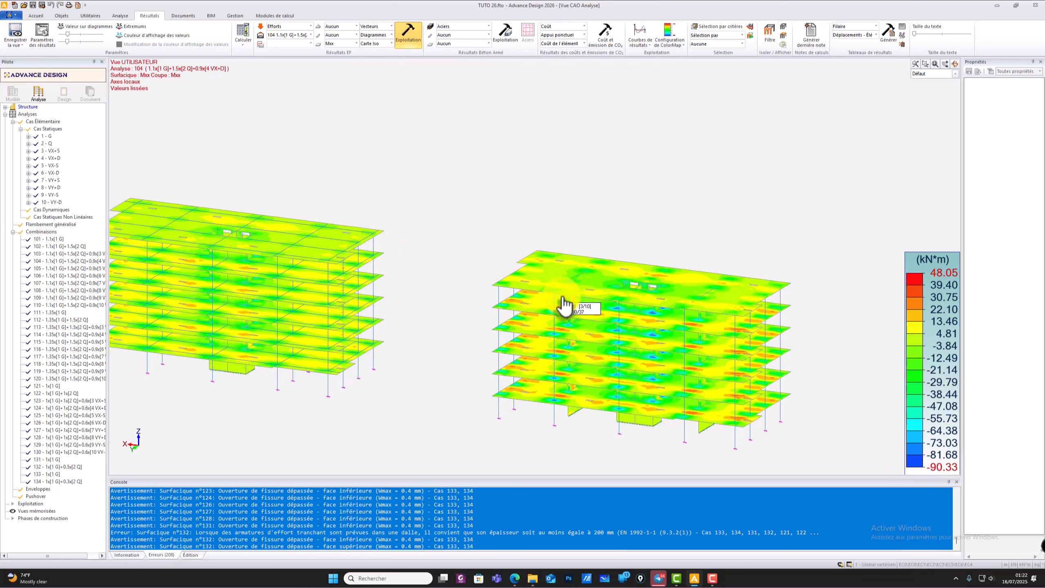
{"action": "scroll", "coordinate": [564, 305], "scroll_direction": "down", "scroll_amount": 2}
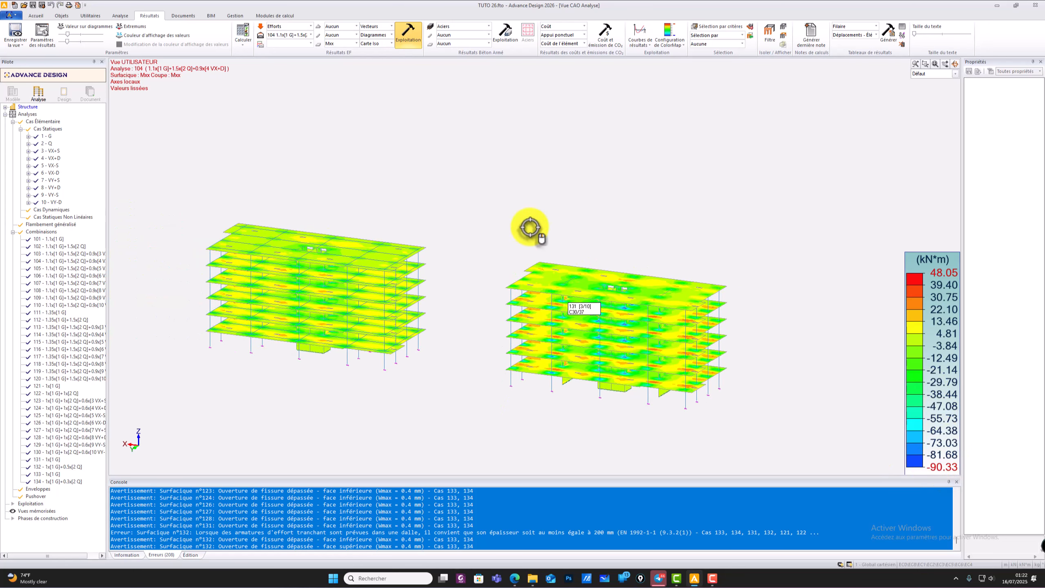
- Show both buildings in top view to compare the Mxx moment maps of their slabs
{"action": "left_click", "coordinate": [35, 15]}
{"action": "left_click", "coordinate": [545, 36]}
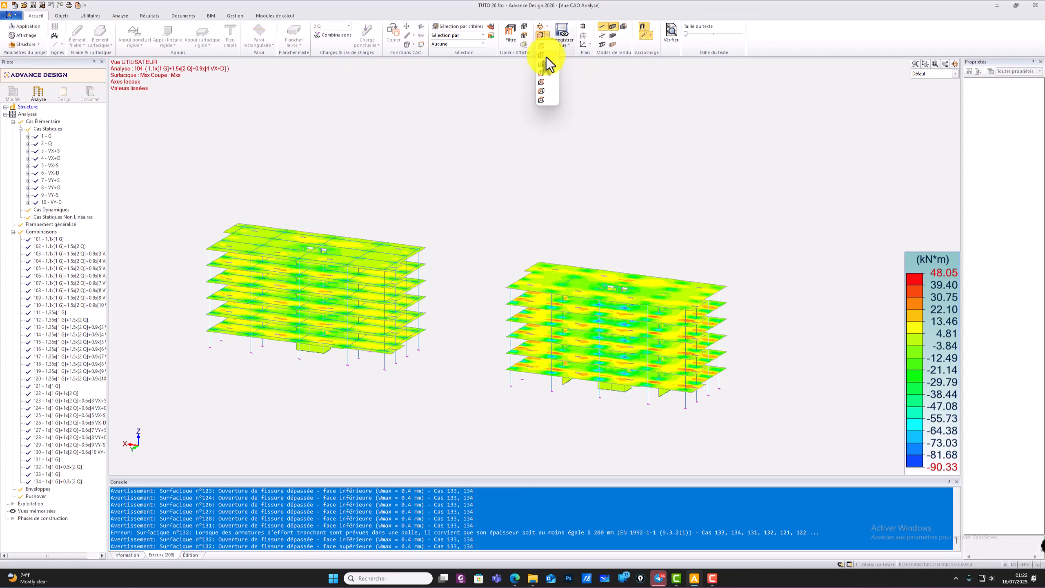
{"action": "left_click", "coordinate": [547, 59]}
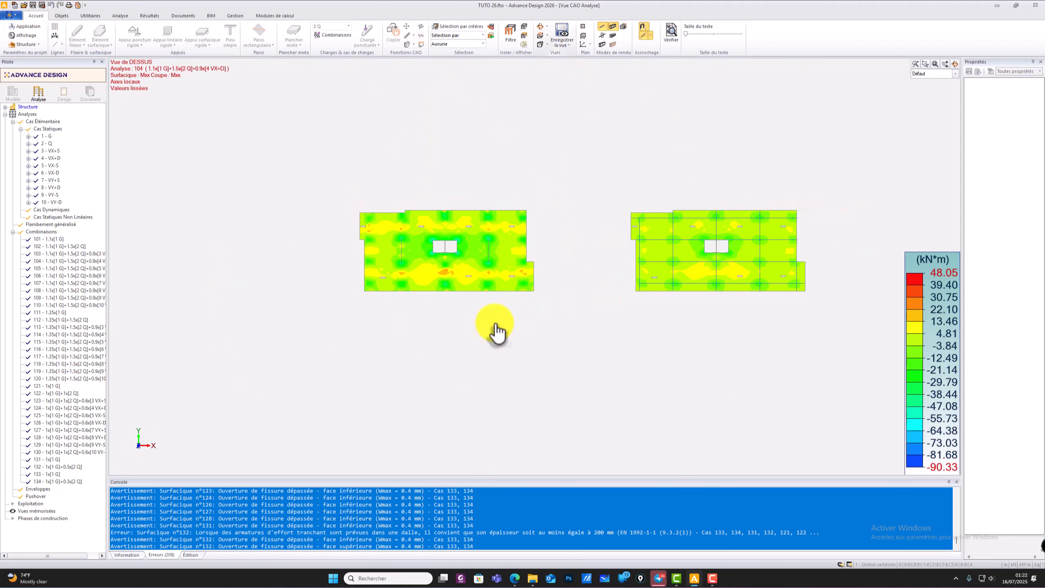
{"action": "scroll", "coordinate": [835, 262], "scroll_direction": "up", "scroll_amount": 3}
{"action": "middle_click_drag", "start_coordinate": [571, 138], "coordinate": [638, 176]}
{"action": "scroll", "coordinate": [631, 175], "scroll_direction": "down", "scroll_amount": 1}
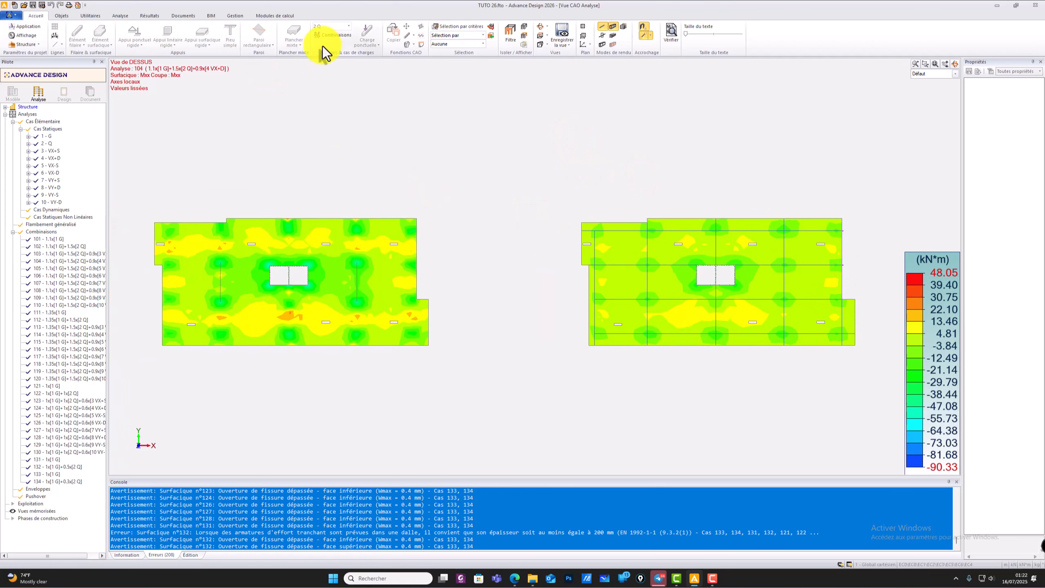
- Reopen the existing analysis model without launching any new calculation
{"action": "left_click", "coordinate": [120, 16]}
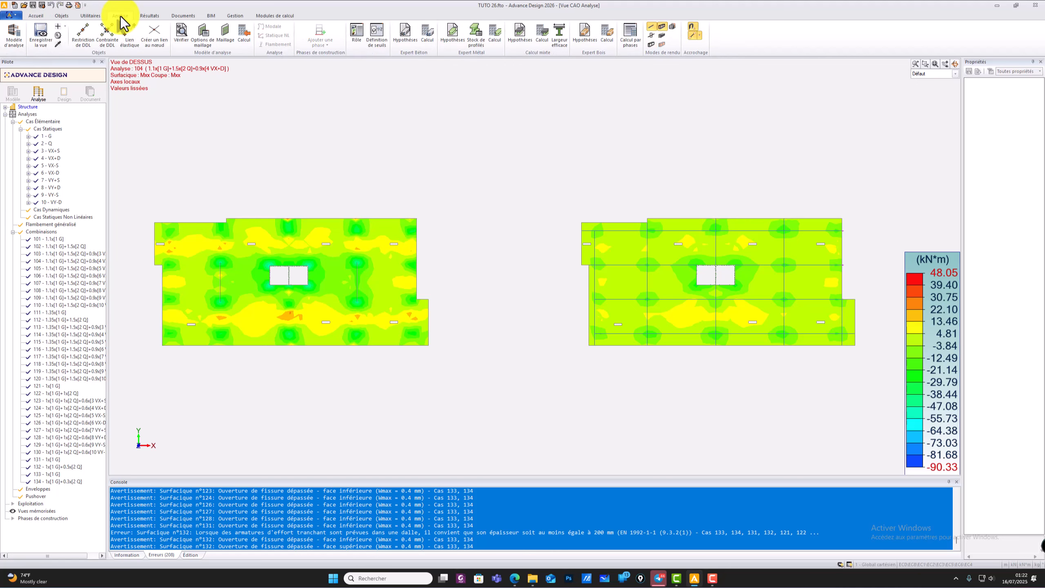
{"action": "left_click", "coordinate": [150, 16]}
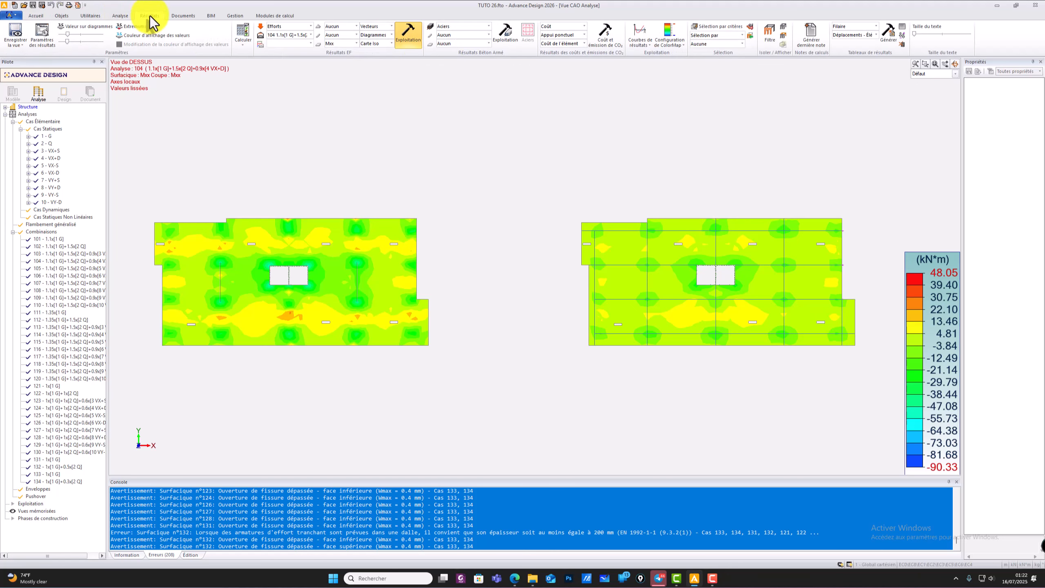
{"action": "left_click", "coordinate": [125, 16]}
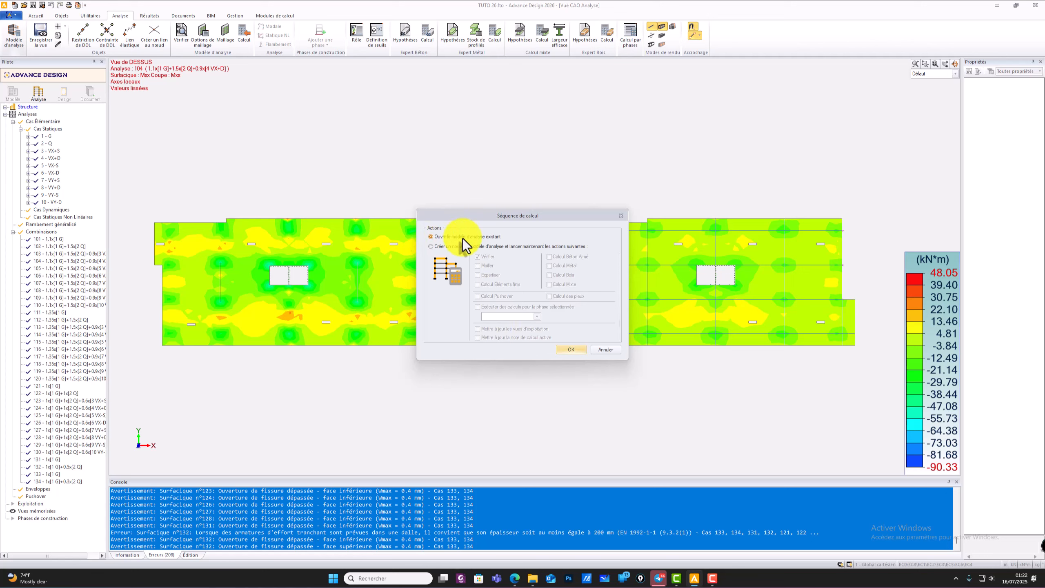
{"action": "left_click", "coordinate": [570, 350]}
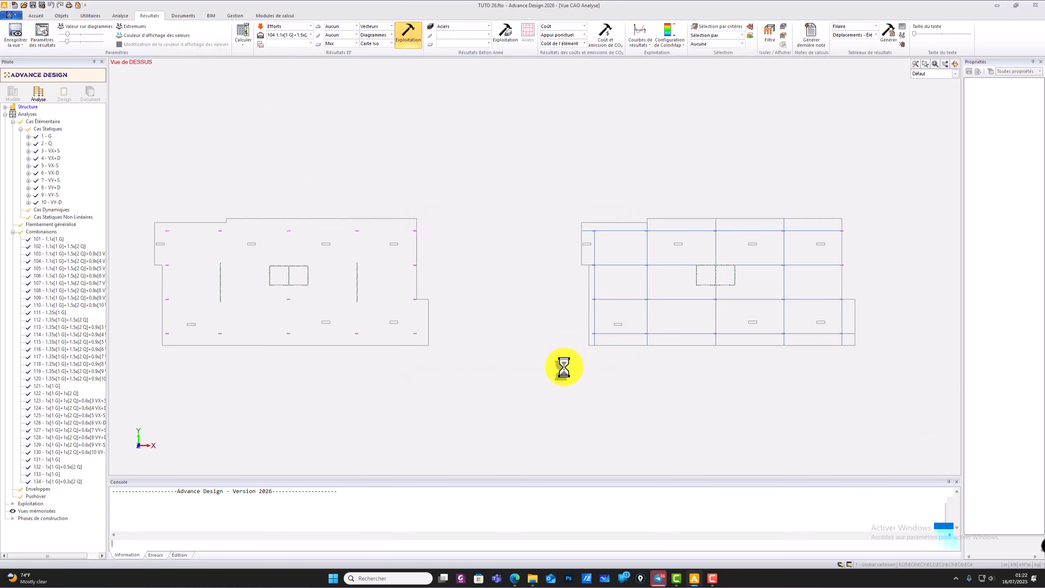
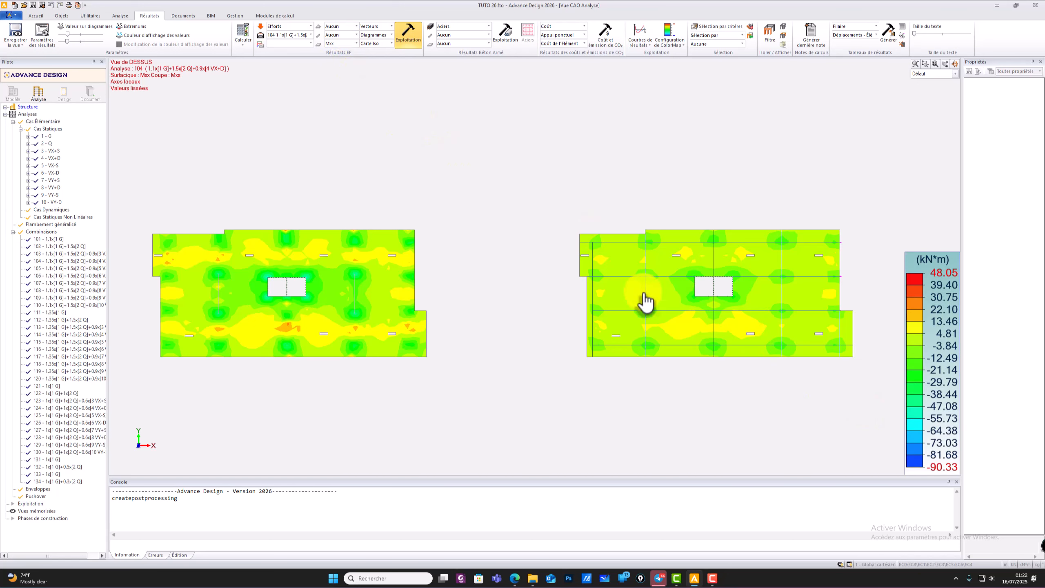
- Turn off the surface element results and display the My bending moment diagrams on the linear elements under combination 104
{"action": "left_click", "coordinate": [357, 43]}
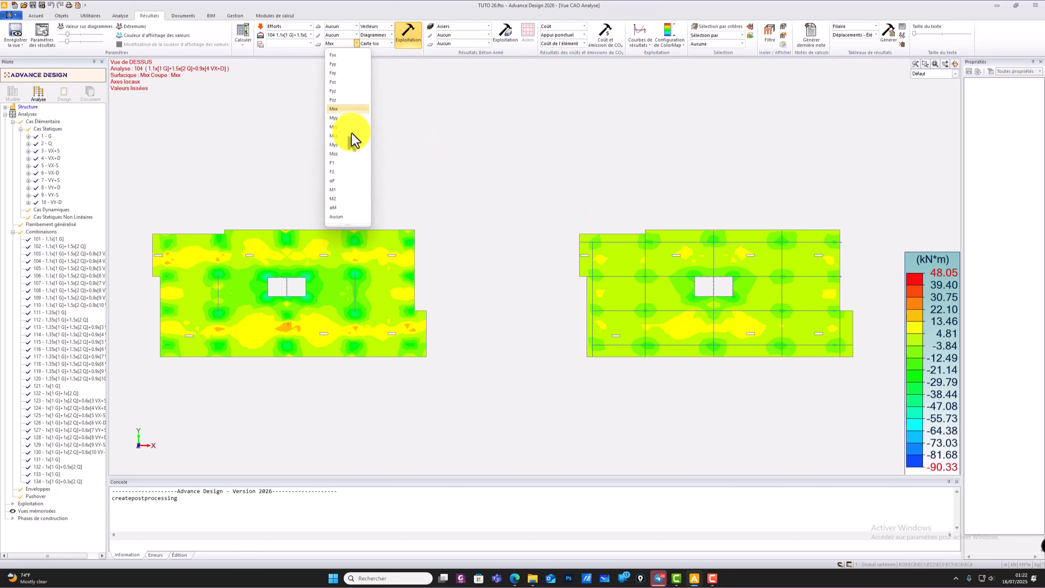
{"action": "left_click", "coordinate": [338, 223]}
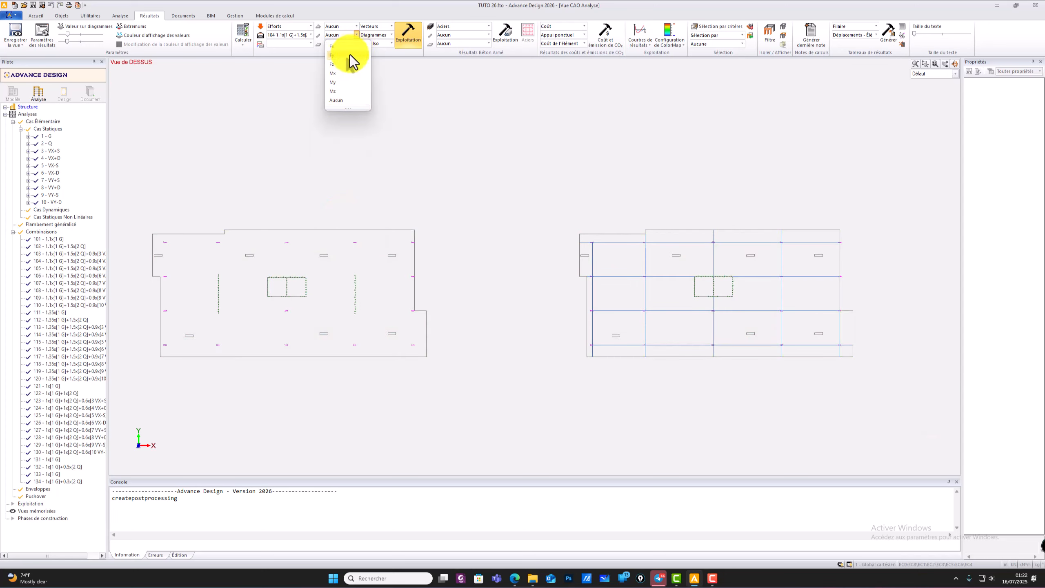
{"action": "left_click", "coordinate": [342, 82]}
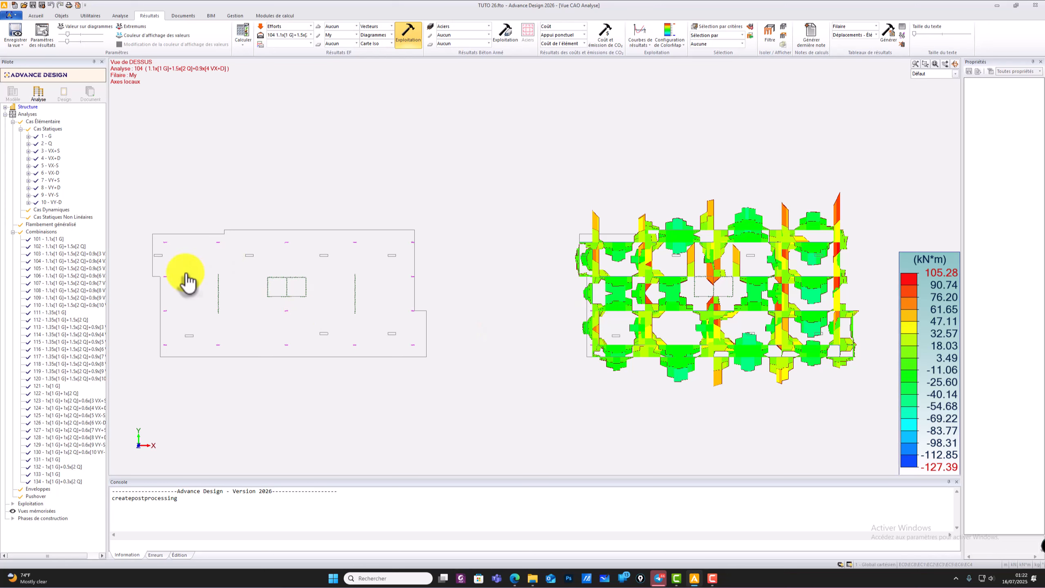
{"action": "scroll", "coordinate": [774, 293], "scroll_direction": "up", "scroll_amount": 2}
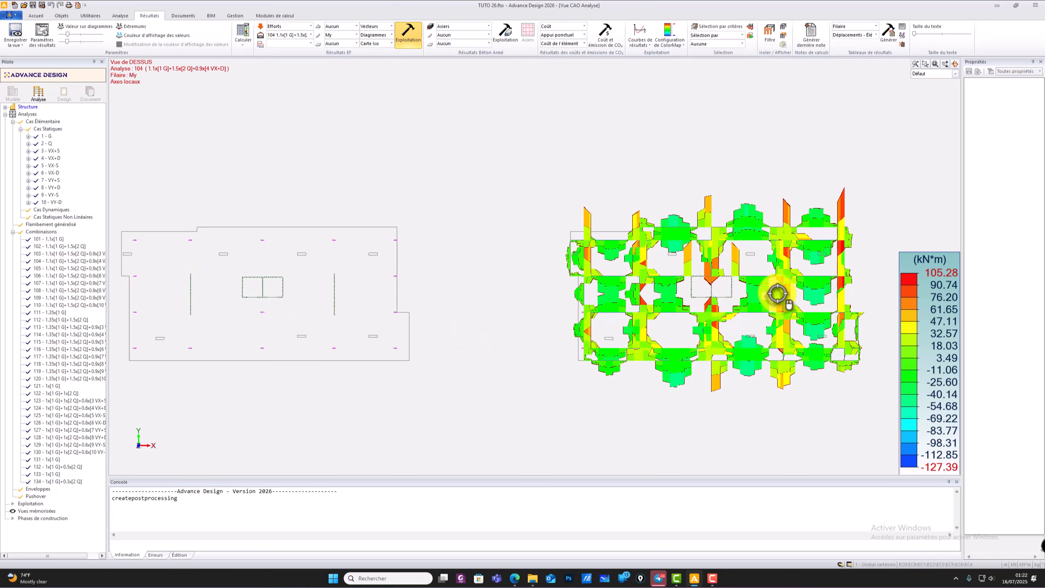
{"action": "scroll", "coordinate": [693, 297], "scroll_direction": "down", "scroll_amount": 3}
{"action": "scroll", "coordinate": [716, 293], "scroll_direction": "up", "scroll_amount": 1}
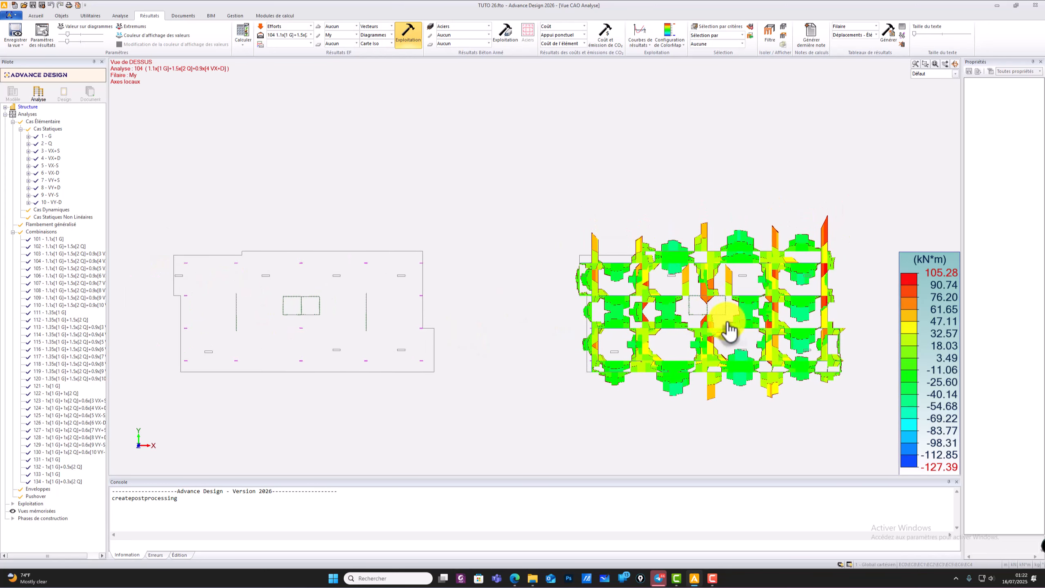
{"action": "scroll", "coordinate": [736, 319], "scroll_direction": "up", "scroll_amount": 1}
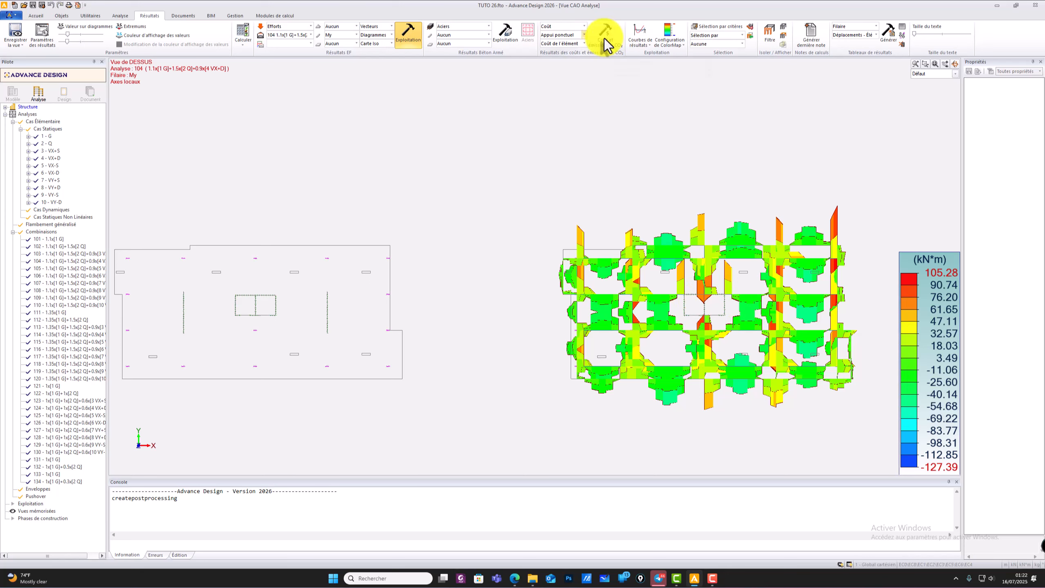
- Return to a 3D view and display the Fx axial force diagrams on the linear elements of both buildings
{"action": "left_click", "coordinate": [954, 64]}
{"action": "left_click_drag", "start_coordinate": [679, 215], "coordinate": [517, 238]}
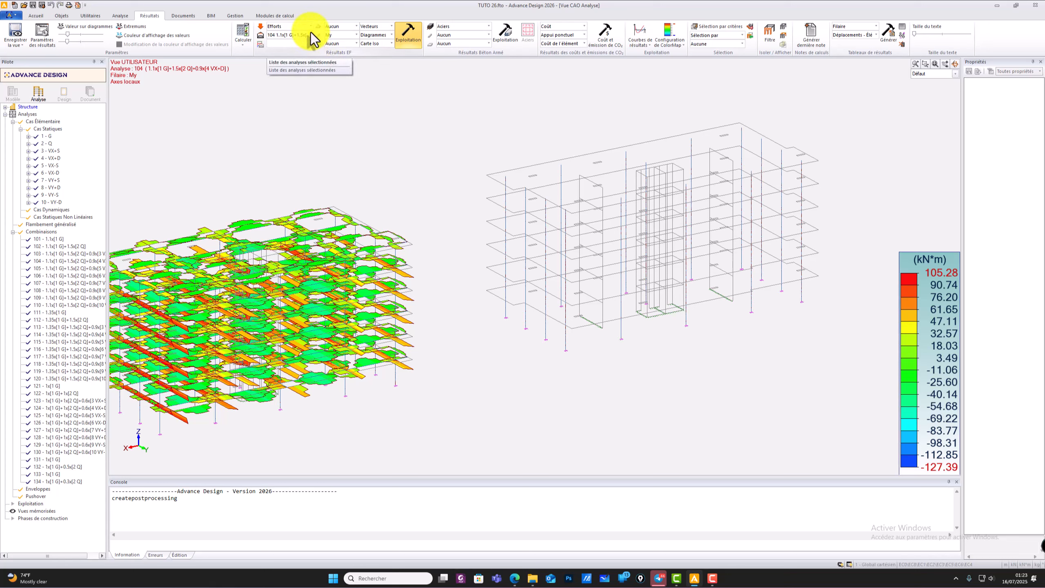
{"action": "left_click", "coordinate": [356, 35]}
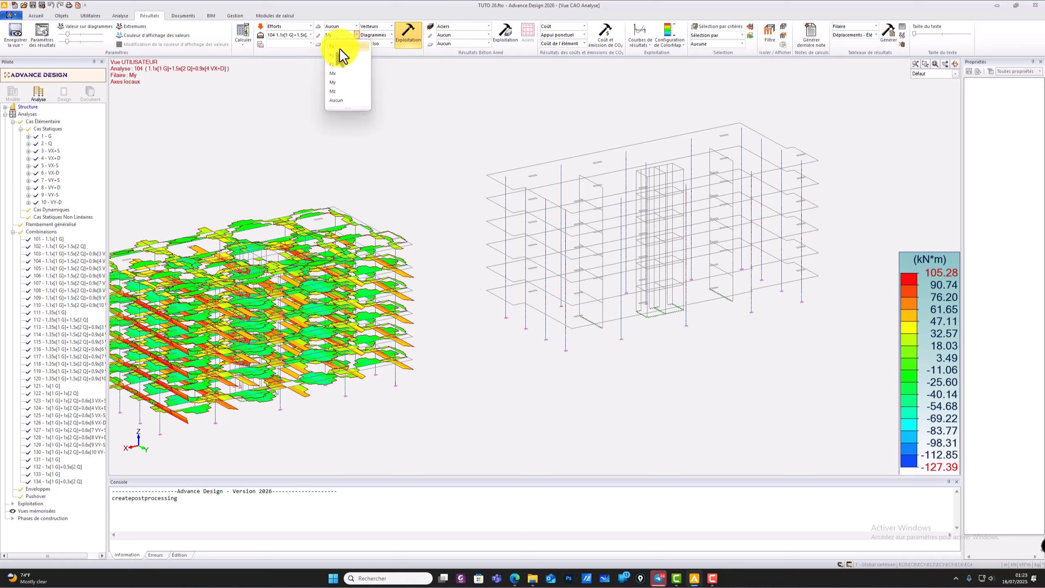
{"action": "left_click", "coordinate": [338, 46]}
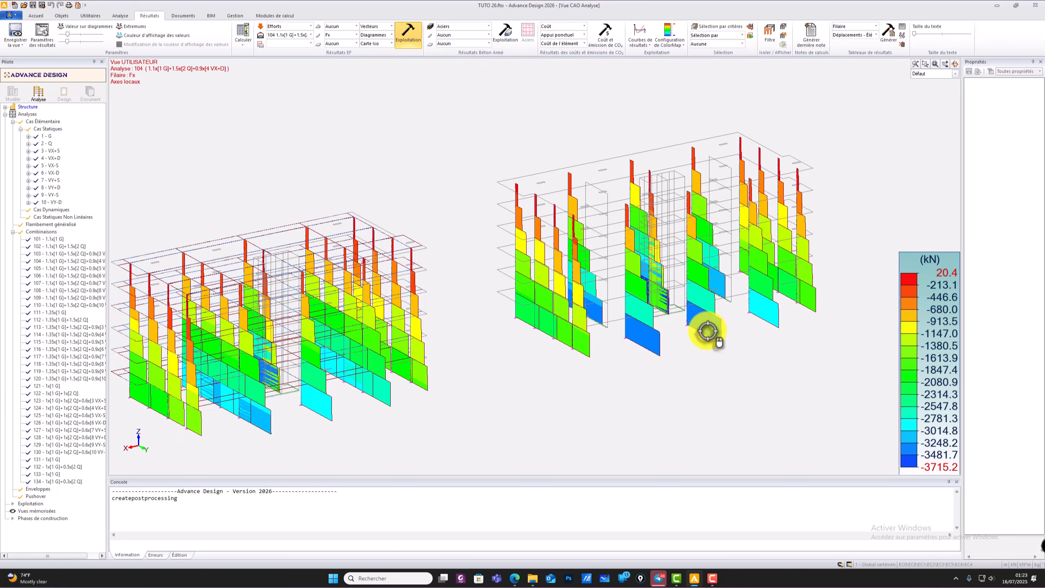
{"action": "middle_click_drag", "start_coordinate": [435, 397], "coordinate": [497, 396]}
{"action": "scroll", "coordinate": [419, 396], "scroll_direction": "down", "scroll_amount": 2}
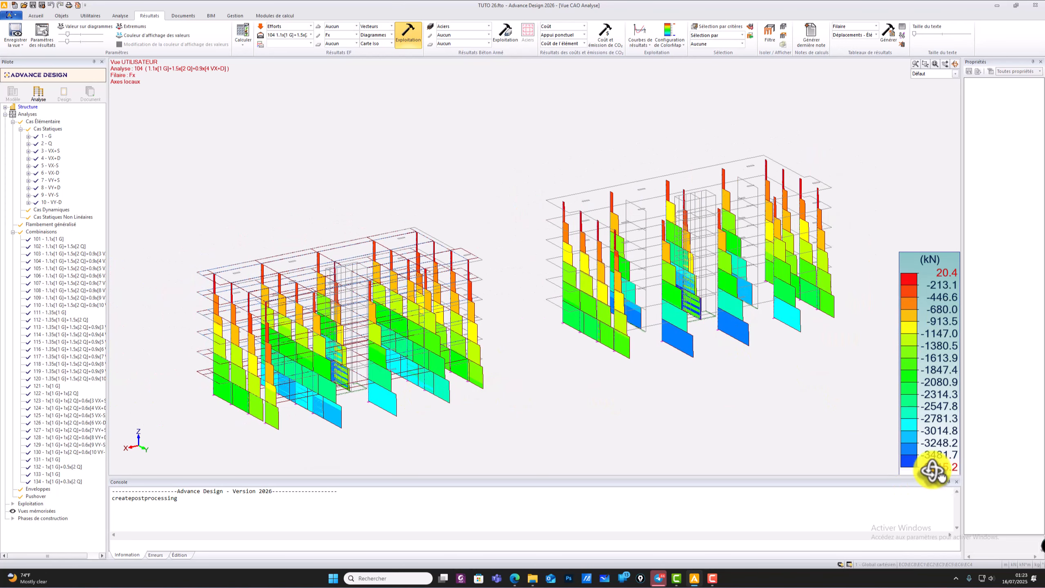
{"action": "left_click_drag", "start_coordinate": [686, 369], "coordinate": [513, 366]}
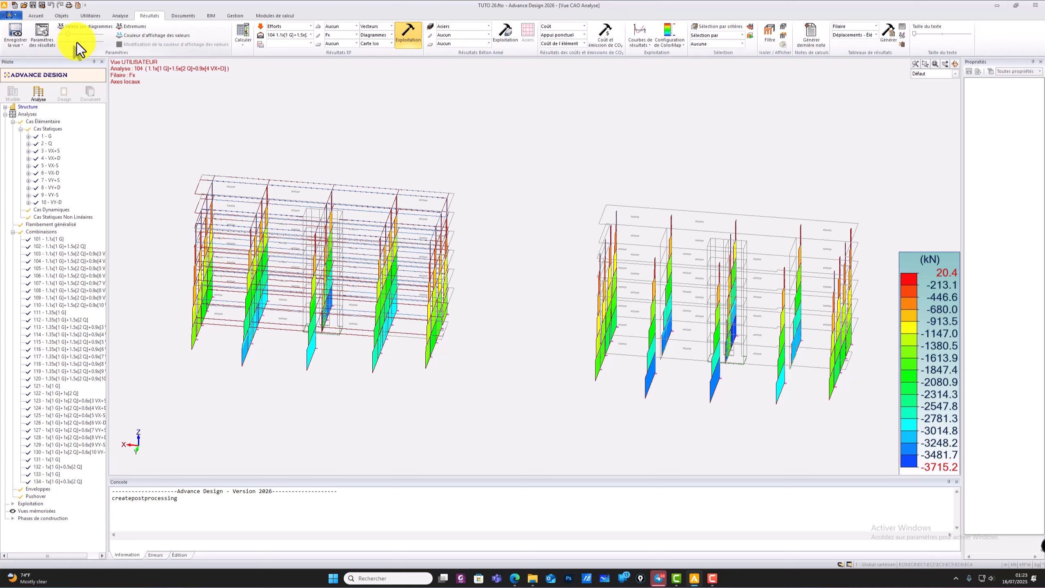
{"action": "left_click_drag", "start_coordinate": [76, 43], "coordinate": [69, 42]}
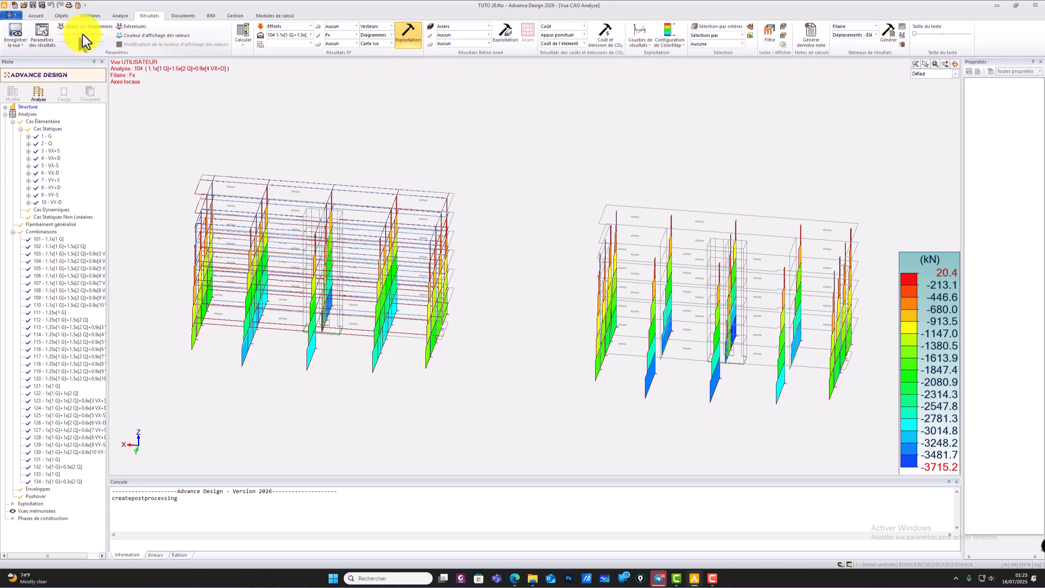
{"action": "left_click_drag", "start_coordinate": [793, 401], "coordinate": [665, 396]}
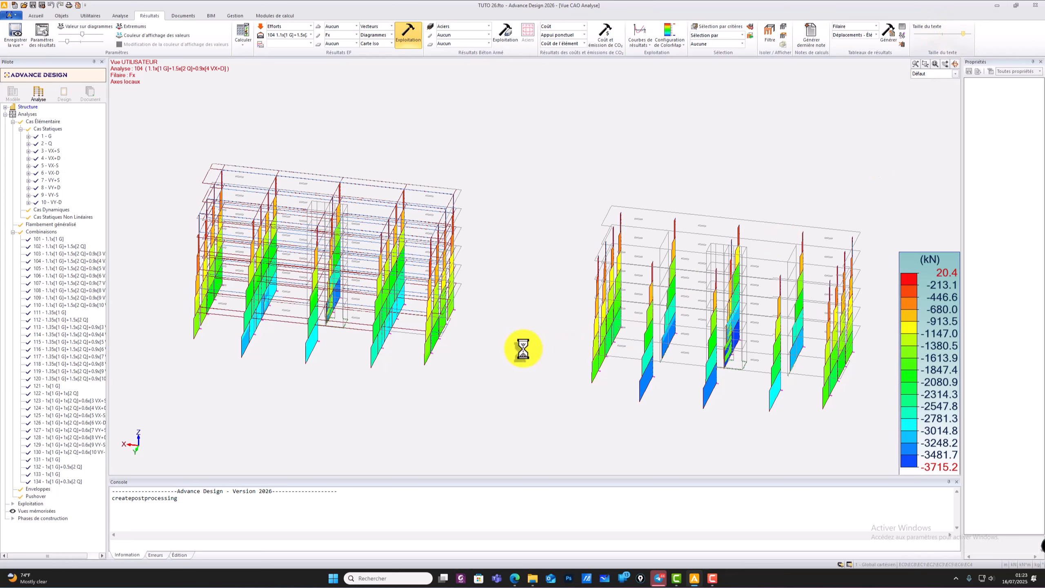
- Display the Fx results on the linear elements as numeric values and examine the forces at the column bases
{"action": "left_click_drag", "start_coordinate": [501, 307], "coordinate": [411, 306]}
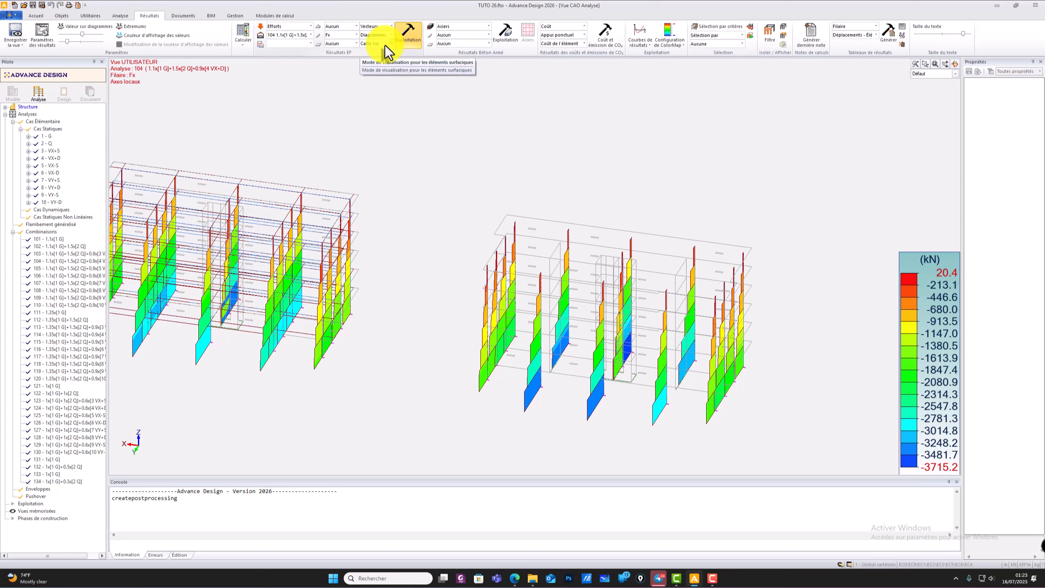
{"action": "left_click", "coordinate": [391, 35]}
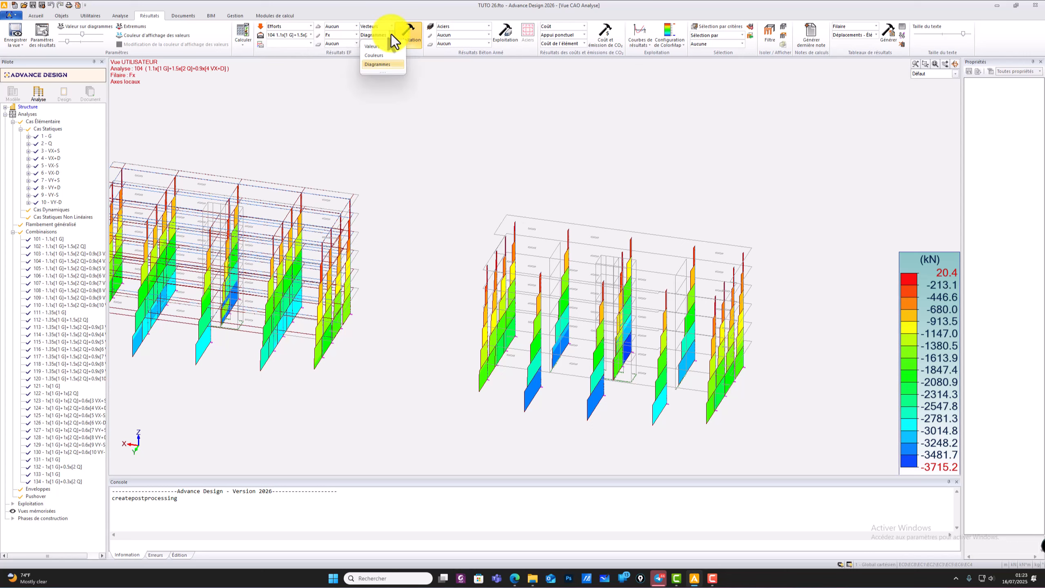
{"action": "left_click", "coordinate": [379, 46]}
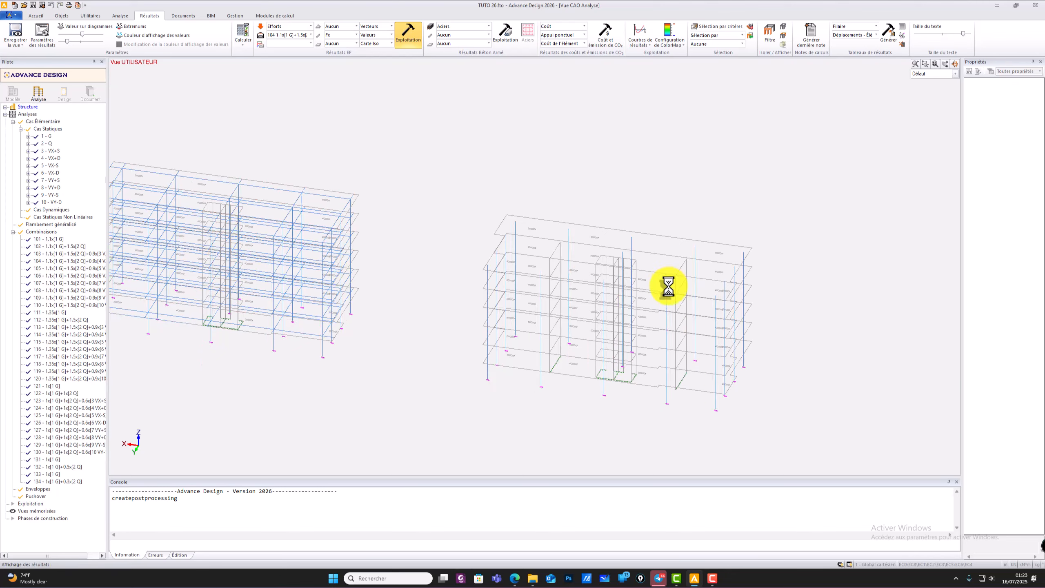
{"action": "left_click_drag", "start_coordinate": [595, 378], "coordinate": [513, 408]}
{"action": "scroll", "coordinate": [513, 408], "scroll_direction": "up", "scroll_amount": 10}
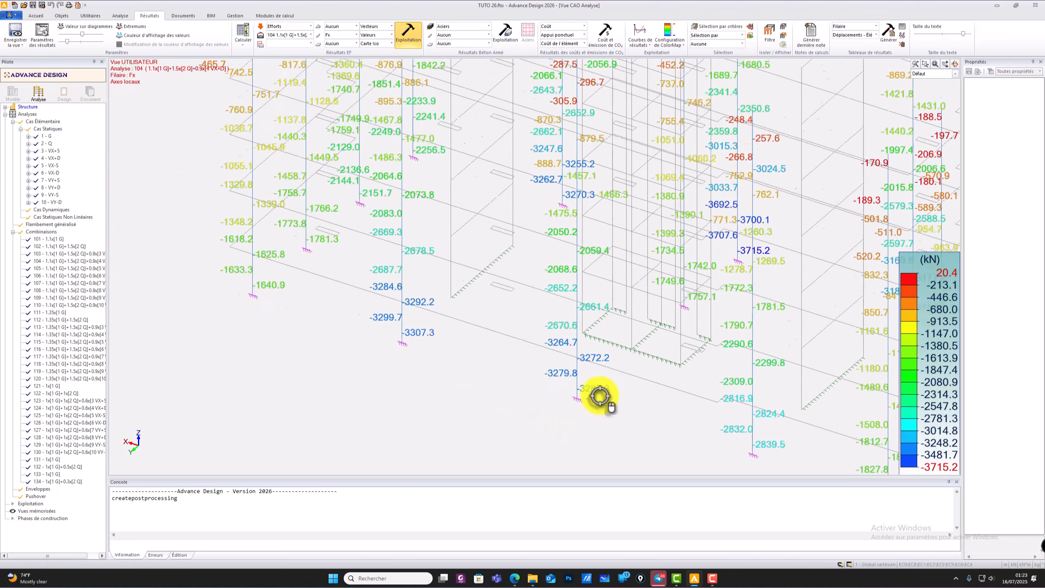
{"action": "scroll", "coordinate": [568, 384], "scroll_direction": "down", "scroll_amount": 10}
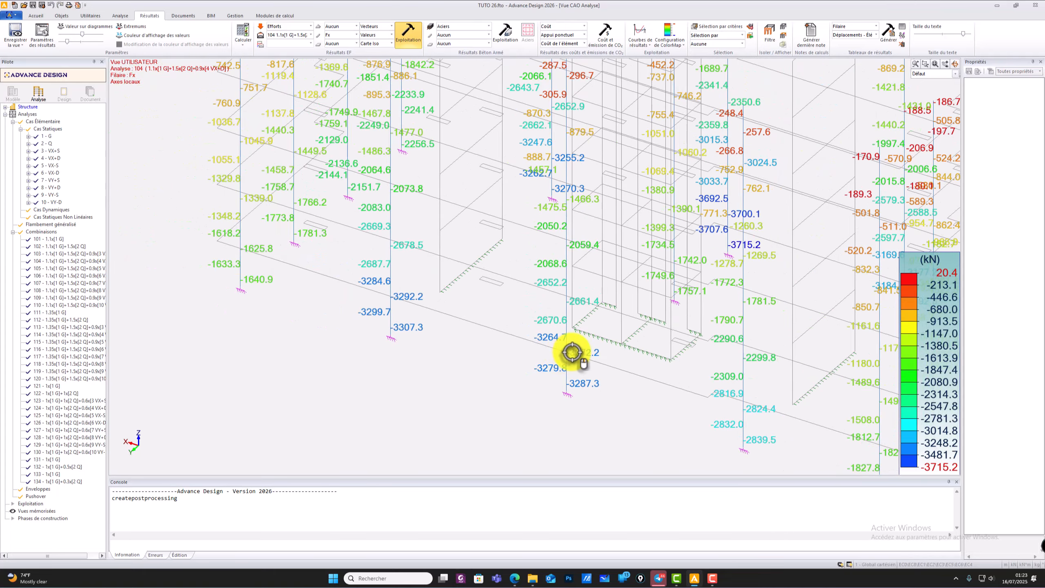
{"action": "scroll", "coordinate": [617, 352], "scroll_direction": "down", "scroll_amount": 3}
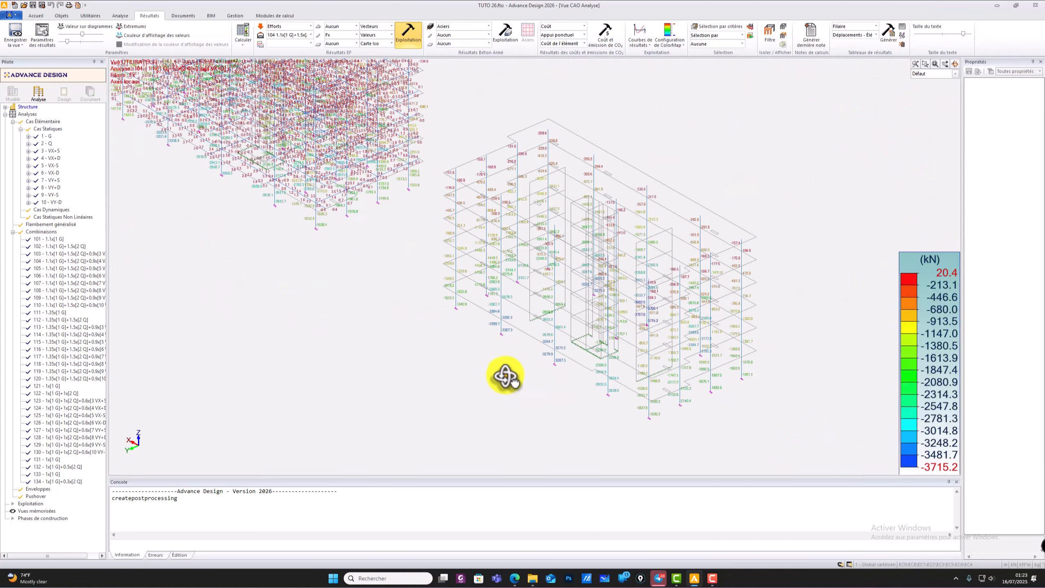
- Display the Fx results as colours on the linear elements and compare the columns of both buildings down to their bases
{"action": "left_click", "coordinate": [391, 35]}
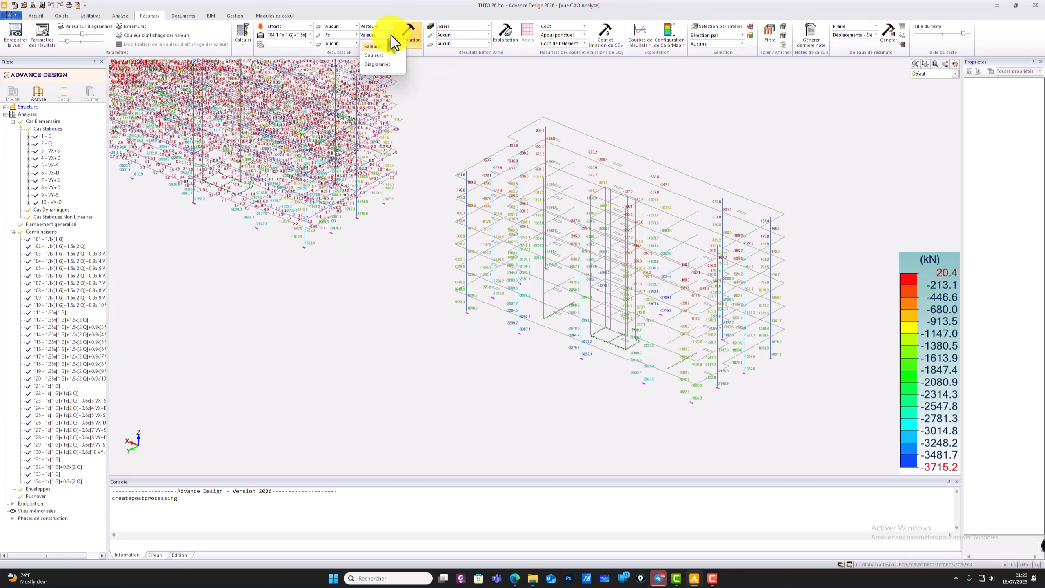
{"action": "left_click", "coordinate": [374, 55]}
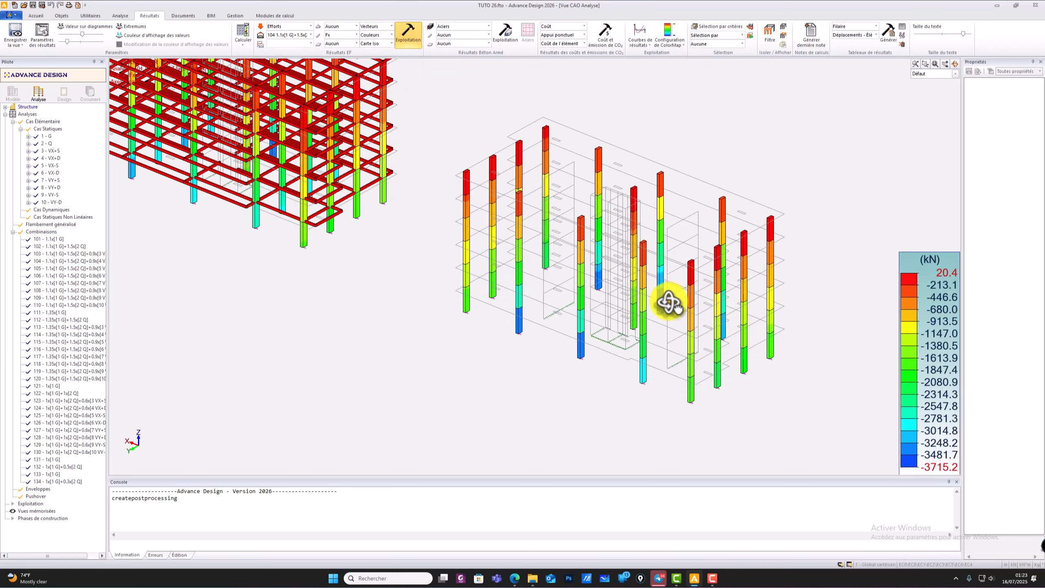
{"action": "scroll", "coordinate": [701, 379], "scroll_direction": "down", "scroll_amount": 3}
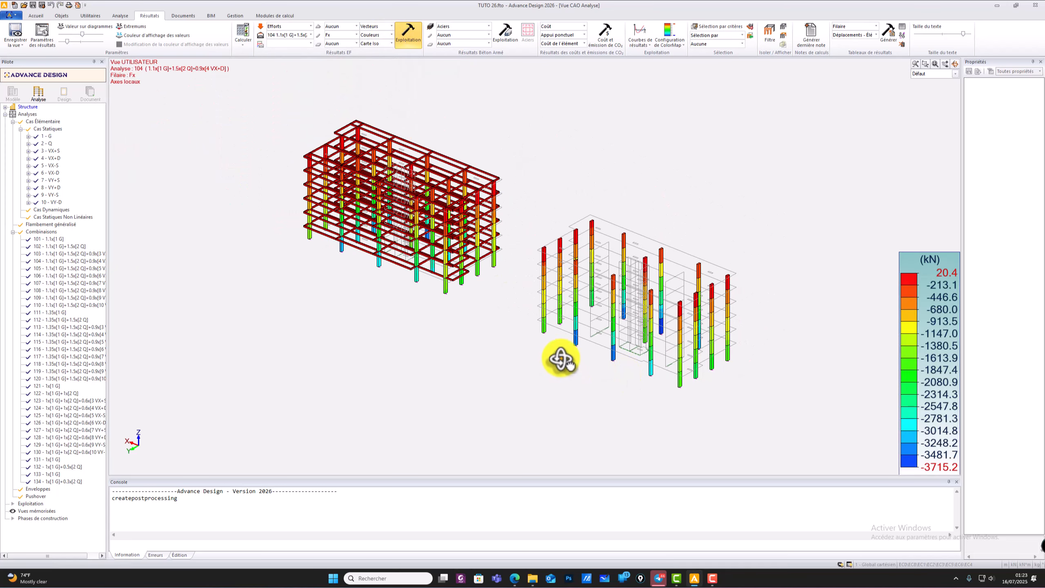
{"action": "mouse_move", "coordinate": [562, 359]}
{"action": "left_mouse_down"}
{"action": "mouse_move", "coordinate": [541, 343]}
{"action": "mouse_move", "coordinate": [553, 343]}
{"action": "left_mouse_up"}
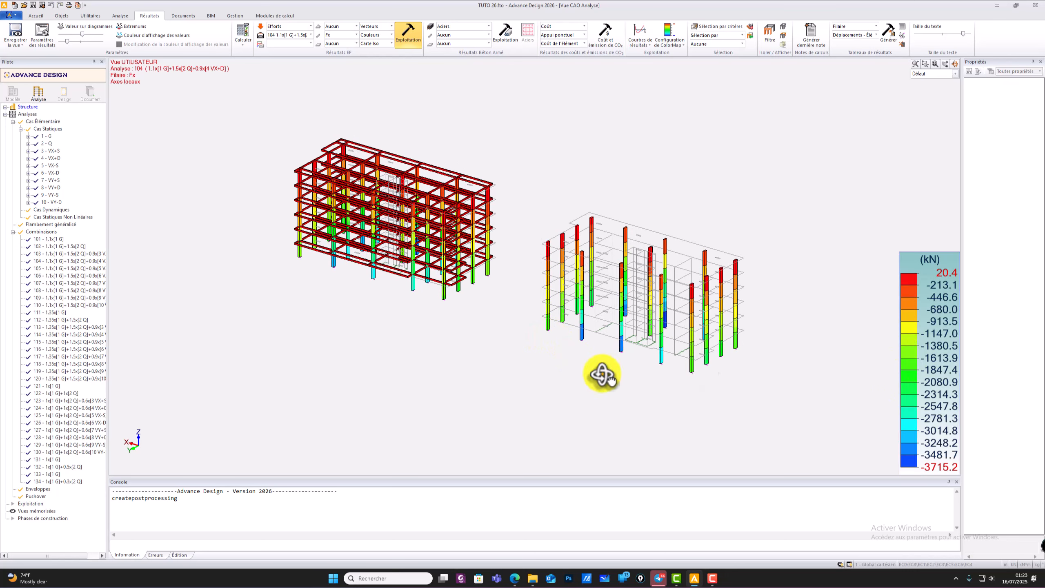
{"action": "left_click_drag", "start_coordinate": [489, 305], "coordinate": [529, 343]}
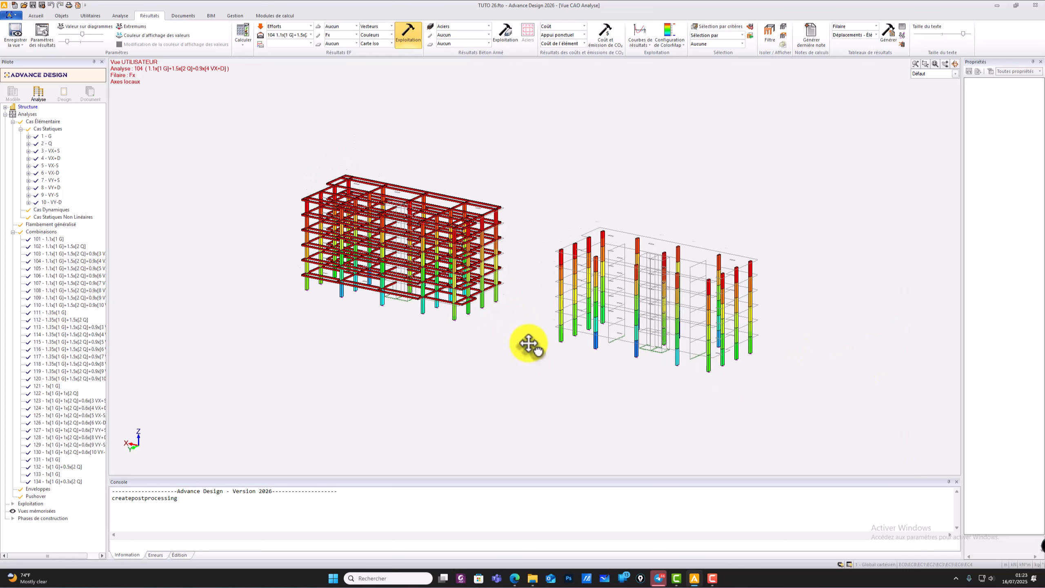
{"action": "left_click_drag", "start_coordinate": [758, 443], "coordinate": [497, 397]}
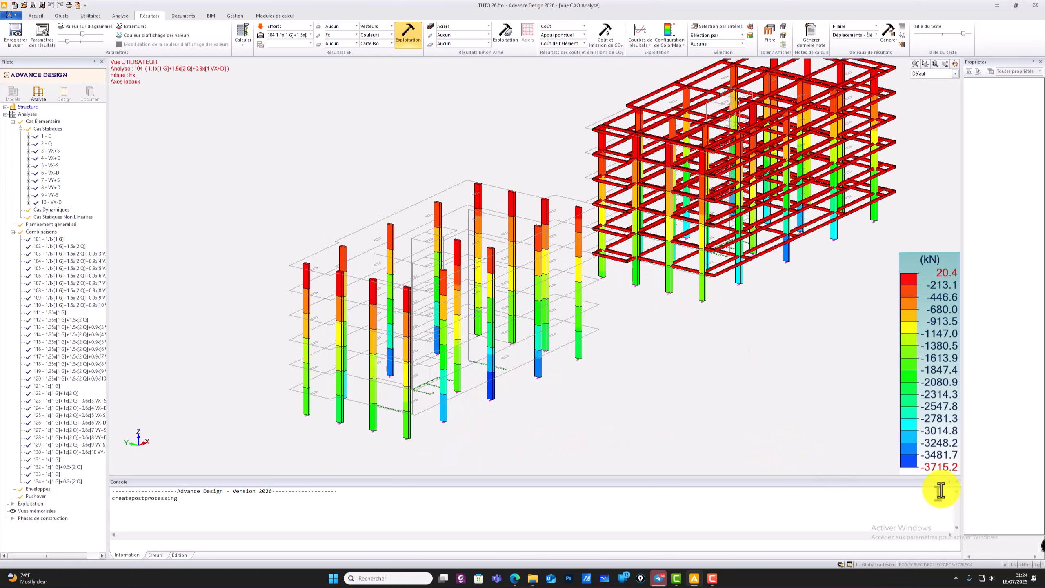
{"action": "scroll", "coordinate": [493, 411], "scroll_direction": "up", "scroll_amount": 10}
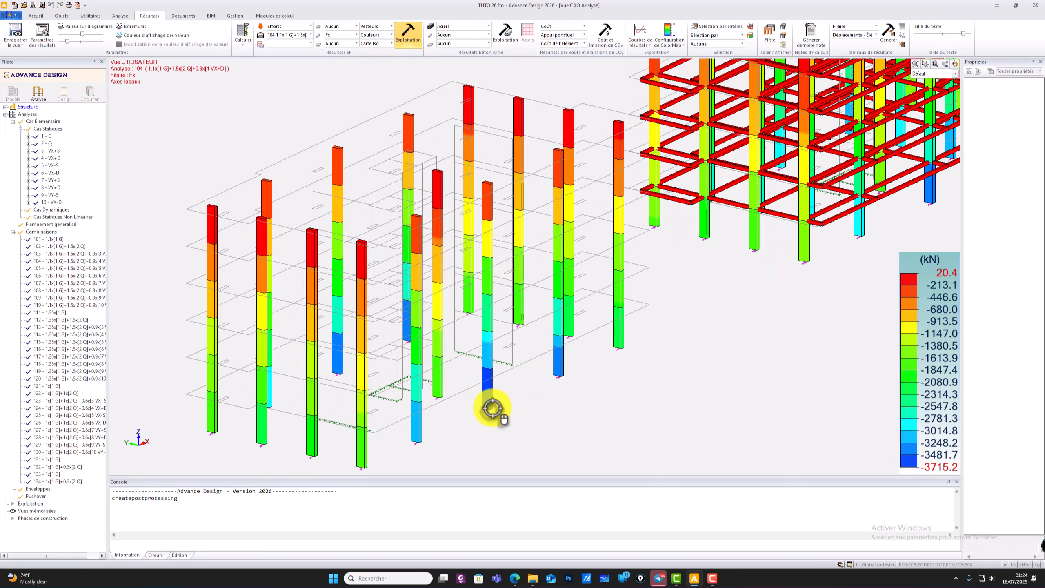
{"action": "left_click_drag", "start_coordinate": [464, 400], "coordinate": [334, 327]}
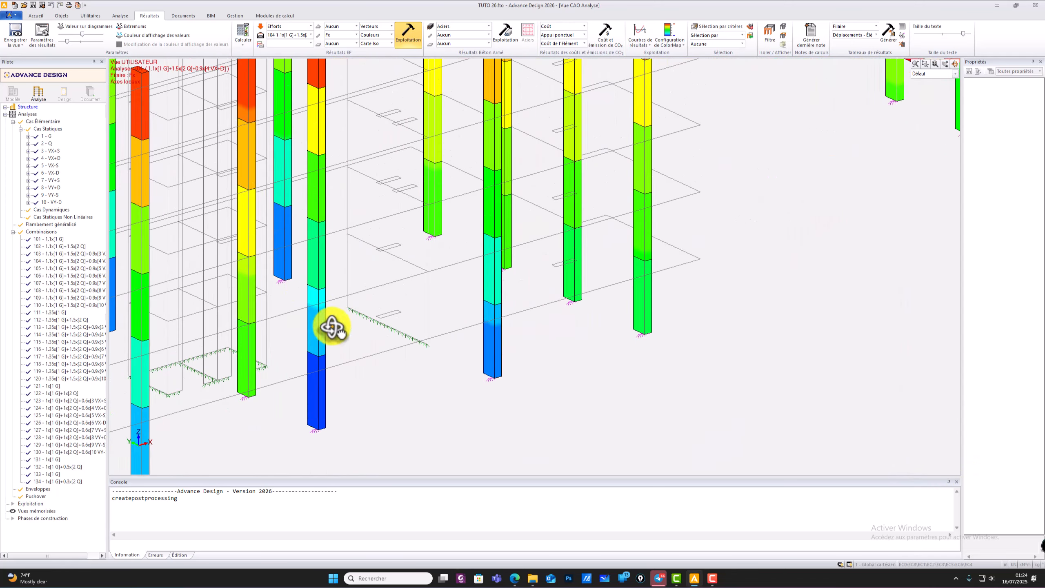
{"action": "left_click_drag", "start_coordinate": [368, 368], "coordinate": [401, 357]}
- Switch the coloured Fx results back to numeric values to read the axial forces in the most heavily loaded columns
{"action": "left_click", "coordinate": [392, 35]}
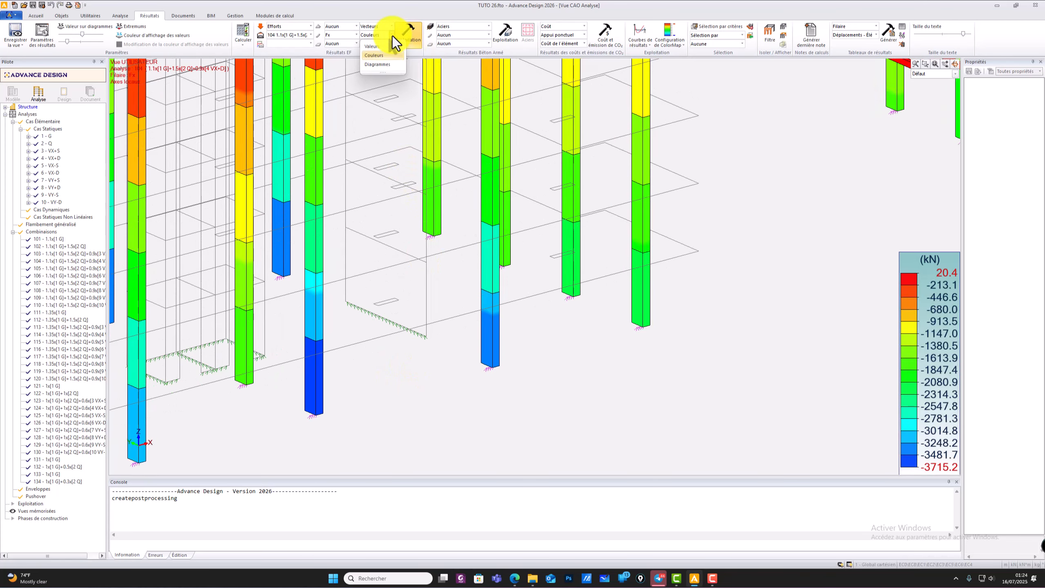
{"action": "left_click", "coordinate": [383, 48]}
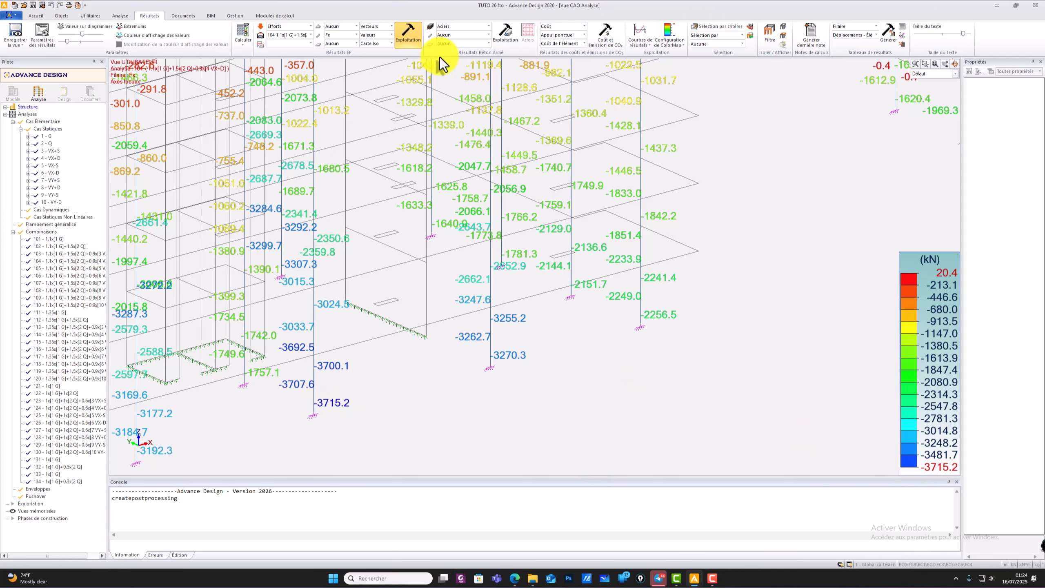
{"action": "left_click_drag", "start_coordinate": [442, 338], "coordinate": [548, 276]}
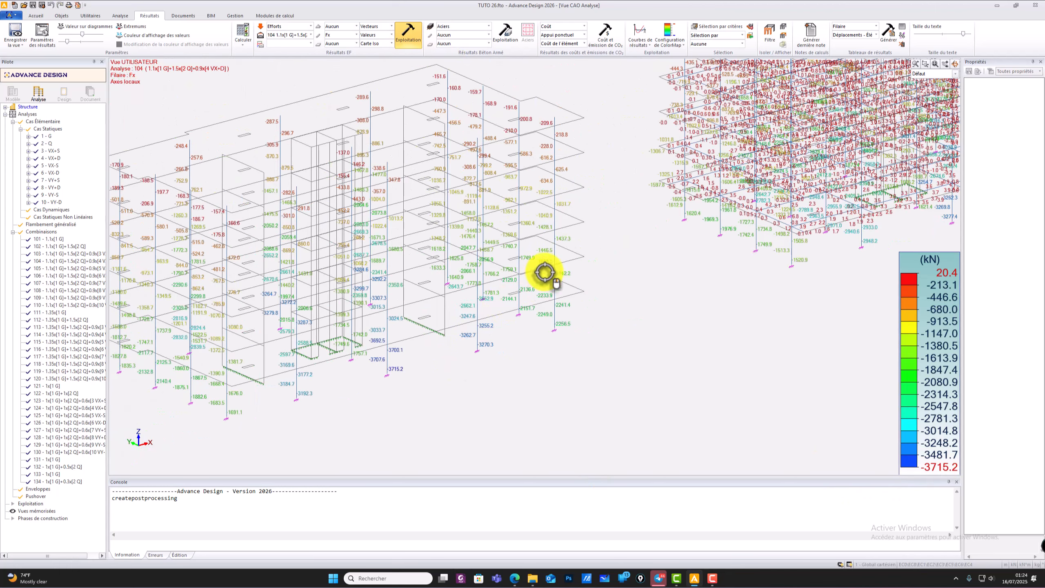
- Turn off the Fx force results on the linear elements
{"action": "left_click", "coordinate": [394, 42]}
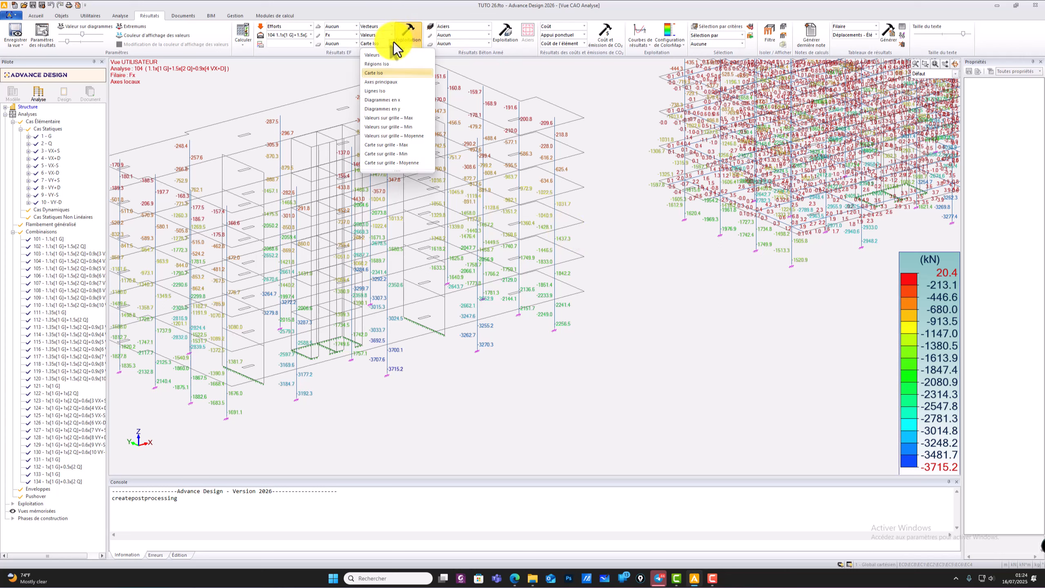
{"action": "left_click", "coordinate": [396, 42]}
{"action": "left_click", "coordinate": [393, 36]}
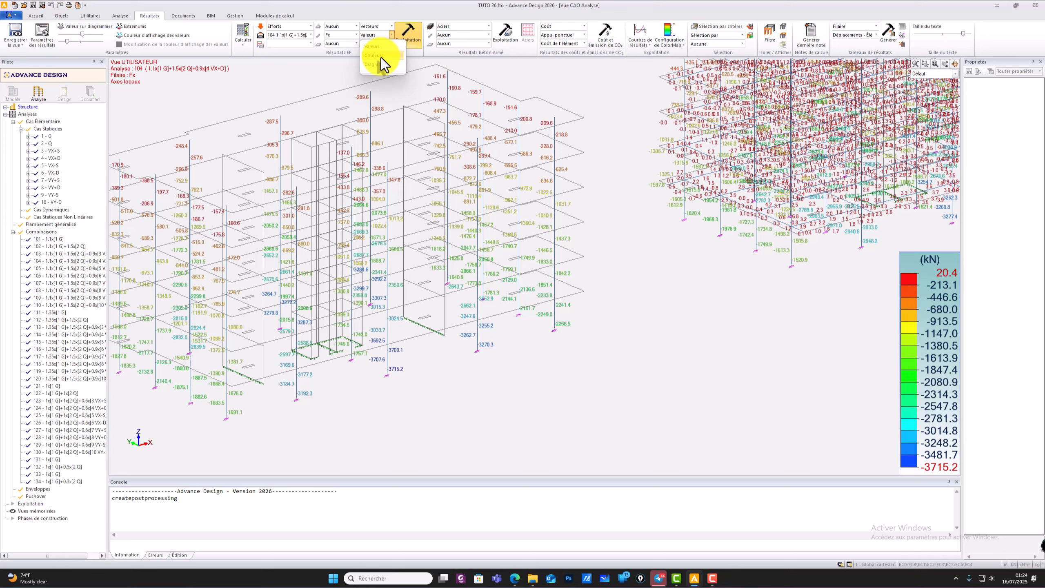
{"action": "left_click", "coordinate": [356, 35]}
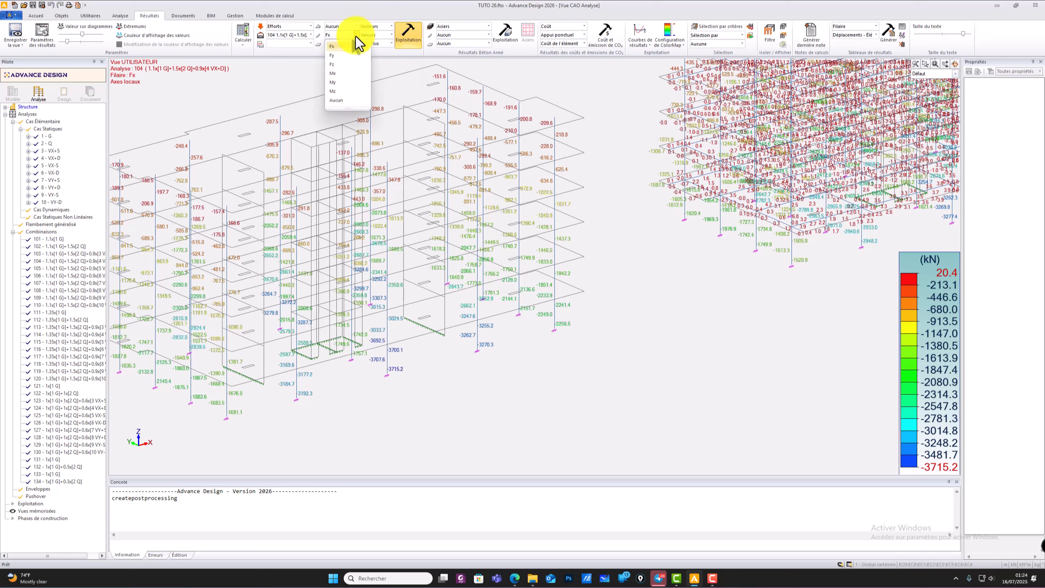
{"action": "left_click", "coordinate": [338, 100]}
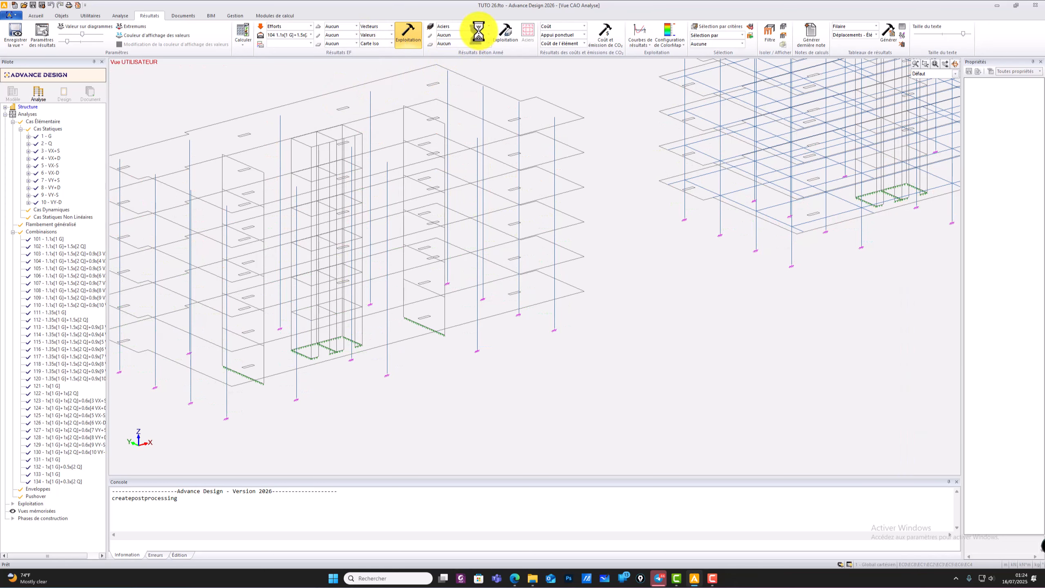
- Display the real reinforcement results (Aciers réels) on the linear elements as Delta Ay, theoretical minus real, for both buildings
{"action": "left_click", "coordinate": [489, 27]}
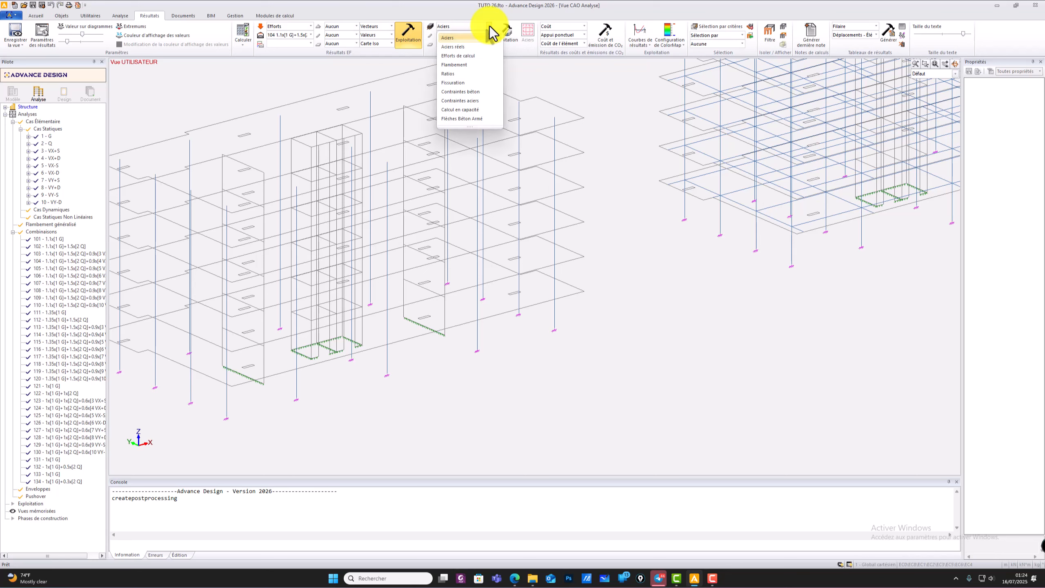
{"action": "left_click", "coordinate": [475, 47]}
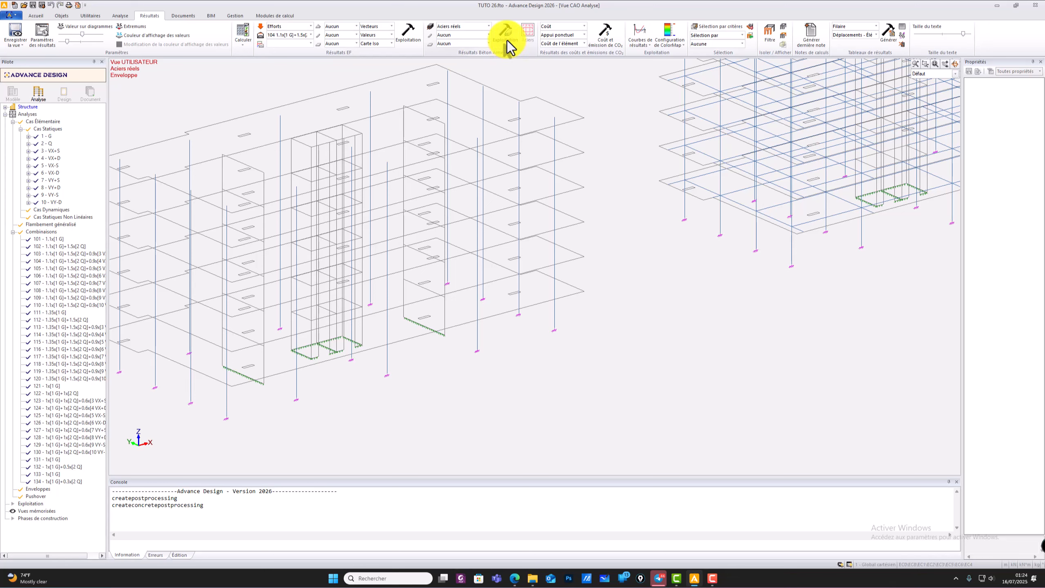
{"action": "left_click", "coordinate": [488, 37]}
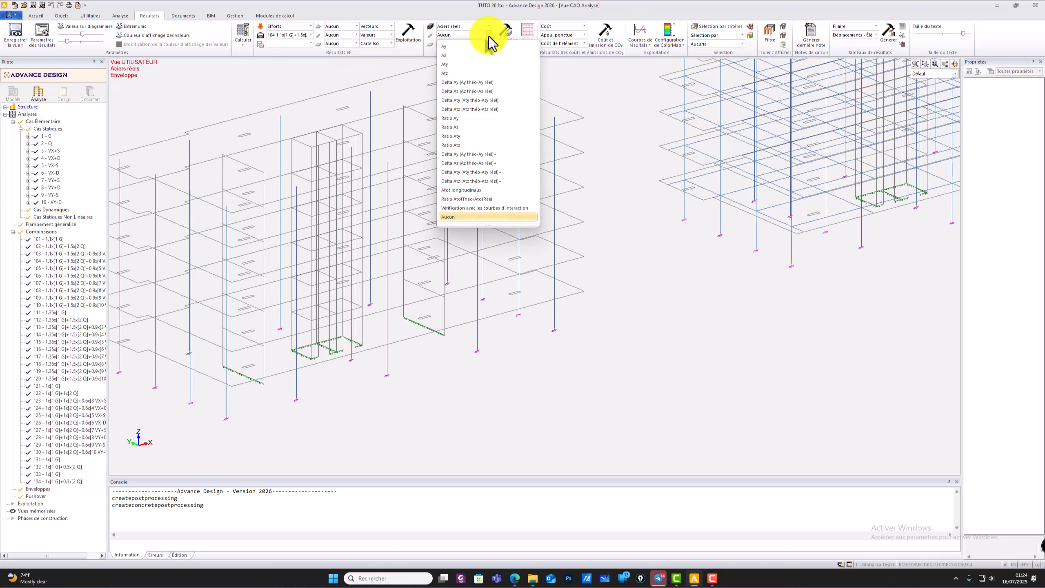
{"action": "left_click", "coordinate": [463, 83]}
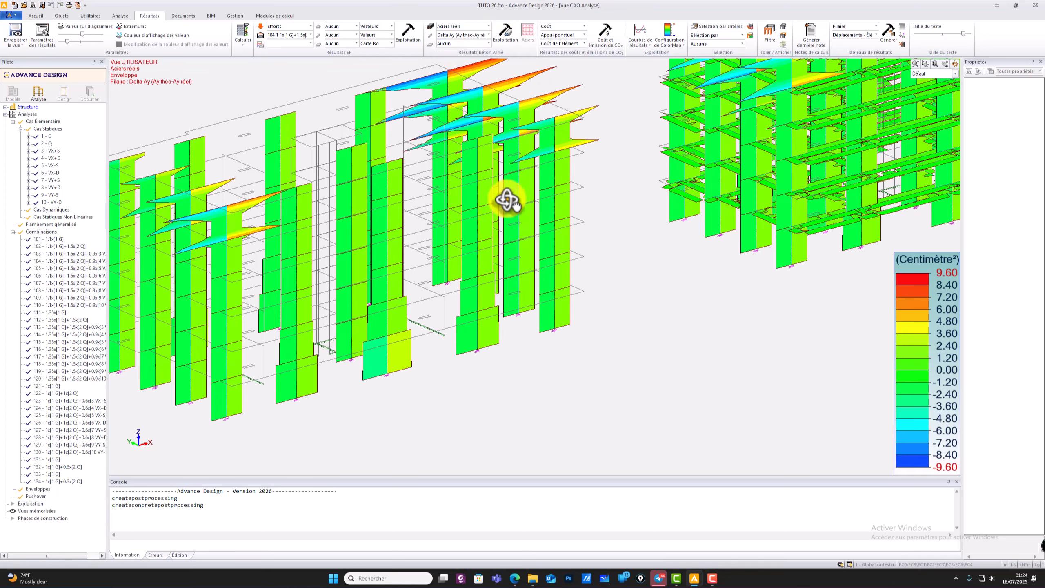
{"action": "middle_click_drag", "start_coordinate": [677, 378], "coordinate": [469, 64], "text": "shift"}
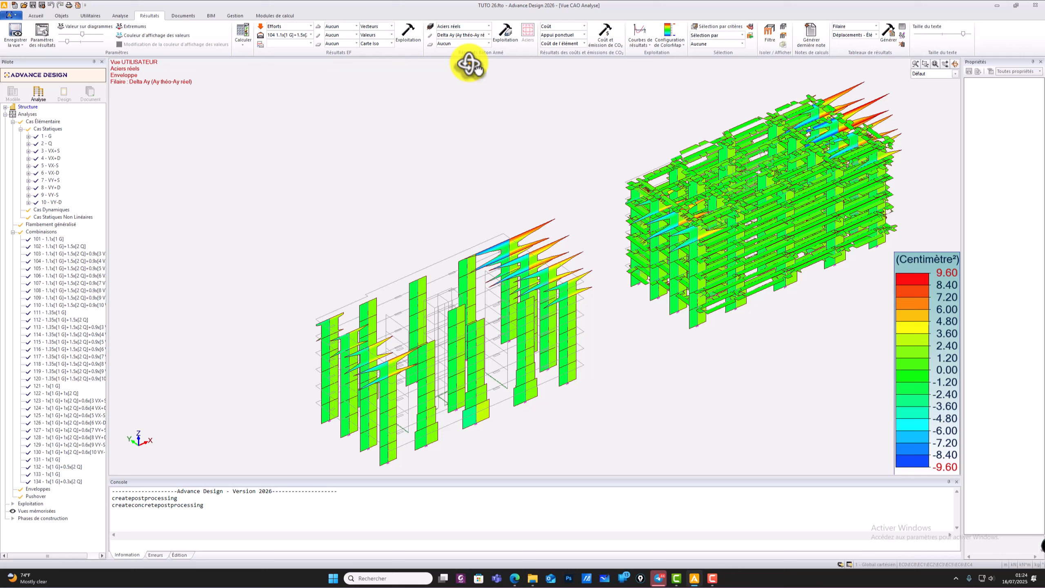
- Display the Ratio Az real reinforcement results on the linear elements and examine both buildings
{"action": "left_click", "coordinate": [489, 37]}
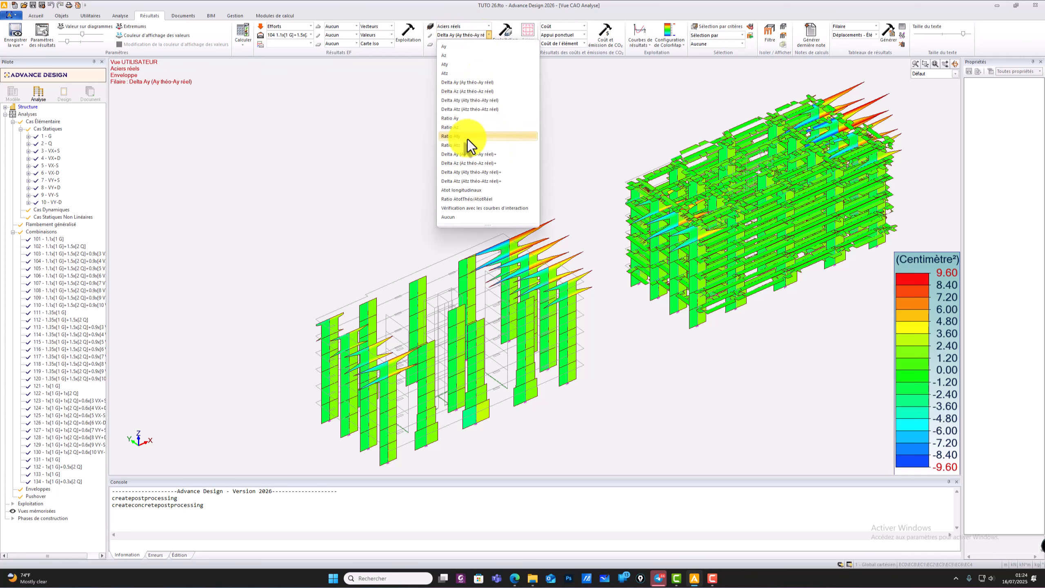
{"action": "left_click", "coordinate": [467, 127]}
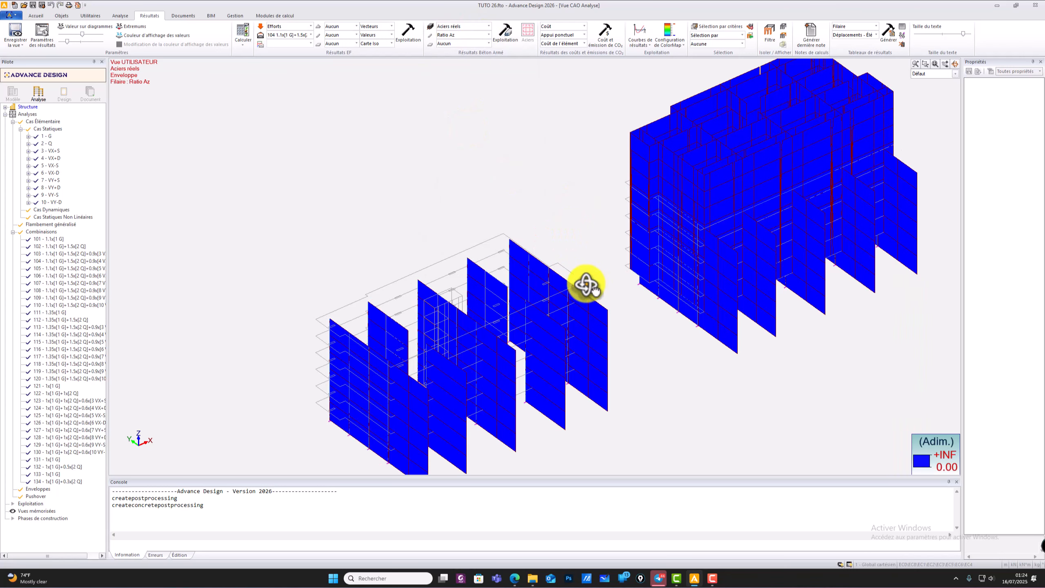
{"action": "scroll", "coordinate": [570, 298], "scroll_direction": "down", "scroll_amount": 3}
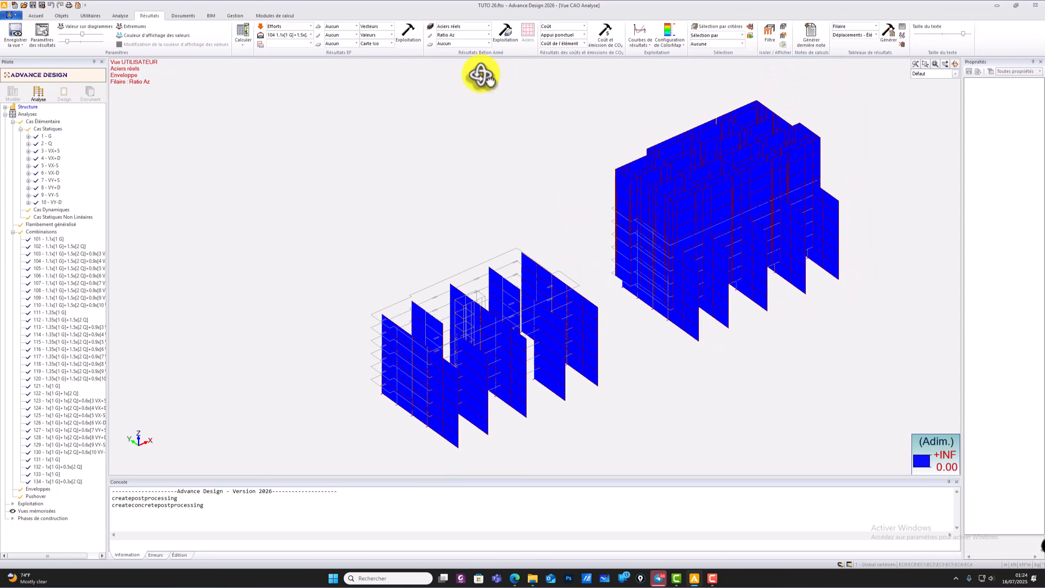
{"action": "scroll", "coordinate": [609, 250], "scroll_direction": "down", "scroll_amount": 3}
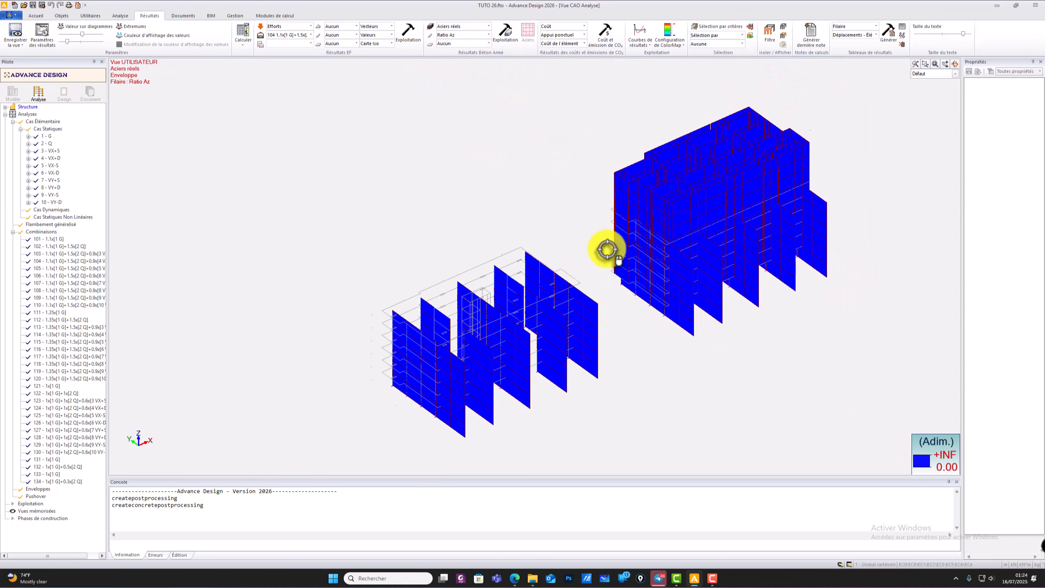
{"action": "middle_click_drag", "start_coordinate": [616, 244], "coordinate": [442, 305], "text": "shift"}
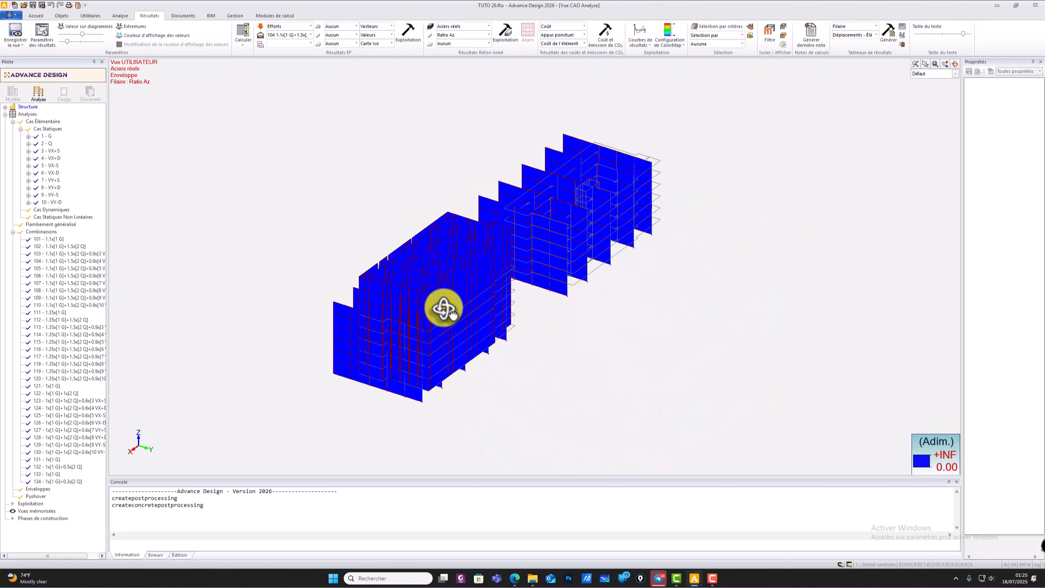
- Turn off the real reinforcement results on the linear elements and show the calculation errors and warnings in the console
{"action": "left_click", "coordinate": [488, 36]}
{"action": "left_click", "coordinate": [450, 209]}
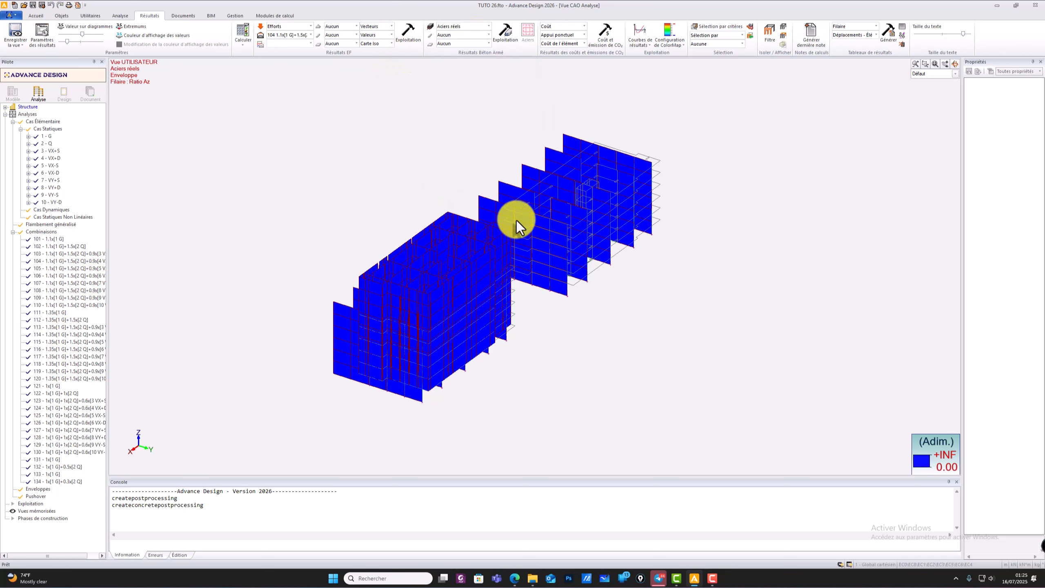
{"action": "middle_click_drag", "start_coordinate": [474, 250], "coordinate": [367, 233], "text": "shift"}
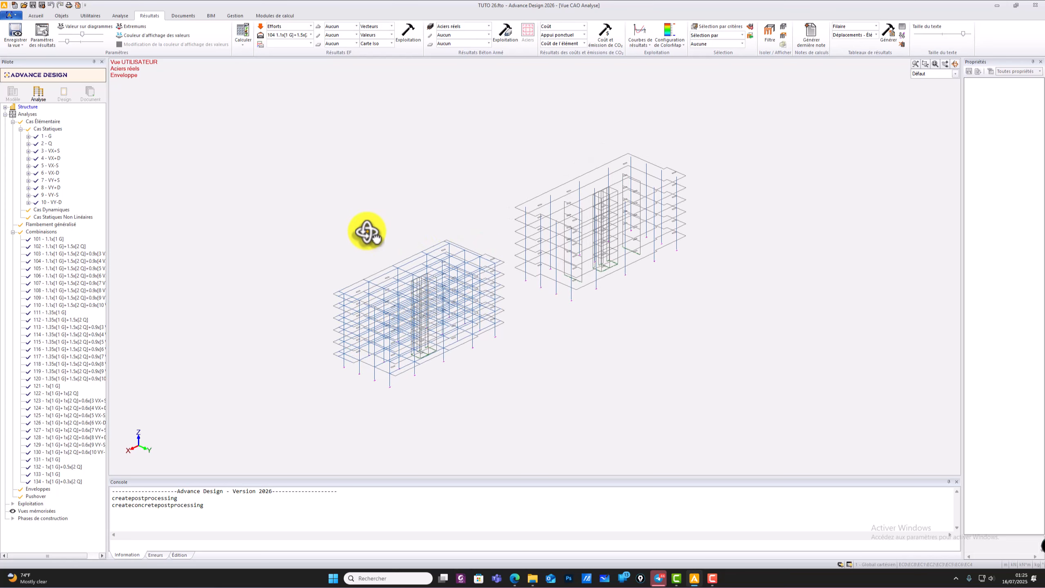
{"action": "middle_click_drag", "start_coordinate": [543, 278], "coordinate": [408, 343], "text": "shift"}
{"action": "middle_click_drag", "start_coordinate": [489, 322], "coordinate": [455, 303], "text": "shift"}
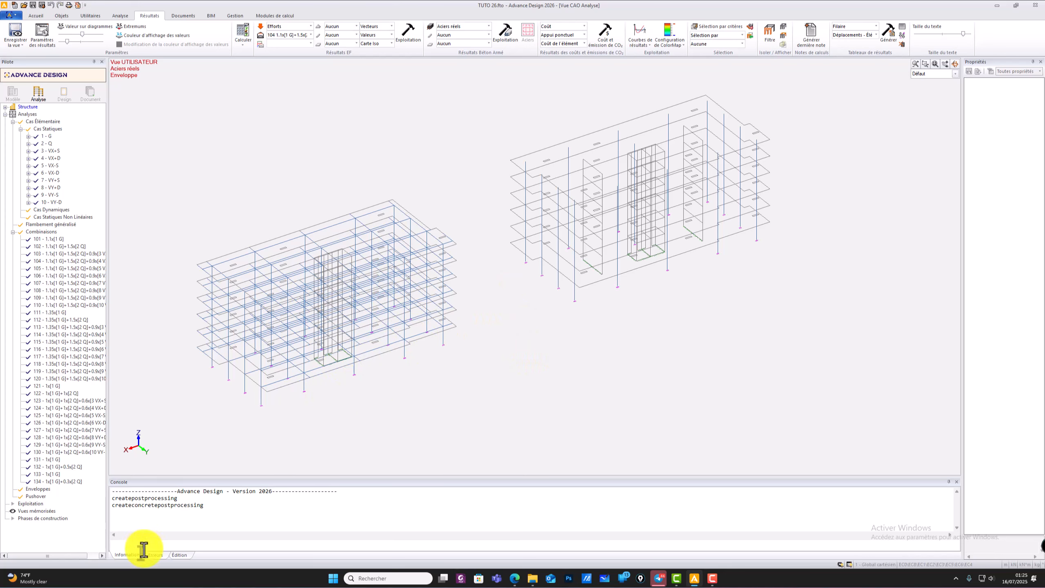
{"action": "left_click", "coordinate": [155, 555]}
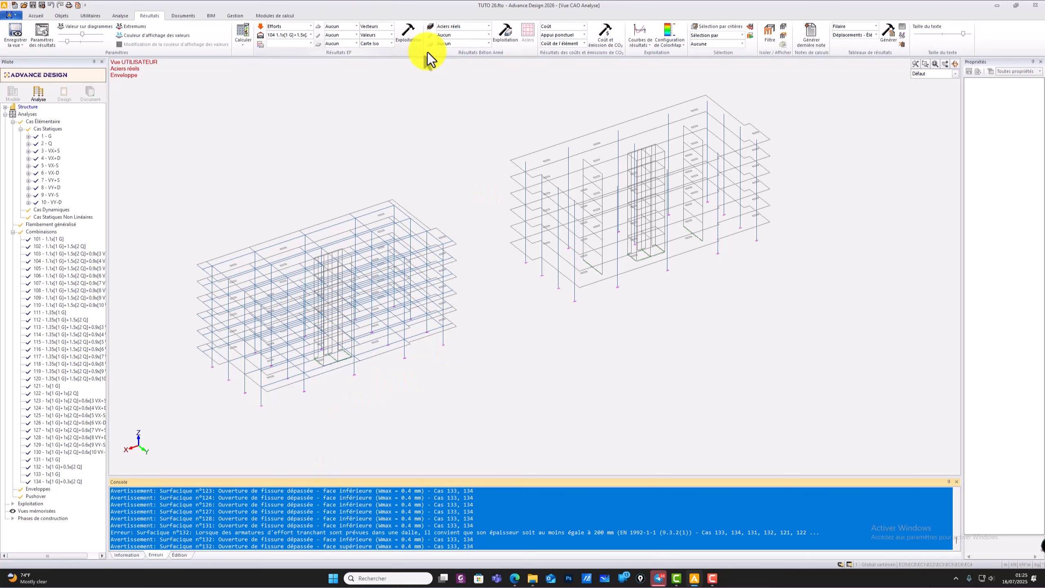
- Display the Fx force values on the linear elements for combination 104 and examine the columns of both buildings
{"action": "scroll", "coordinate": [593, 333], "scroll_direction": "up", "scroll_amount": 5}
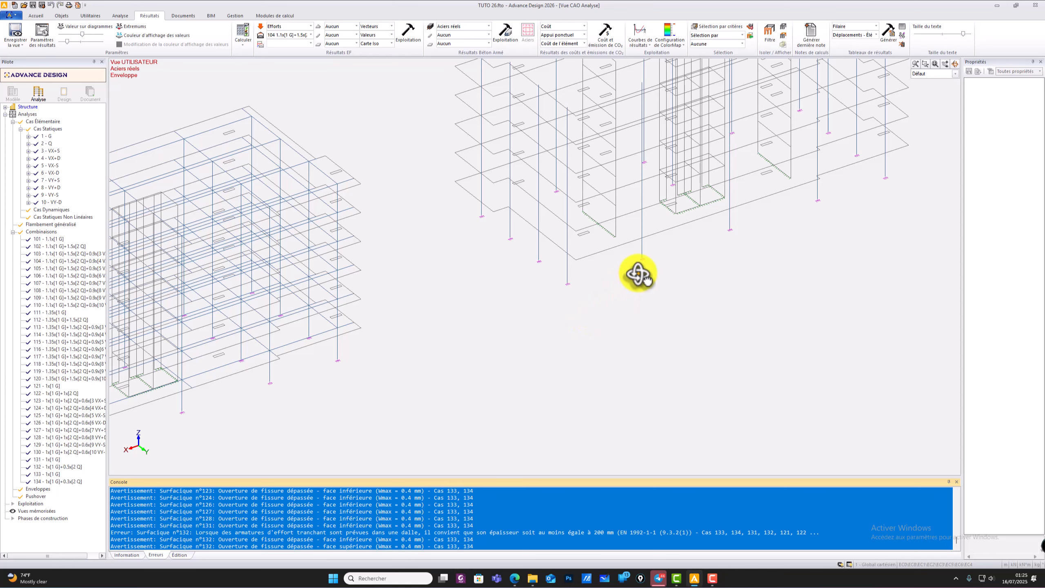
{"action": "scroll", "coordinate": [638, 288], "scroll_direction": "down", "scroll_amount": 6}
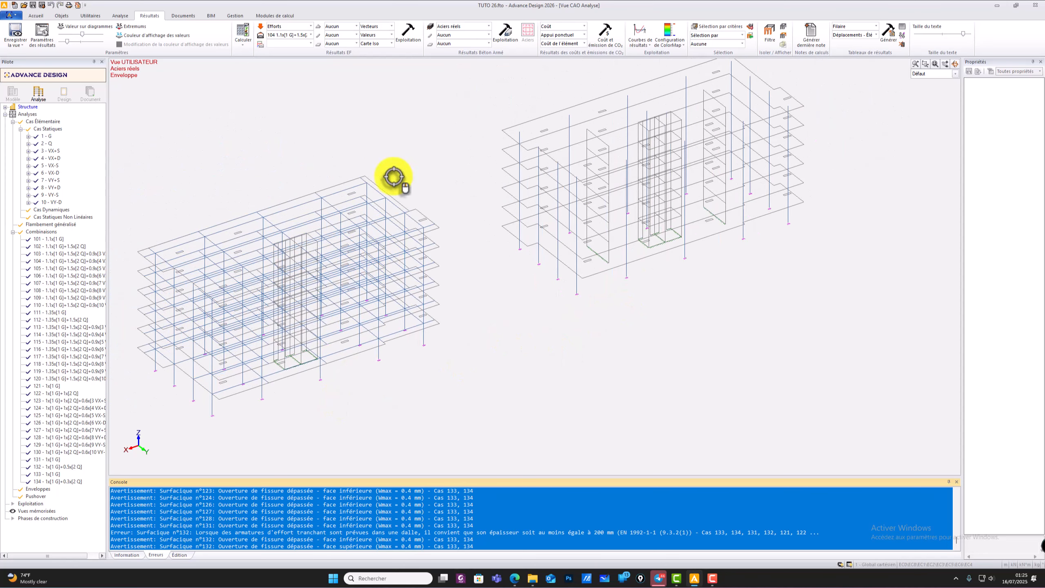
{"action": "left_click", "coordinate": [347, 35]}
{"action": "left_click", "coordinate": [337, 46]}
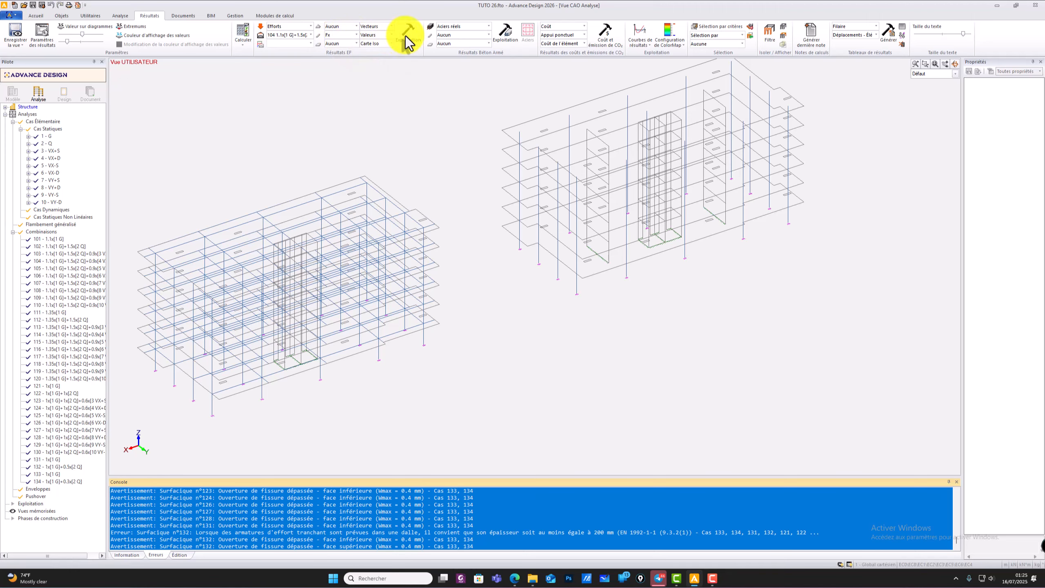
{"action": "left_click", "coordinate": [408, 34]}
{"action": "scroll", "coordinate": [329, 393], "scroll_direction": "up", "scroll_amount": 4}
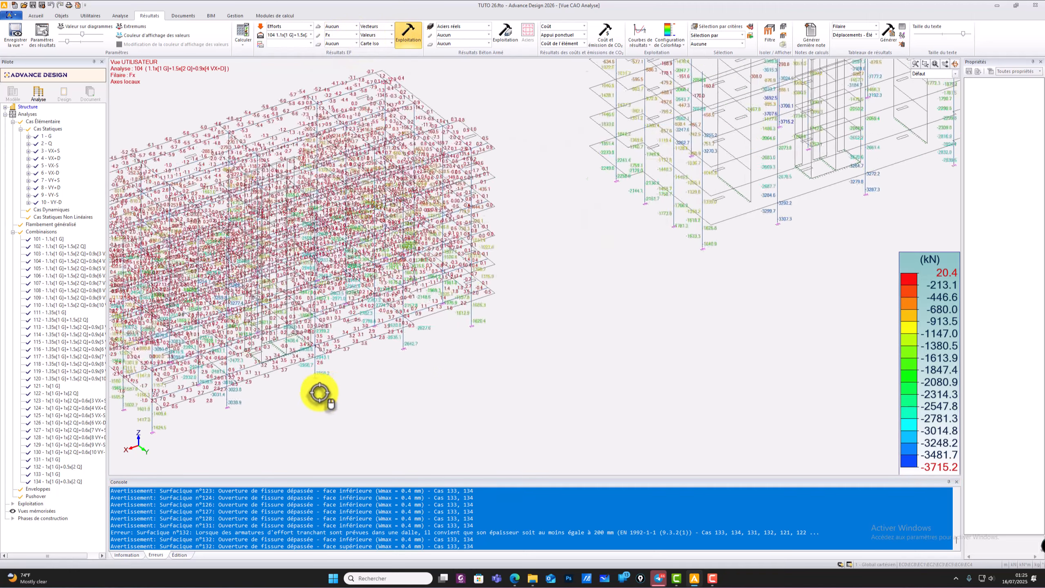
{"action": "scroll", "coordinate": [356, 389], "scroll_direction": "down", "scroll_amount": 2}
{"action": "scroll", "coordinate": [751, 271], "scroll_direction": "up", "scroll_amount": 2}
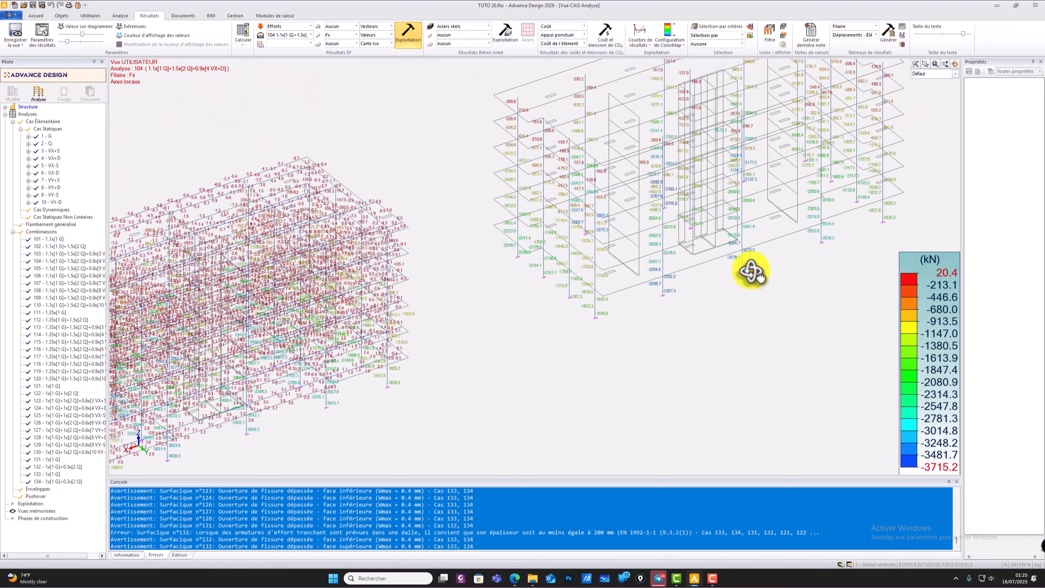
{"action": "scroll", "coordinate": [844, 255], "scroll_direction": "up", "scroll_amount": 3}
{"action": "scroll", "coordinate": [843, 253], "scroll_direction": "up", "scroll_amount": 4}
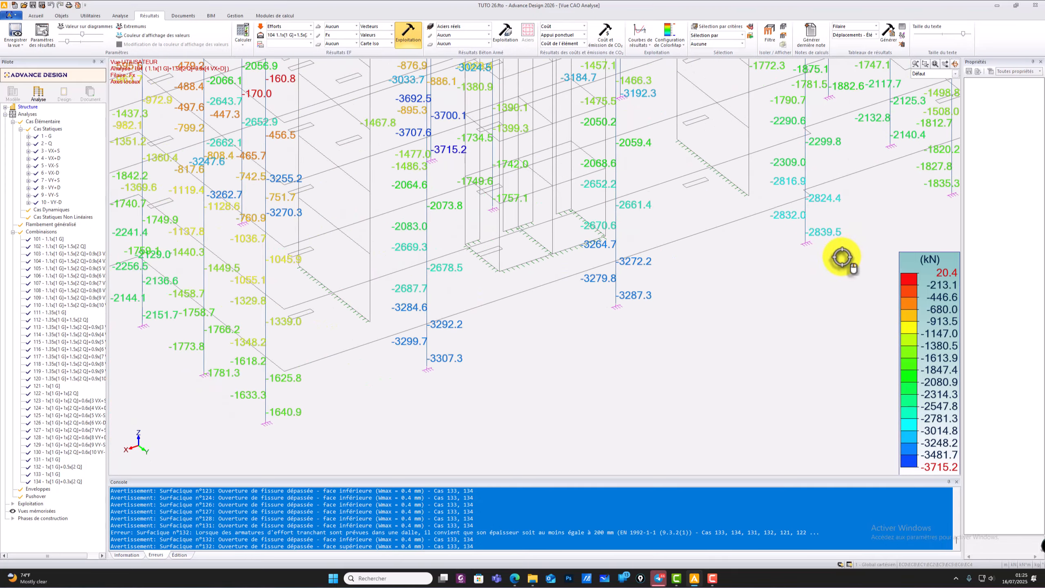
{"action": "scroll", "coordinate": [761, 287], "scroll_direction": "down", "scroll_amount": 6}
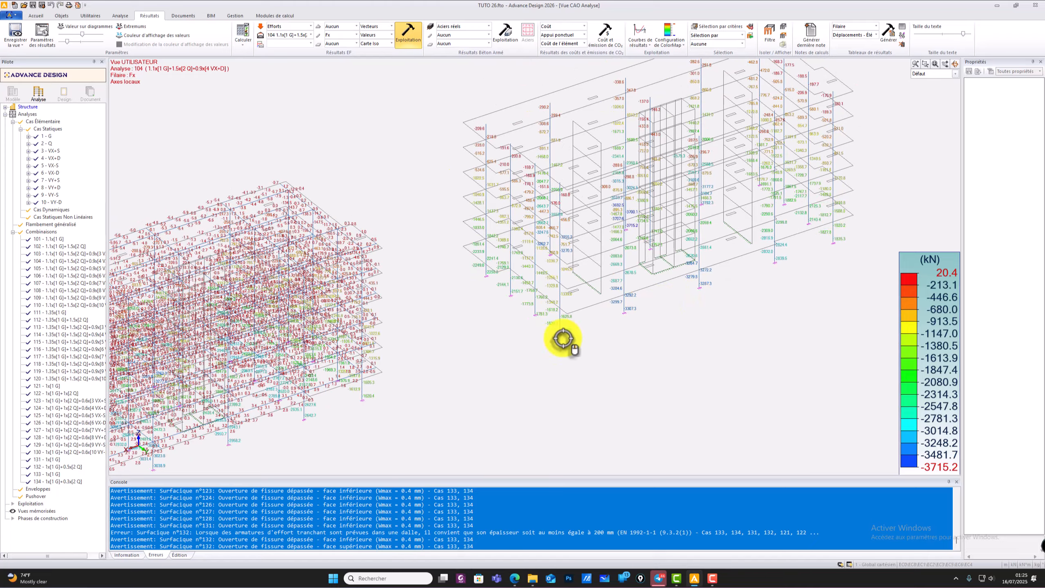
{"action": "middle_click_drag", "start_coordinate": [473, 366], "coordinate": [490, 217]}
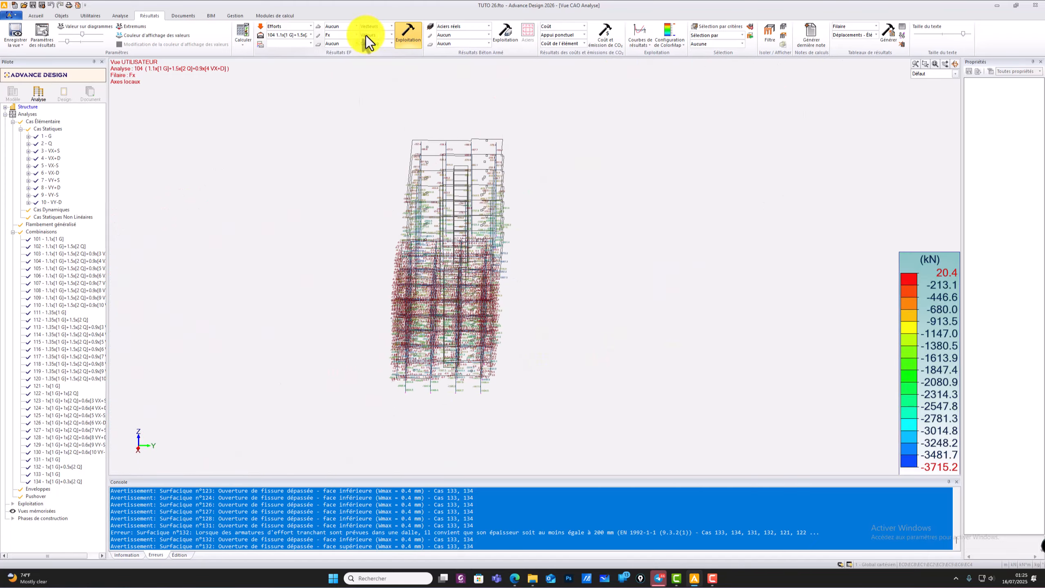
- Show the Fx forces on the linear elements in Couleurs mode and compare the columns of both buildings
{"action": "left_click", "coordinate": [391, 34]}
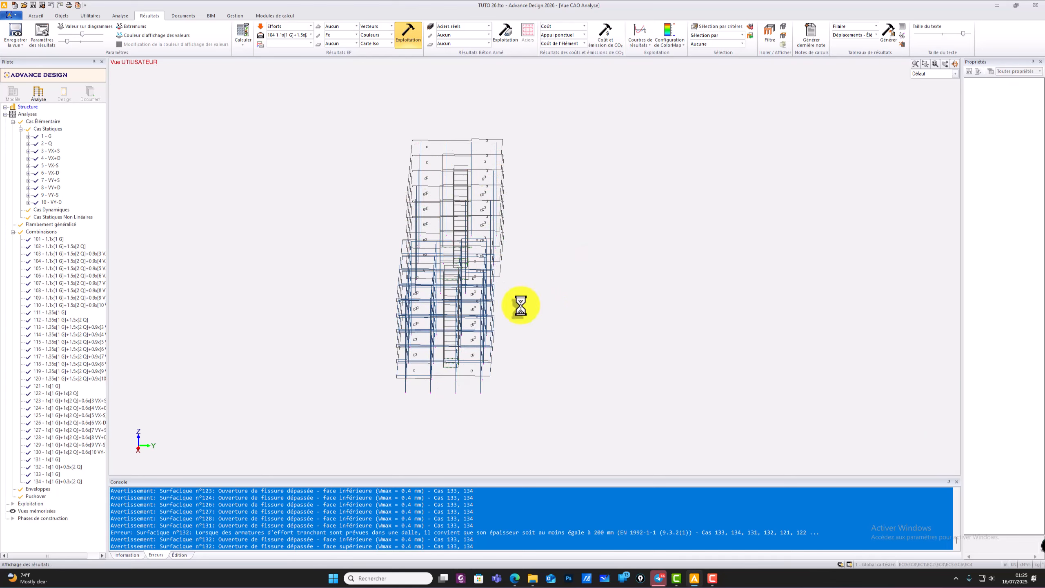
{"action": "middle_click_drag", "start_coordinate": [520, 305], "coordinate": [731, 291], "text": "shift"}
{"action": "scroll", "coordinate": [731, 292], "scroll_direction": "up", "scroll_amount": 6}
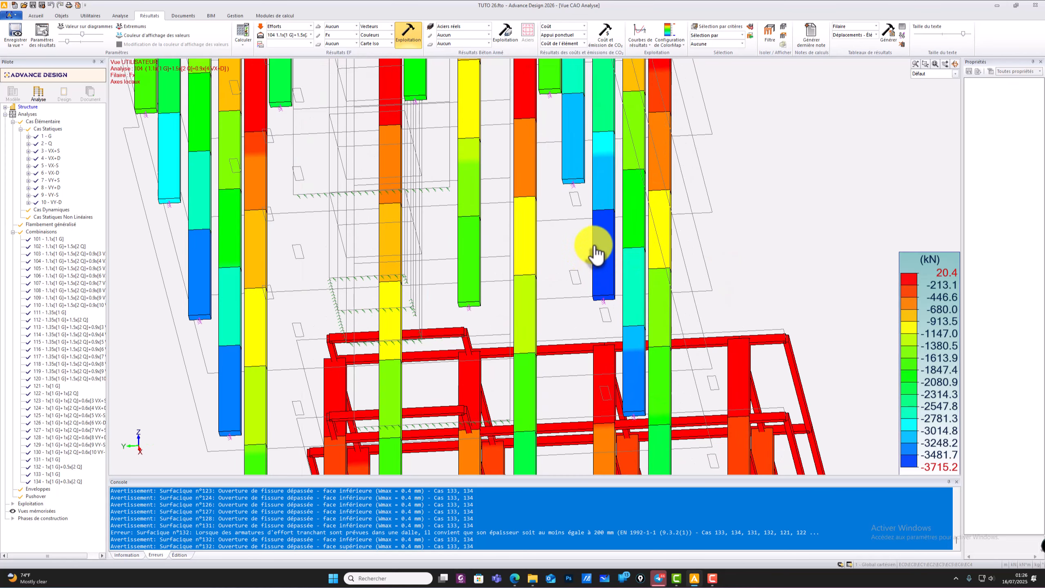
{"action": "scroll", "coordinate": [578, 235], "scroll_direction": "down", "scroll_amount": 3}
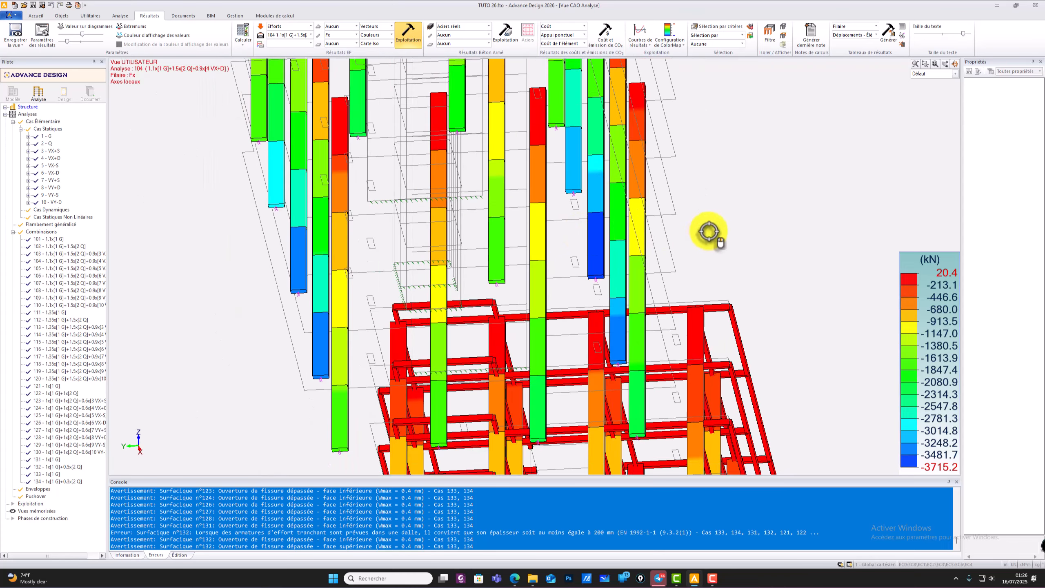
{"action": "left_click", "coordinate": [954, 64]}
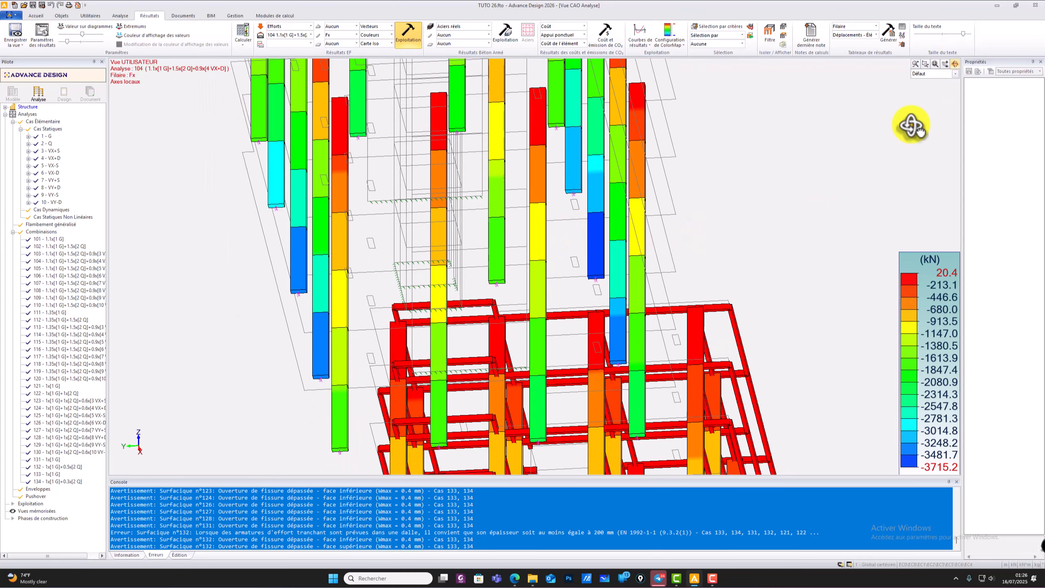
{"action": "left_click_drag", "start_coordinate": [704, 236], "coordinate": [408, 263]}
{"action": "scroll", "coordinate": [776, 294], "scroll_direction": "up", "scroll_amount": 3}
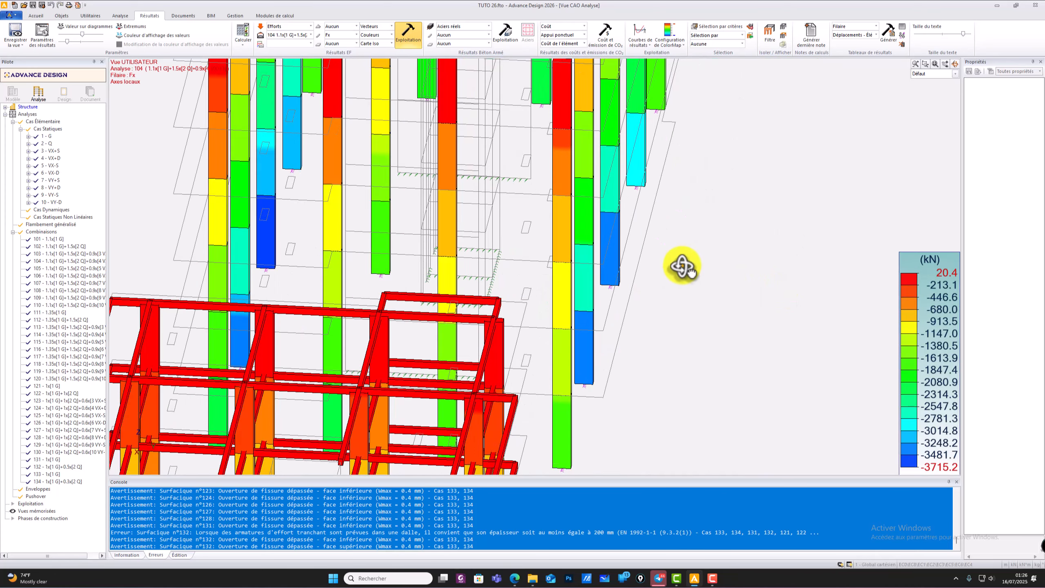
{"action": "left_click_drag", "start_coordinate": [730, 216], "coordinate": [586, 252]}
{"action": "left_click_drag", "start_coordinate": [646, 265], "coordinate": [421, 262]}
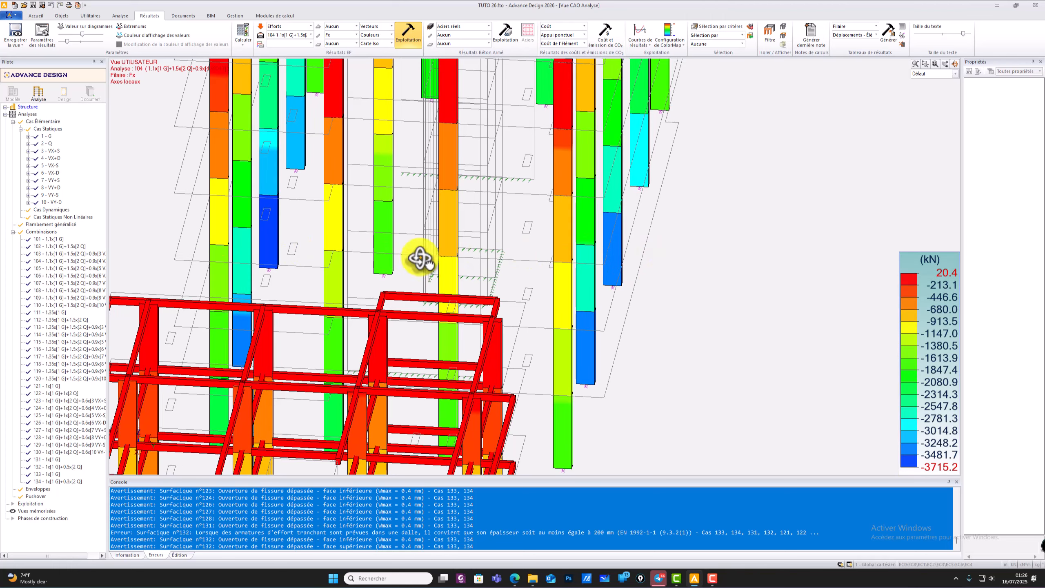
{"action": "left_click_drag", "start_coordinate": [695, 290], "coordinate": [256, 98]}
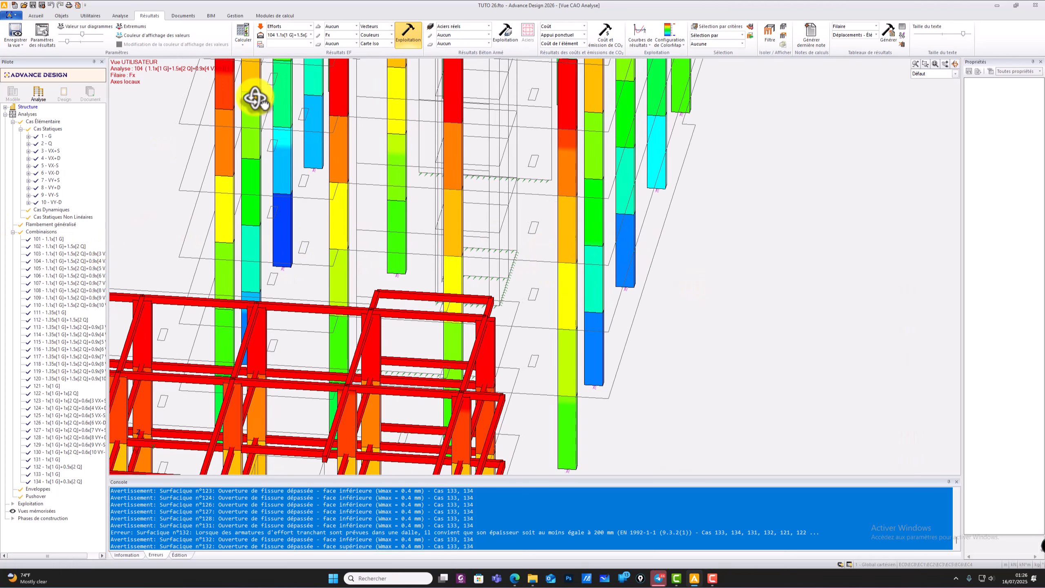
- Turn off the Fx force results and select a lowest-storey R40*80 column at the edge of the building without beams
{"action": "left_click", "coordinate": [354, 35]}
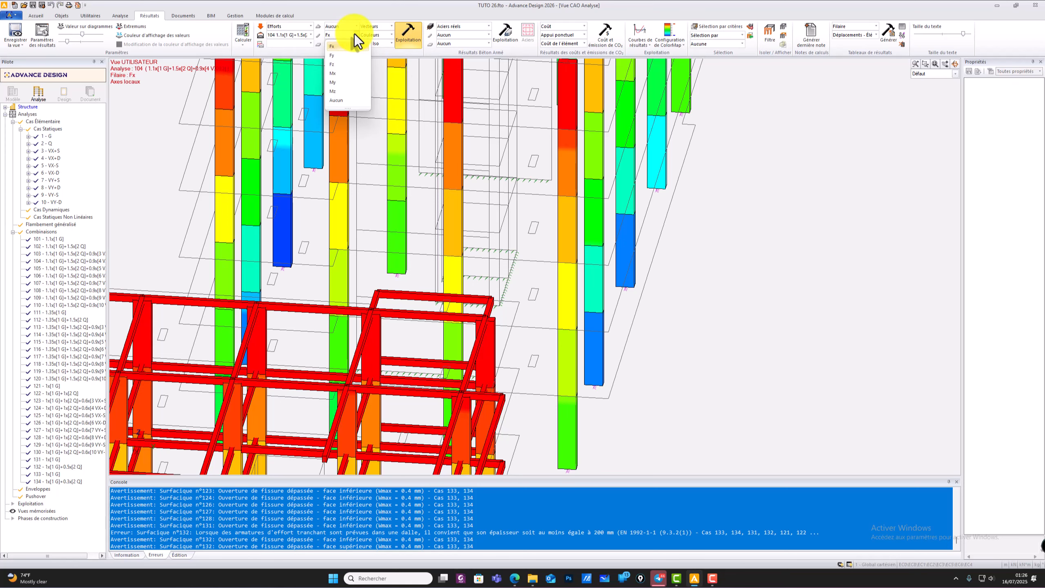
{"action": "left_click", "coordinate": [336, 100]}
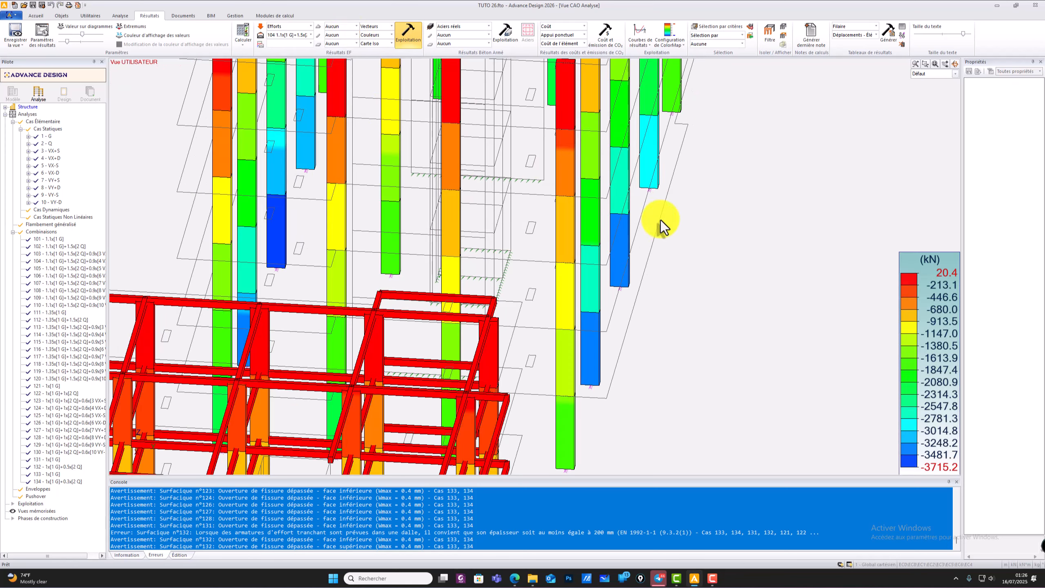
{"action": "left_click_drag", "start_coordinate": [662, 242], "coordinate": [707, 310]}
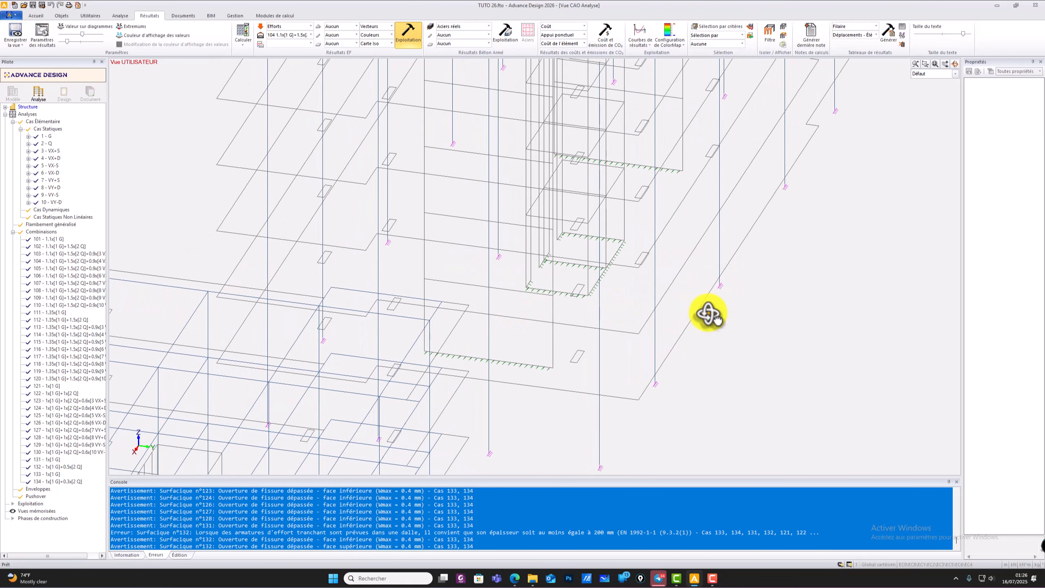
{"action": "left_click", "coordinate": [718, 253]}
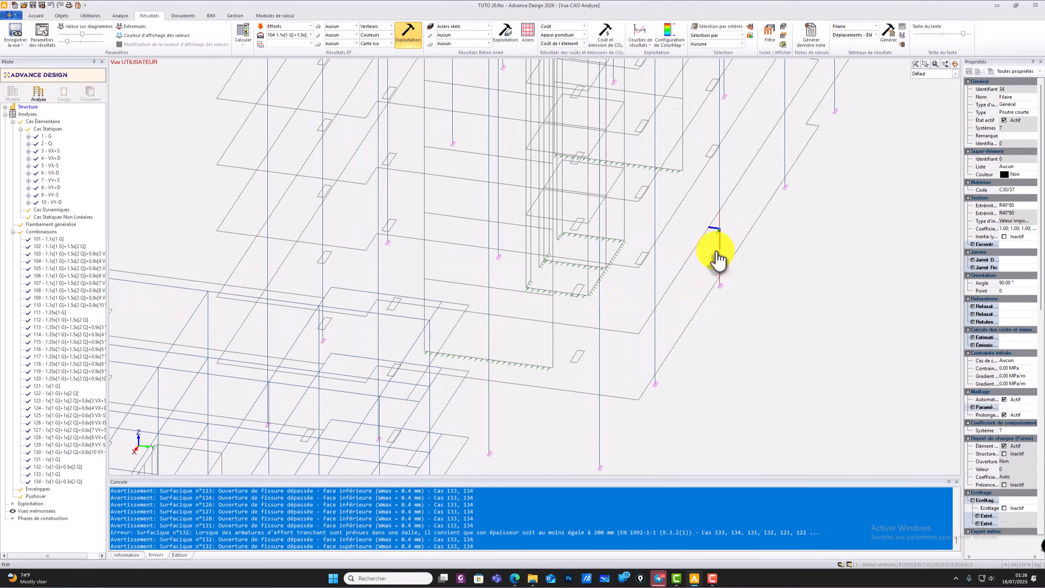
{"action": "right_click", "coordinate": [738, 229]}
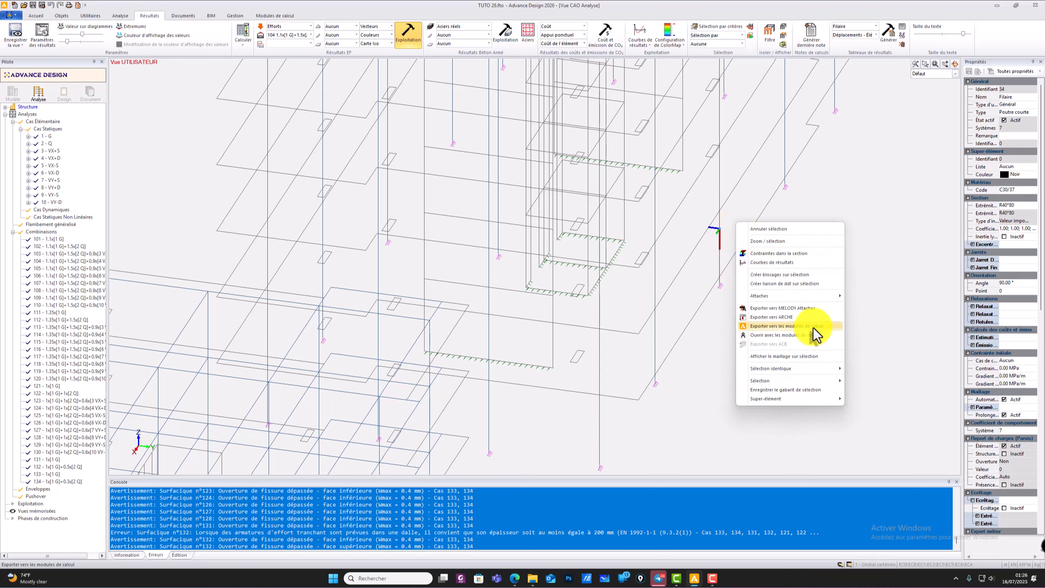
- Look through the GRAITEC Advance Design modules 2026 desktop folder, close it and return to Advance Design
{"action": "left_click", "coordinate": [996, 6]}
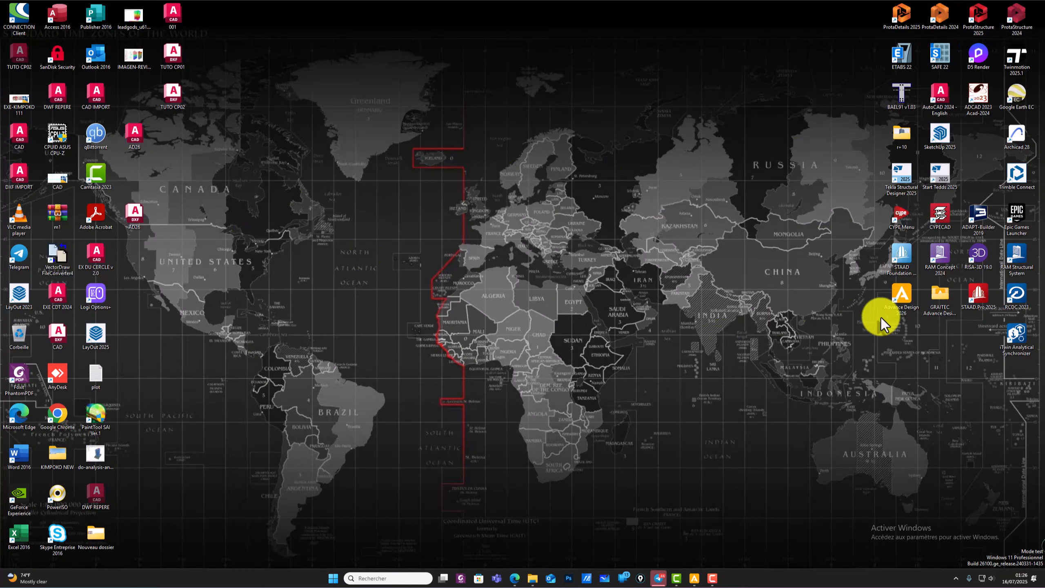
{"action": "double_click", "coordinate": [940, 296]}
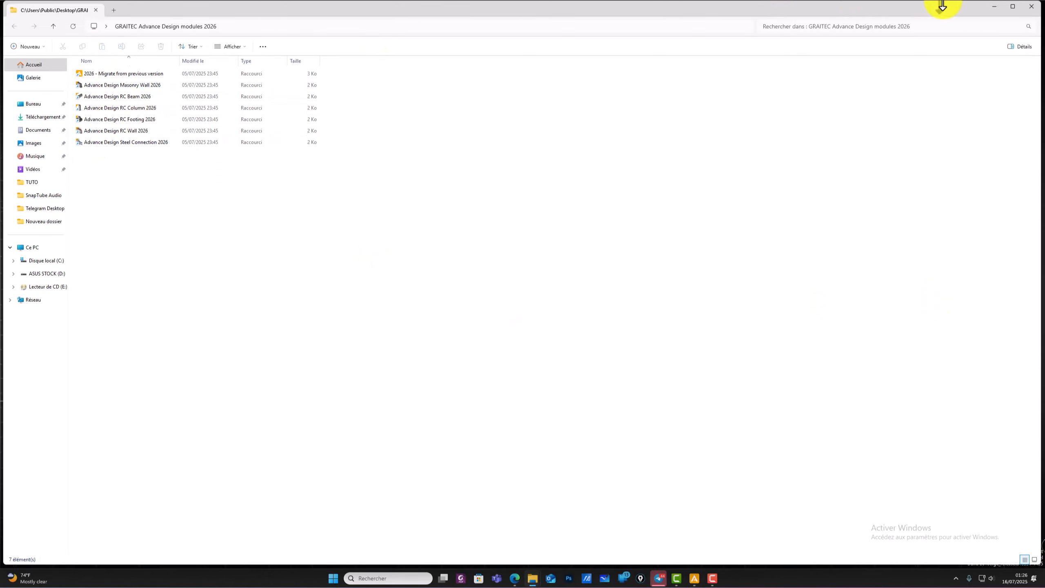
{"action": "left_click", "coordinate": [1035, 7]}
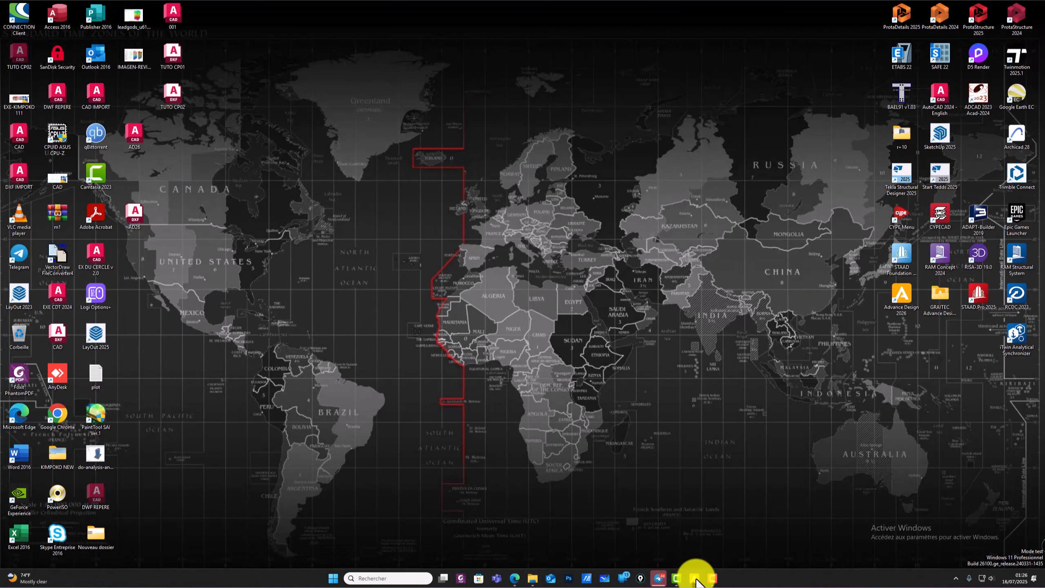
{"action": "left_click", "coordinate": [695, 578]}
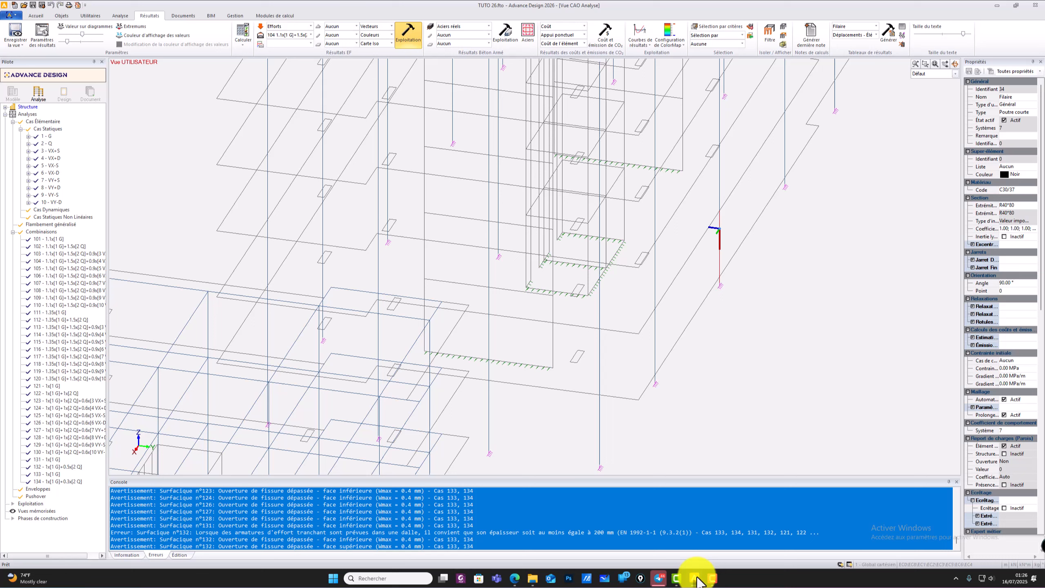
- Open the selected R40*80 column with the calculation modules and accept its calculation assumptions with 3.0 cm lateral cover
{"action": "right_click", "coordinate": [728, 242]}
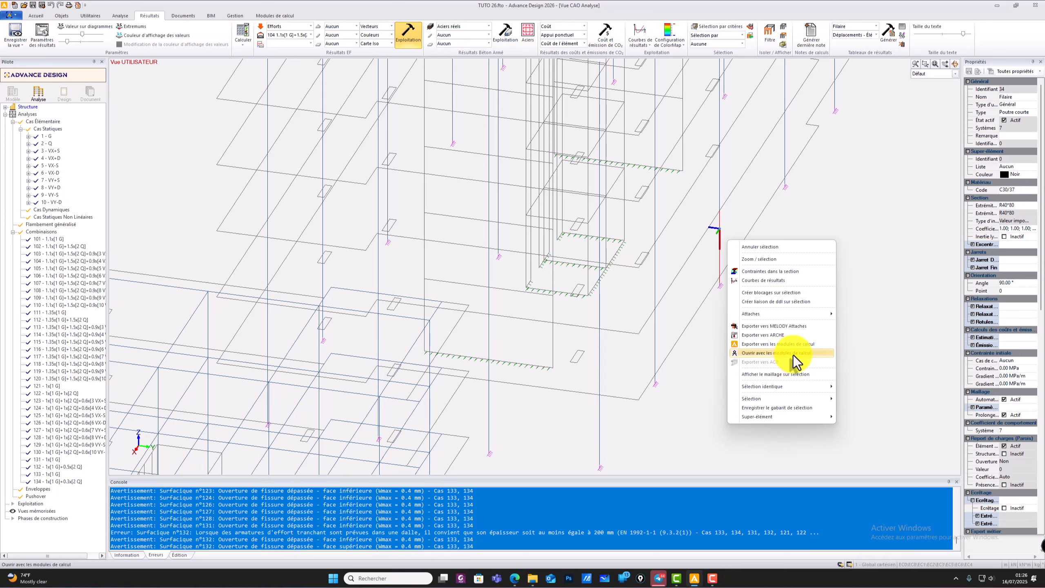
{"action": "left_click", "coordinate": [273, 16]}
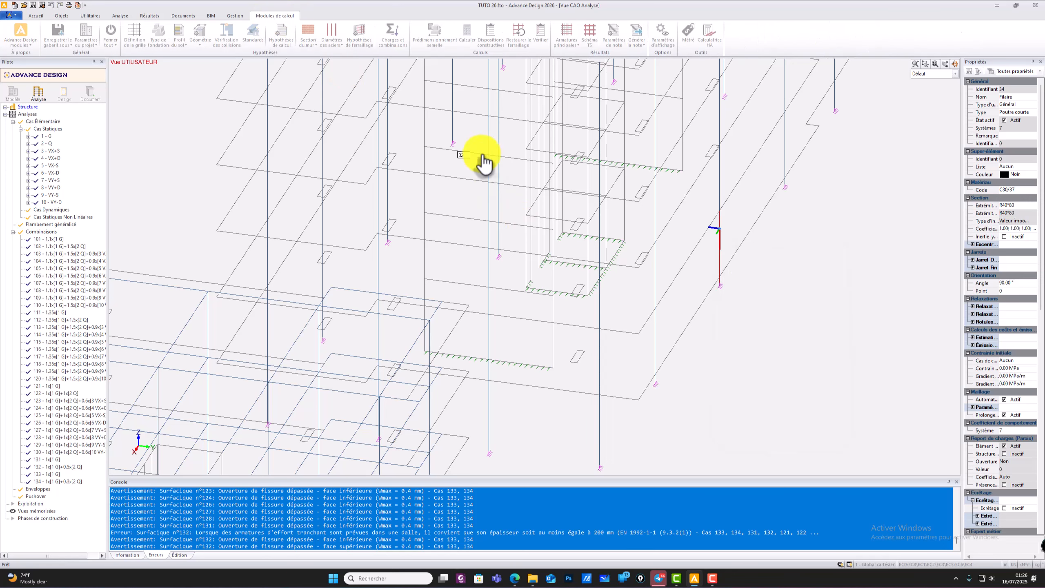
{"action": "right_click", "coordinate": [725, 247]}
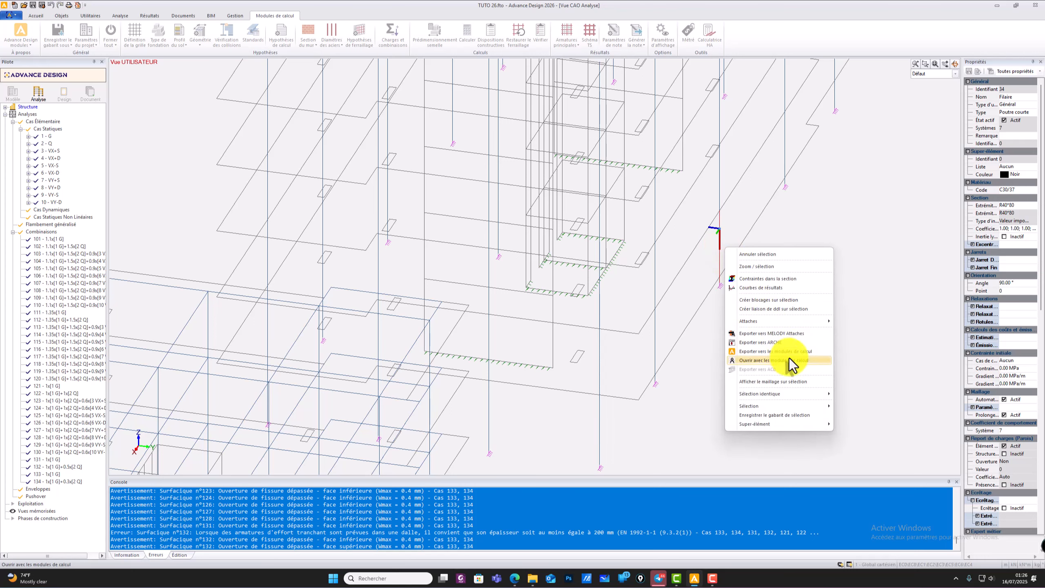
{"action": "left_click", "coordinate": [773, 360]}
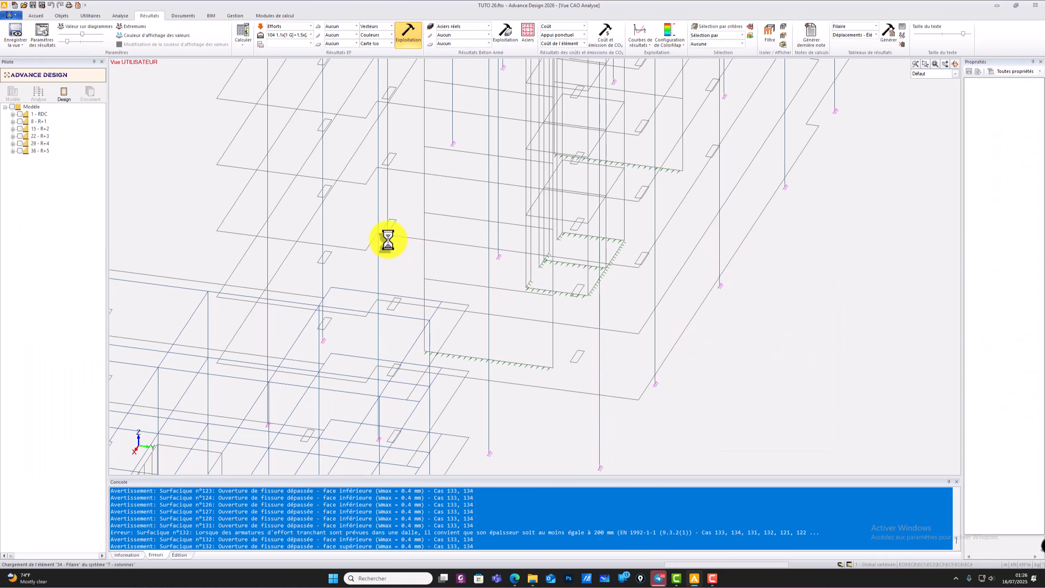
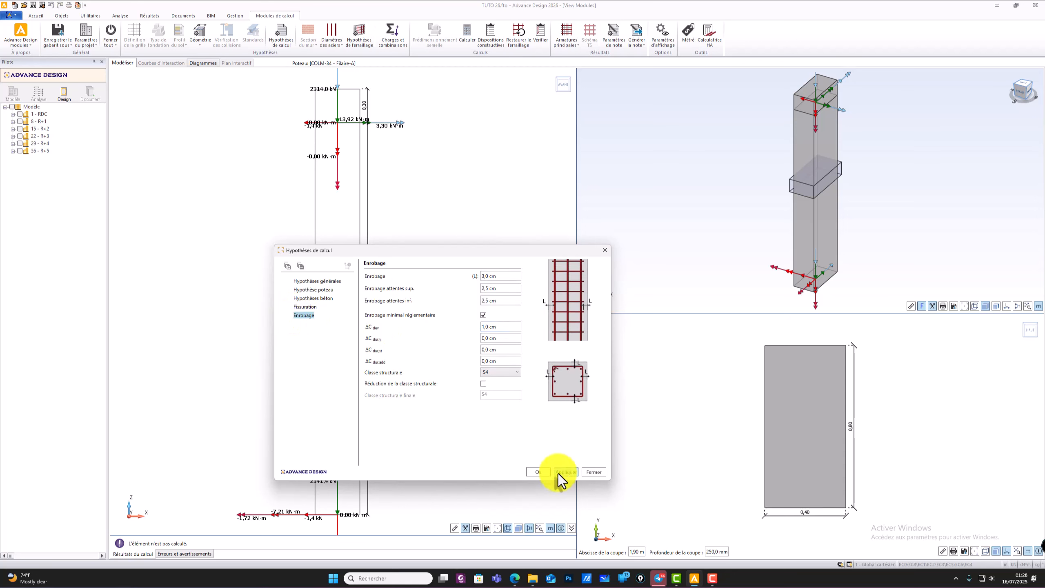
{"action": "left_click", "coordinate": [539, 472]}
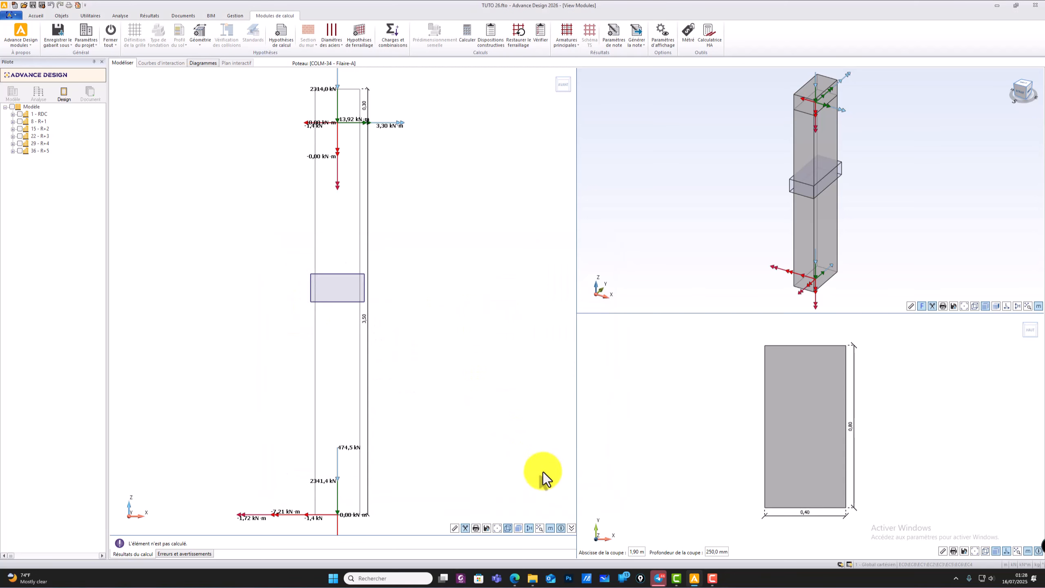
- Limit the available bar diameters to ø12, ø14, ø16 and ø20 for longitudinal steel and ø6 and ø8 for transverse steel
{"action": "left_click", "coordinate": [332, 34]}
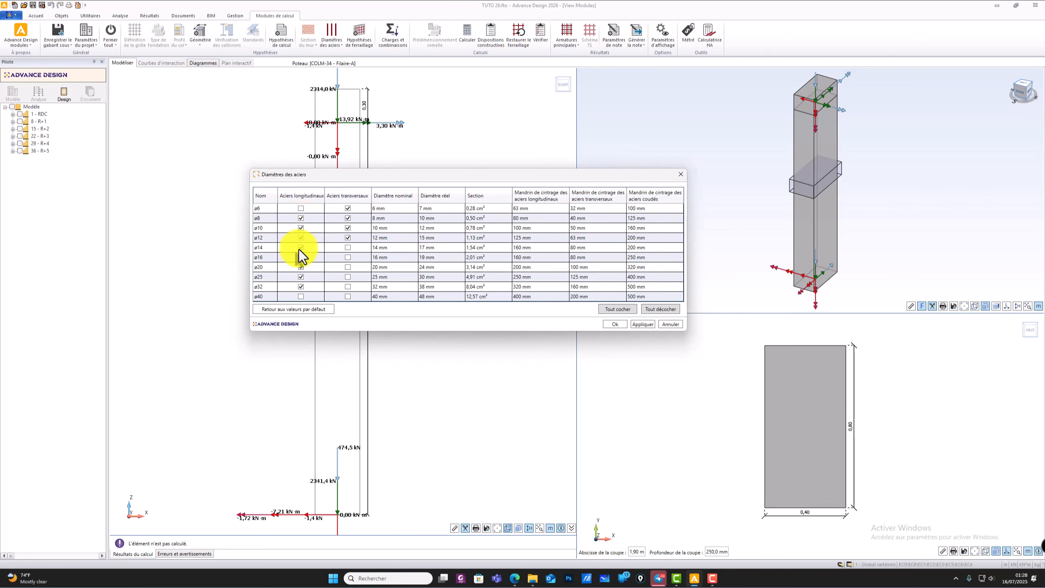
{"action": "left_click", "coordinate": [301, 287]}
{"action": "left_click", "coordinate": [300, 277]}
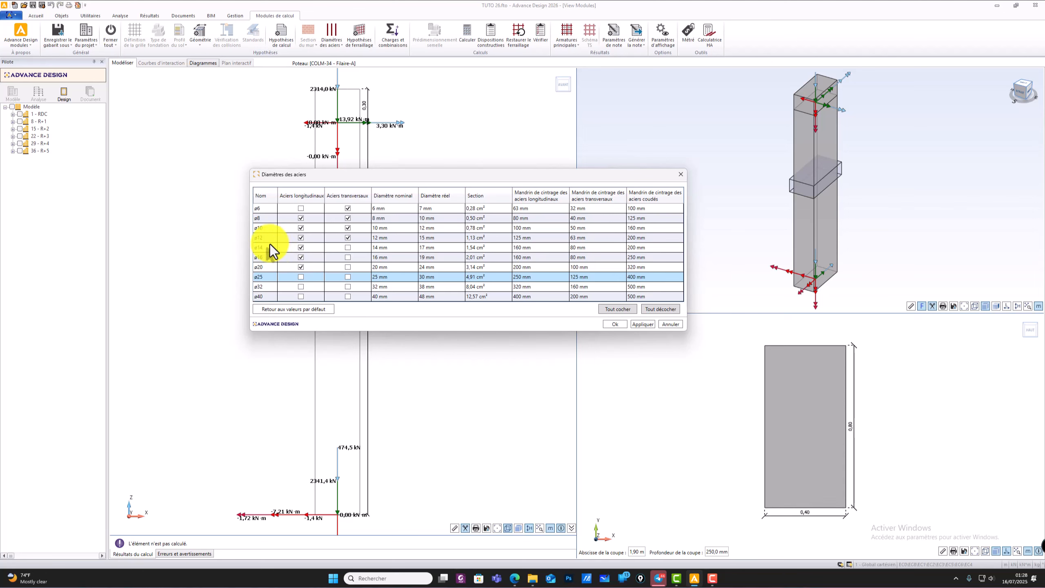
{"action": "left_click", "coordinate": [301, 218]}
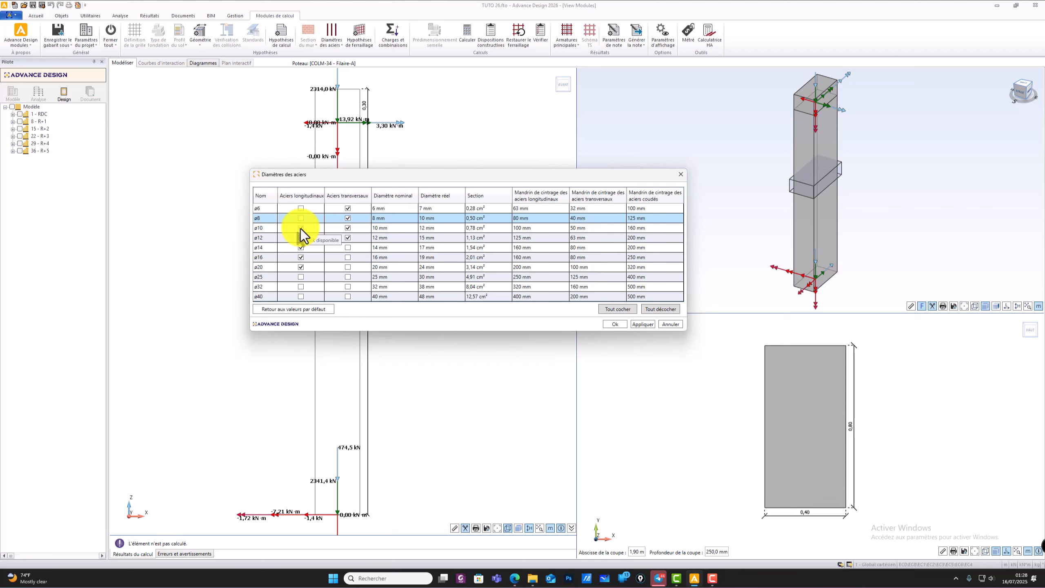
{"action": "left_click", "coordinate": [301, 229]}
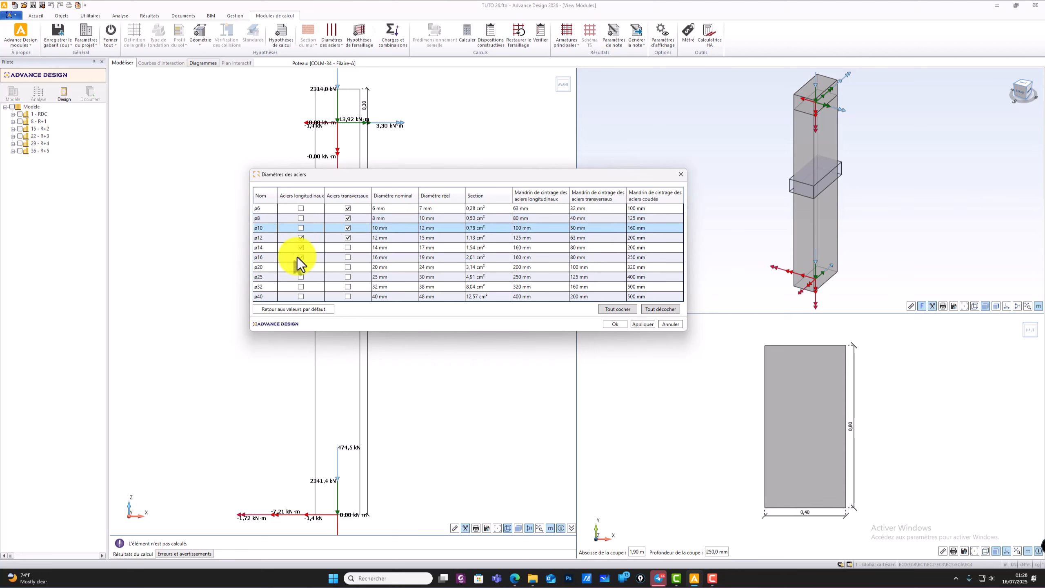
{"action": "left_click", "coordinate": [348, 237]}
{"action": "left_click", "coordinate": [347, 228]}
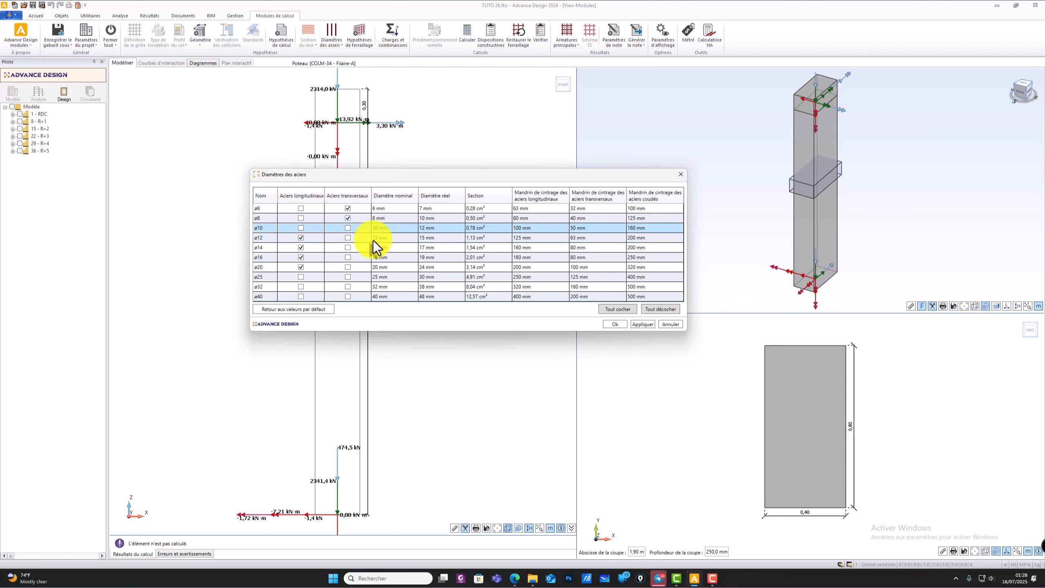
{"action": "left_click", "coordinate": [635, 325]}
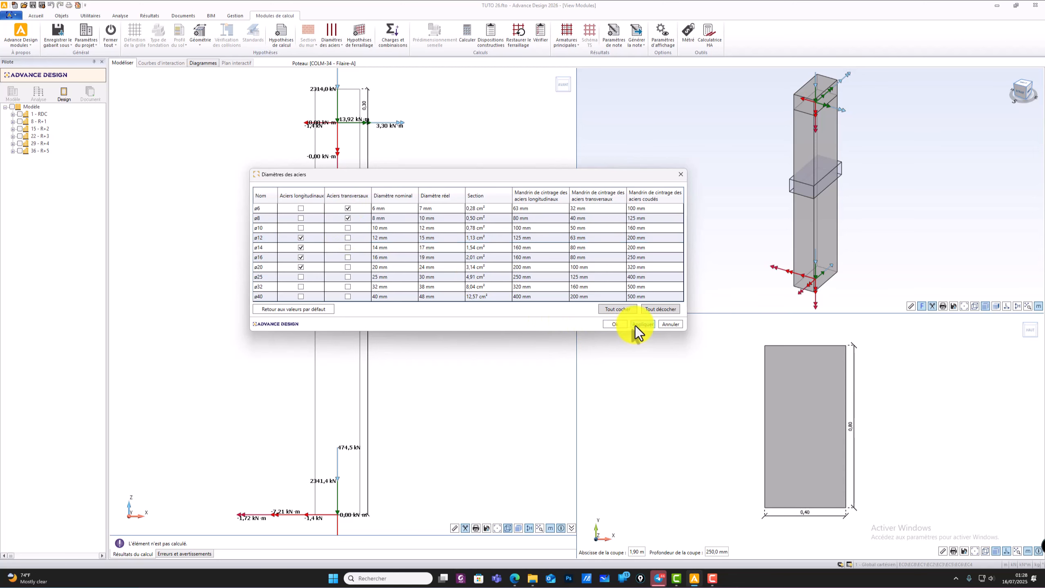
{"action": "left_click", "coordinate": [613, 324]}
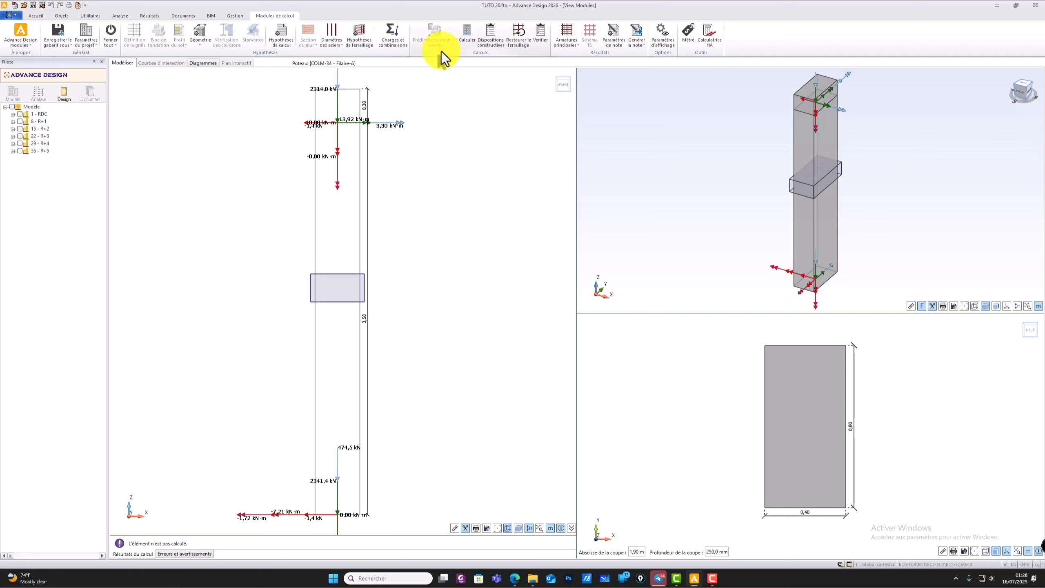
- Calculate the column, check its errors and warnings, and review the design efforts, buckling and reinforcement results
{"action": "left_click", "coordinate": [468, 37]}
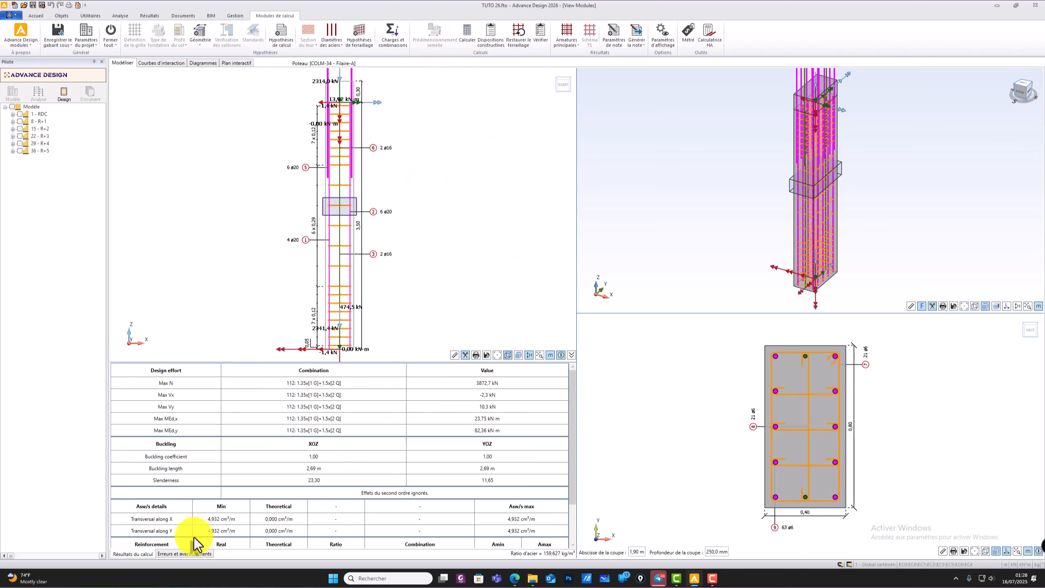
{"action": "left_click", "coordinate": [184, 554]}
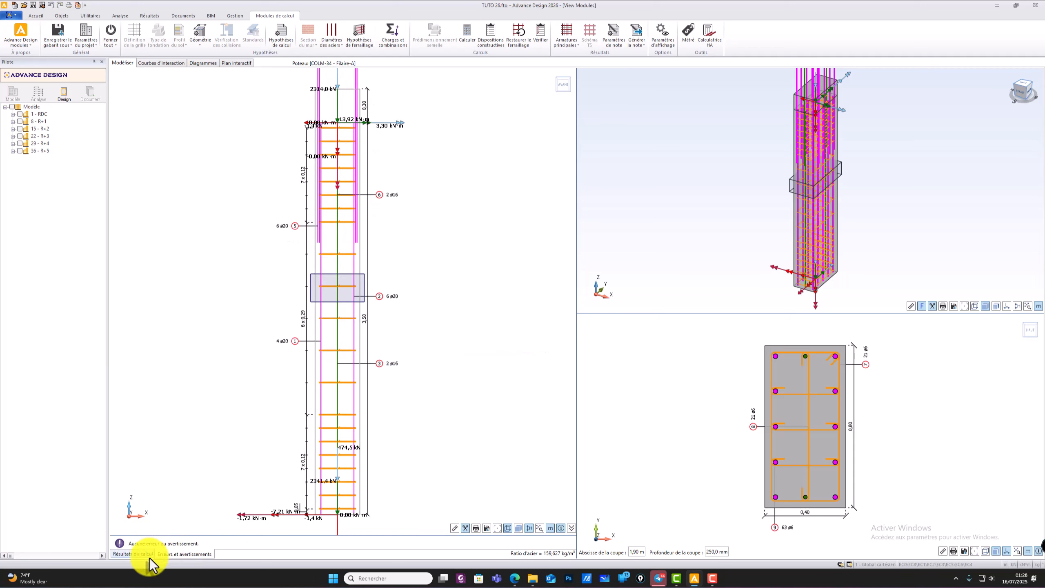
{"action": "left_click", "coordinate": [136, 553]}
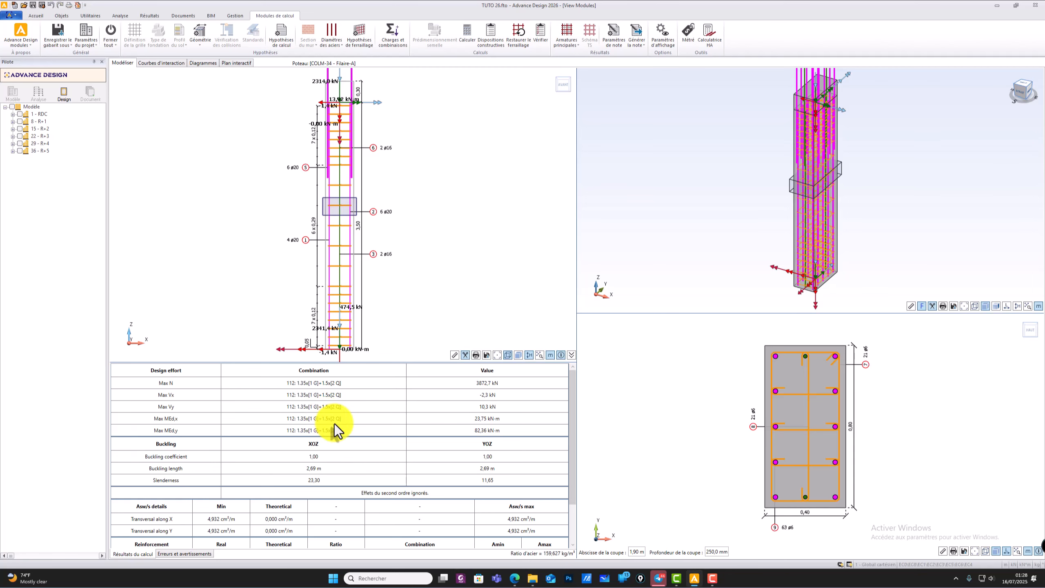
{"action": "scroll", "coordinate": [334, 428], "scroll_direction": "down", "scroll_amount": 2}
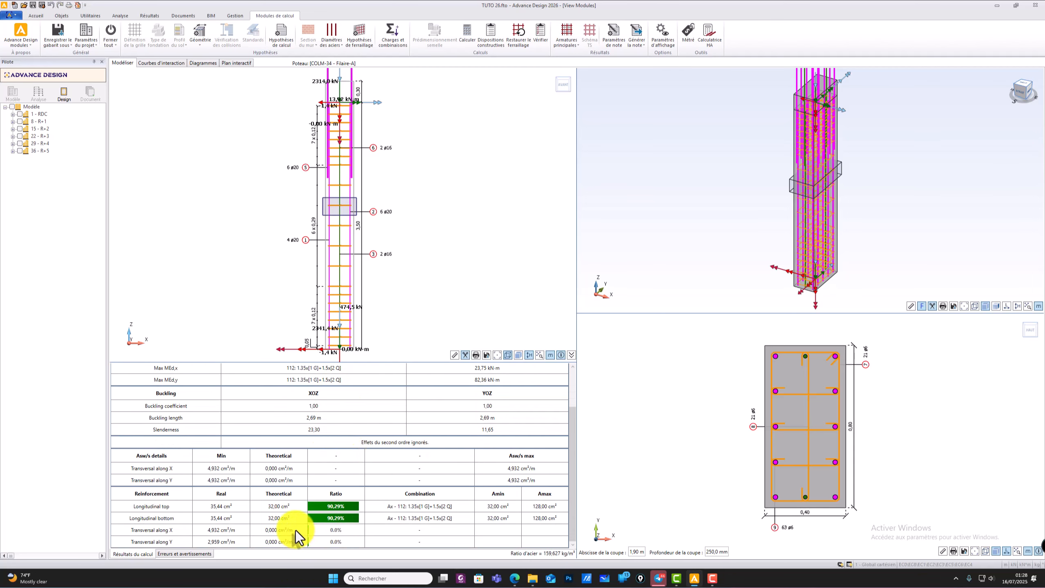
{"action": "scroll", "coordinate": [369, 501], "scroll_direction": "up", "scroll_amount": 2}
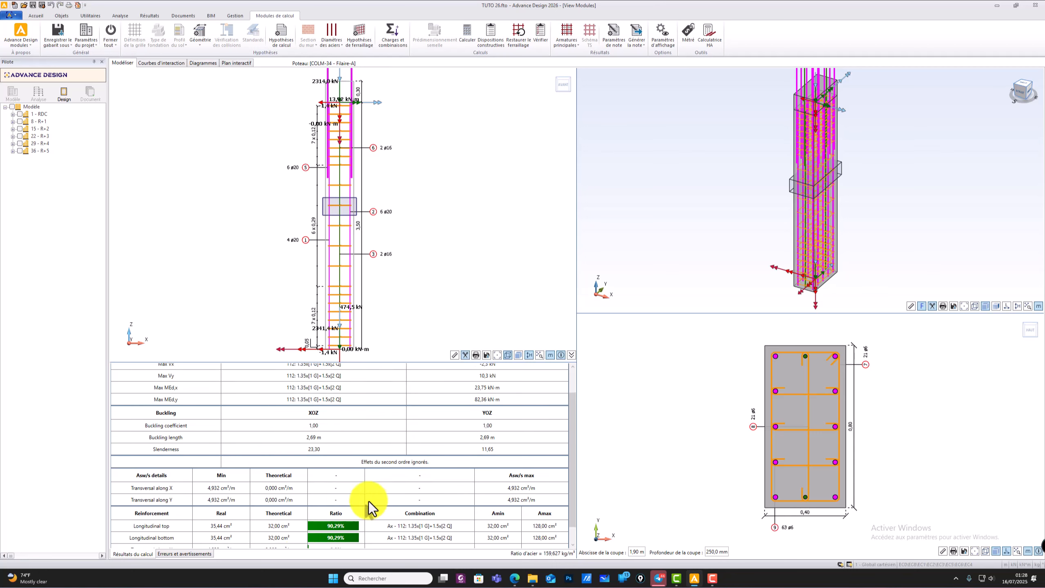
{"action": "scroll", "coordinate": [369, 501], "scroll_direction": "up", "scroll_amount": 2}
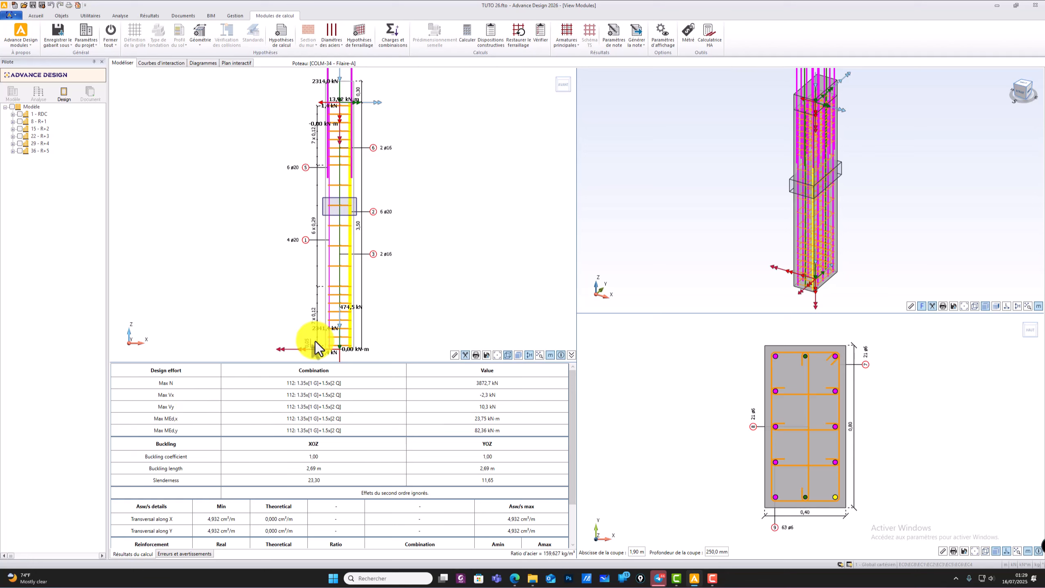
- Examine the column's bars and stirrups in the elevation and cross-section alongside the reinforcement ratios
{"action": "scroll", "coordinate": [375, 239], "scroll_direction": "down", "scroll_amount": 2}
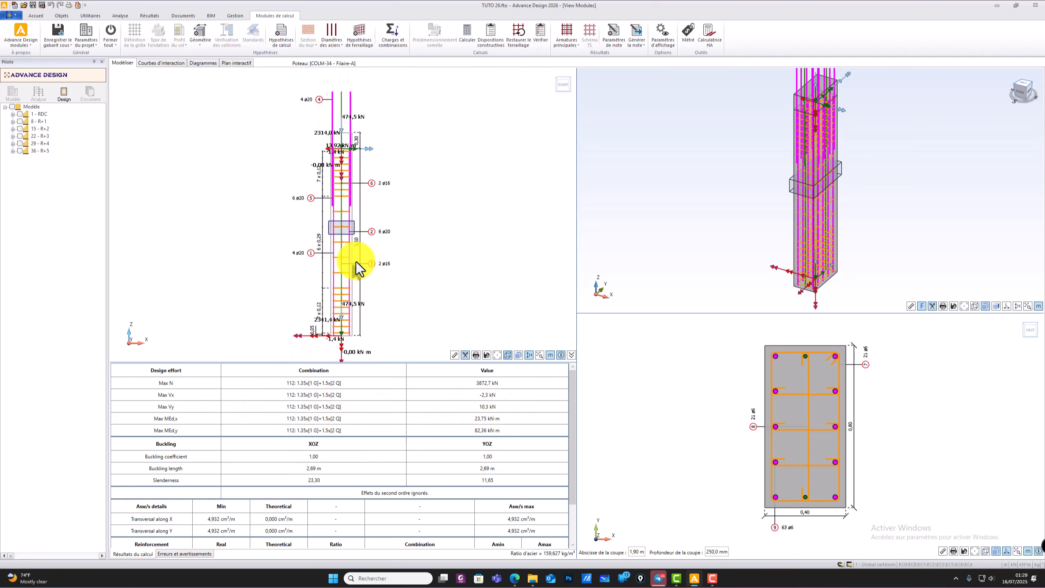
{"action": "scroll", "coordinate": [357, 268], "scroll_direction": "down", "scroll_amount": 1}
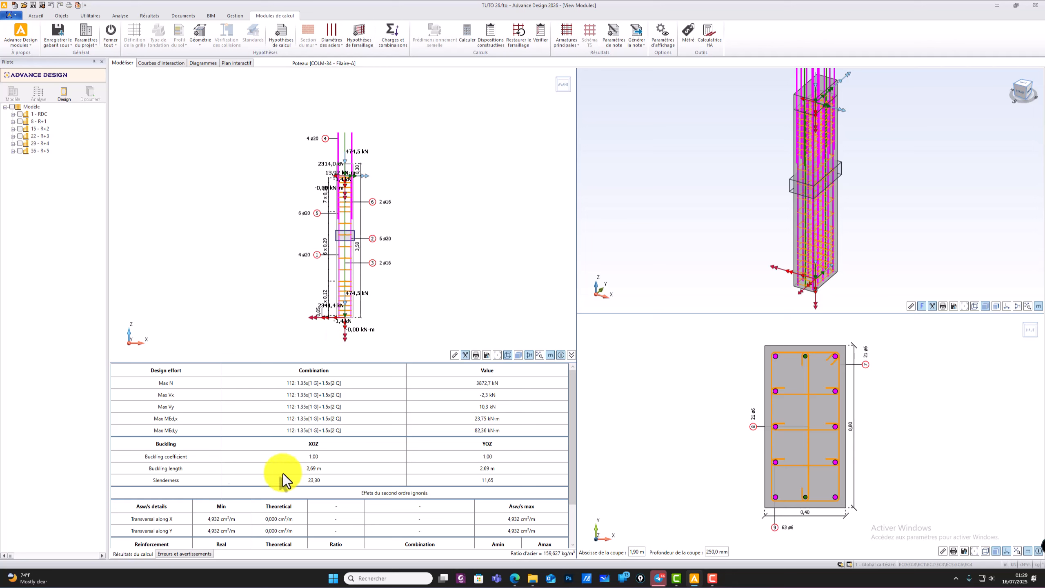
{"action": "scroll", "coordinate": [283, 482], "scroll_direction": "down", "scroll_amount": 1}
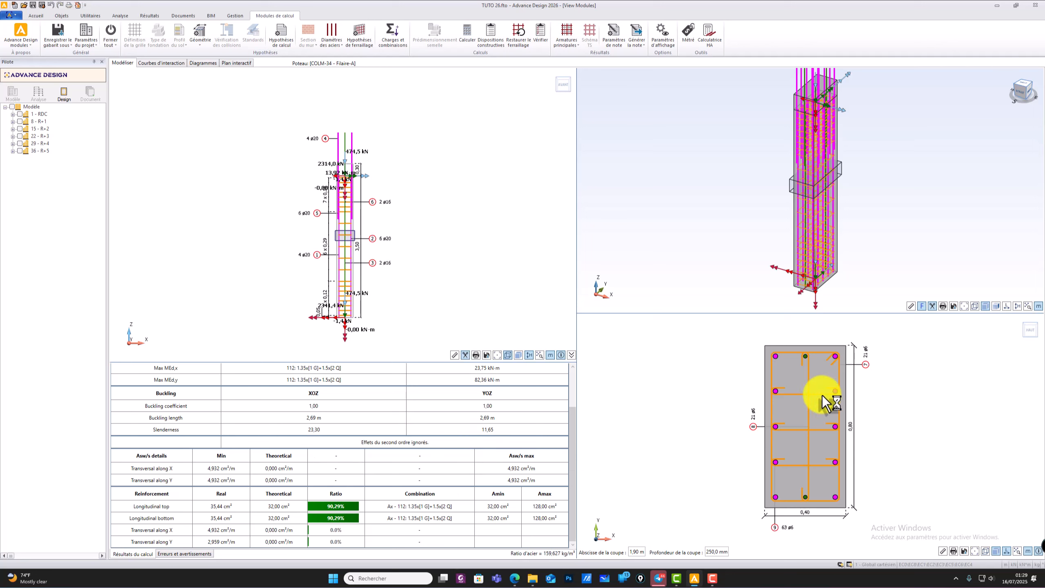
{"action": "scroll", "coordinate": [775, 536], "scroll_direction": "up", "scroll_amount": 2}
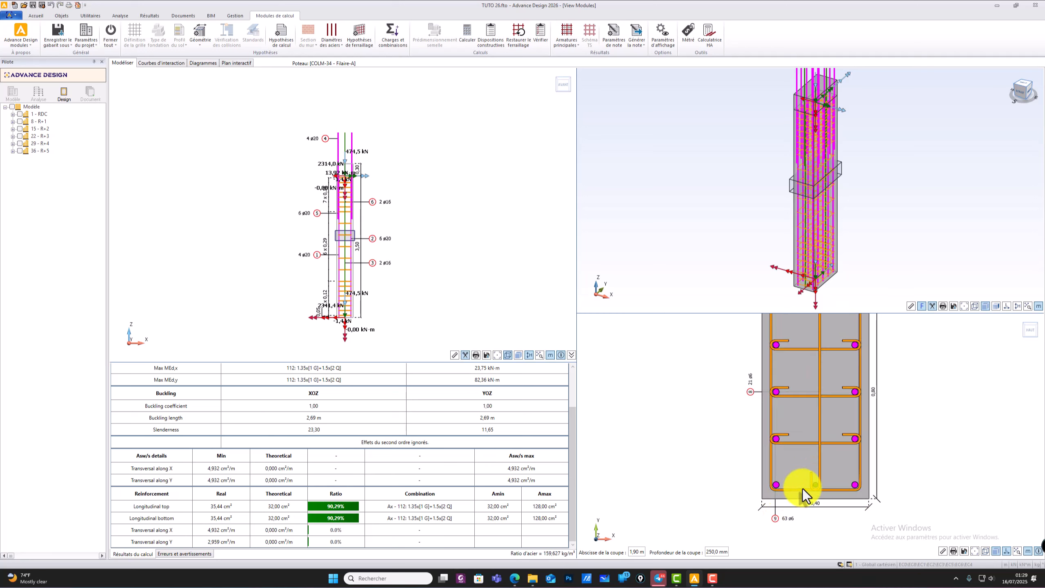
{"action": "middle_click_drag", "start_coordinate": [749, 397], "coordinate": [726, 454]}
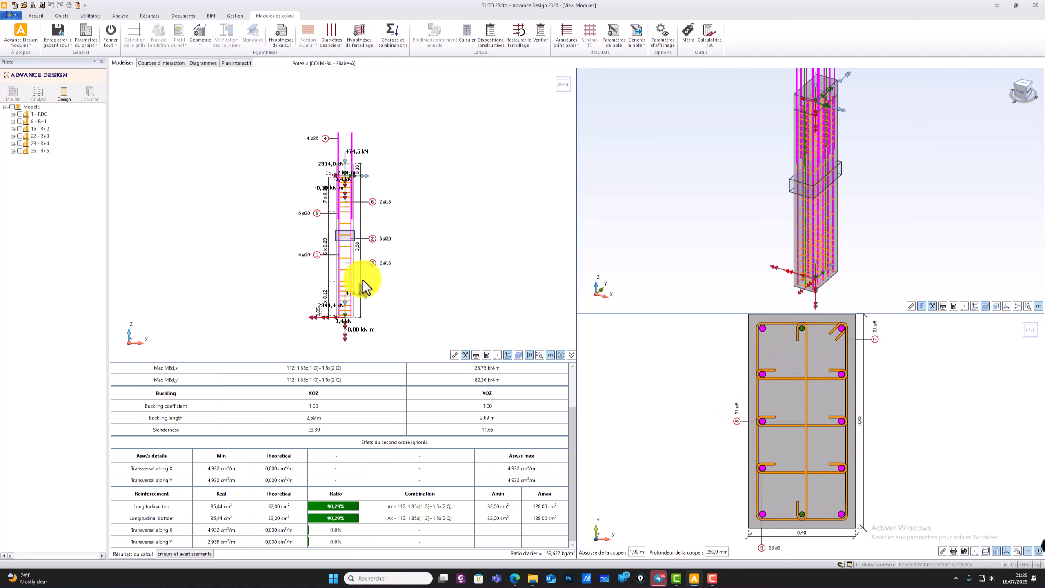
{"action": "scroll", "coordinate": [372, 249], "scroll_direction": "up", "scroll_amount": 2}
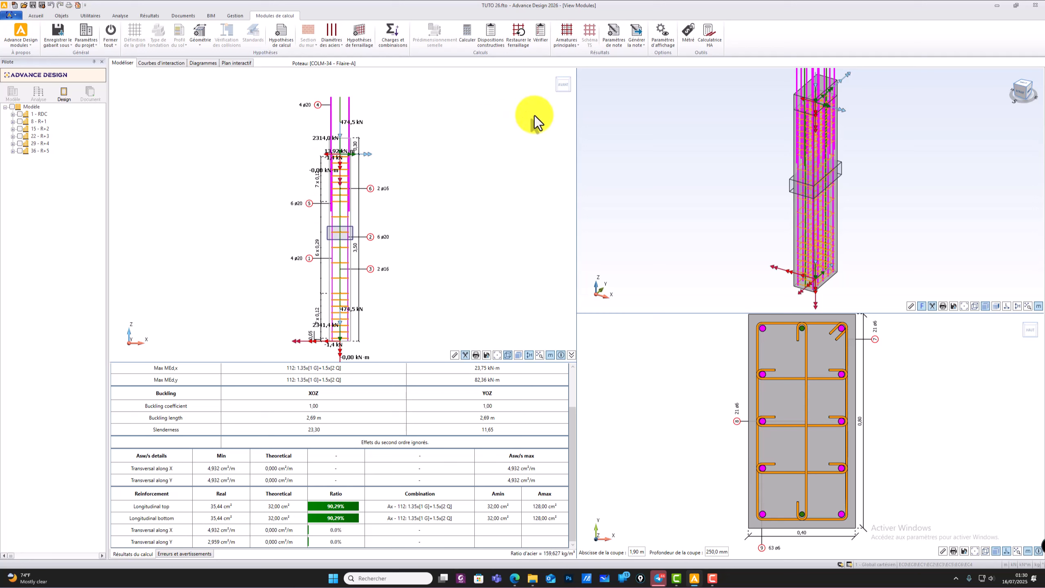
- Generate the reinforced concrete column's calculation report and maximize the report viewer
{"action": "left_click", "coordinate": [640, 46]}
{"action": "left_click", "coordinate": [640, 45]}
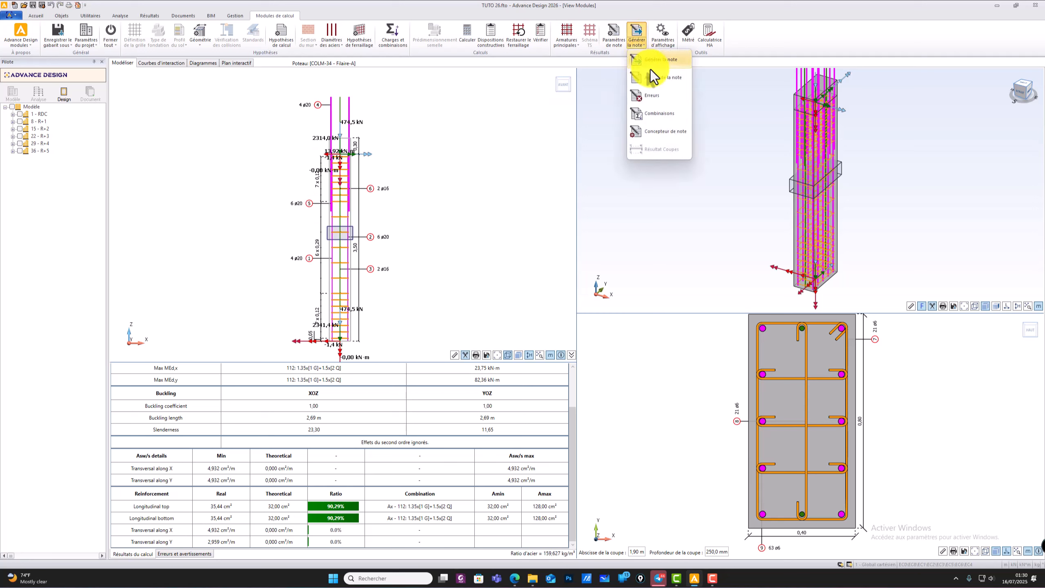
{"action": "left_click", "coordinate": [658, 84]}
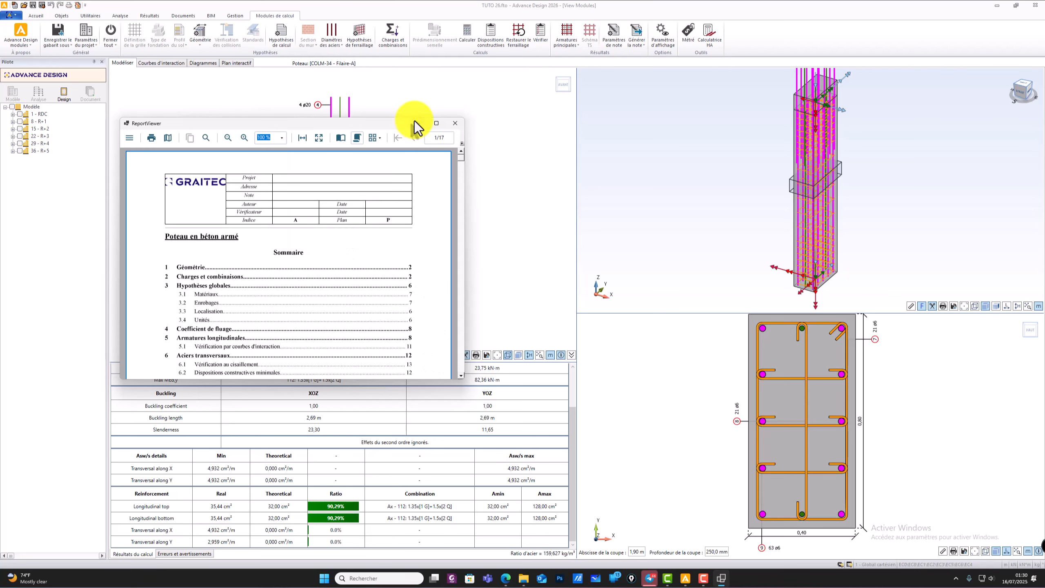
{"action": "left_click", "coordinate": [436, 123]}
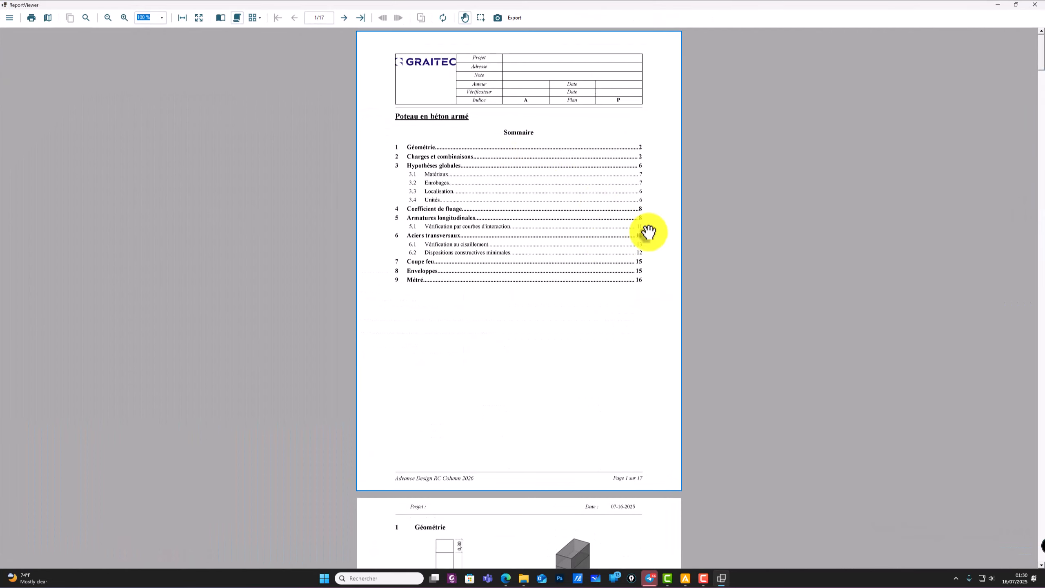
- Read the report's geometry, buckling length and slenderness, load cases, internal forces and combinations sections
{"action": "scroll", "coordinate": [558, 266], "scroll_direction": "down", "scroll_amount": 10}
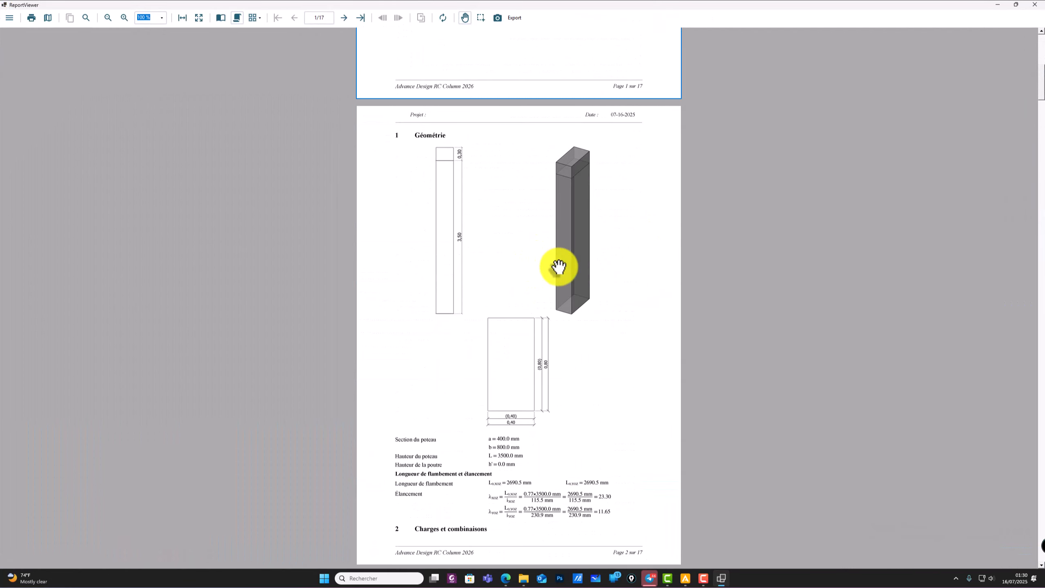
{"action": "scroll", "coordinate": [559, 266], "scroll_direction": "down", "scroll_amount": 1}
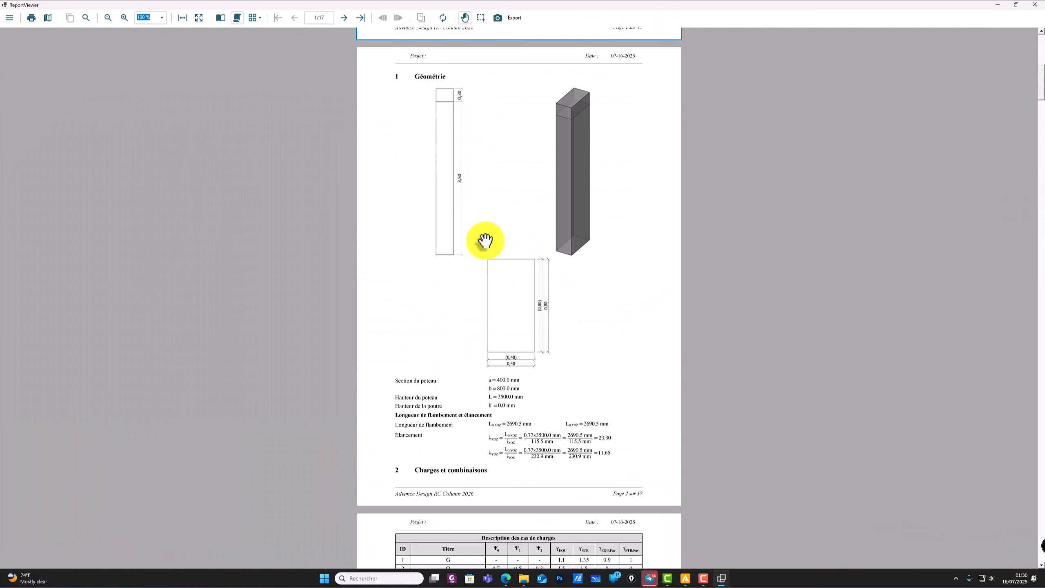
{"action": "scroll", "coordinate": [536, 319], "scroll_direction": "down", "scroll_amount": 2}
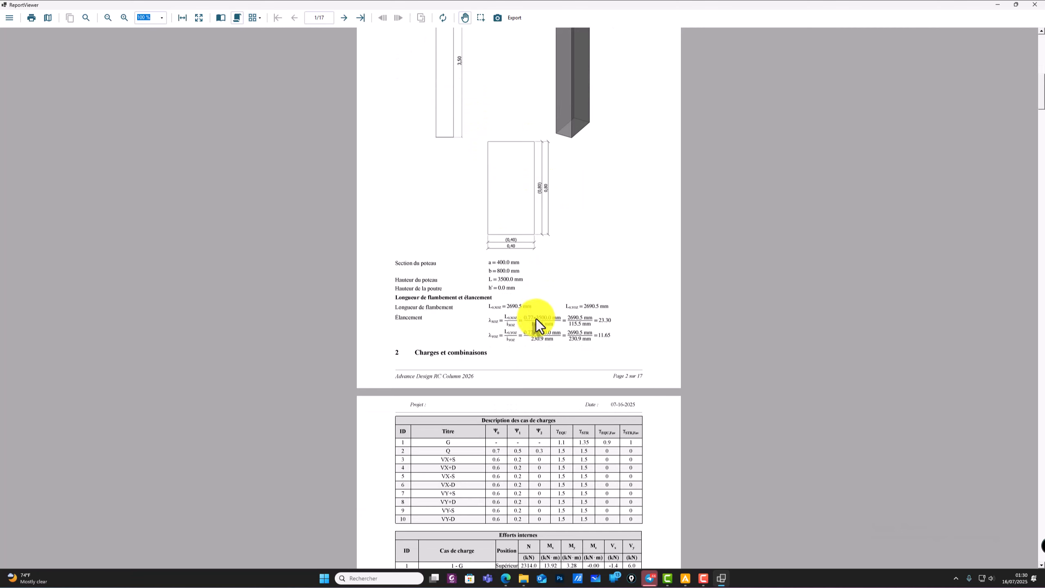
{"action": "scroll", "coordinate": [536, 319], "scroll_direction": "down", "scroll_amount": 1}
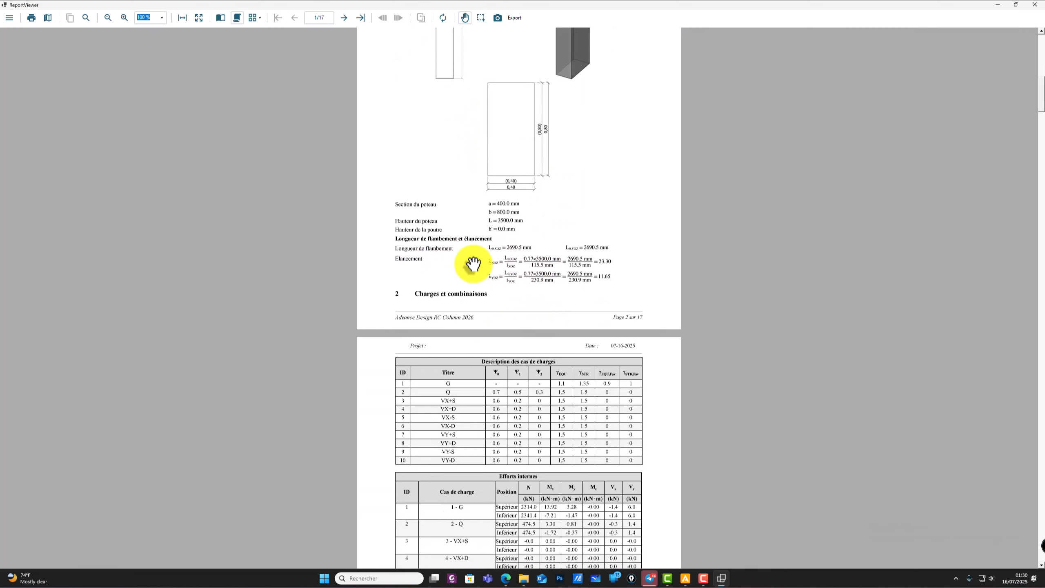
{"action": "scroll", "coordinate": [544, 266], "scroll_direction": "down", "scroll_amount": 4}
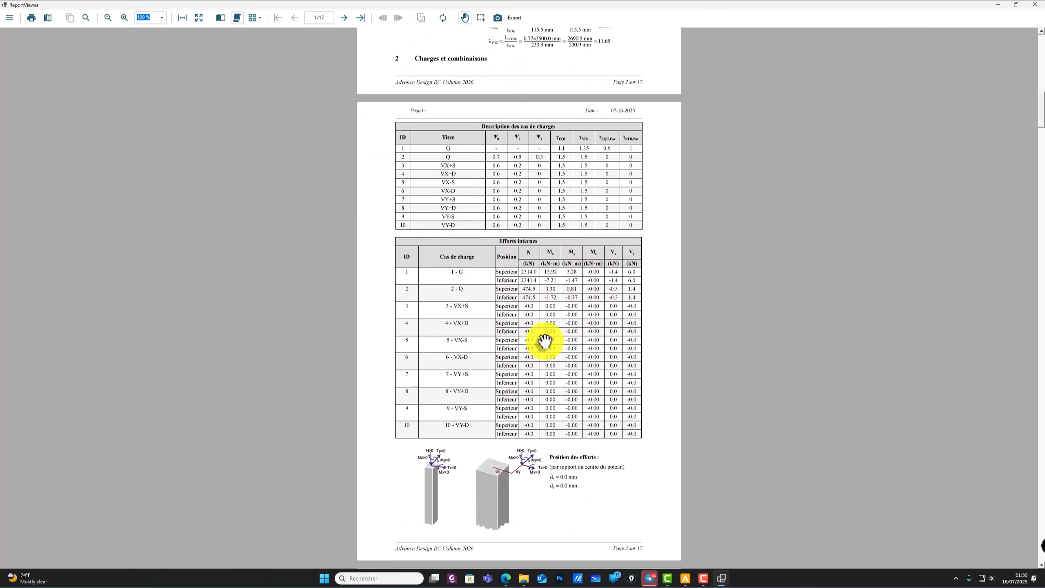
{"action": "scroll", "coordinate": [538, 313], "scroll_direction": "down", "scroll_amount": 9}
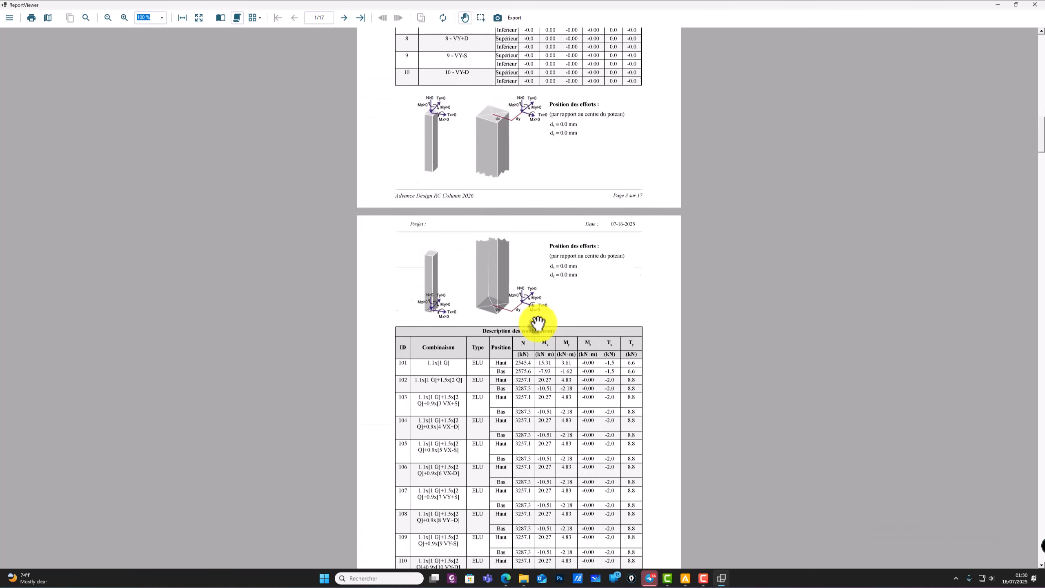
{"action": "scroll", "coordinate": [515, 264], "scroll_direction": "down", "scroll_amount": 13}
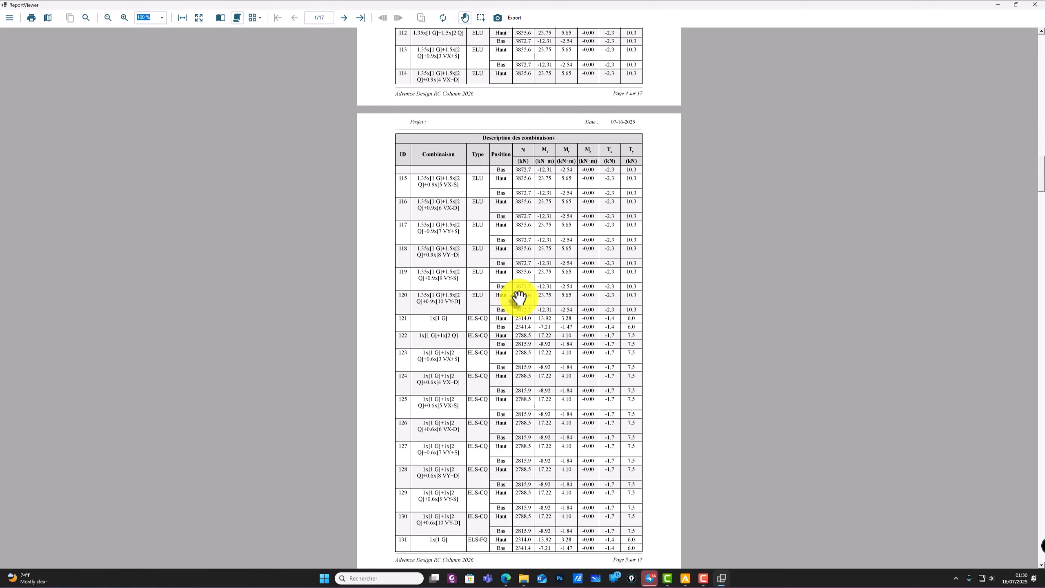
- Read the report's global assumptions, materials, concrete covers, creep coefficient and longitudinal reinforcement sections, and close the report
{"action": "scroll", "coordinate": [519, 295], "scroll_direction": "down", "scroll_amount": 3}
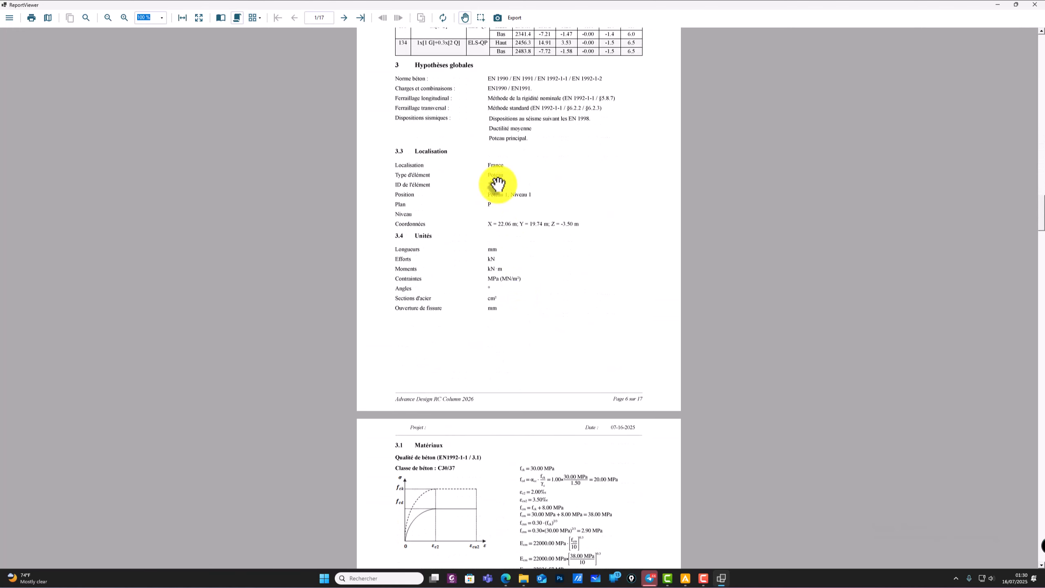
{"action": "scroll", "coordinate": [519, 230], "scroll_direction": "down", "scroll_amount": 1}
{"action": "scroll", "coordinate": [514, 330], "scroll_direction": "down", "scroll_amount": 2}
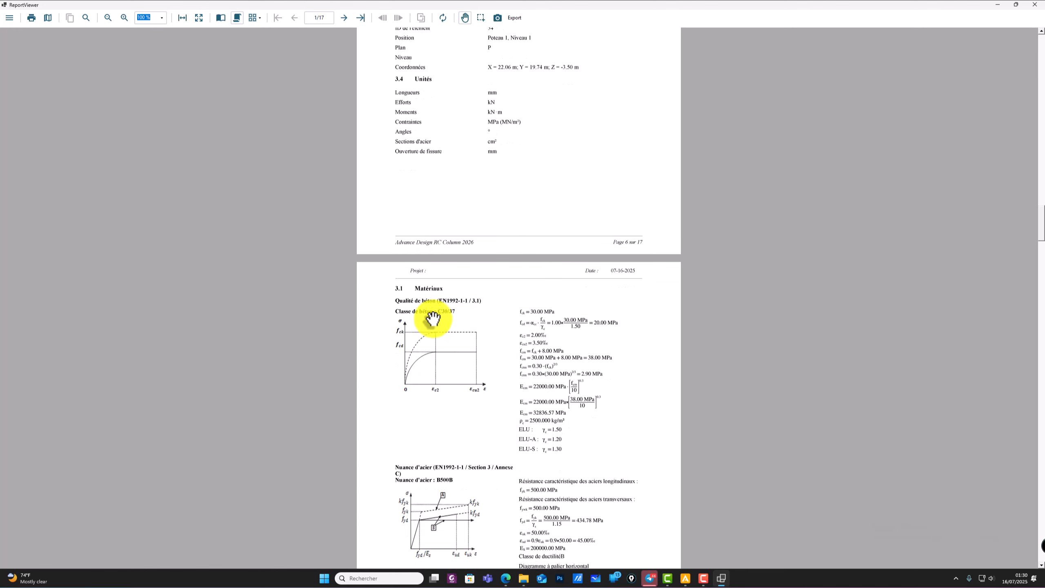
{"action": "scroll", "coordinate": [506, 379], "scroll_direction": "down", "scroll_amount": 2}
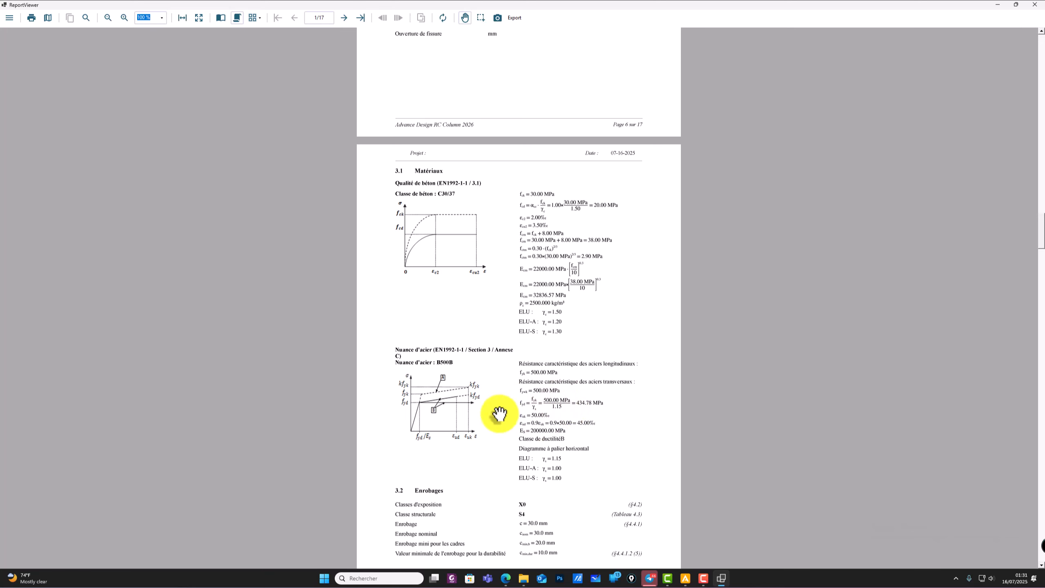
{"action": "scroll", "coordinate": [524, 450], "scroll_direction": "down", "scroll_amount": 4}
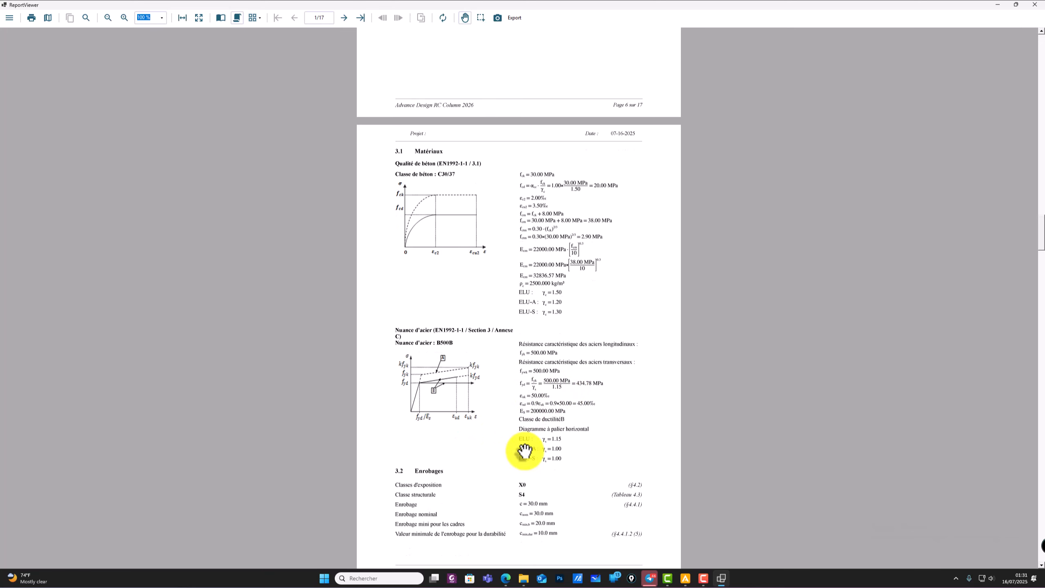
{"action": "scroll", "coordinate": [529, 445], "scroll_direction": "down", "scroll_amount": 7}
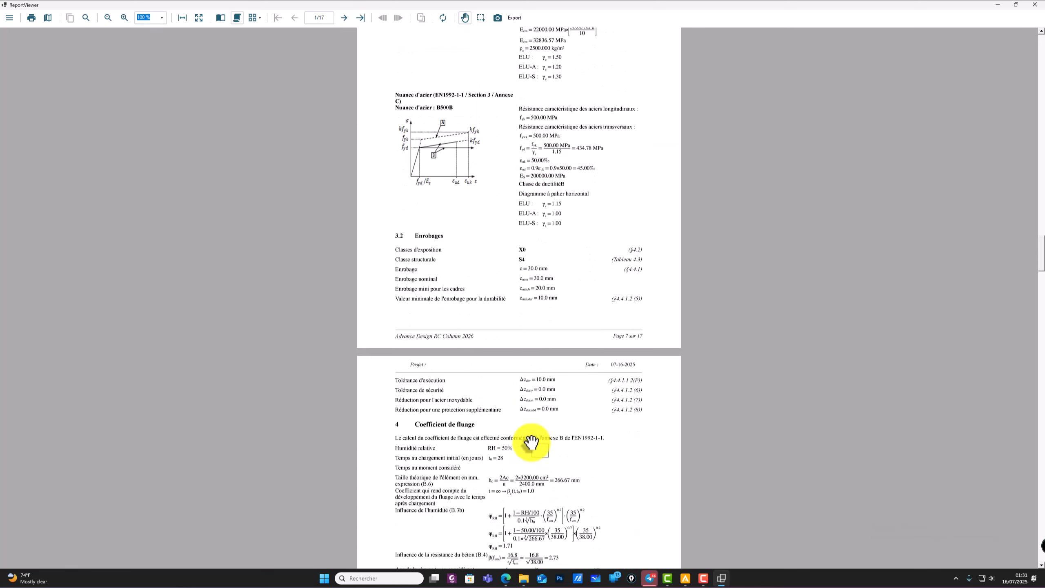
{"action": "scroll", "coordinate": [534, 369], "scroll_direction": "down", "scroll_amount": 3}
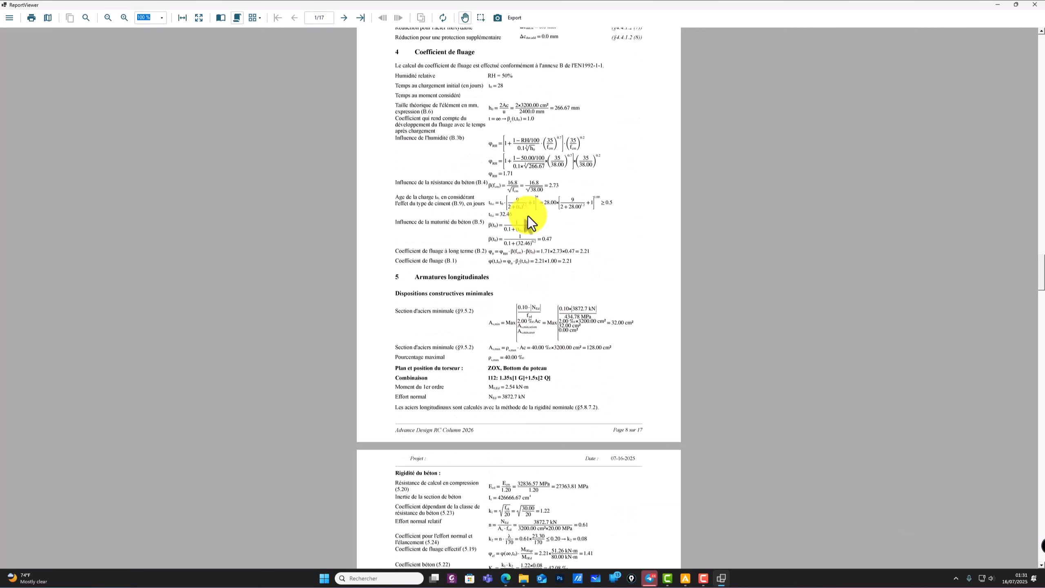
{"action": "left_click", "coordinate": [1034, 4]}
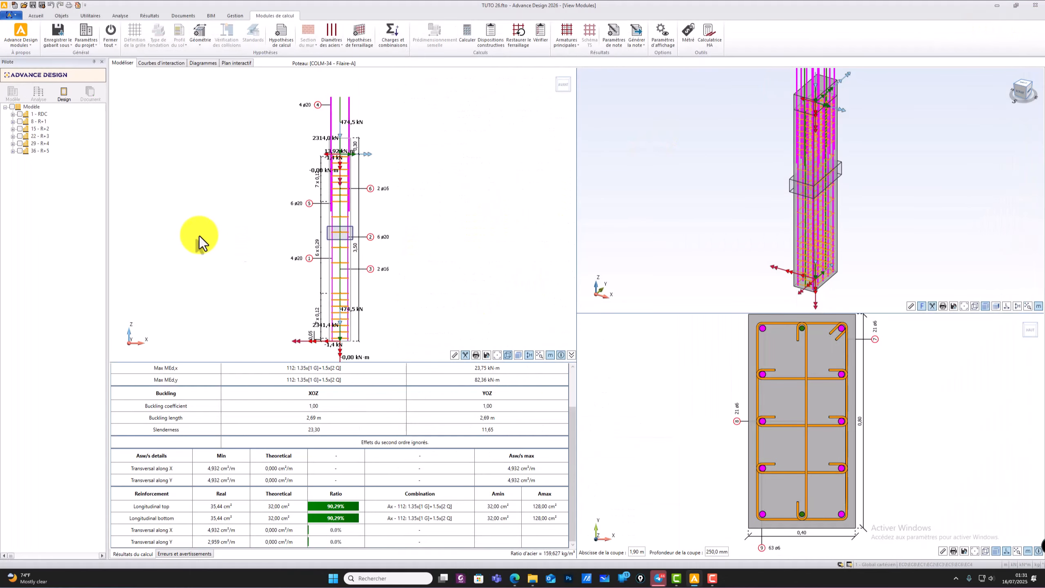
{"action": "left_click", "coordinate": [13, 114]}
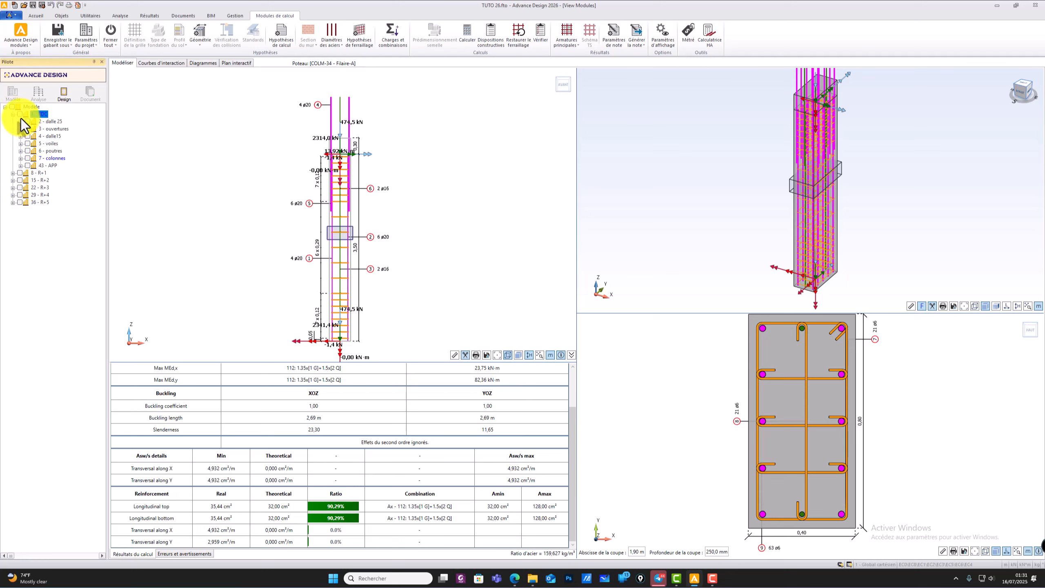
{"action": "left_click", "coordinate": [13, 114]}
{"action": "left_click", "coordinate": [14, 151]}
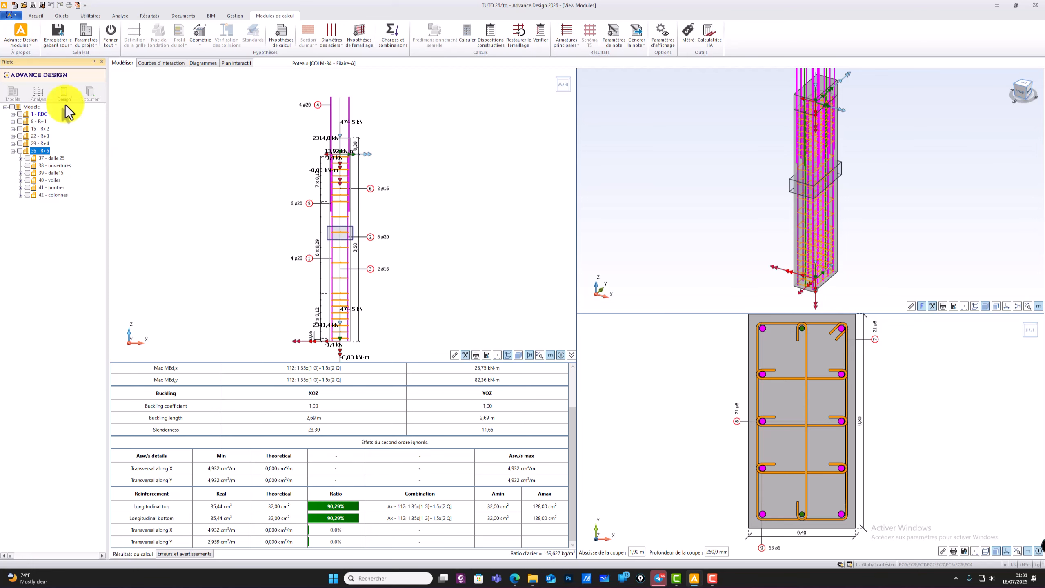
{"action": "left_click", "coordinate": [13, 150]}
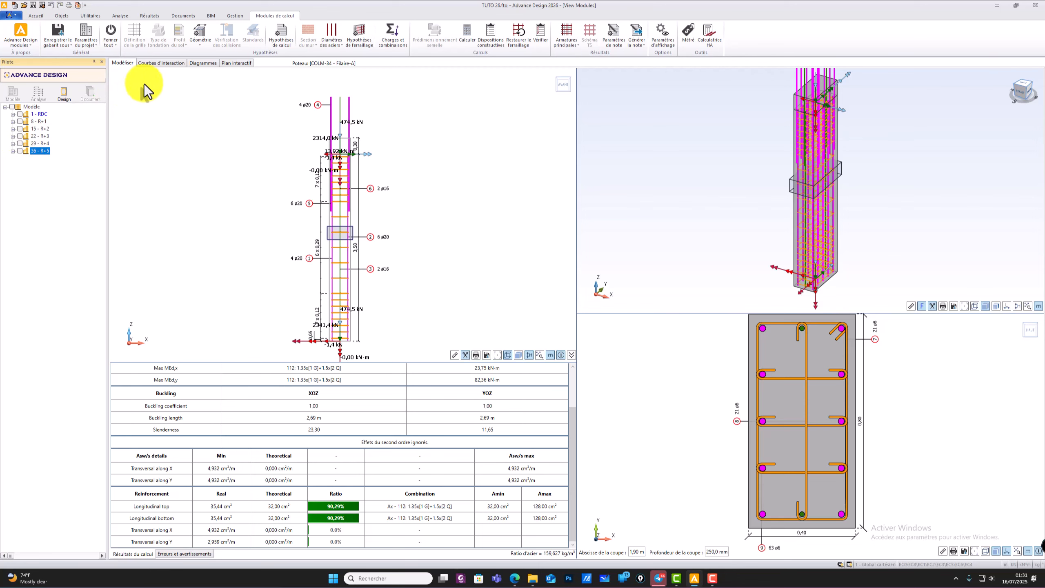
- Examine the column's N-Mx-My interaction curves and view its diagrams
{"action": "left_click", "coordinate": [165, 63]}
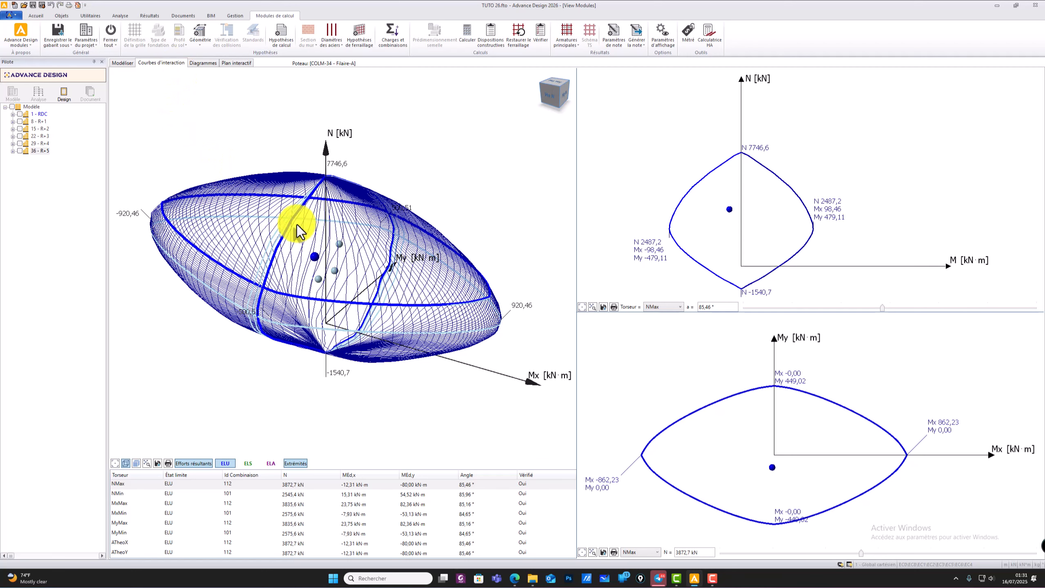
{"action": "middle_click_drag", "start_coordinate": [338, 255], "coordinate": [342, 280]}
{"action": "left_click", "coordinate": [203, 62]}
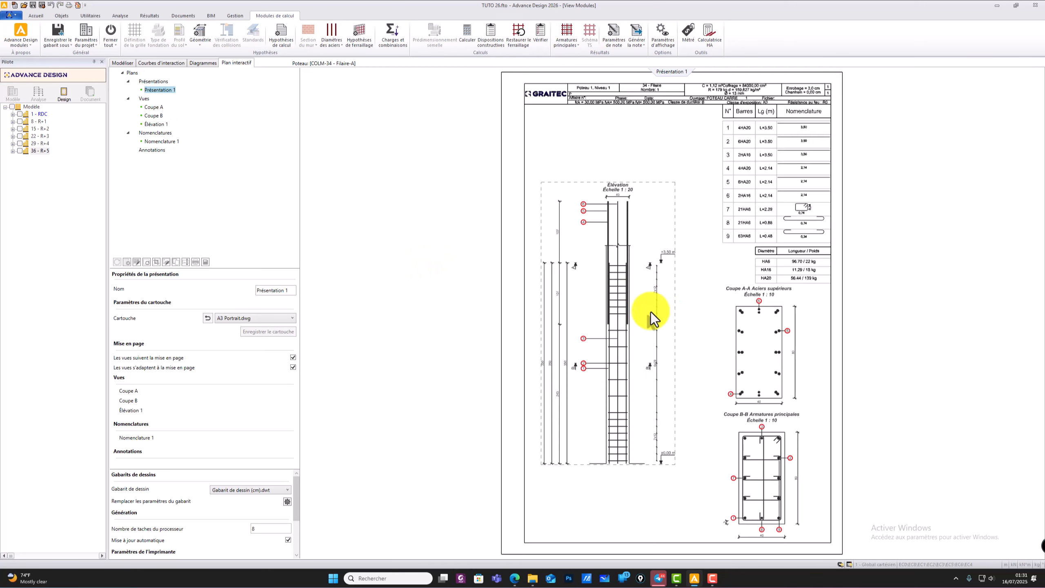
- Review the interactive plan's Coupe B and Élévation 1 views and the Nomenclature 1 bar schedule
{"action": "left_click", "coordinate": [152, 110]}
{"action": "left_click", "coordinate": [152, 116]}
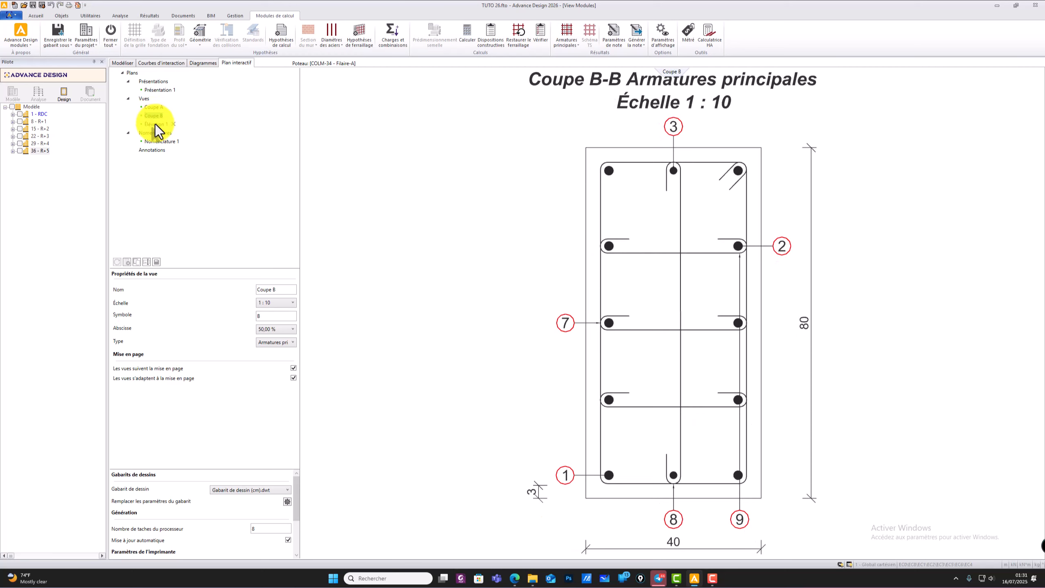
{"action": "left_click", "coordinate": [155, 125]}
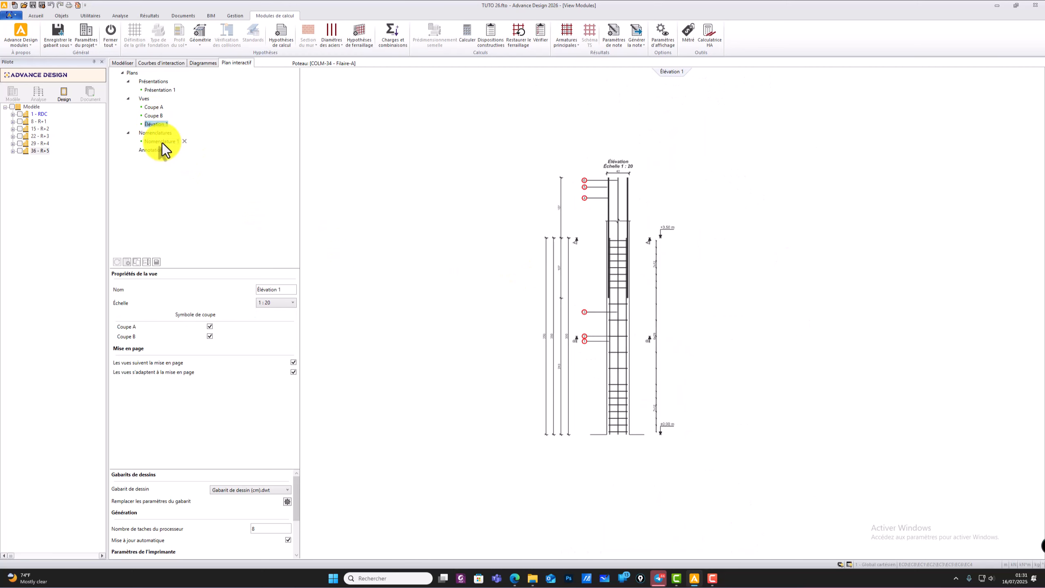
{"action": "left_click", "coordinate": [161, 141]}
{"action": "scroll", "coordinate": [592, 272], "scroll_direction": "down", "scroll_amount": 5}
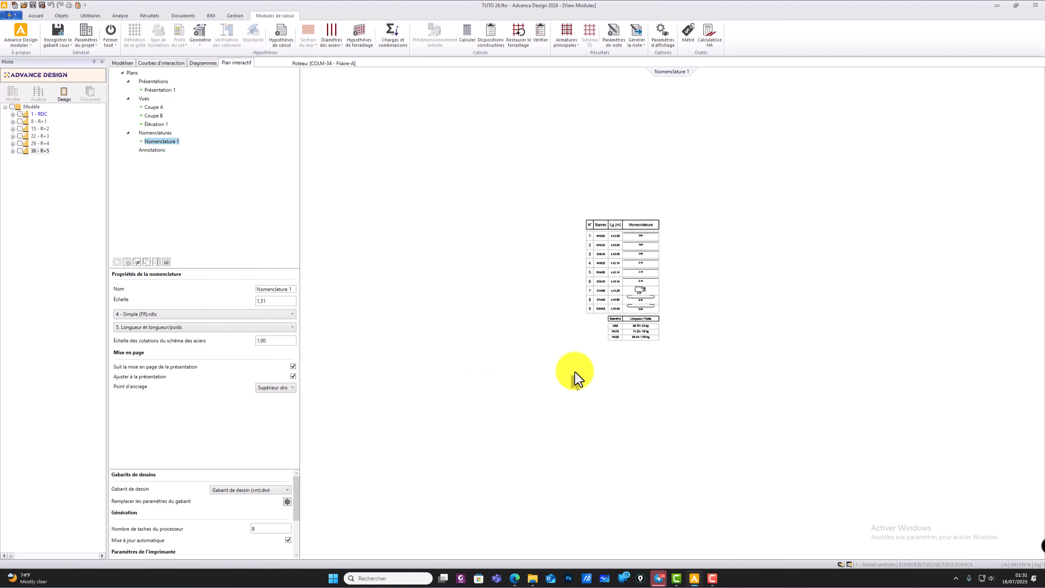
{"action": "scroll", "coordinate": [648, 243], "scroll_direction": "up", "scroll_amount": 5}
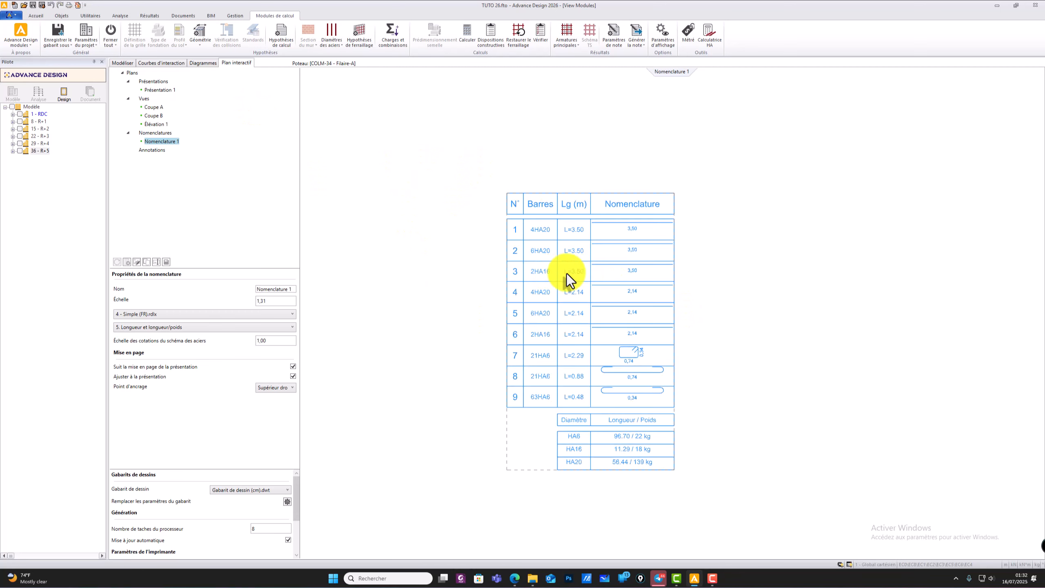
- Close the column's design module to return to the structural model, and start closing the TUTO 26 project
{"action": "left_click", "coordinate": [110, 35]}
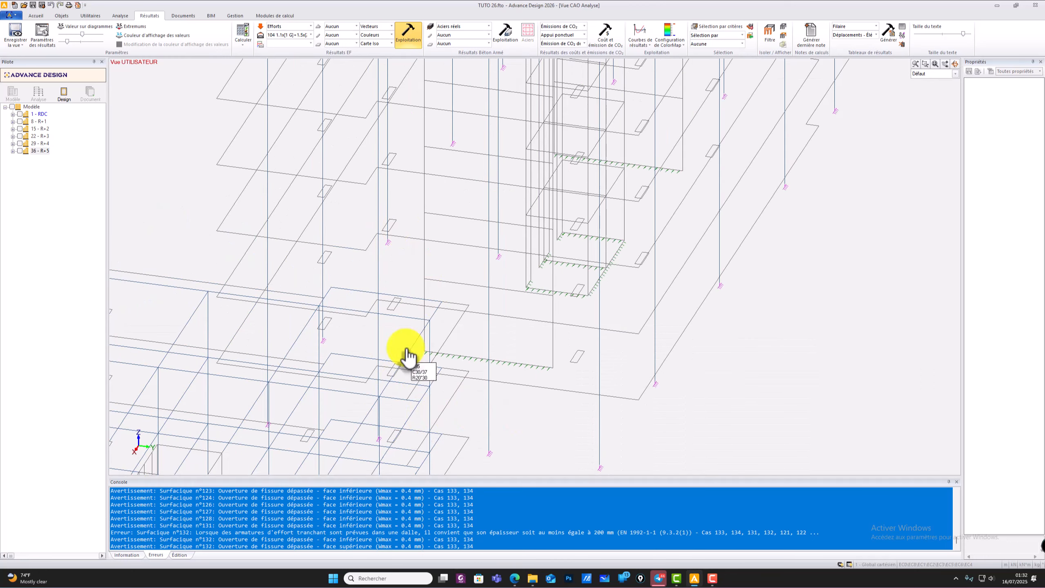
{"action": "scroll", "coordinate": [503, 406], "scroll_direction": "down", "scroll_amount": 2}
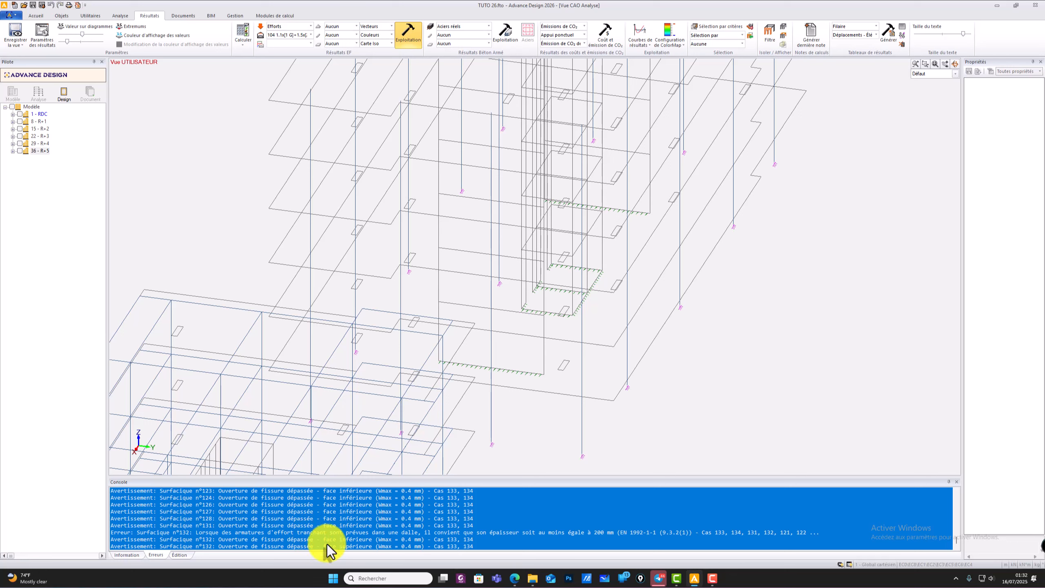
{"action": "middle_click_drag", "start_coordinate": [443, 327], "coordinate": [966, 118]}
{"action": "left_click", "coordinate": [1035, 5]}
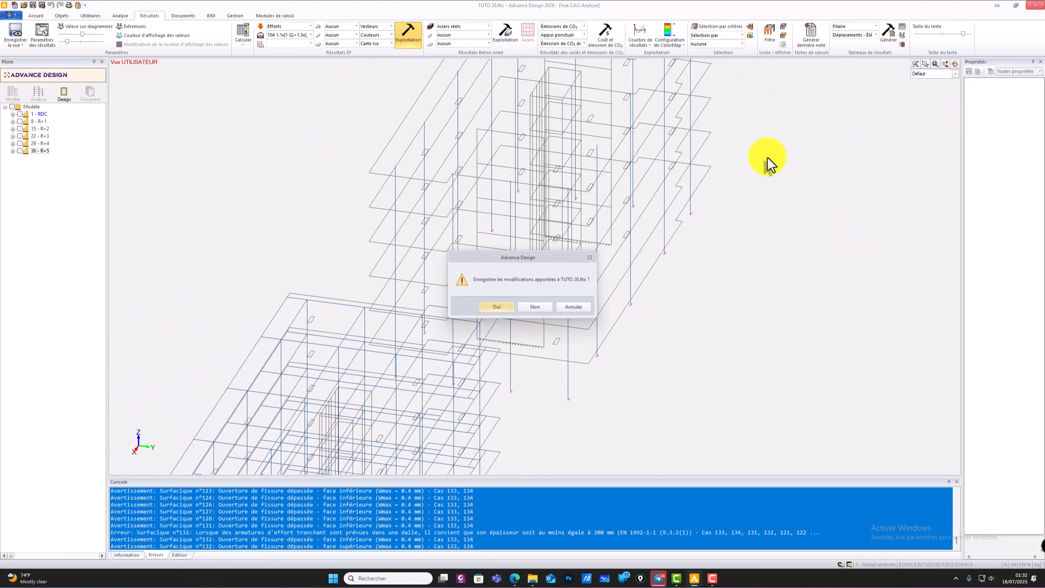